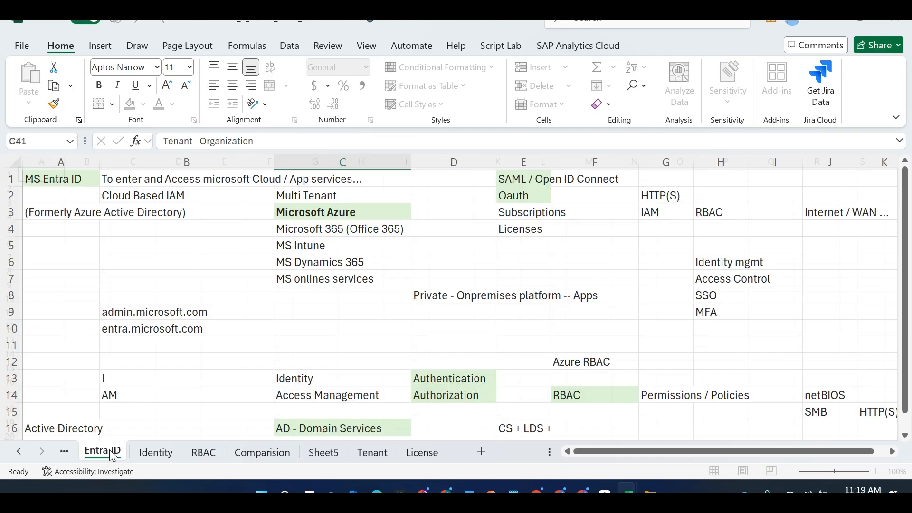
Show the Identity sheet's notes from row 1
left_click(149, 452)
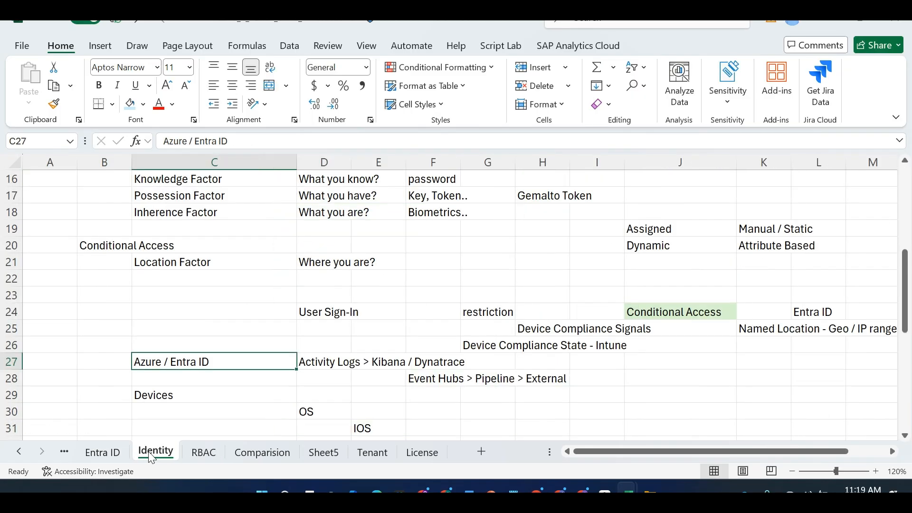
left_click_drag(910, 270, 906, 179)
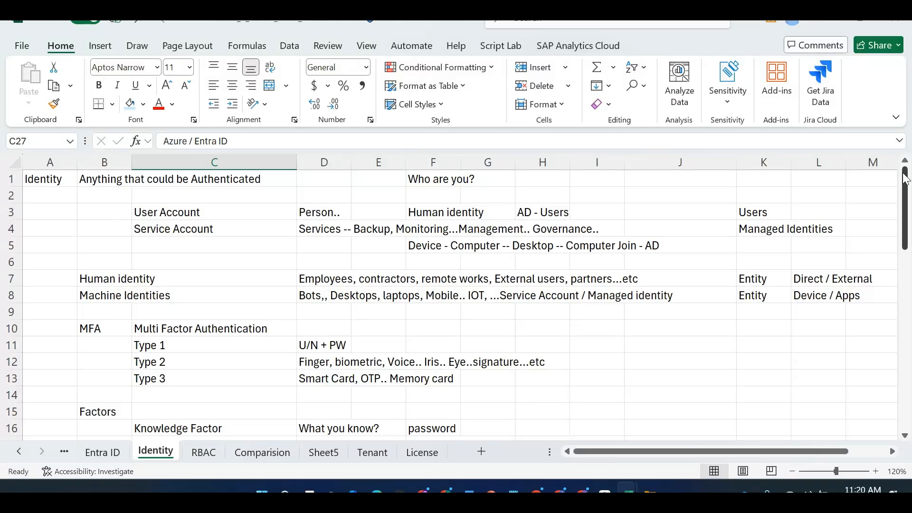
Enter 'Authorization' in cell A1 of the RBAC sheet
left_click(206, 459)
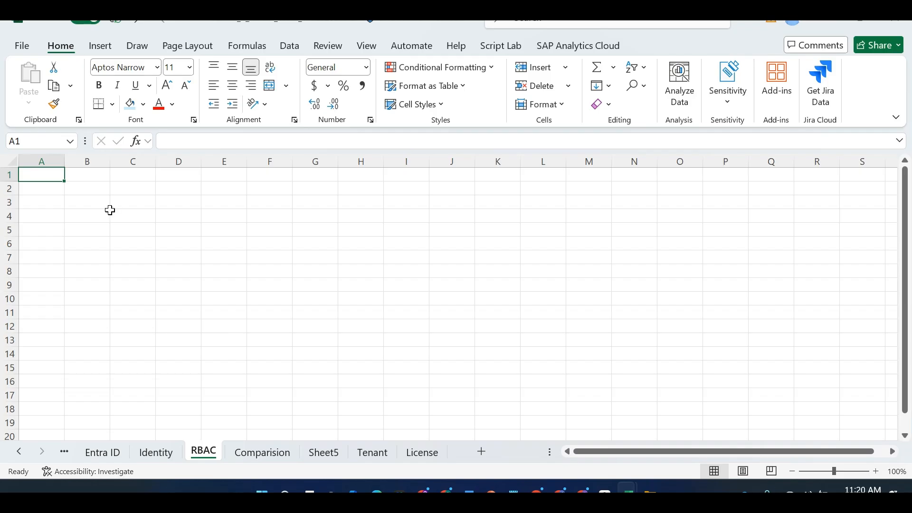
type("Authori")
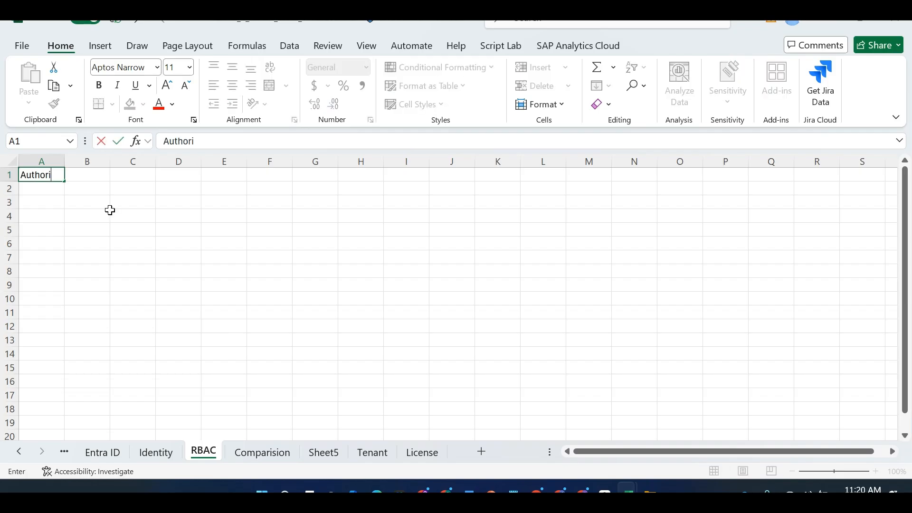
type("zatoin")
key("BackSpace")
key("BackSpace")
key("BackSpace")
type("ion")
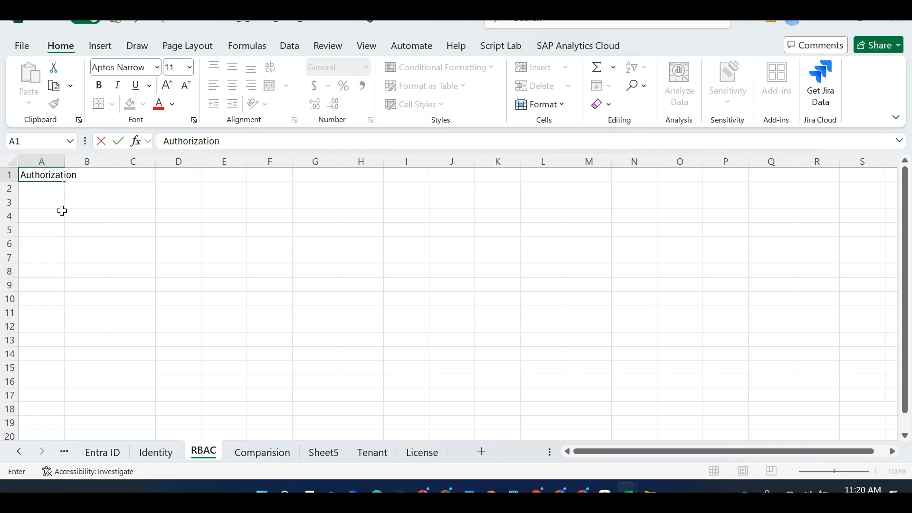
left_click(64, 244)
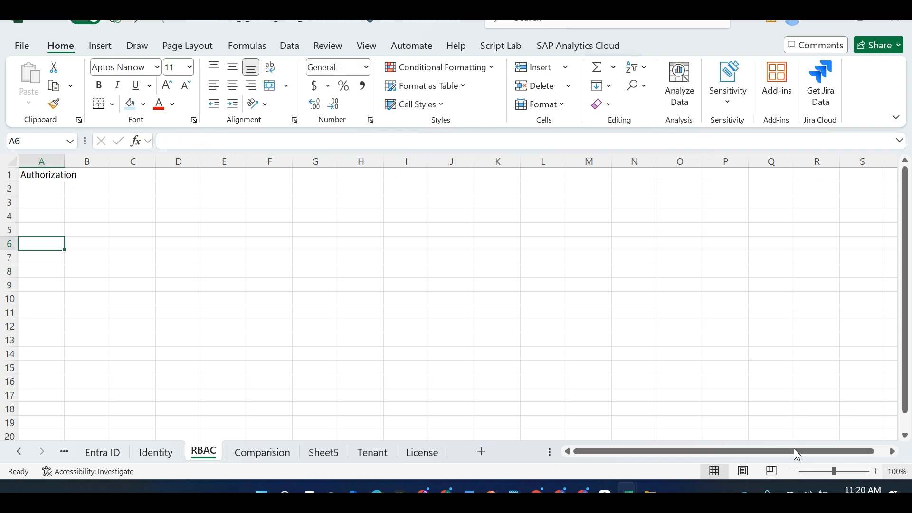
Zoom in on the sheet and widen columns A and B
left_click(880, 474)
left_click(880, 474)
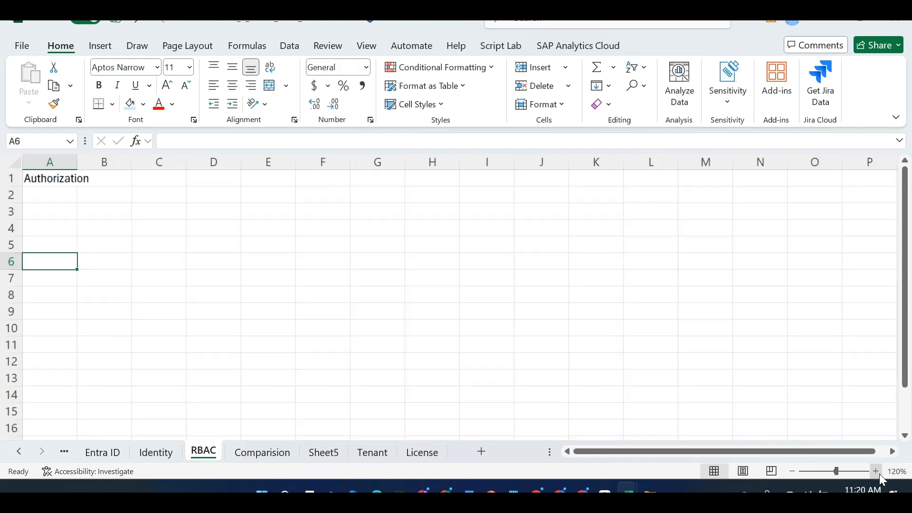
left_click(880, 474)
left_click(880, 474)
left_click(880, 474)
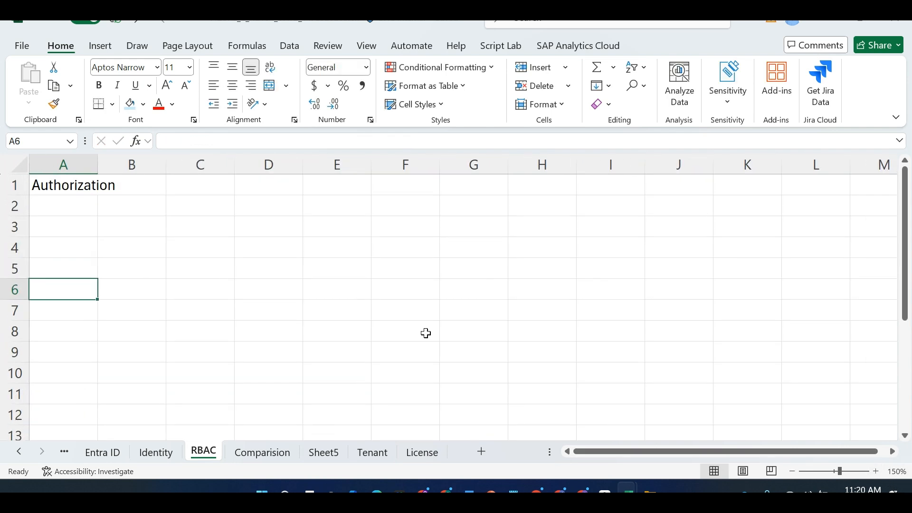
left_click_drag(101, 164, 215, 165)
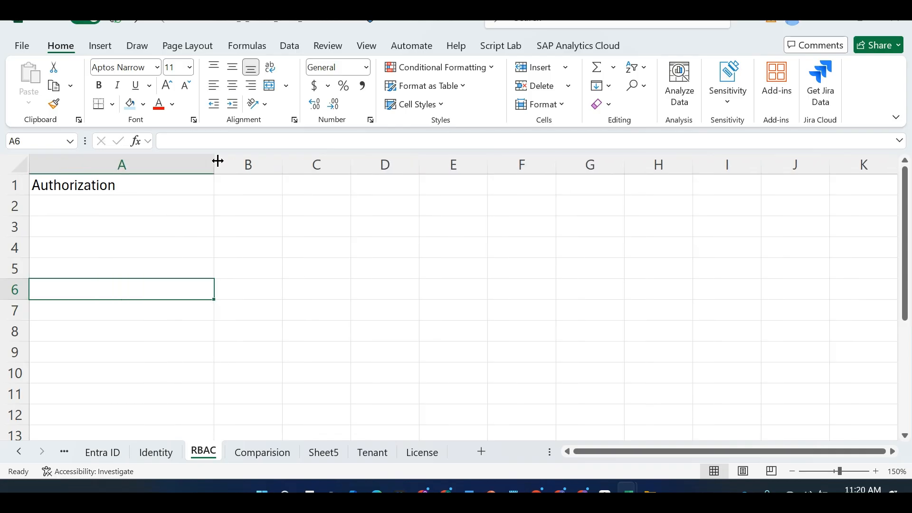
left_click_drag(280, 165, 450, 174)
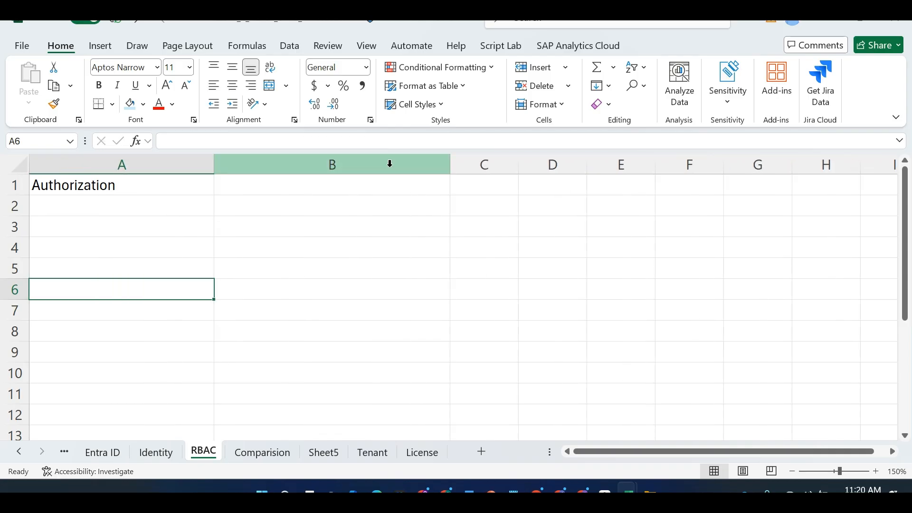
Enter the heading 'Permissions / Privileges / RBAC' in B1
double_click(273, 188)
type("Perms")
key("BackSpace")
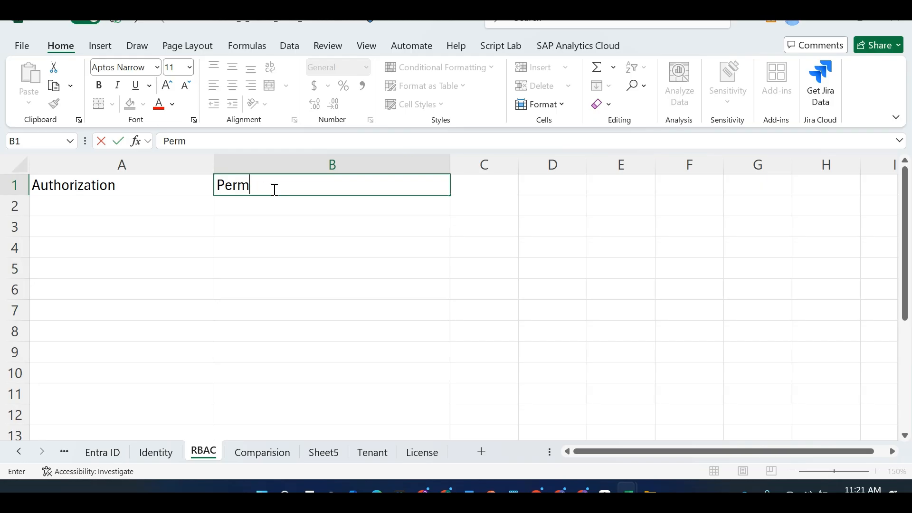
type("s")
key("BackSpace")
type("issions / ")
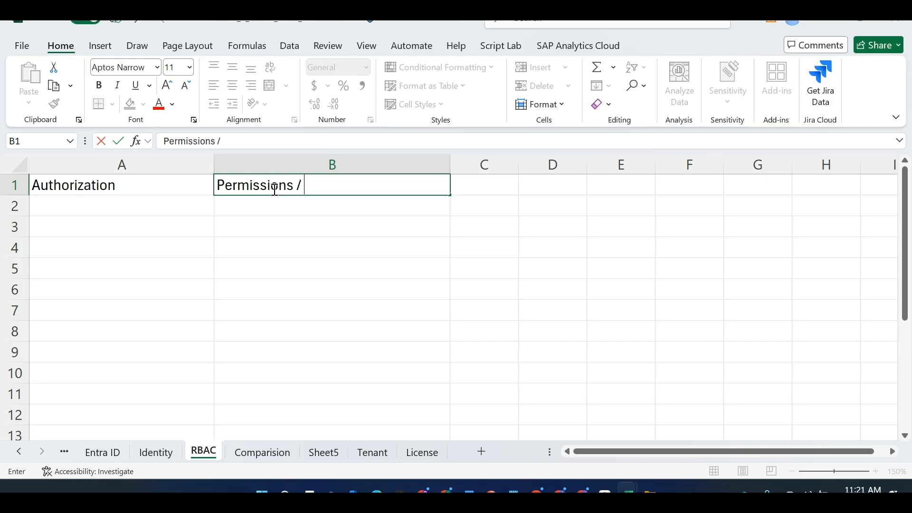
type("Privileges / ")
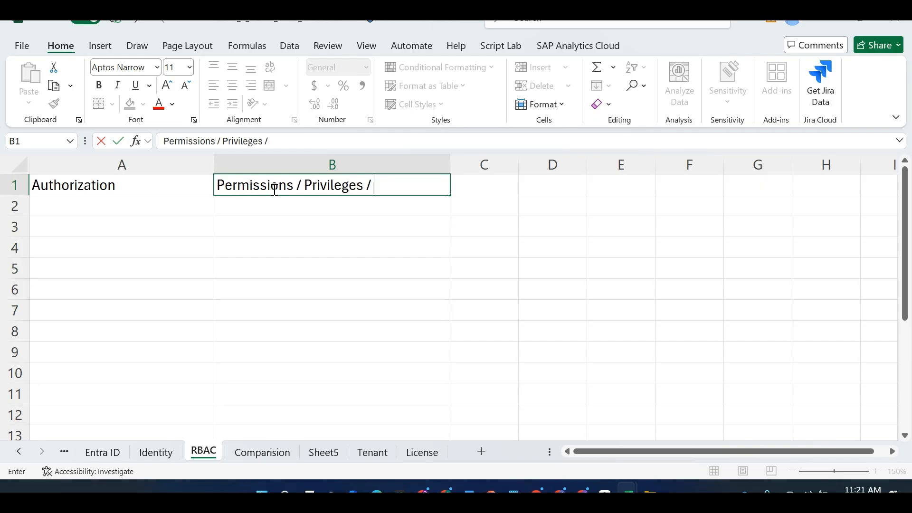
type("RBAC /")
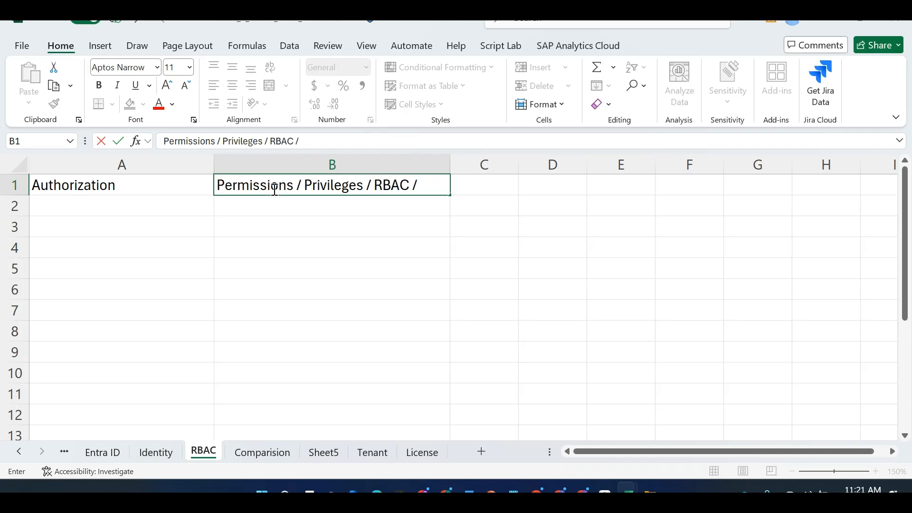
key("BackSpace")
key("ctrl+Return")
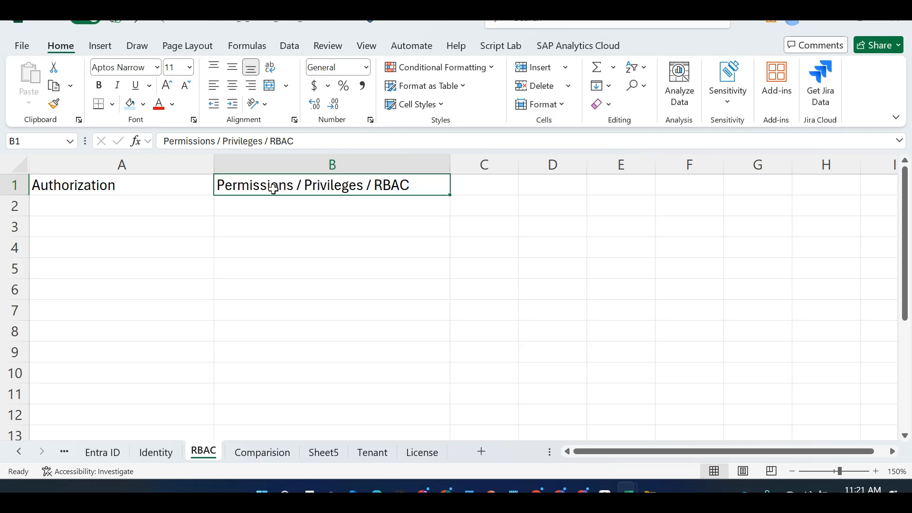
Put 'What level of access' in B2 and 'what activities you can perform based on your role' in B3
left_click(285, 198)
type("W")
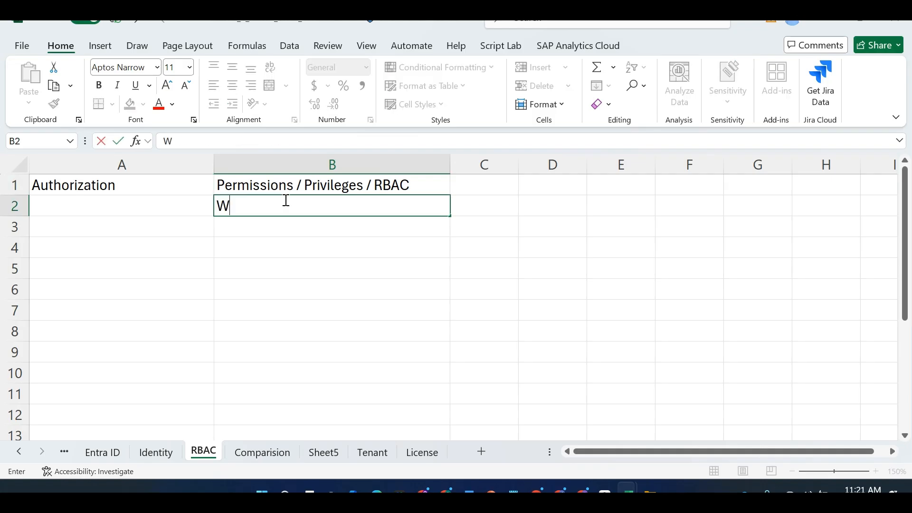
type("hat level of")
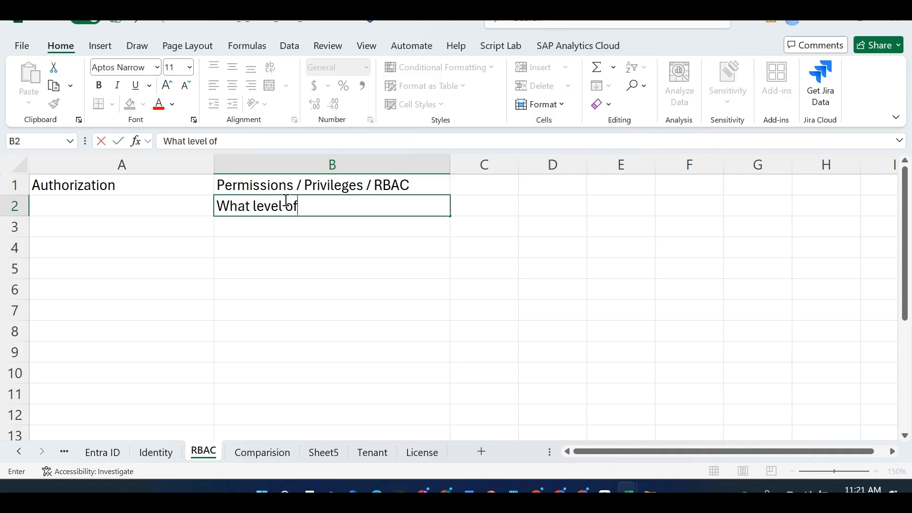
type(" access")
key("Return")
type("what ")
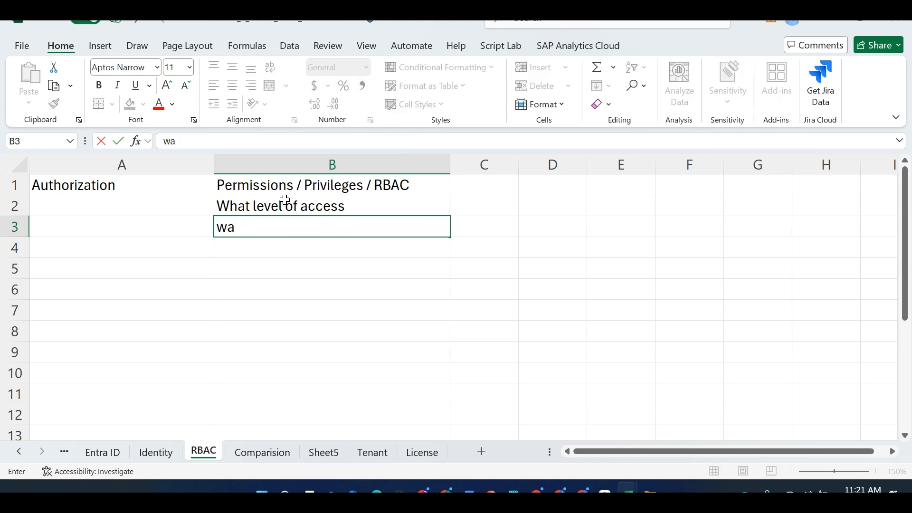
type("acc")
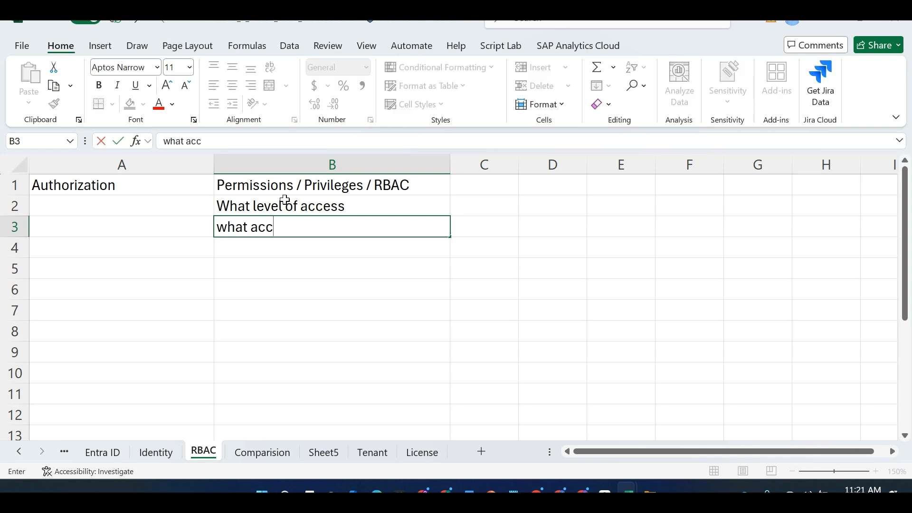
key("BackSpace")
key("BackSpace")
type("citivitis")
key("BackSpace")
type("e syou")
key("BackSpace")
key("BackSpace")
key("BackSpace")
key("BackSpace")
key("BackSpace")
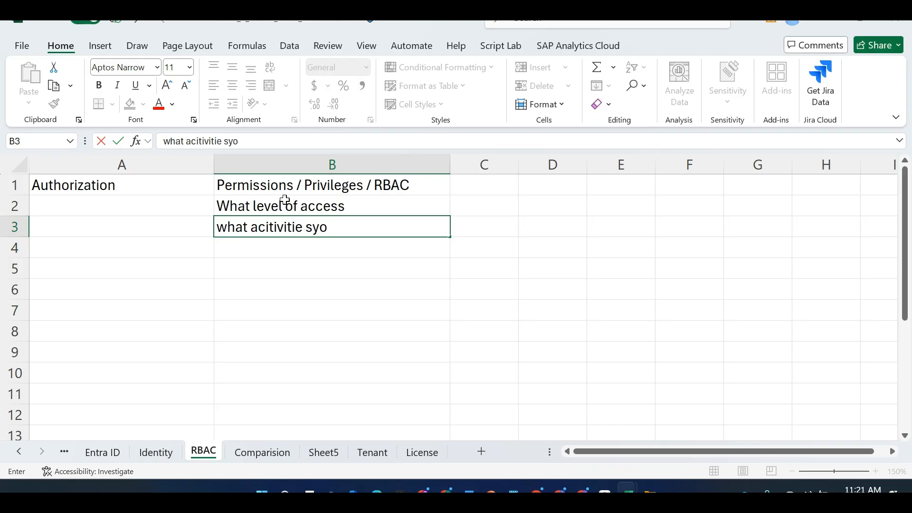
type("s you can p")
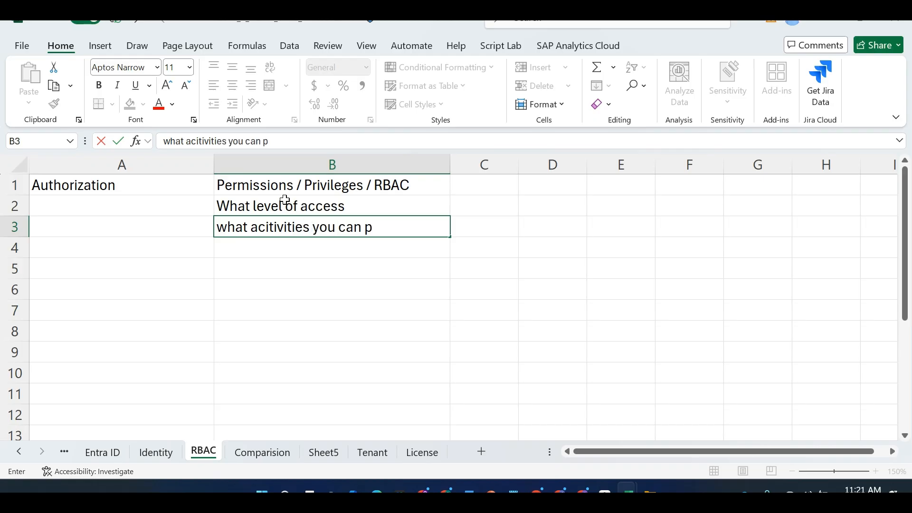
type("erform based on your role")
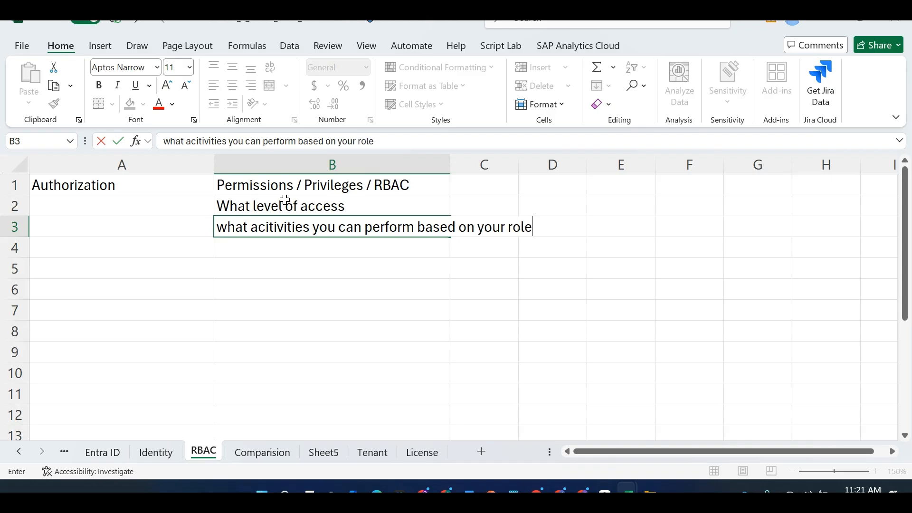
key("Return")
key("Left")
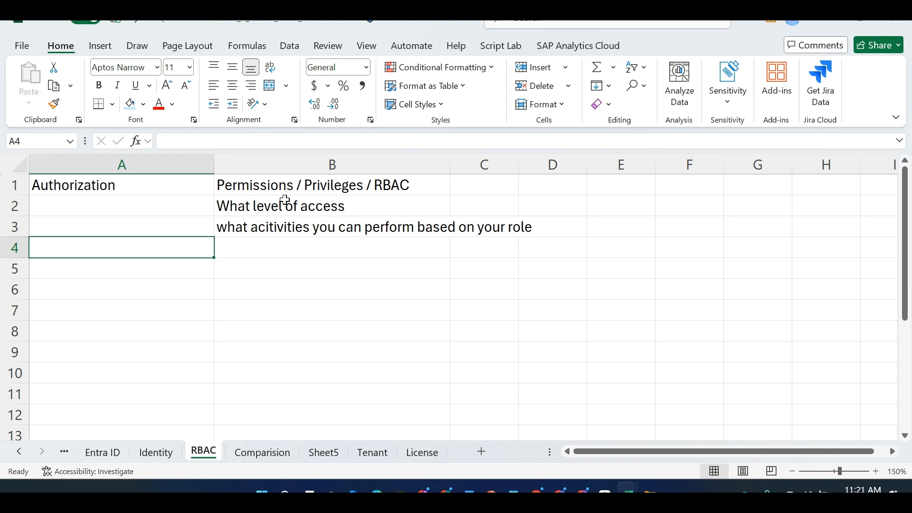
Enter 'RASCI / RACI' in A5, then Responsible, Ack and Consult across row 5
key("Down")
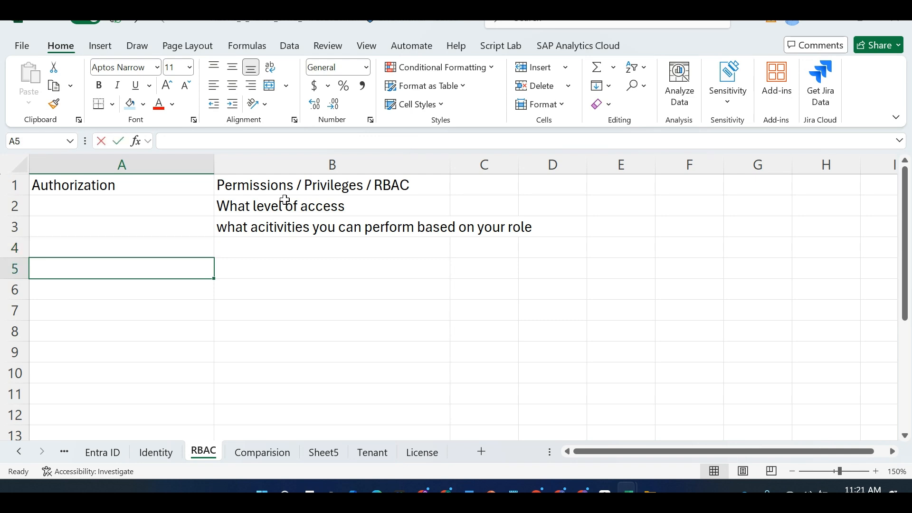
type("RASCI / ")
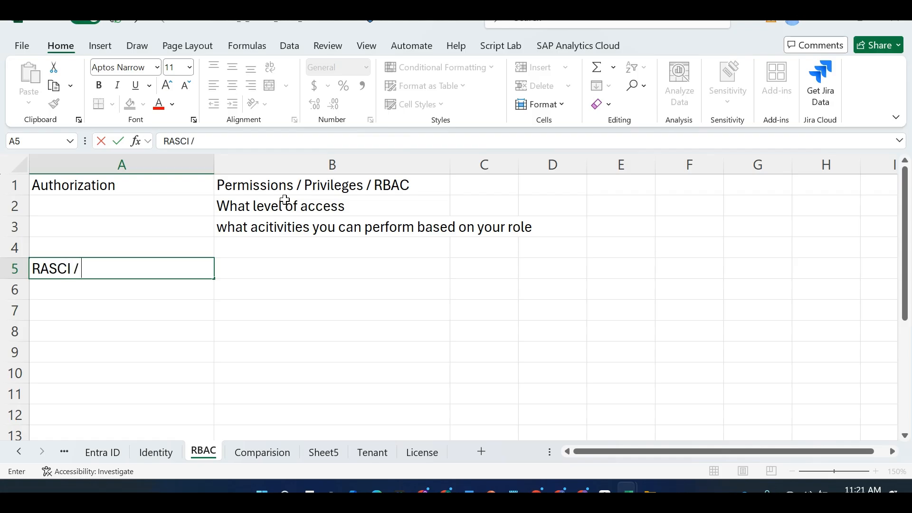
type("RACI")
key("Tab")
type("Responsible")
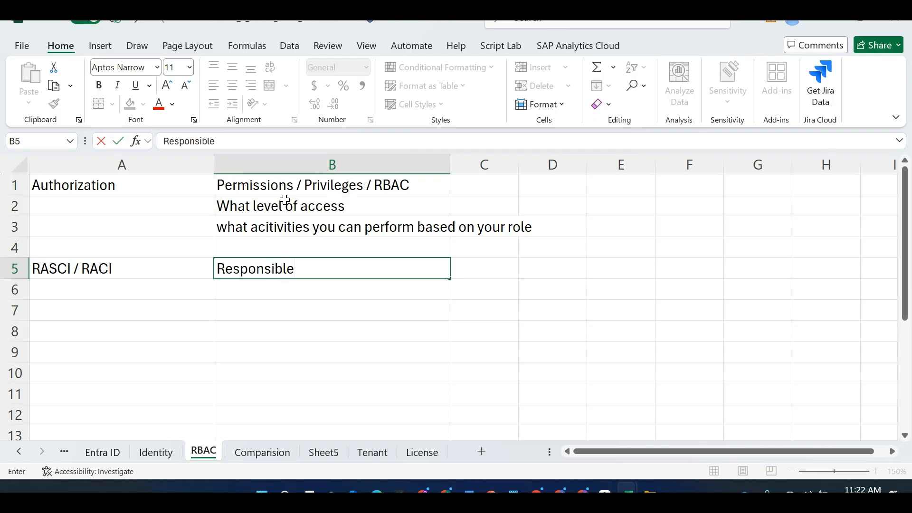
key("Tab")
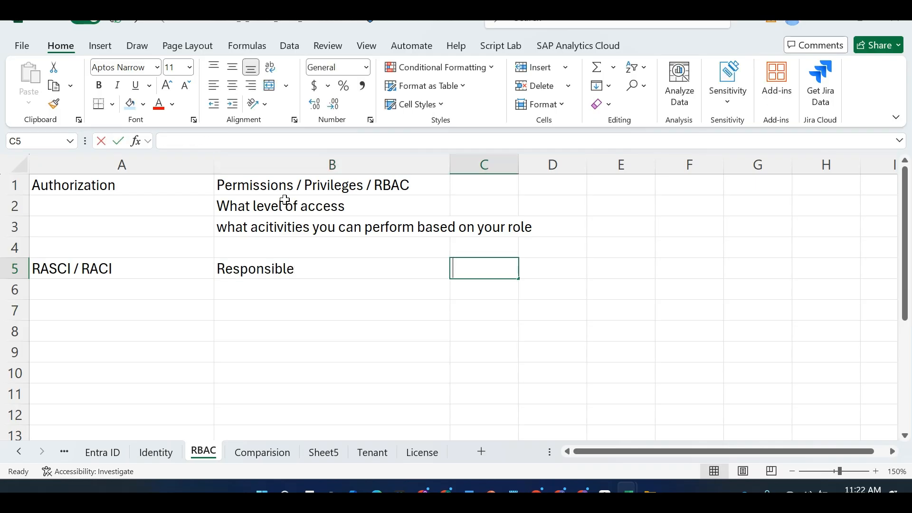
type("Ack")
key("Tab")
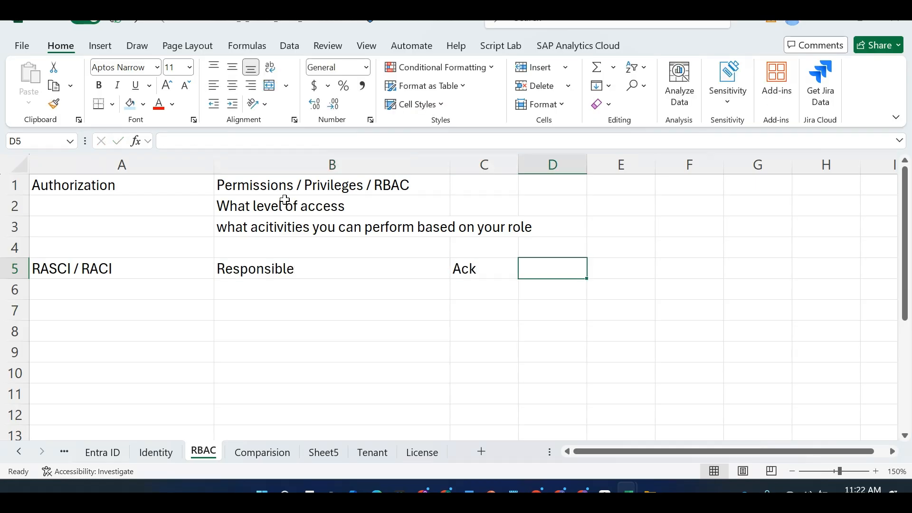
type("Consult")
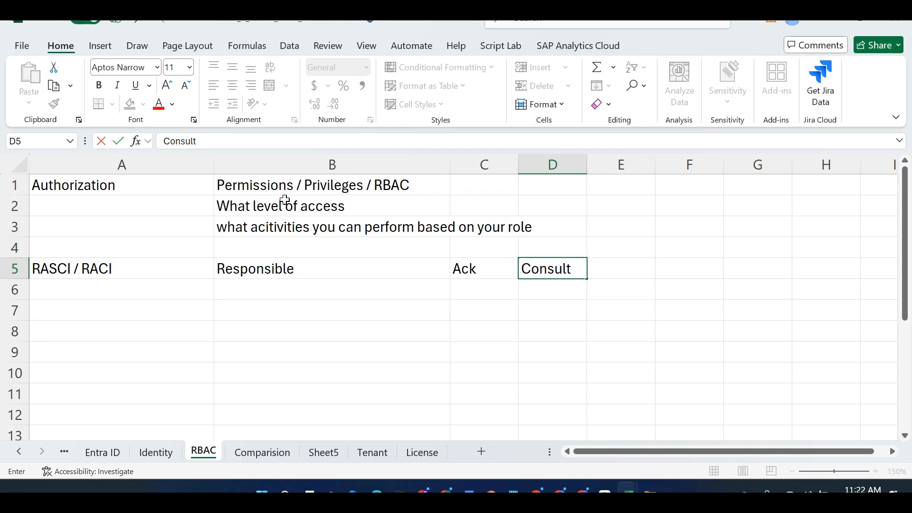
key("Tab")
Add Informed in E5 and Supportive in G5, then select the role headers
type("Infom")
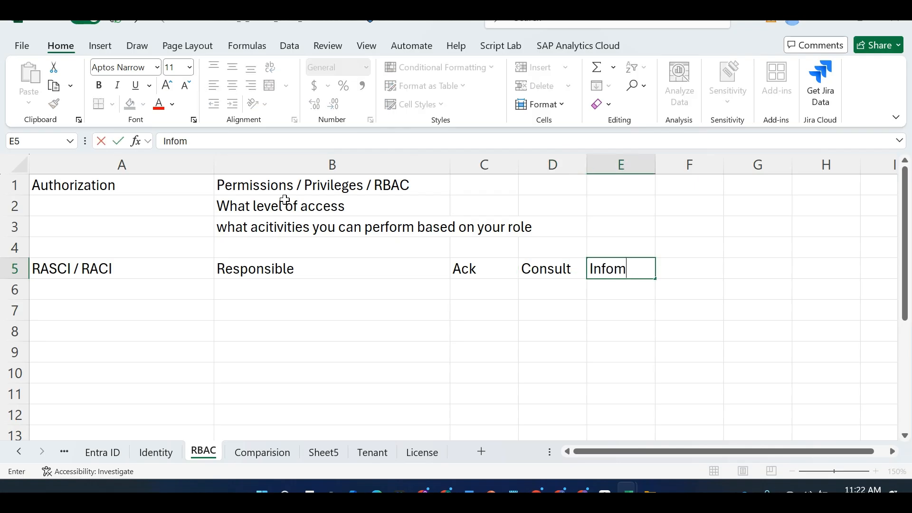
key("BackSpace")
type("rmed")
left_click(765, 277)
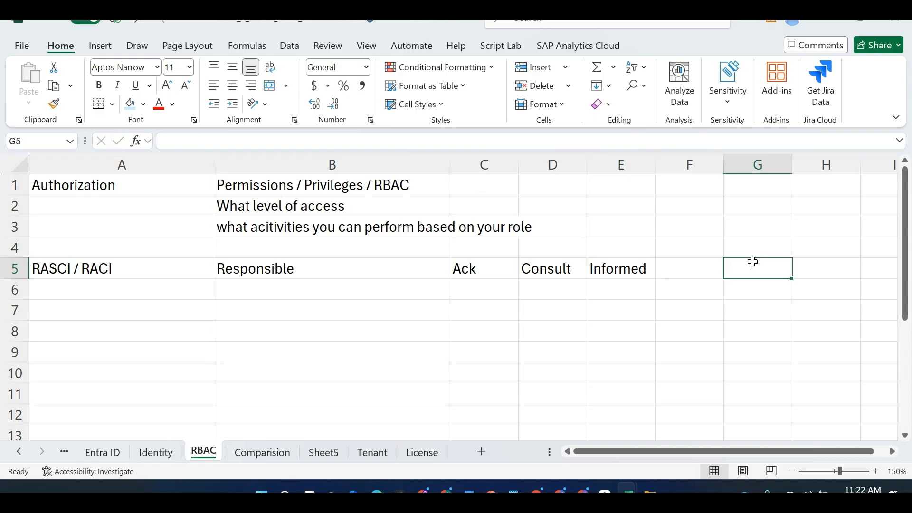
type("Supportive")
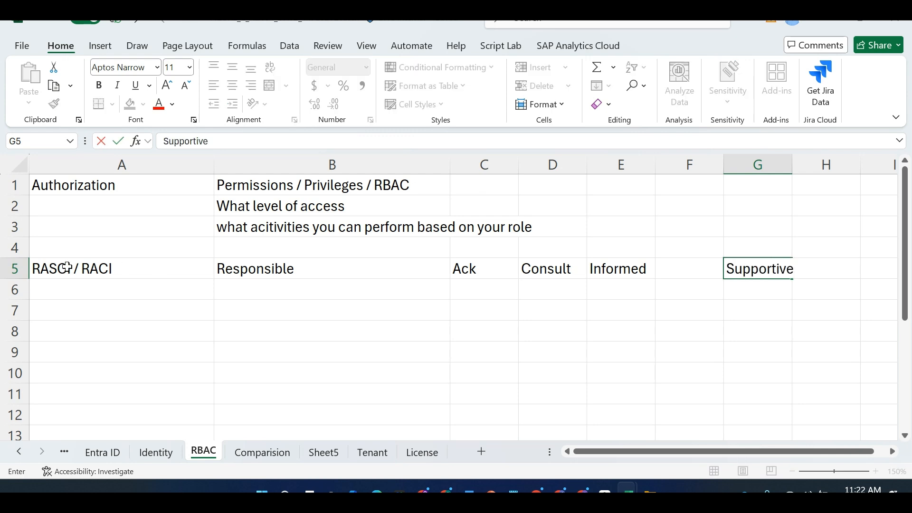
left_click_drag(255, 271, 627, 273)
Bold the Responsible, Ack, Consult and Informed headers in B5:E5
key("ctrl+b")
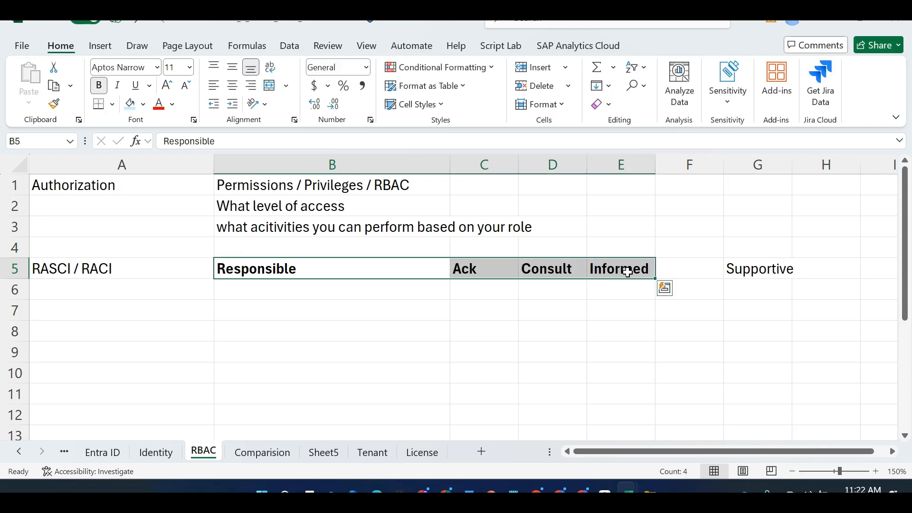
left_click(223, 310)
left_click(175, 306)
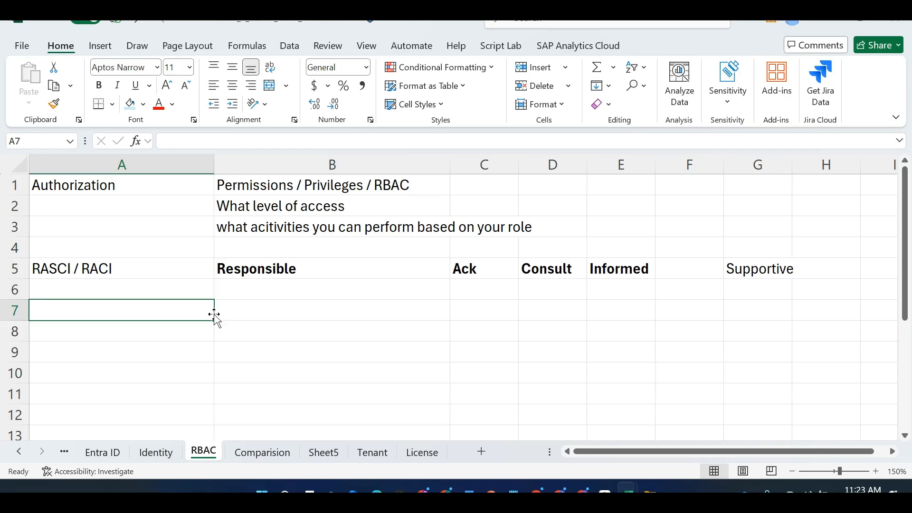
Type 'who does what' in A4 and list Task 1 and Task 2 in A6:A7
left_click(183, 240)
type("who")
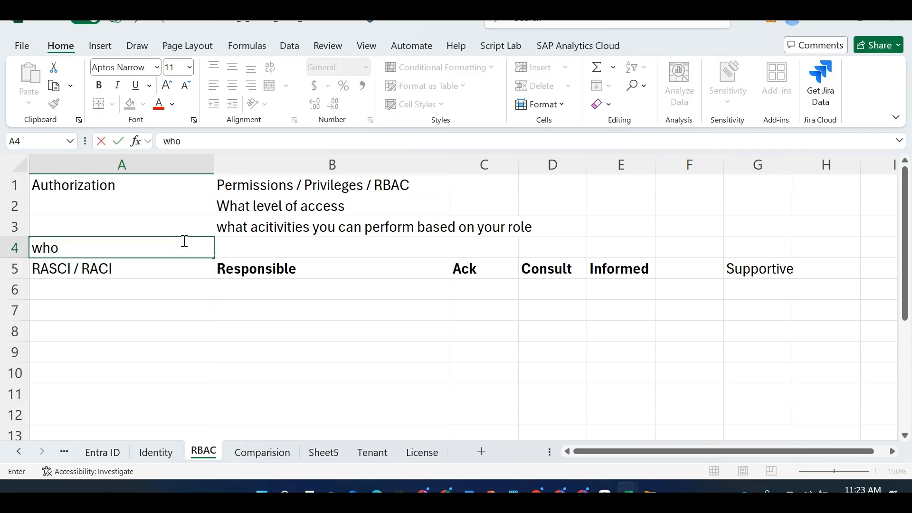
type(" does what")
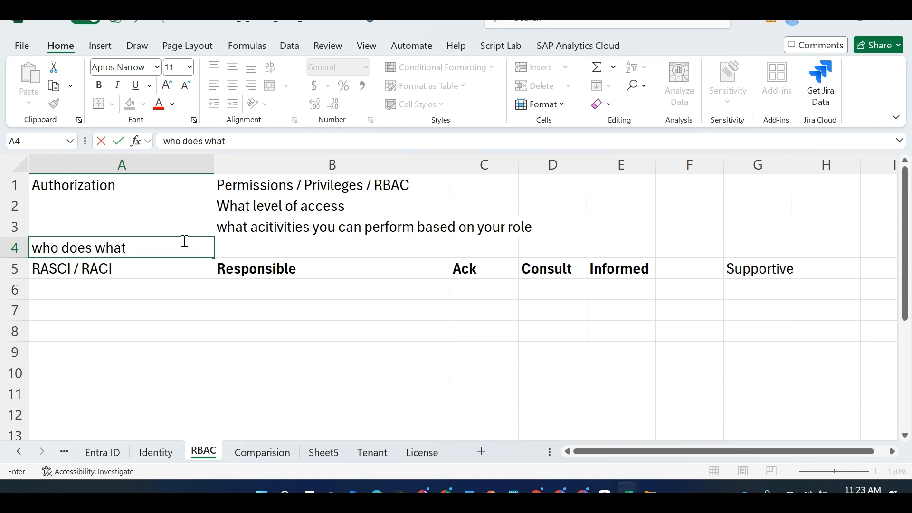
key("Return")
key("Return")
key("Return")
key("Up")
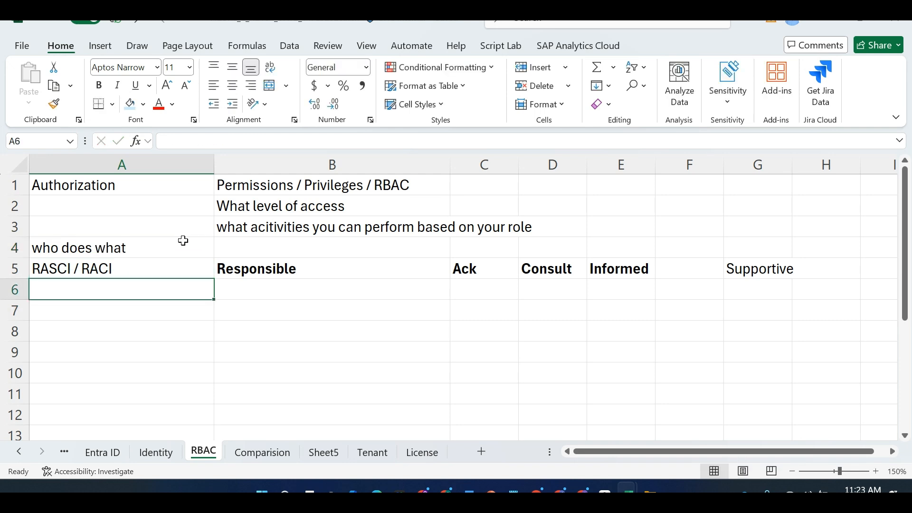
type("Task 1")
key("Return")
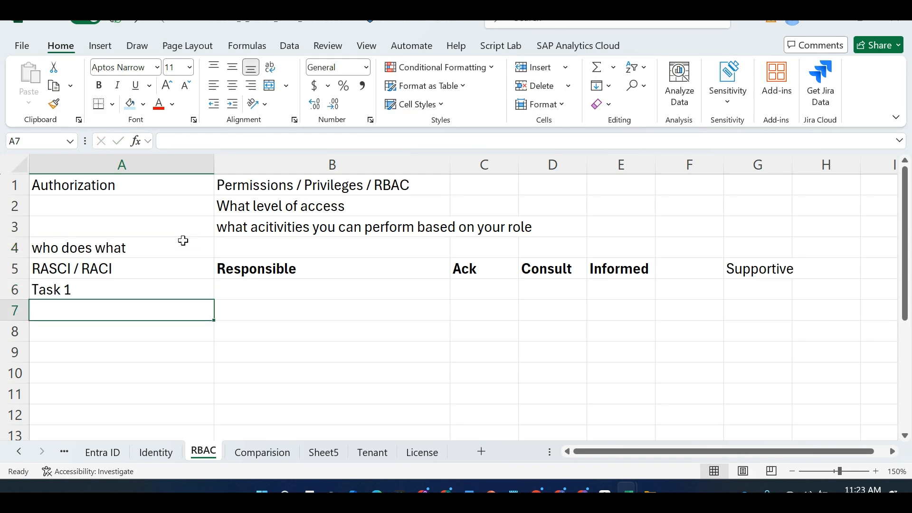
type("Task 2")
key("Return")
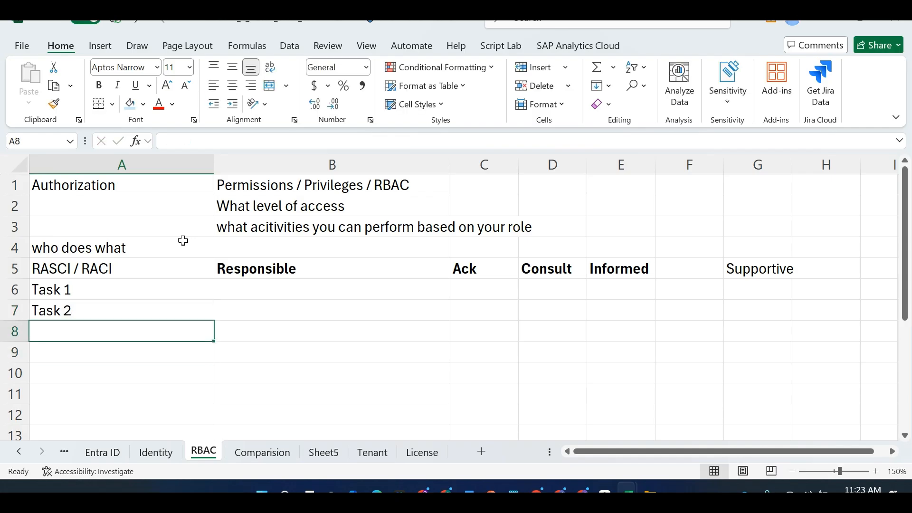
Select the Task 1 and Task 2 cells in A6:A7
key("Up")
key("Up")
key("Right")
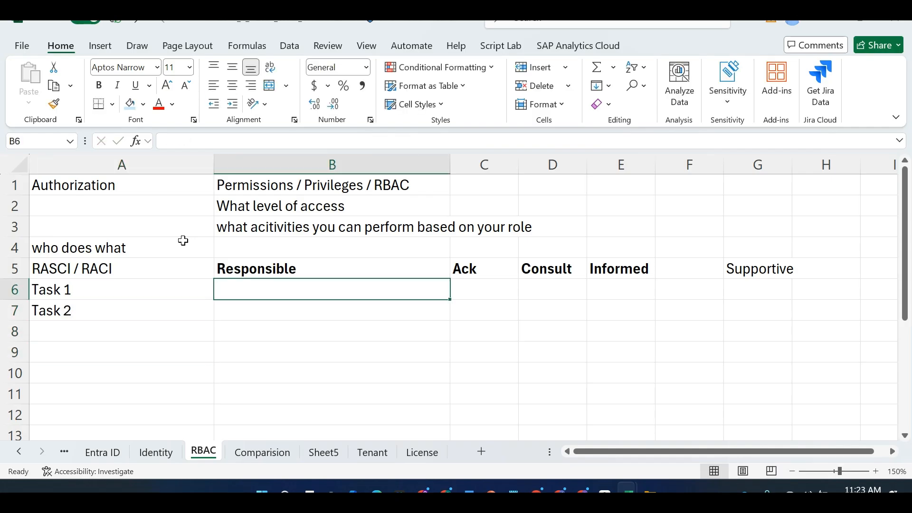
key("Up")
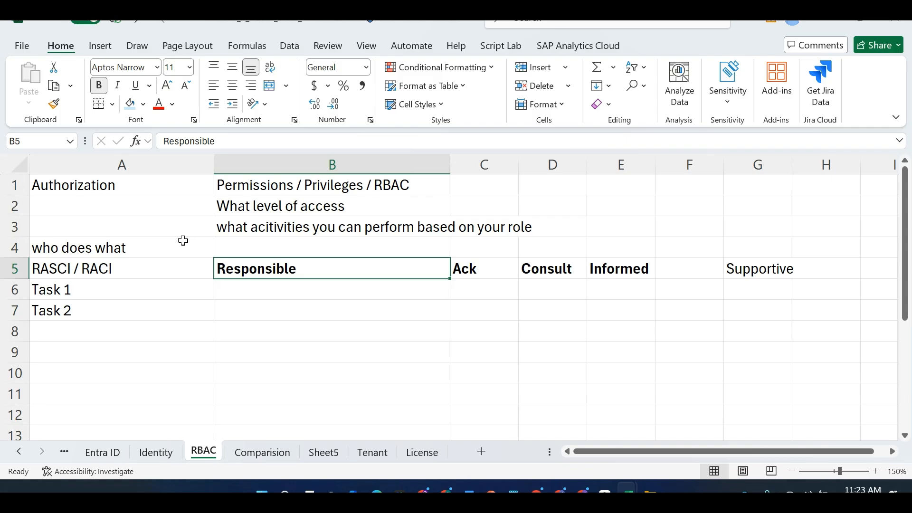
key("Down")
key("Left")
key("shift+Down")
Move Task 1 and Task 2 down one row, starting at A7
key("ctrl+c")
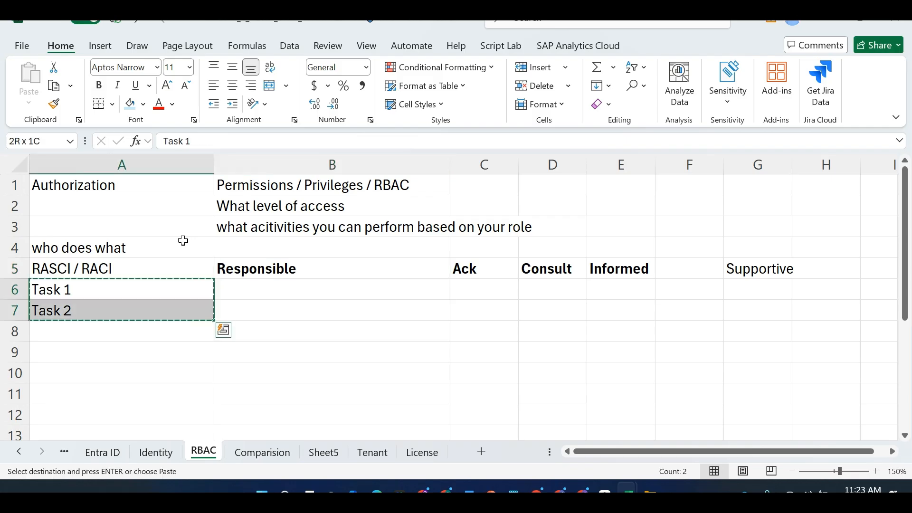
key("Down")
key("ctrl+v")
key("Up")
Enter the teams CloudOps, DB team, Apps dev, N/w and cloud Security in B6:F6
key("Right")
type("C")
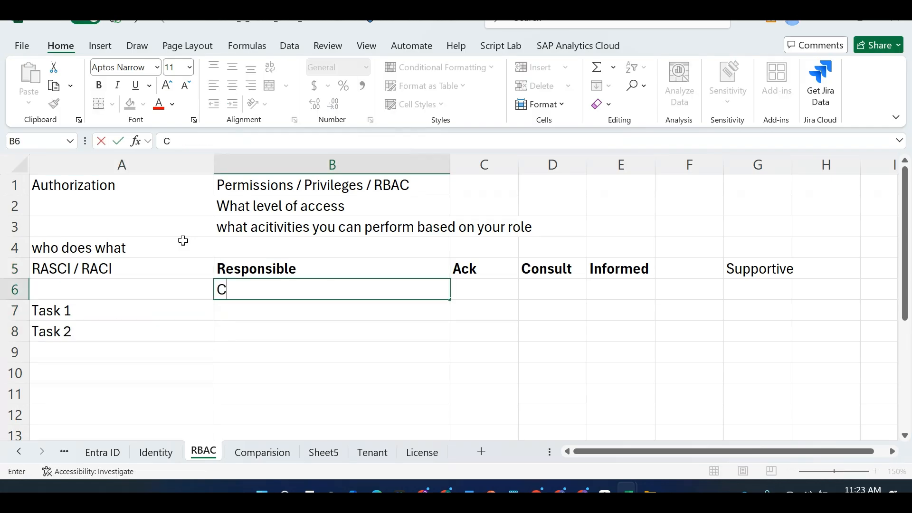
type("loud")
key("BackSpace")
key("BackSpace")
key("BackSpace")
type("loudOps")
key("Tab")
type("DB te")
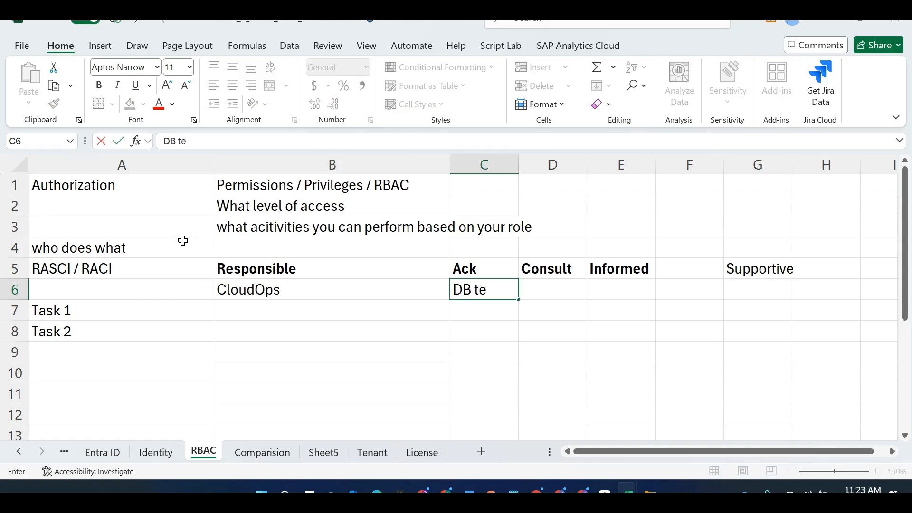
type("am")
key("Tab")
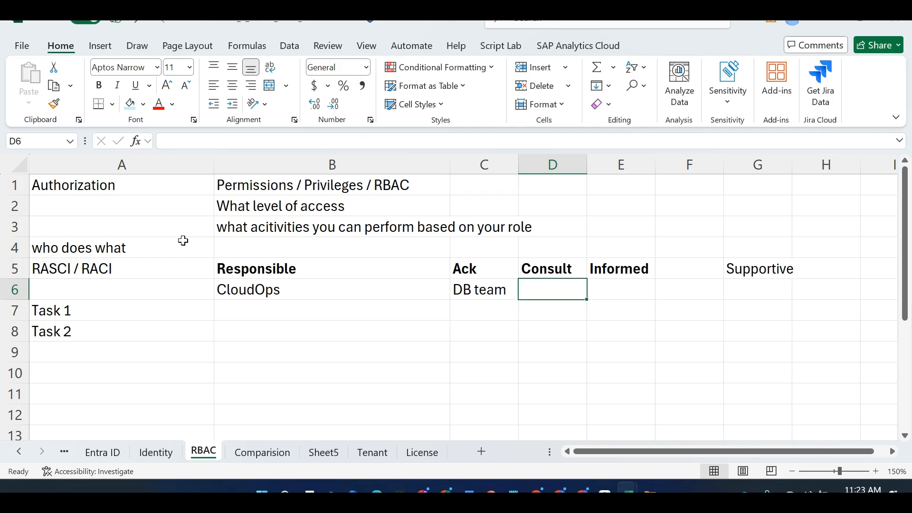
type("Apps dev")
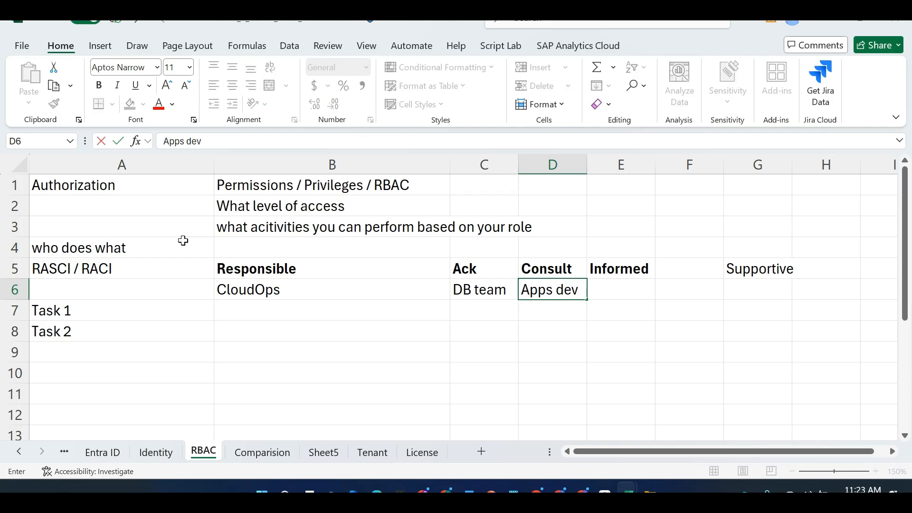
key("Tab")
type("N/w")
key("Tab")
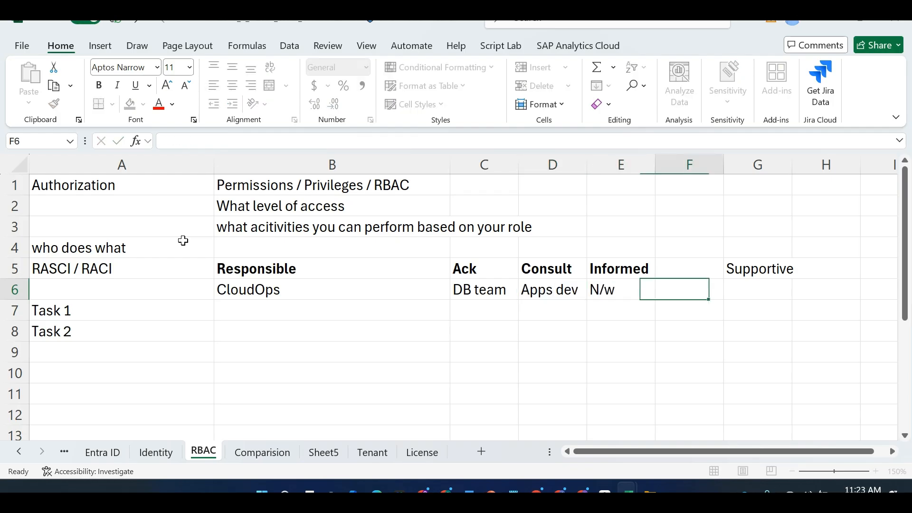
type("cloud Security")
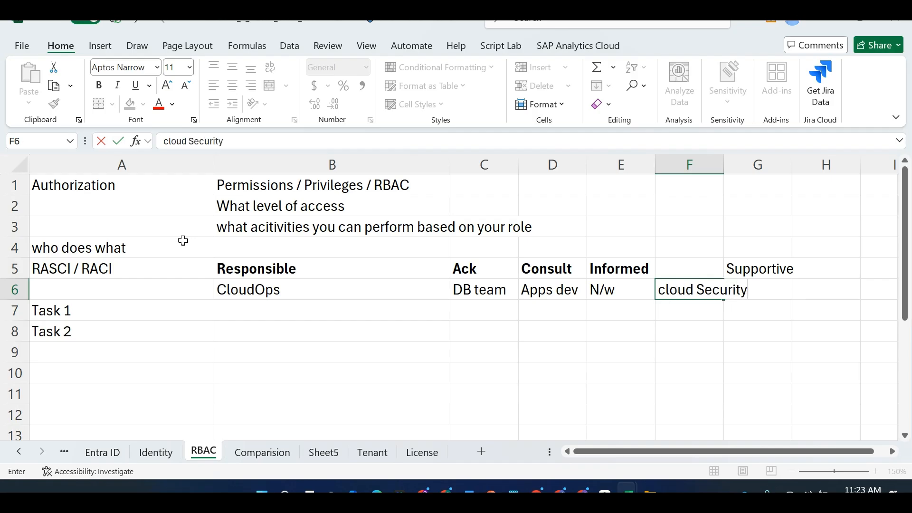
double_click(126, 313)
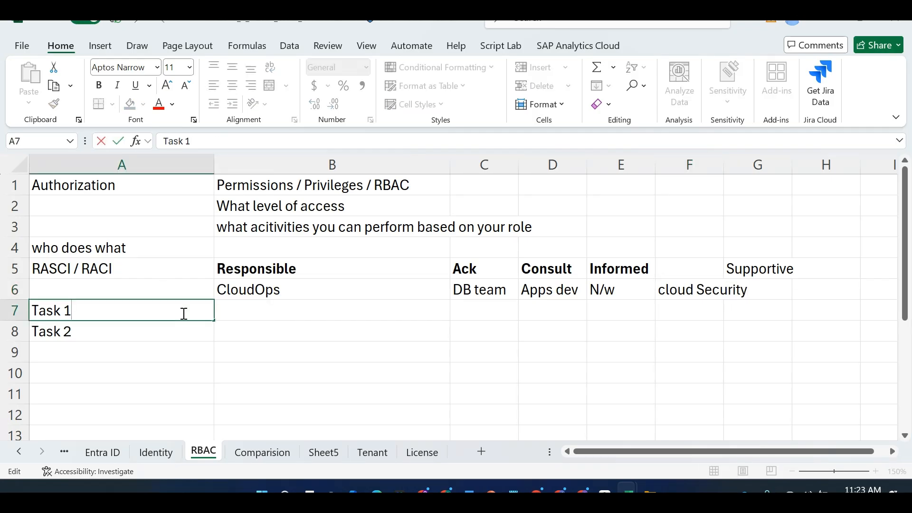
Mark Task 1 with R for CloudOps and C for Apps dev, N/w and cloud Security
left_click(251, 311)
type("R")
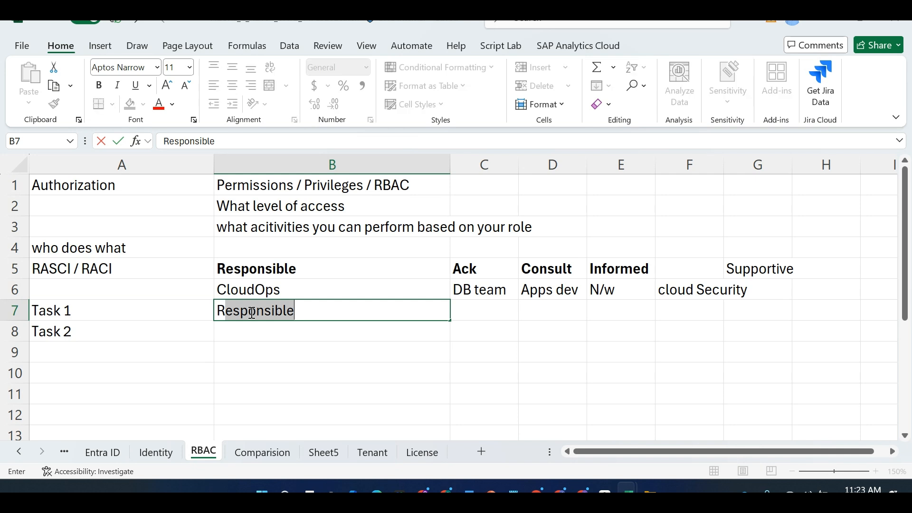
key("BackSpace")
key("Tab")
key("Tab")
key("Tab")
key("Tab")
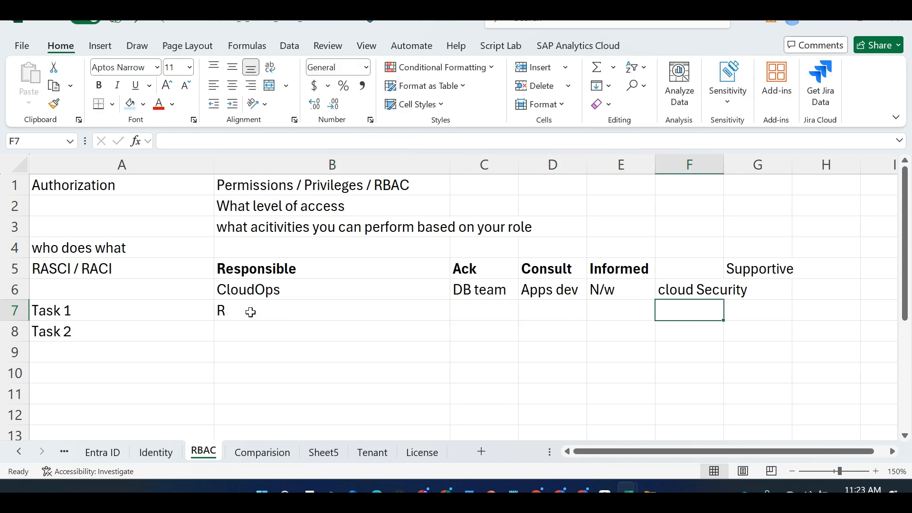
type("C")
key("BackSpace")
key("shift+Tab")
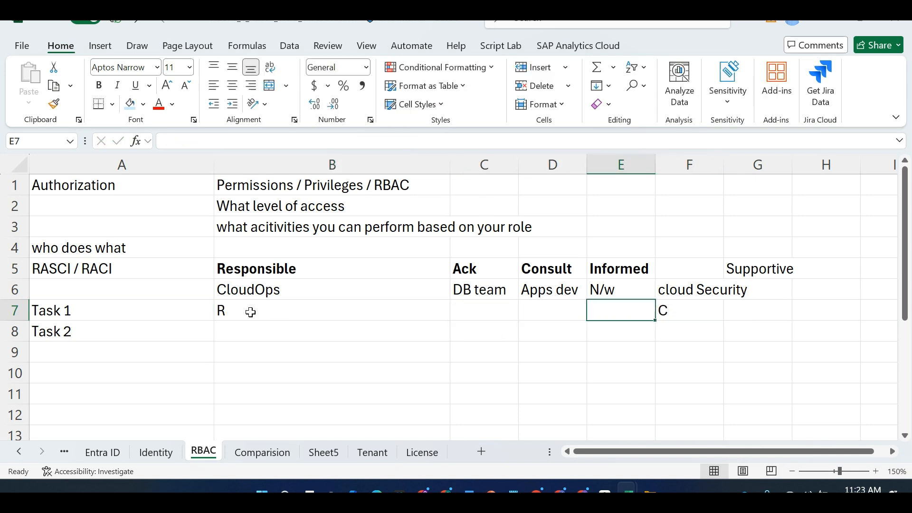
type("C")
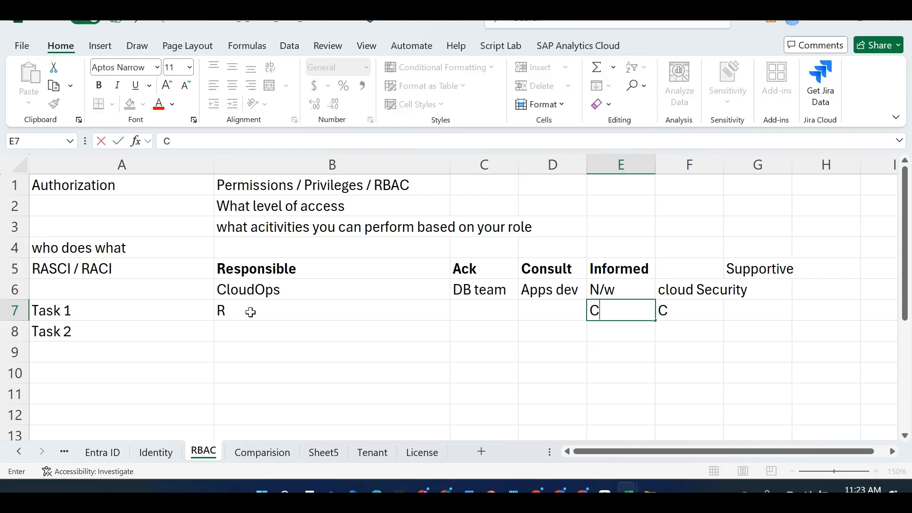
key("shift+Tab")
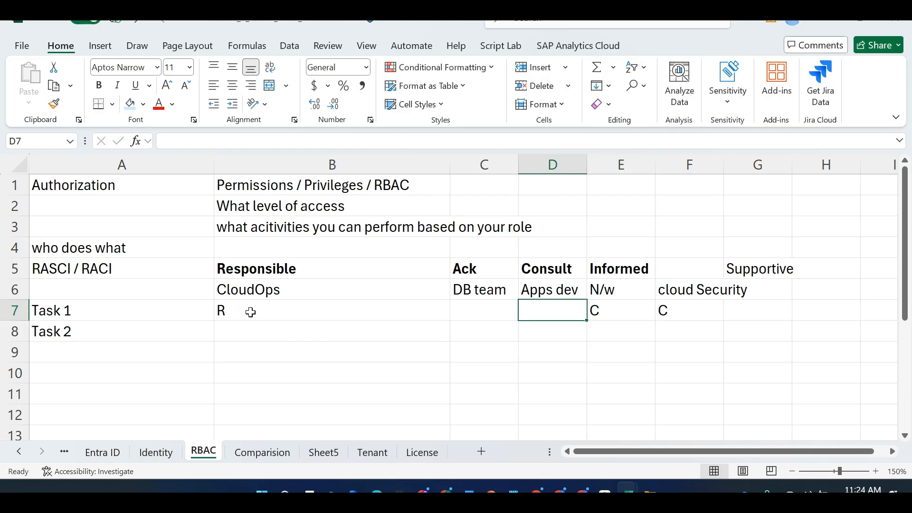
type("C")
key("BackSpace")
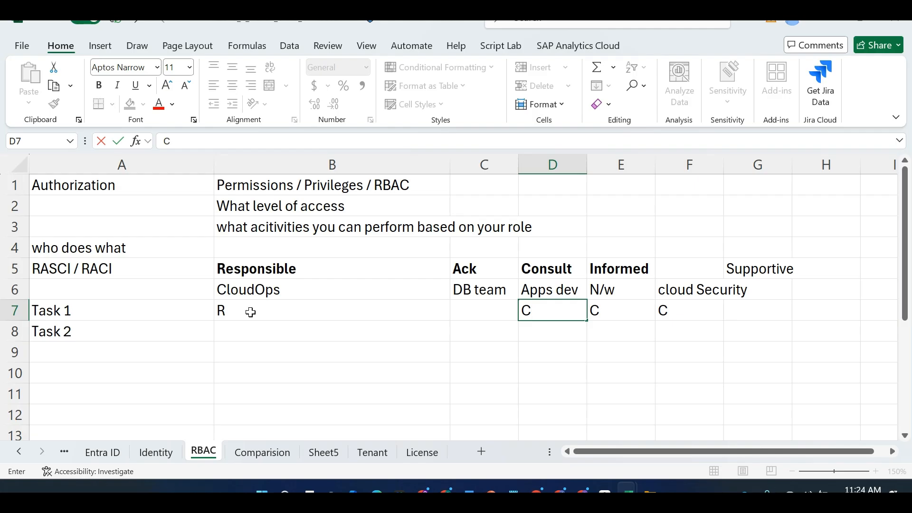
key("shift+Tab")
key("Tab")
key("Tab")
key("Tab")
key("Tab")
Add Stakeholders in G6 and give Task 1 an I for Stakeholders
key("Up")
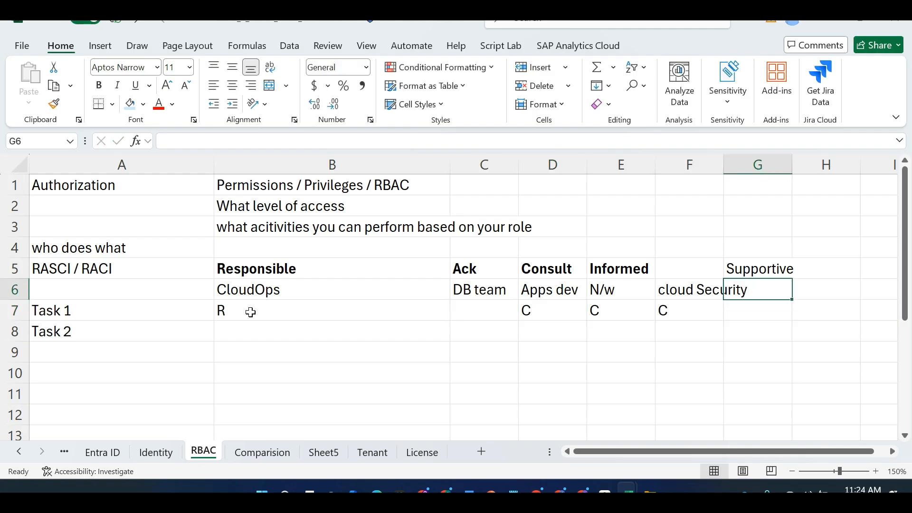
type("Stakho")
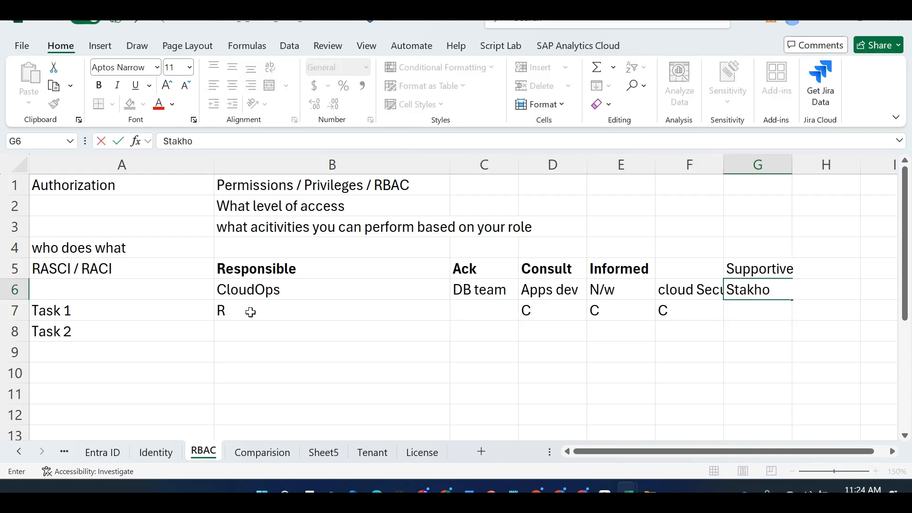
key("BackSpace")
key("BackSpace")
type("eholders")
key("Return")
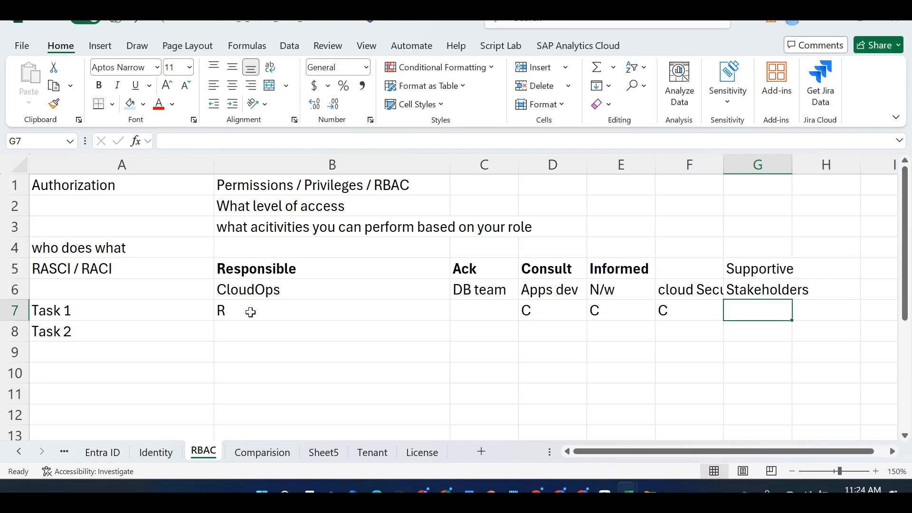
type("I")
key("Return")
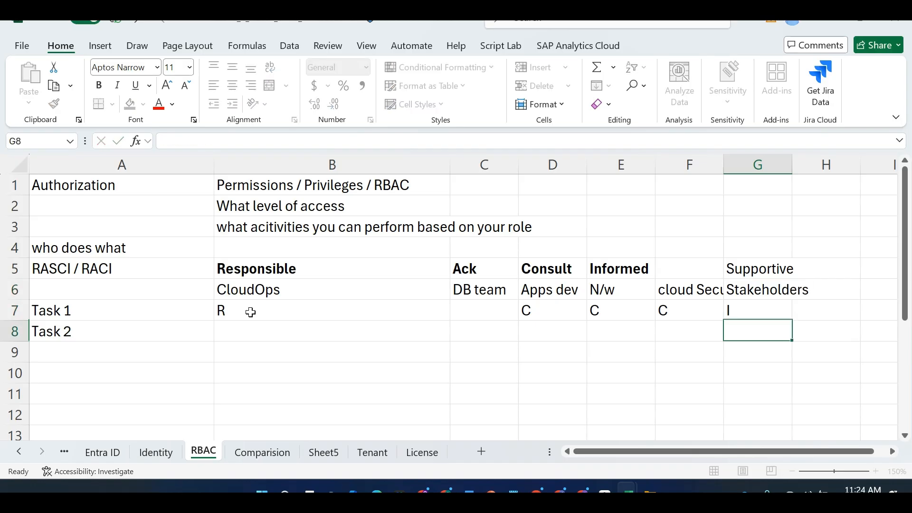
key("Left")
key("Left")
key("Left")
key("Left")
key("Left")
key("Left")
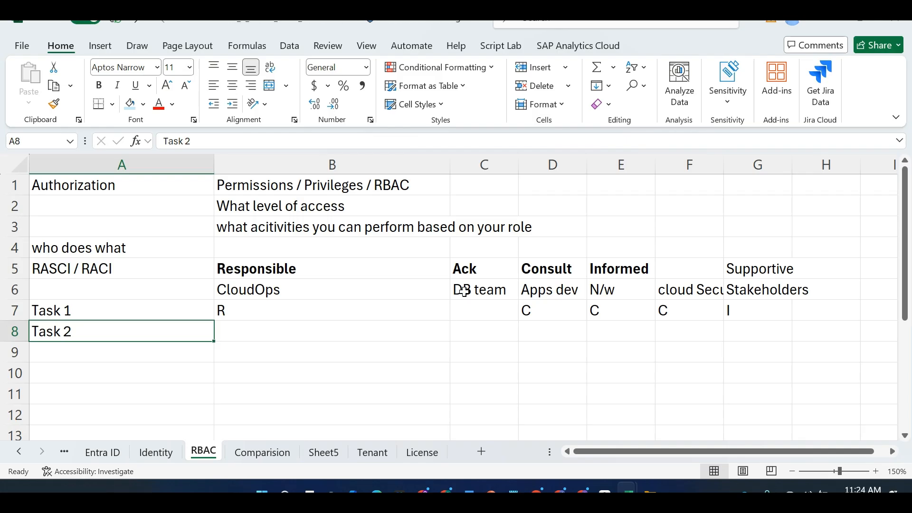
Fill row 4 with R, Accountable (A), C and I, and widen column C to fit
left_click(459, 248)
type("Accou")
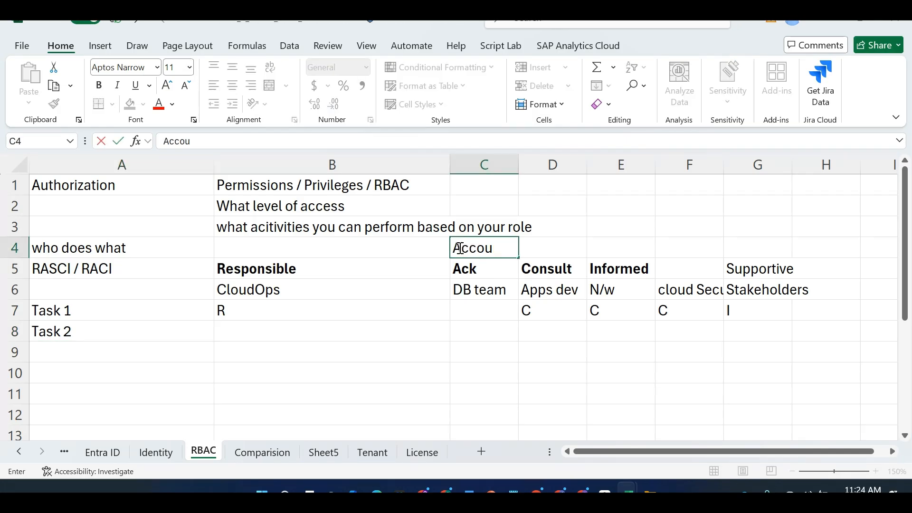
type("ntable (A)")
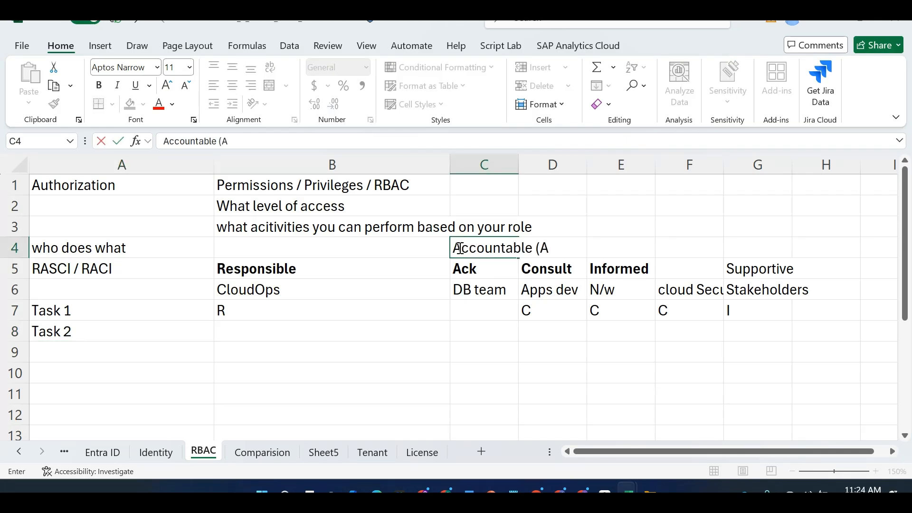
left_click(404, 246)
type("R")
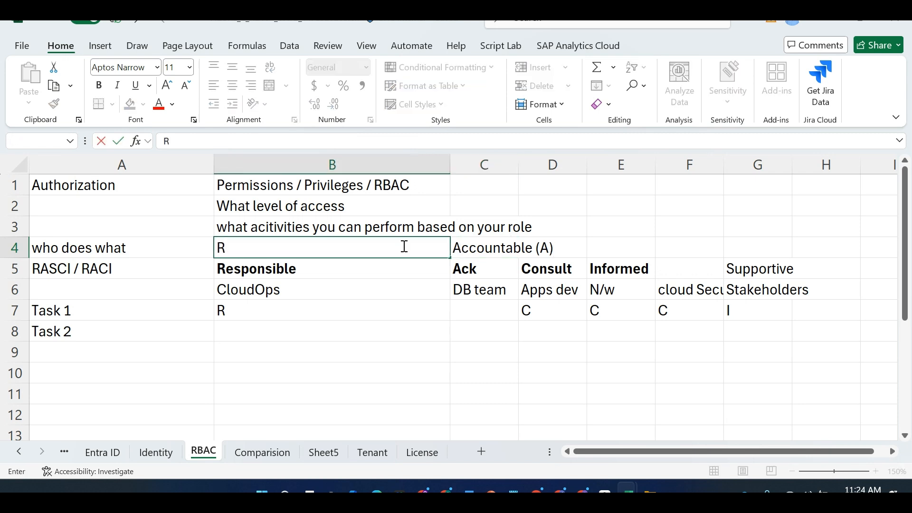
key("Right")
key("Right")
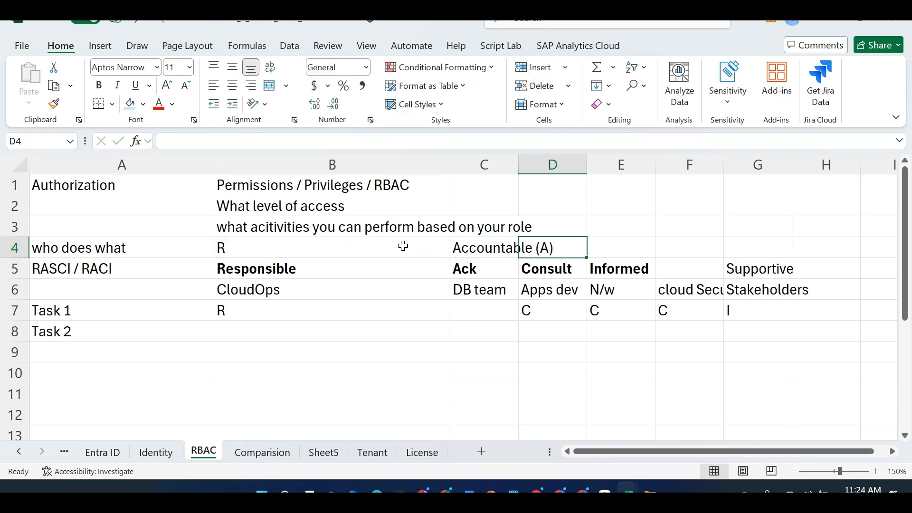
type("C")
key("Right")
type("I")
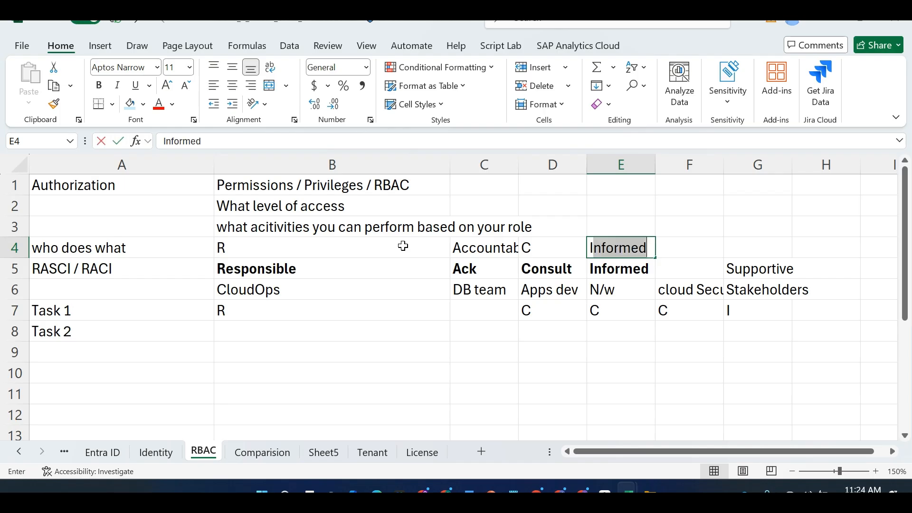
key("Delete")
left_click(396, 412)
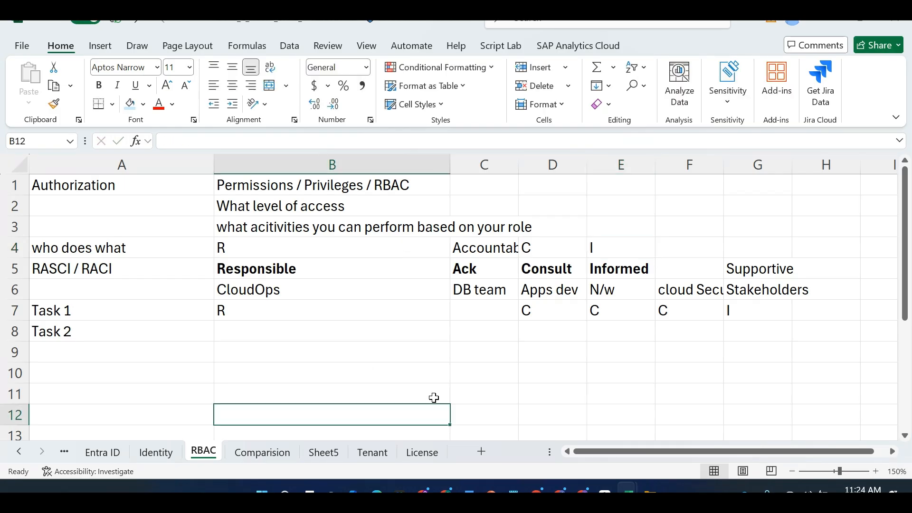
left_click_drag(518, 163, 573, 163)
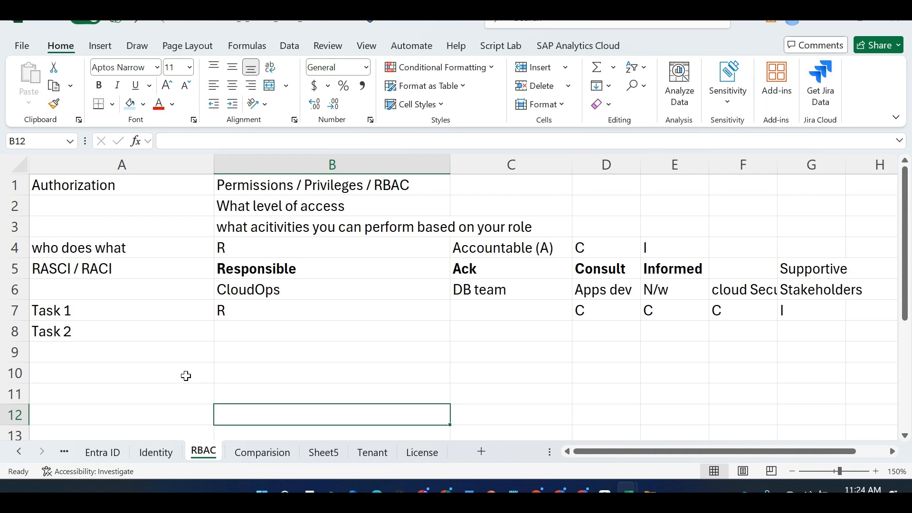
Enter Permissions in A10 and Linux in B10 with r, w, x listed below
left_click(151, 367)
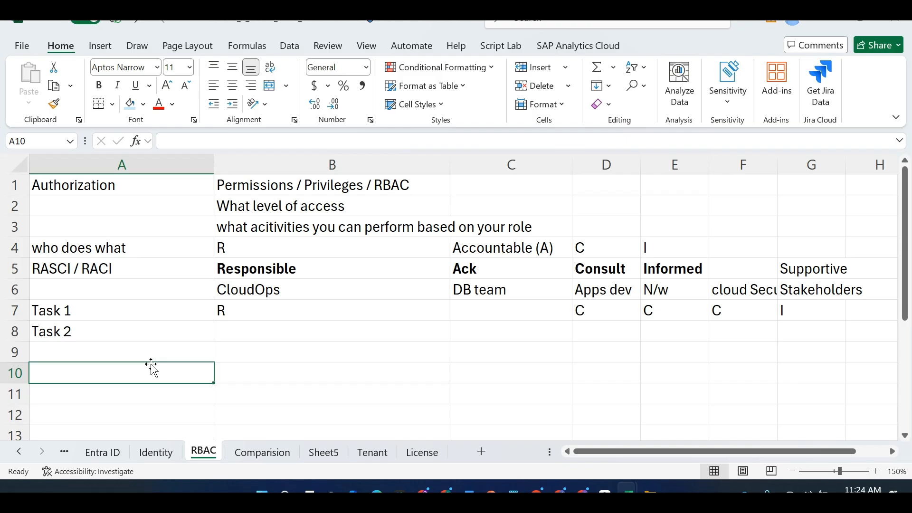
type("Permissions")
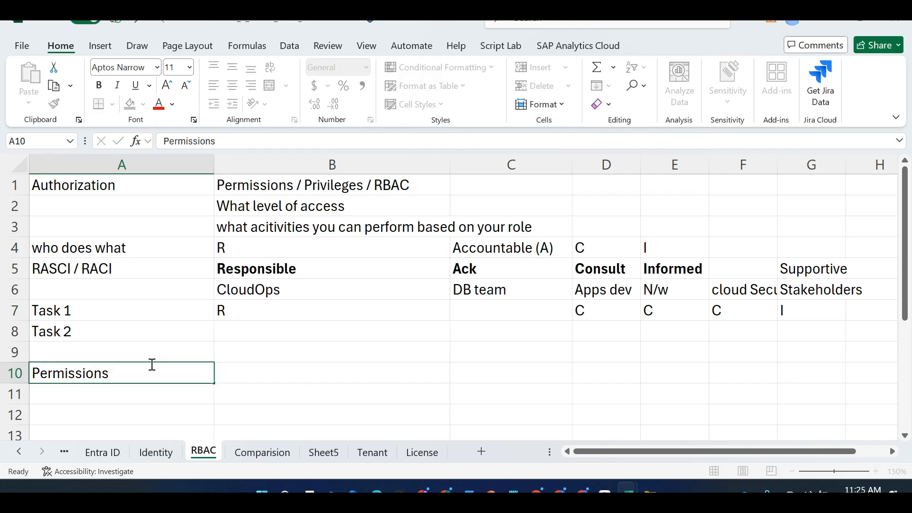
key("Tab")
type("Linux")
key("Return")
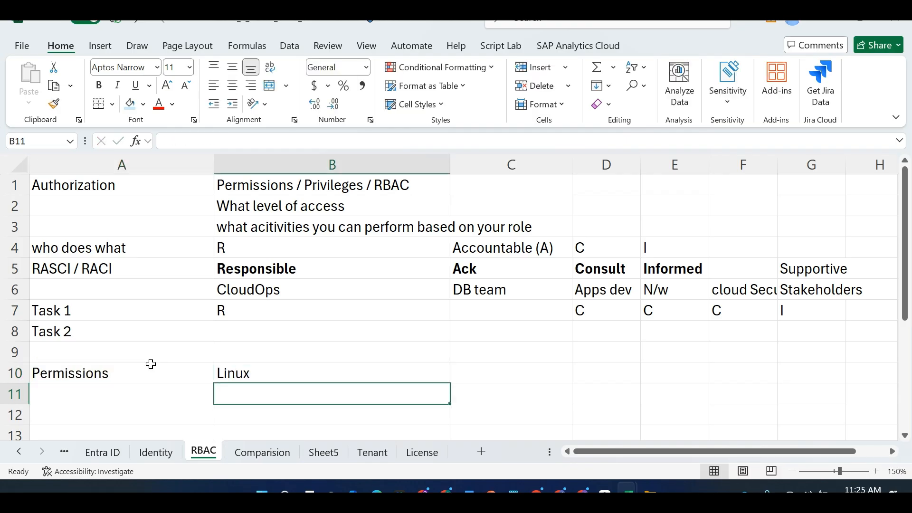
type("r")
key("Return")
type("w")
key("Return")
type("x")
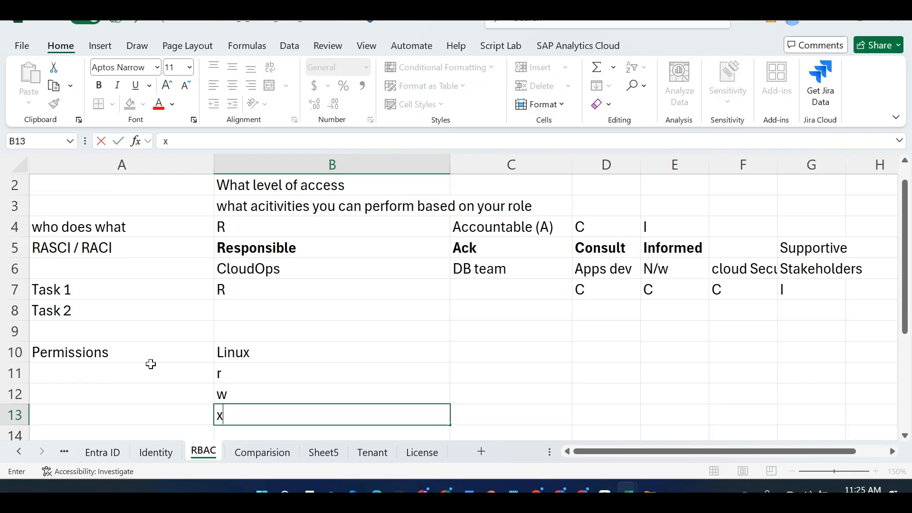
key("Up")
Enter Windows in C10 with Read, Modify and Full Control listed below
key("Right")
key("Up")
key("Up")
type("Wi")
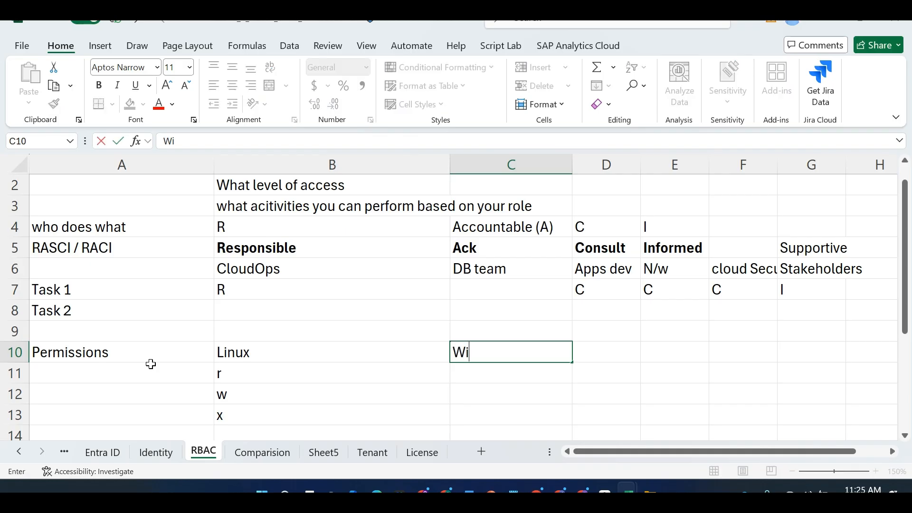
type("ndows")
key("Down")
key("Down")
key("Up")
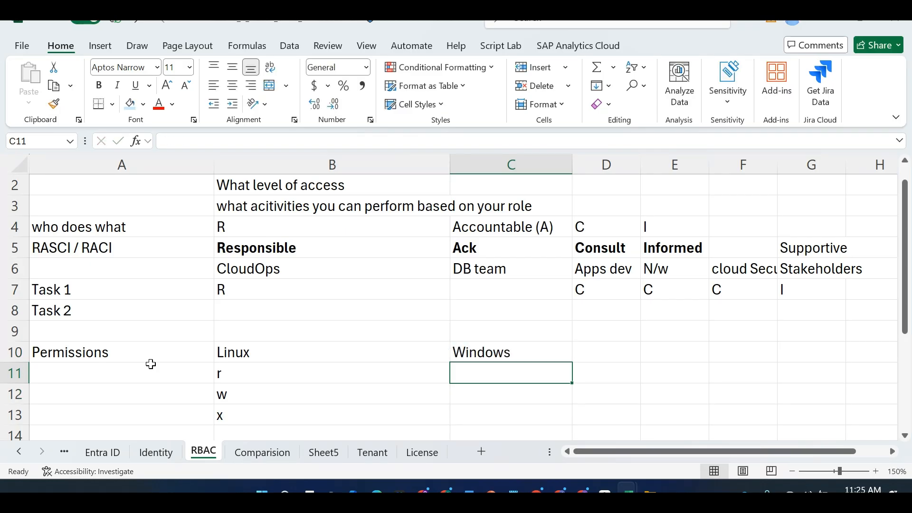
type("Read")
key("Return")
type("M")
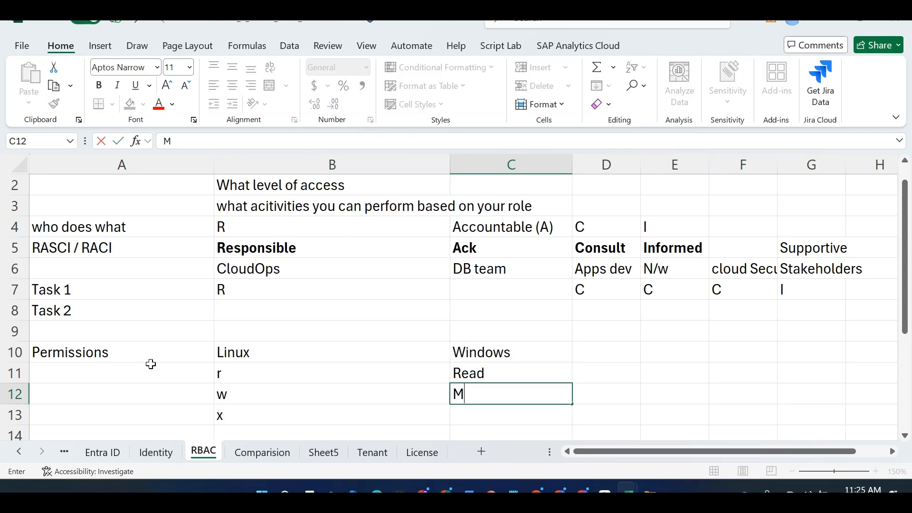
type("odify")
key("Return")
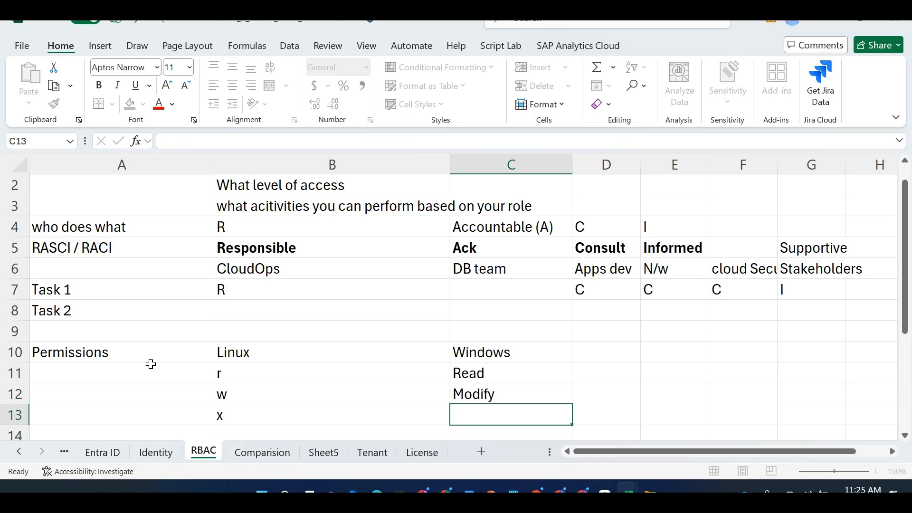
type("Full Contorl")
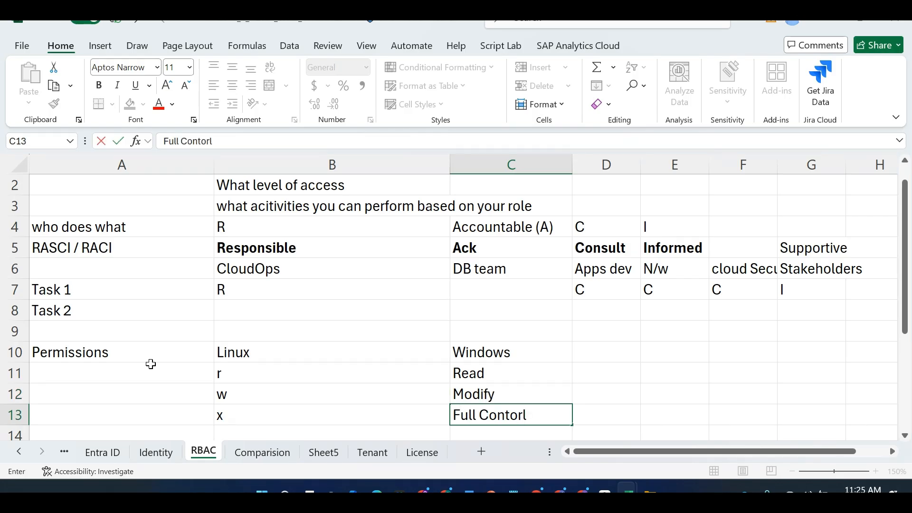
key("BackSpace")
key("BackSpace")
key("BackSpace")
type("rol")
key("Return")
key("Left")
key("Left")
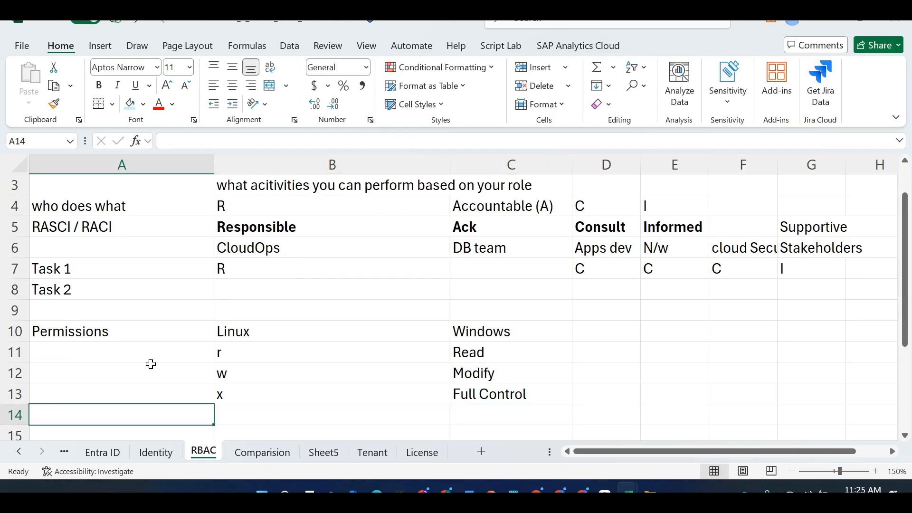
Enter the header Azure in D10, with Reader, Contributor and Owner in D11:D13
key("Up")
key("Up")
key("Up")
key("Up")
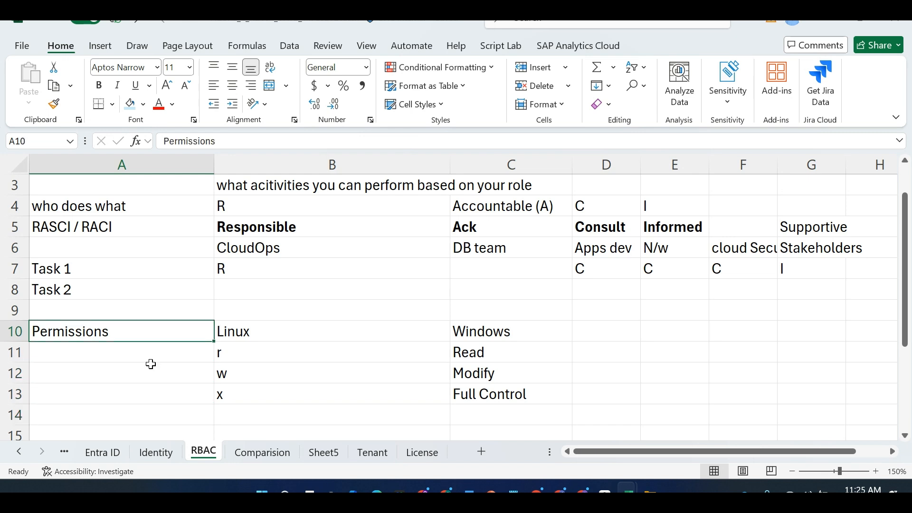
key("Right")
key("Right")
key("Right")
type("Azure")
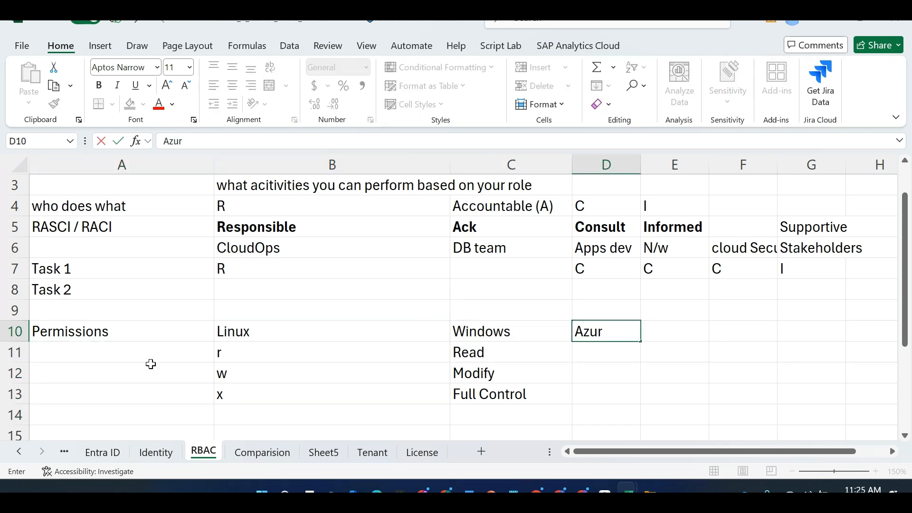
key("Return")
type("Ow")
key("BackSpace")
key("BackSpace")
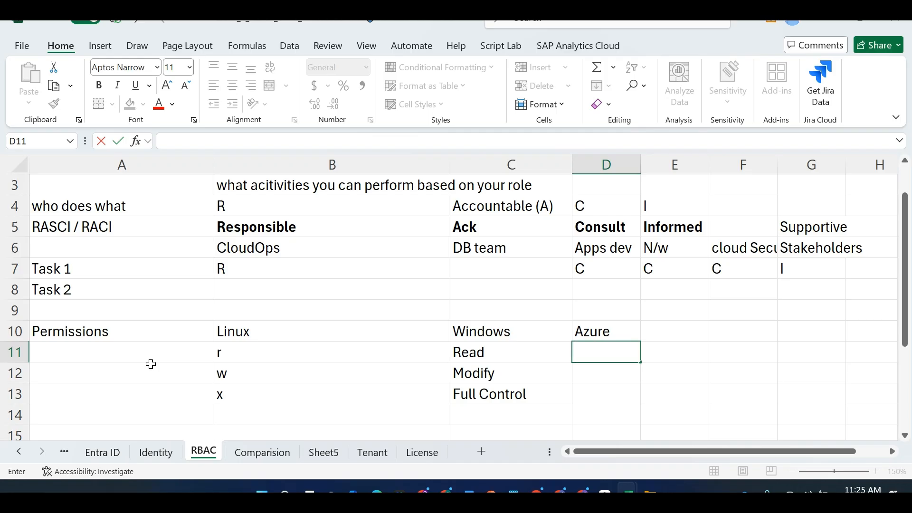
type("Reader")
key("Return")
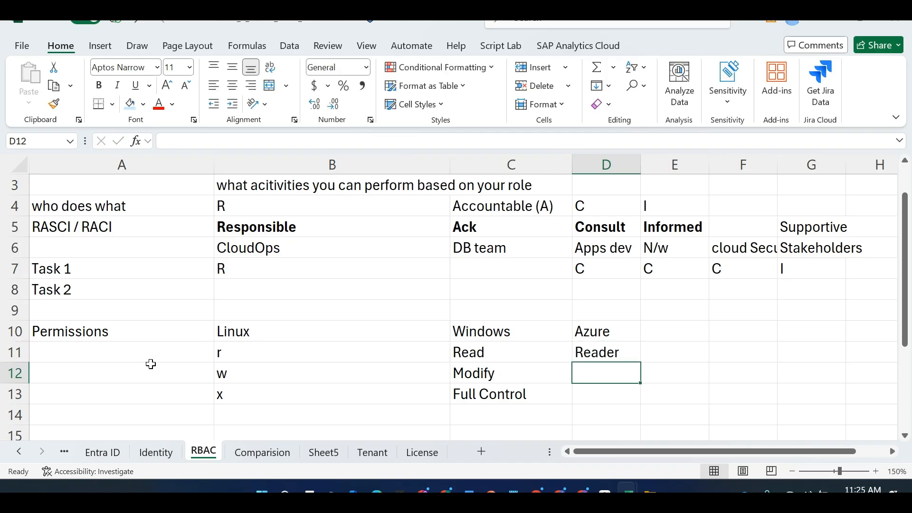
type("Contributor")
key("Return")
type("Owner")
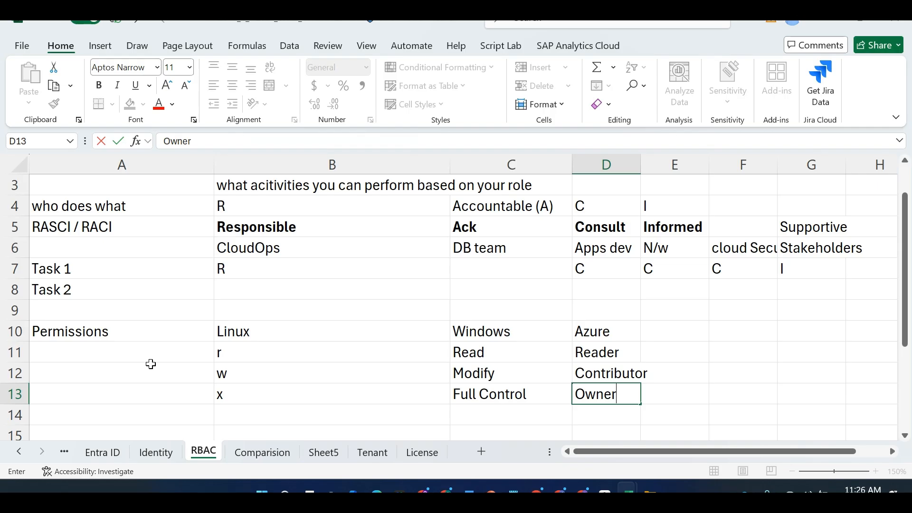
left_click(58, 422)
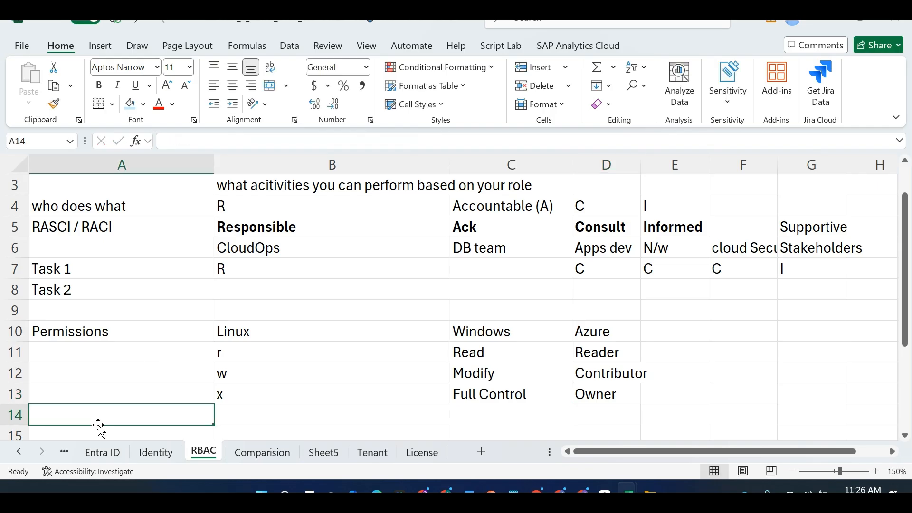
left_click(99, 428)
Fill row 15 with WHO, Identity and 'User / Service account / MI...'
type("WIP")
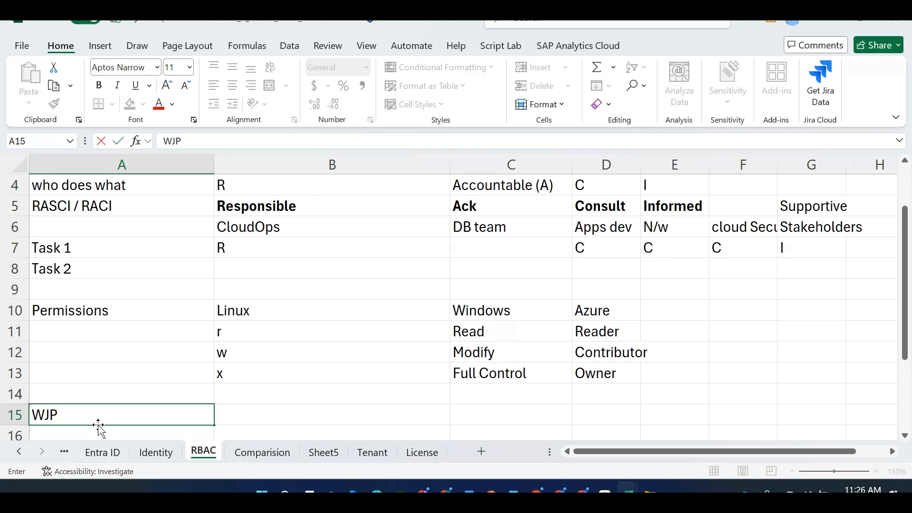
key("BackSpace")
key("BackSpace")
type("HO")
key("Tab")
type("Idenity")
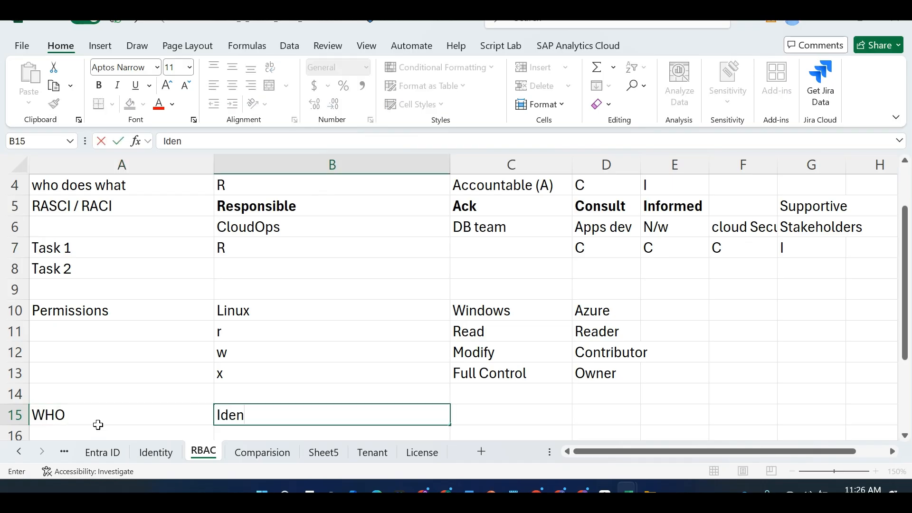
key("BackSpace")
key("BackSpace")
key("BackSpace")
type("tity")
key("Tab")
type("User")
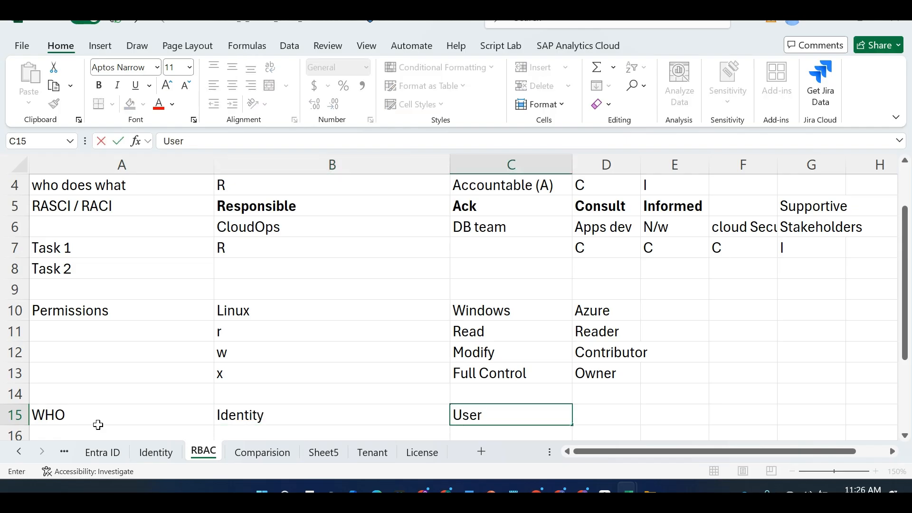
type(" / Service accou")
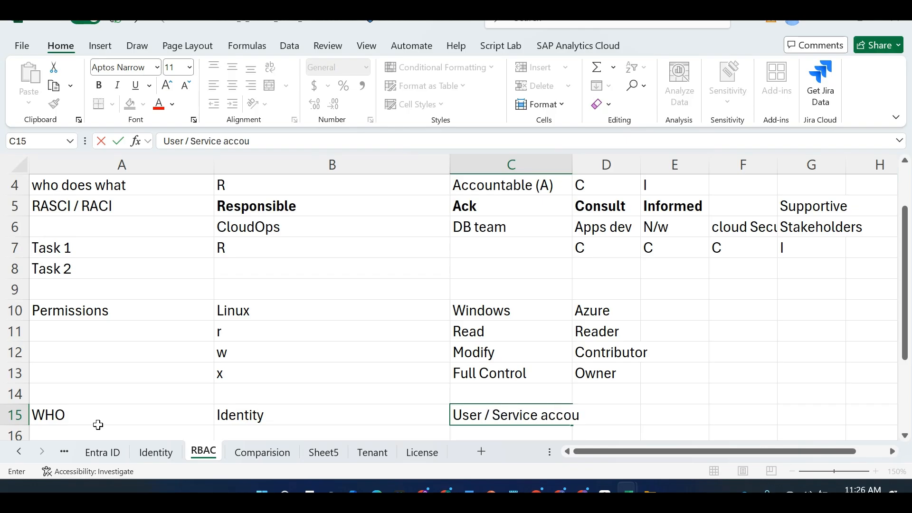
type("nt / MI...")
Extend B15 to read 'Identity = Security Principal'
double_click(312, 416)
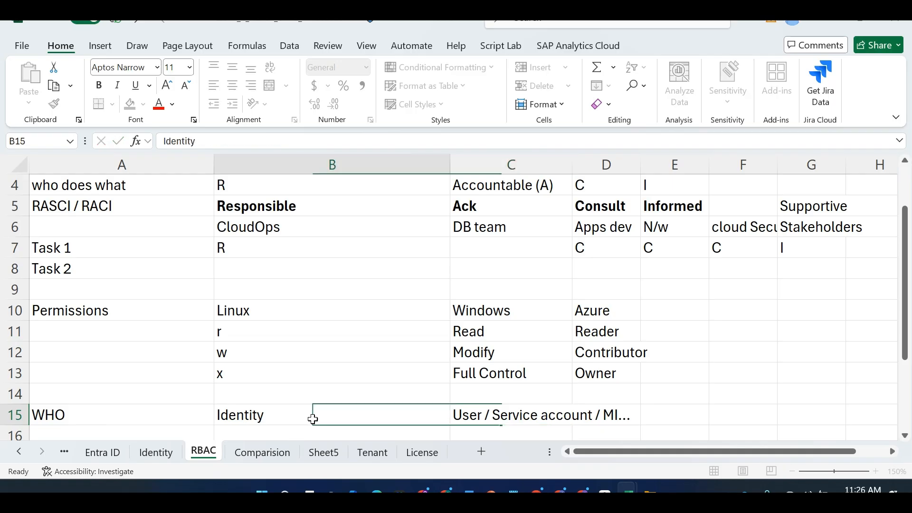
type("=")
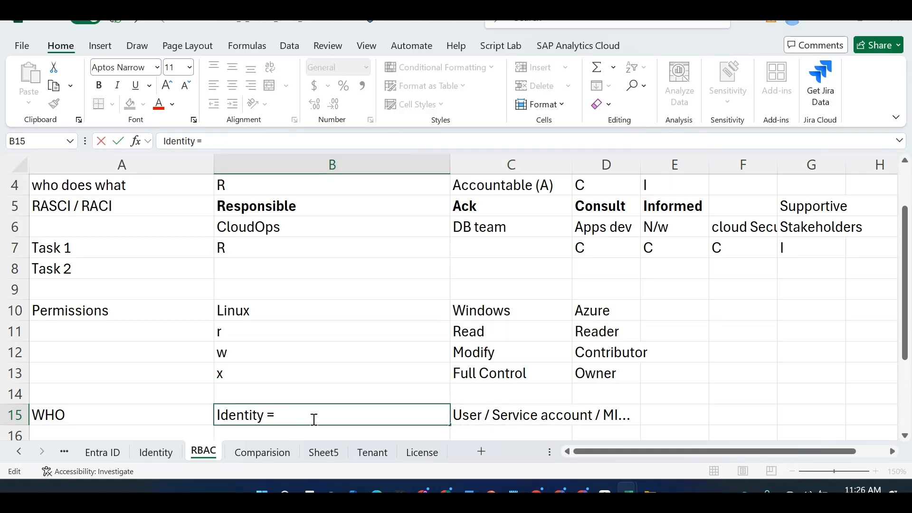
type(" Security Pricin")
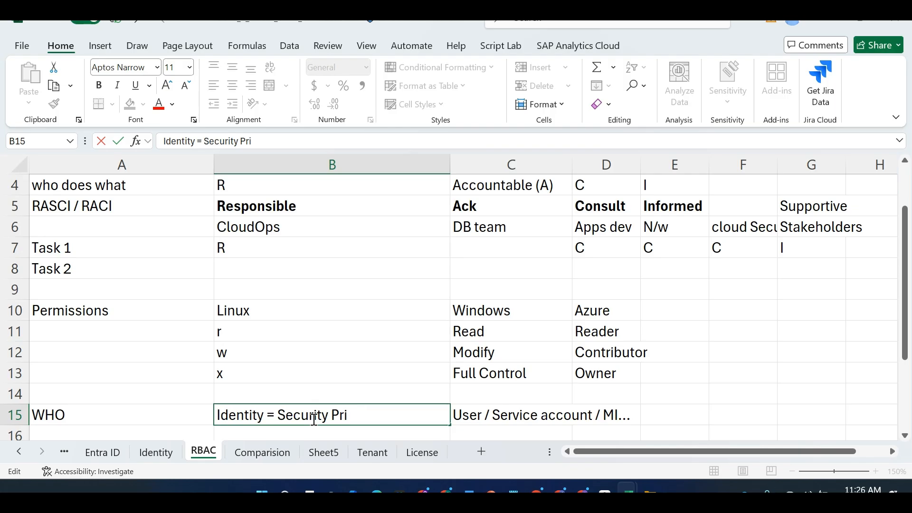
key("BackSpace")
key("BackSpace")
key("BackSpace")
type("ncip")
key("BackSpace")
type("c")
key("BackSpace")
key("BackSpace")
type("cipal")
left_click(193, 440)
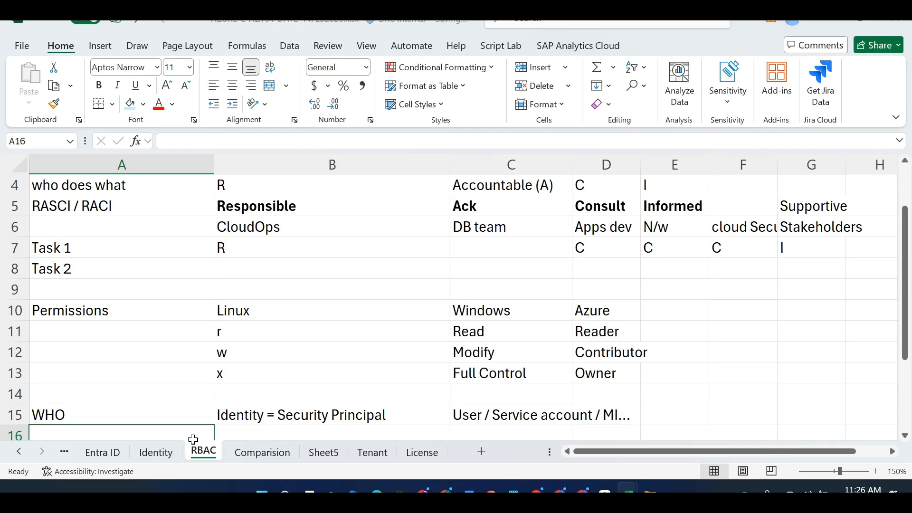
Label row 16 WHAT and enter 'Role Definition = Responsibilities' in B16
scroll(193, 440, "down", 1)
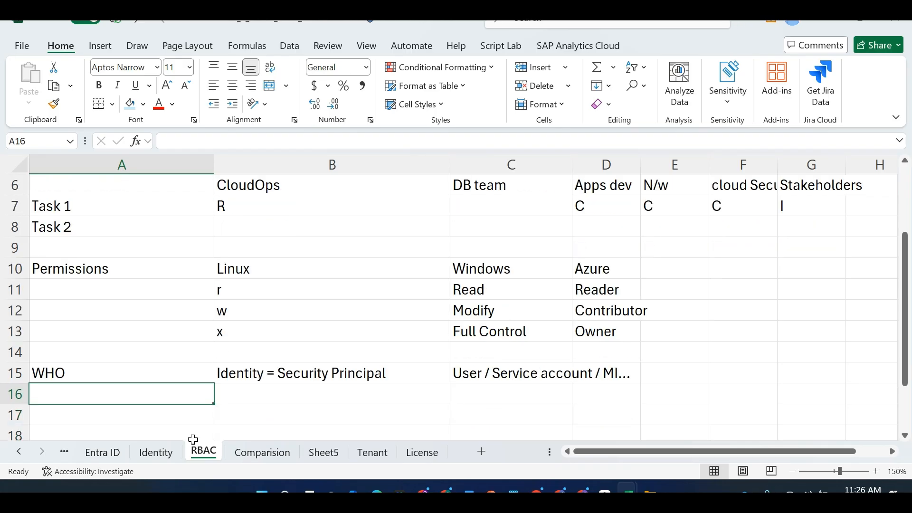
type("WHAT")
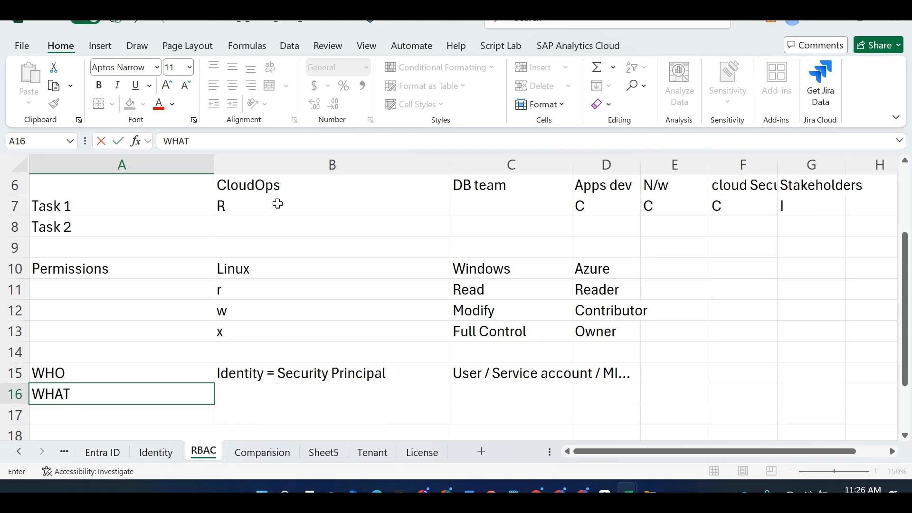
left_click_drag(278, 203, 586, 218)
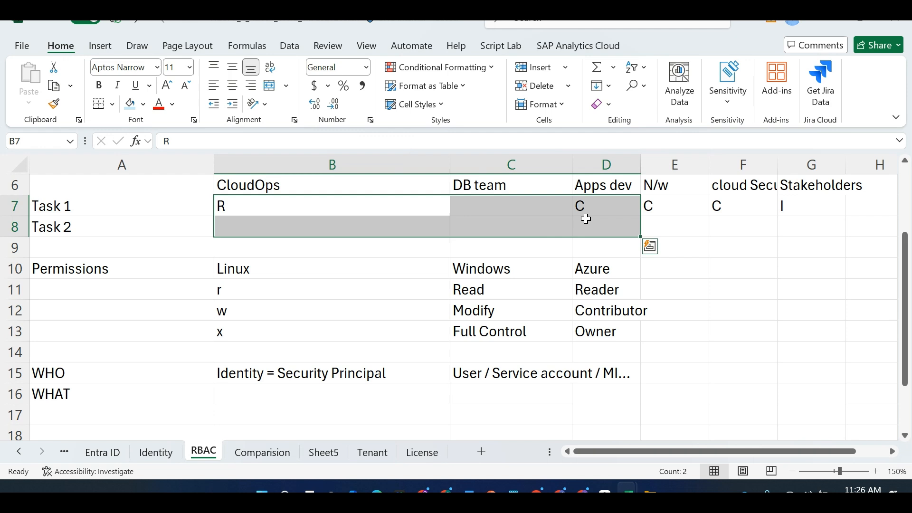
left_click(388, 393)
type("Role")
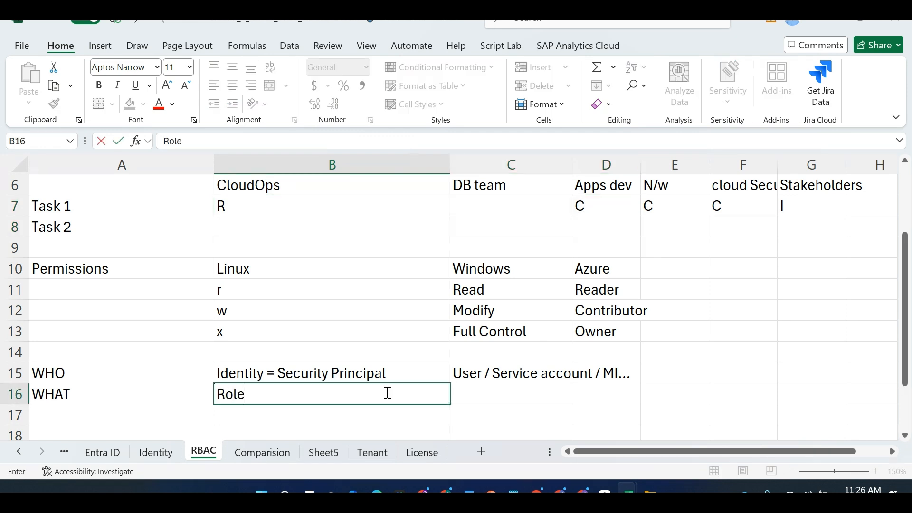
type(" Definition = re")
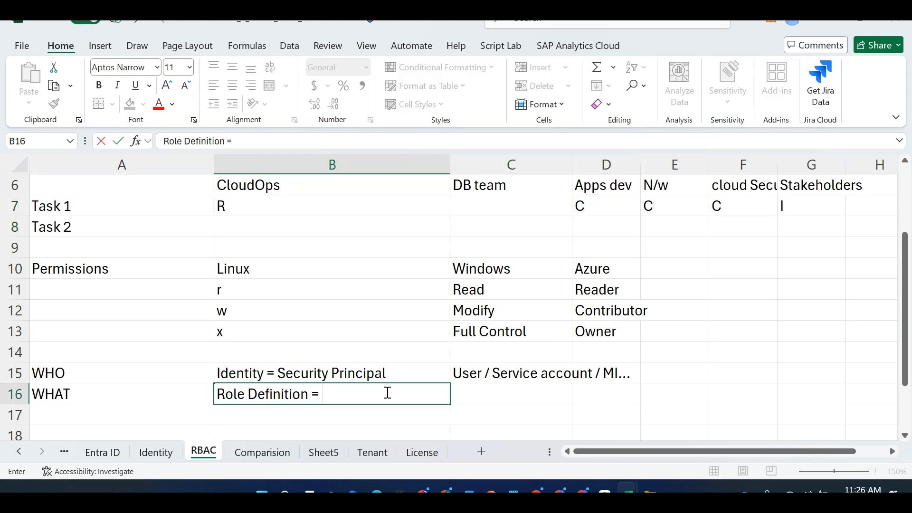
key("BackSpace")
key("BackSpace")
type("Respo")
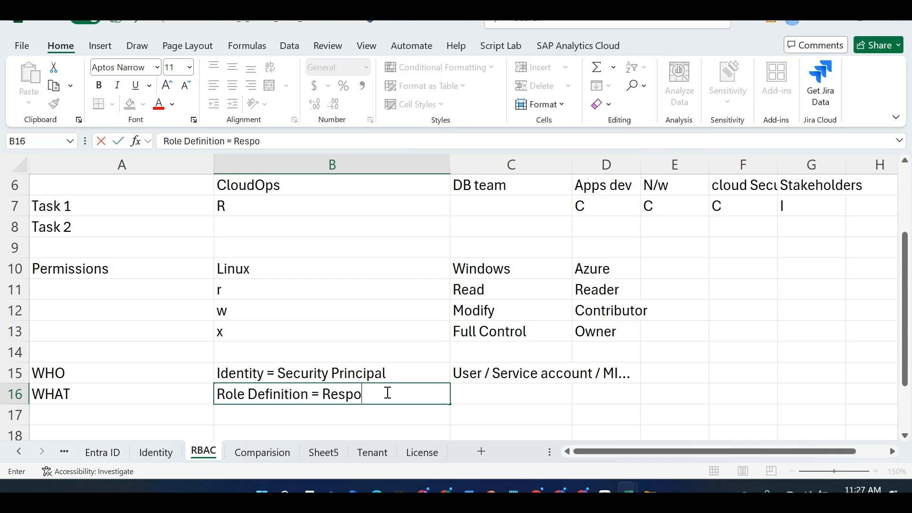
type("nsibilities")
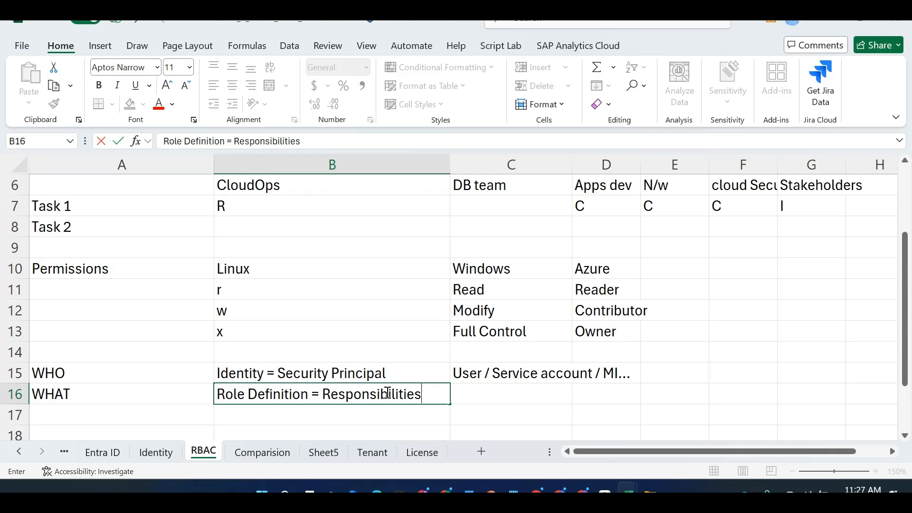
key("Tab")
key("Tab")
key("Tab")
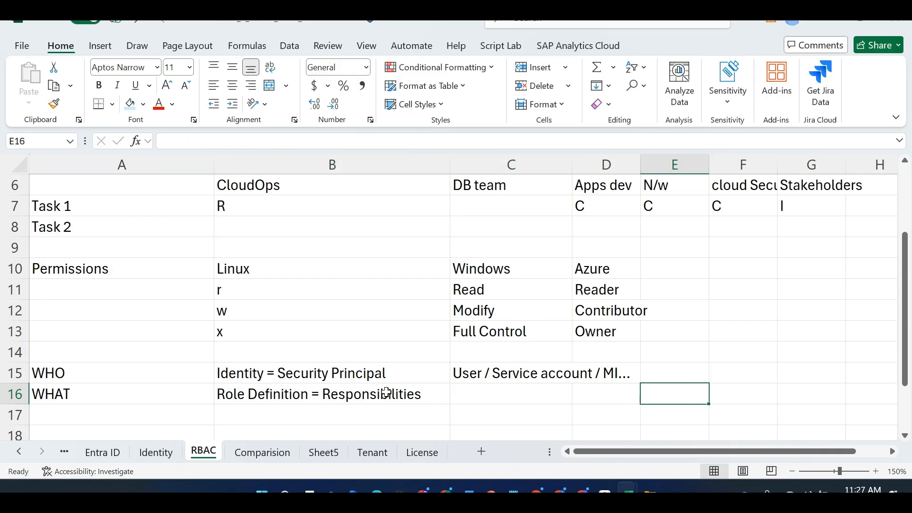
Add 'Actions / NotActions' in E16, leaving the Contributor cell D12 unchanged
type("Actions /")
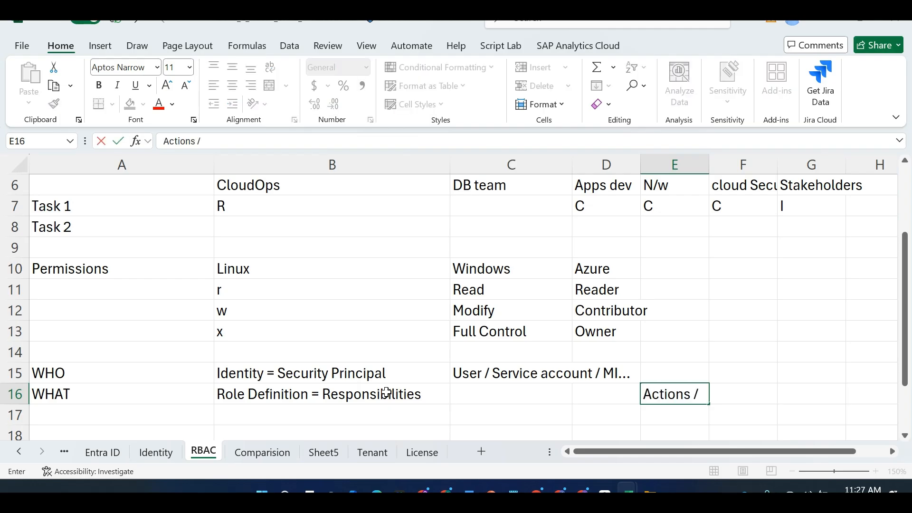
type(" NotActions")
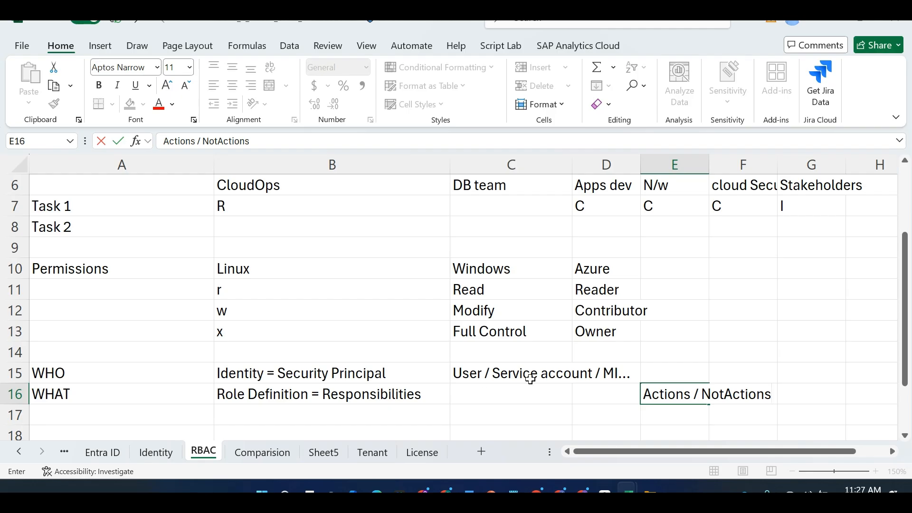
left_click(621, 312)
double_click(620, 313)
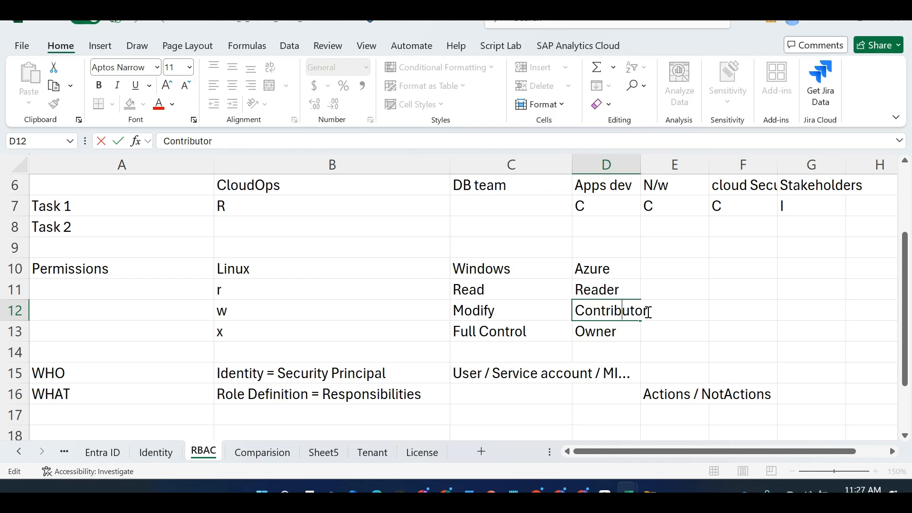
left_click(686, 396)
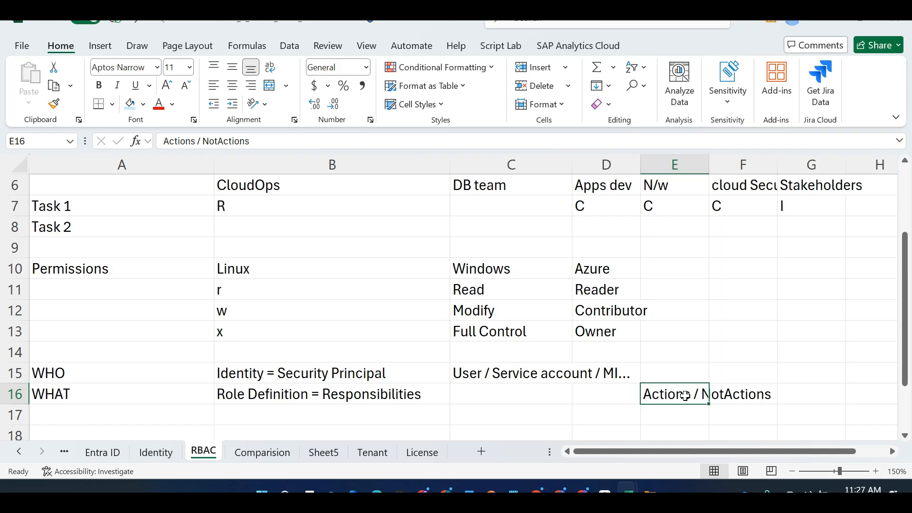
key("Down")
Put WHERE in A17 and 'MG / SUB / RG / Resources' in B17
key("Left")
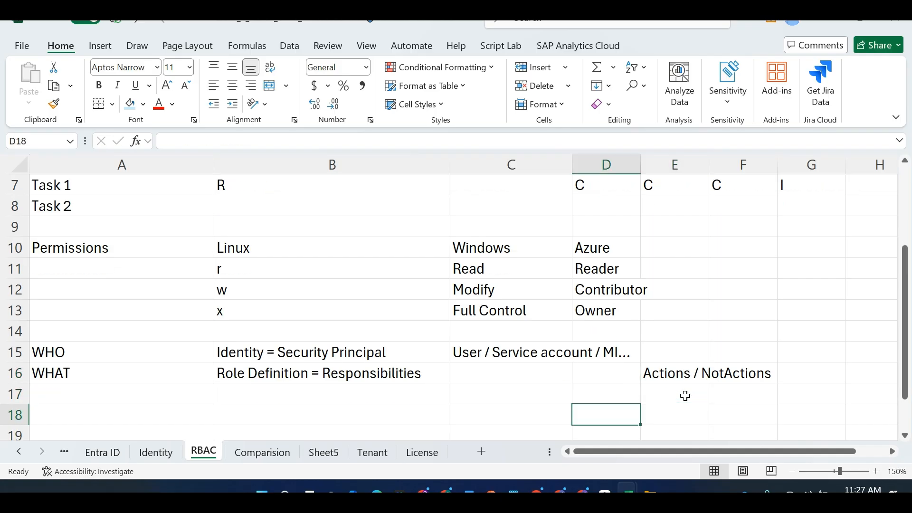
key("Left")
key("Left")
key("Left")
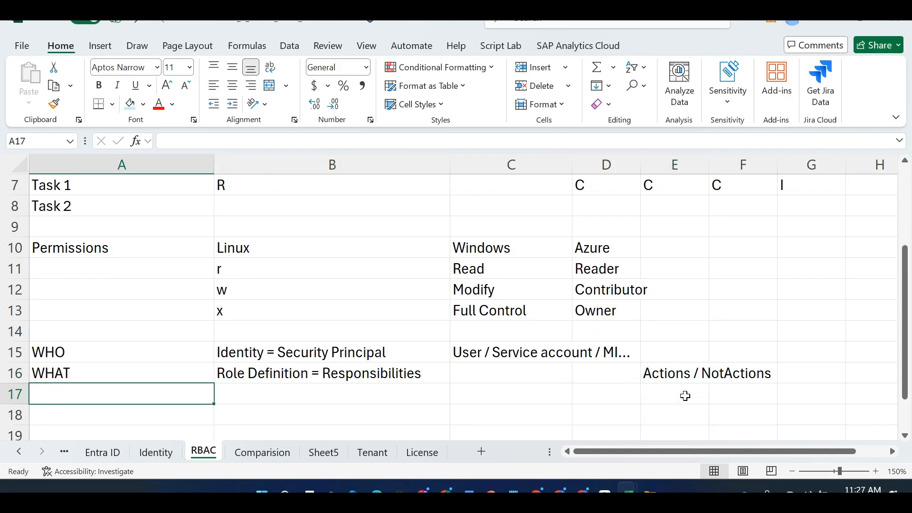
type("WHERE")
key("Tab")
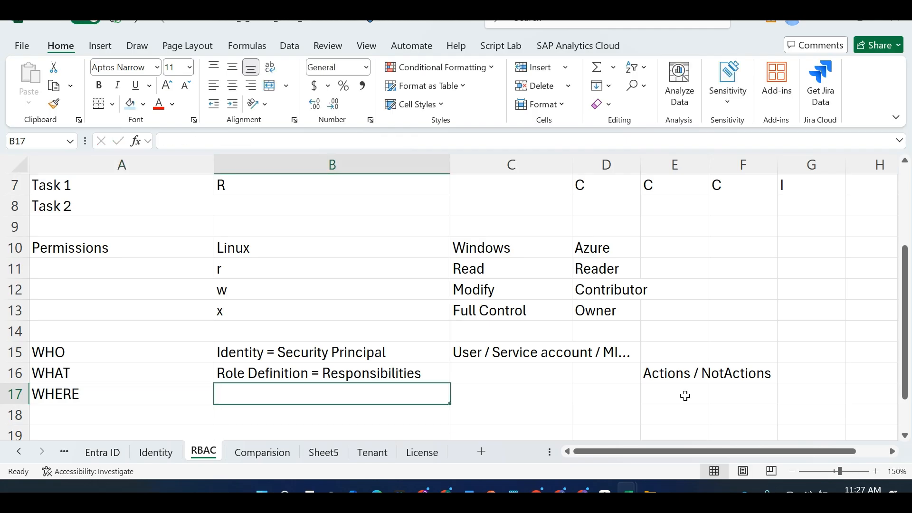
type("MG / SUB")
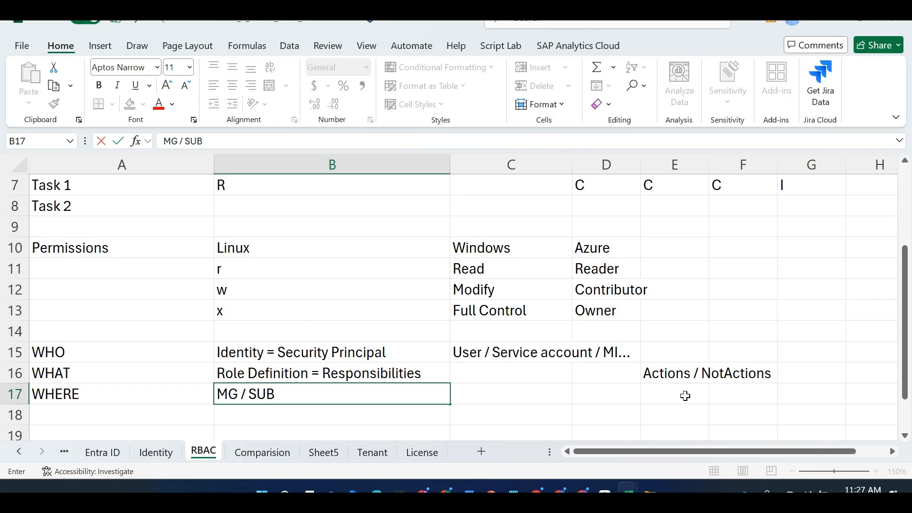
type(" / RG / Resources")
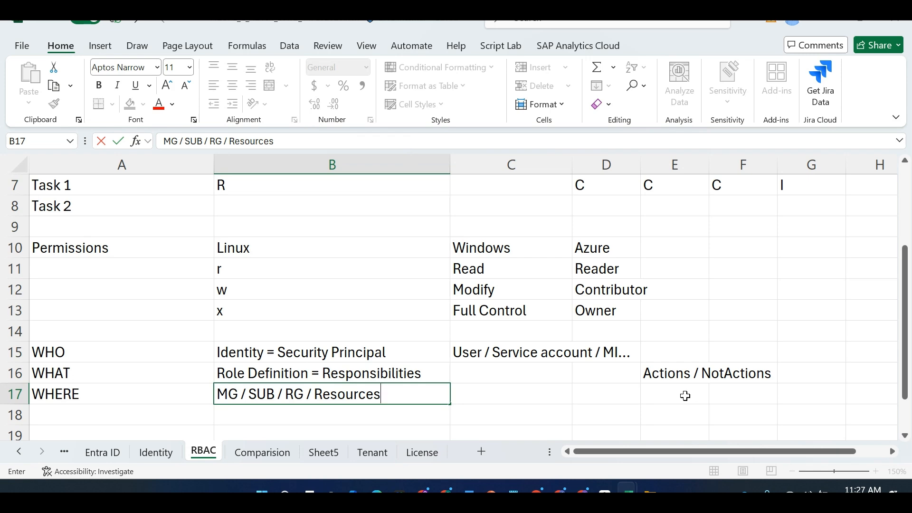
key("alt+Tab")
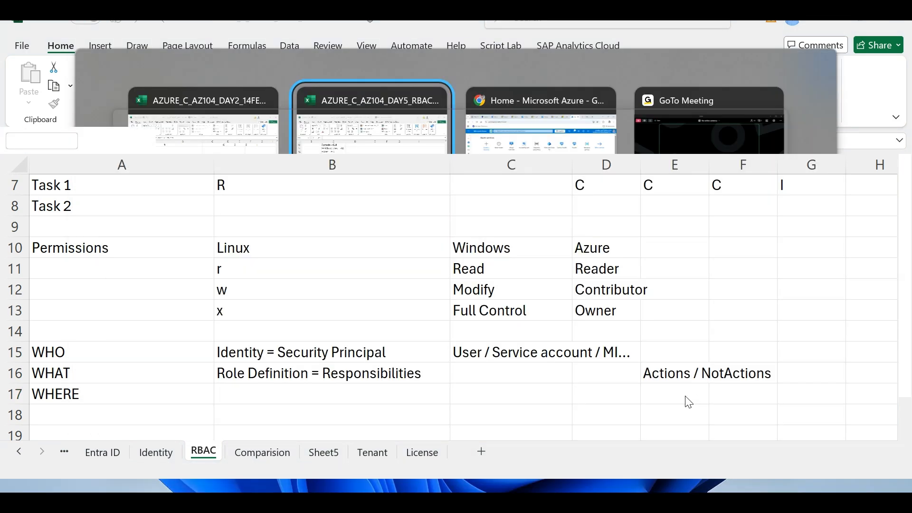
key("alt+Tab")
key("alt+Tab")
key("alt+Tab")
key("alt+Tab")
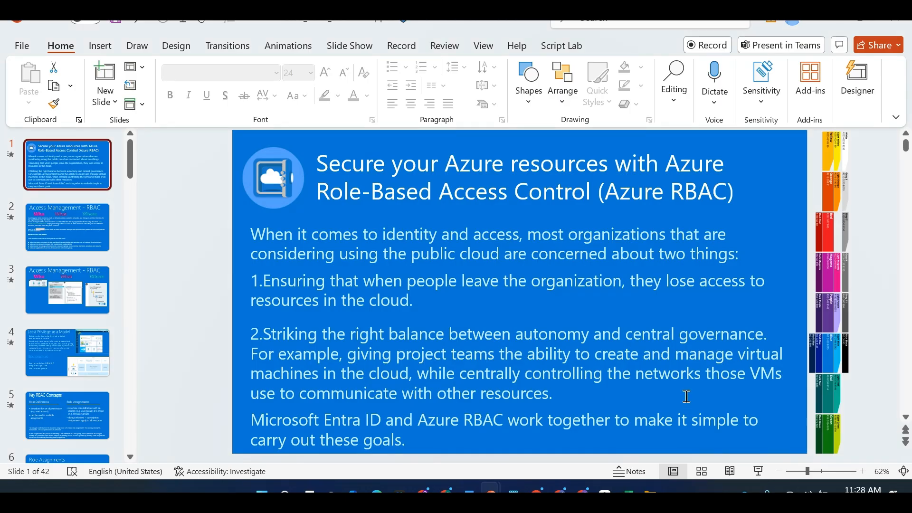
key("alt+Tab")
key("alt+Tab")
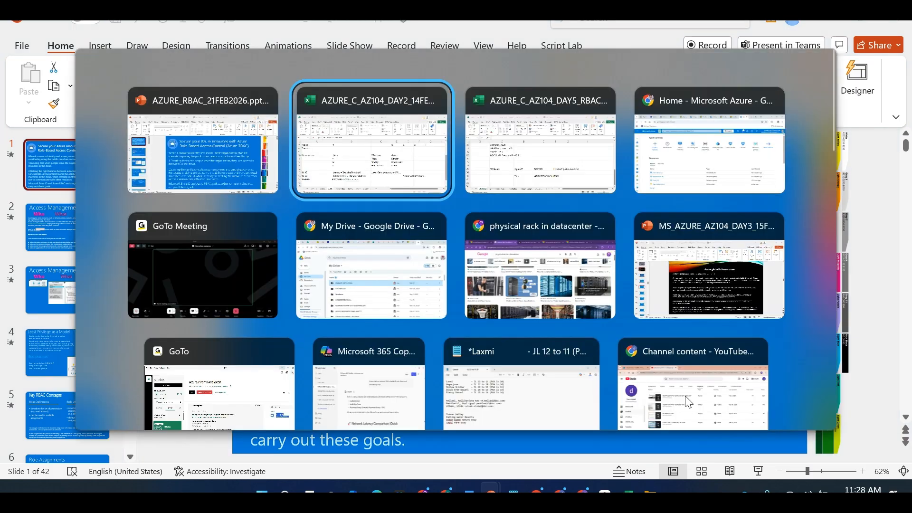
key("alt+Tab")
key("Escape")
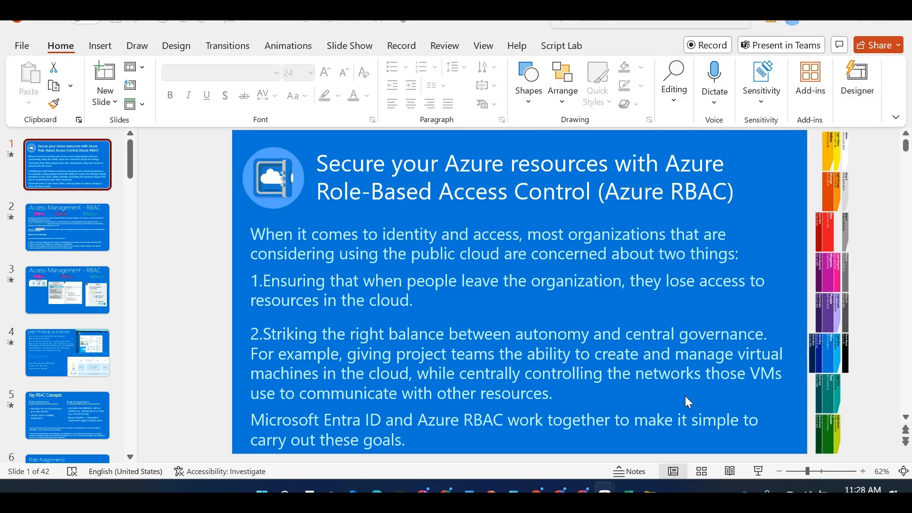
key("alt+Tab")
key("alt+Tab")
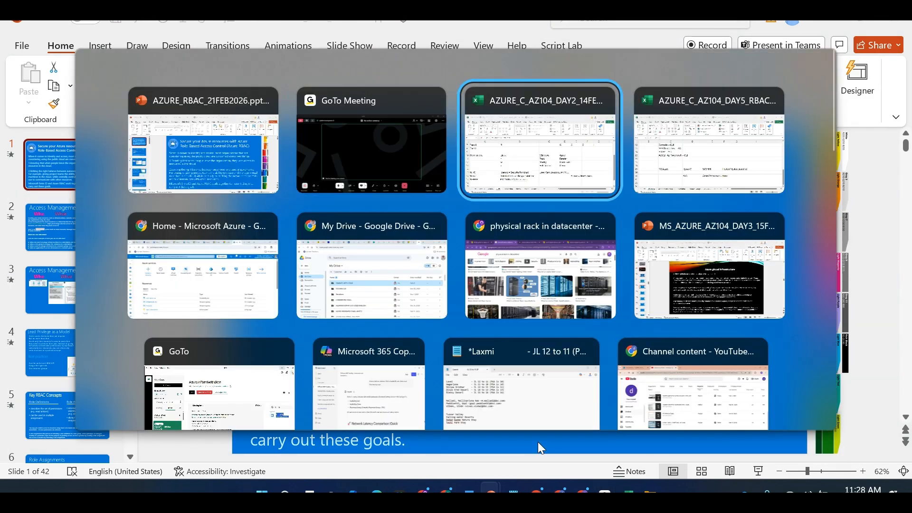
left_click(293, 418)
Enter 'management group / Subscriptions / Resource Groups / Resources' in B18
type("man")
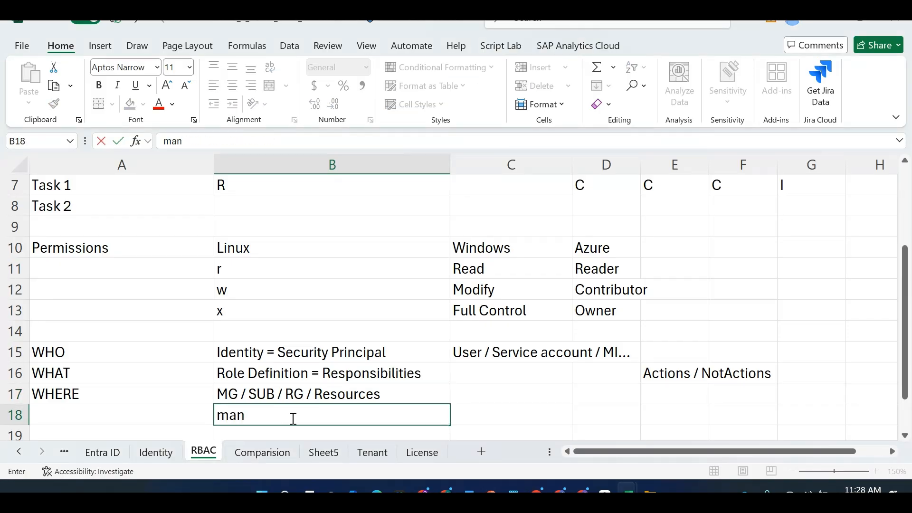
type("agement group /")
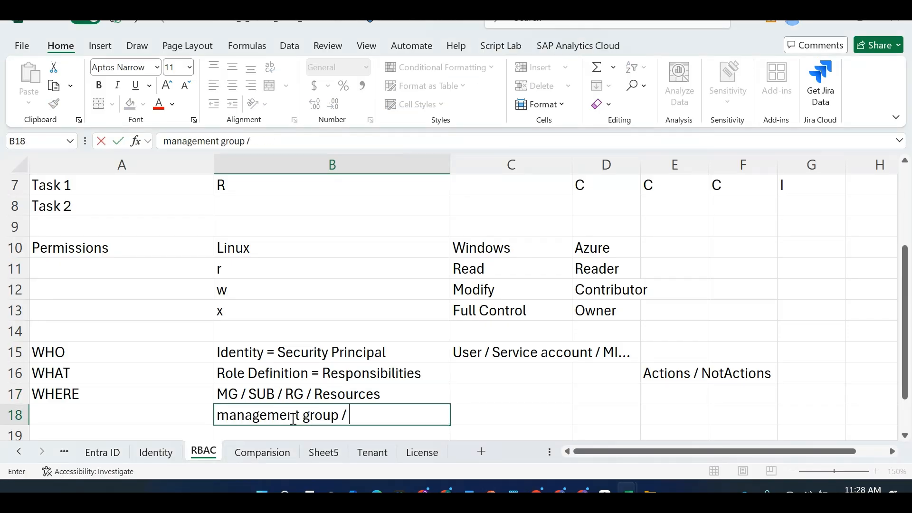
type(" Subscriptions ")
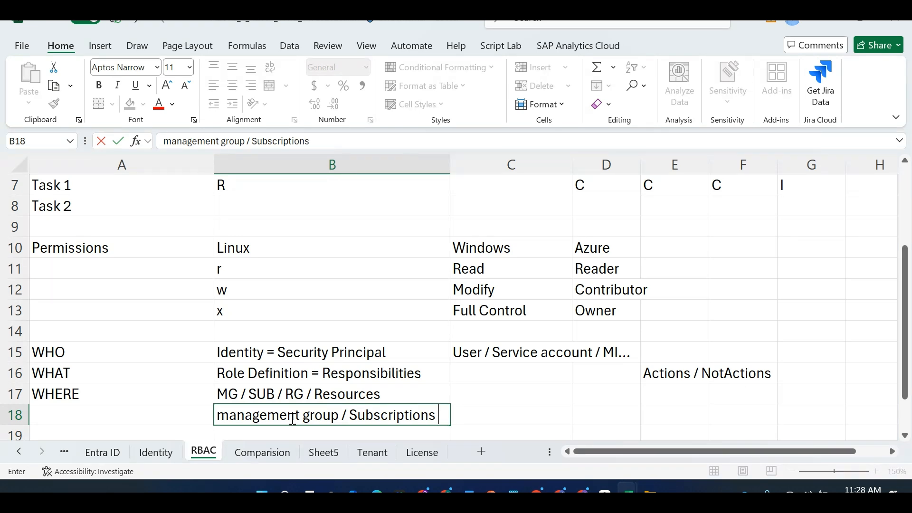
type("/ Resrou")
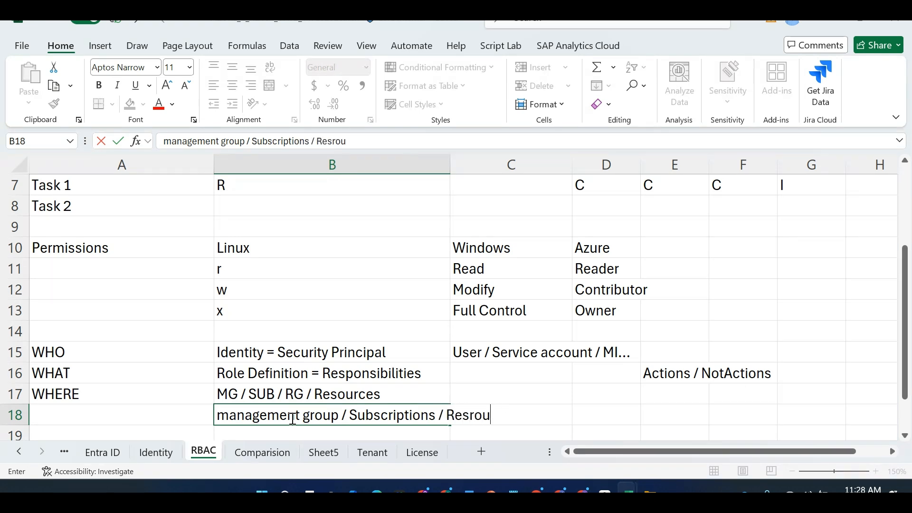
key("BackSpace")
key("BackSpace")
key("BackSpace")
type("ource Groups / Re")
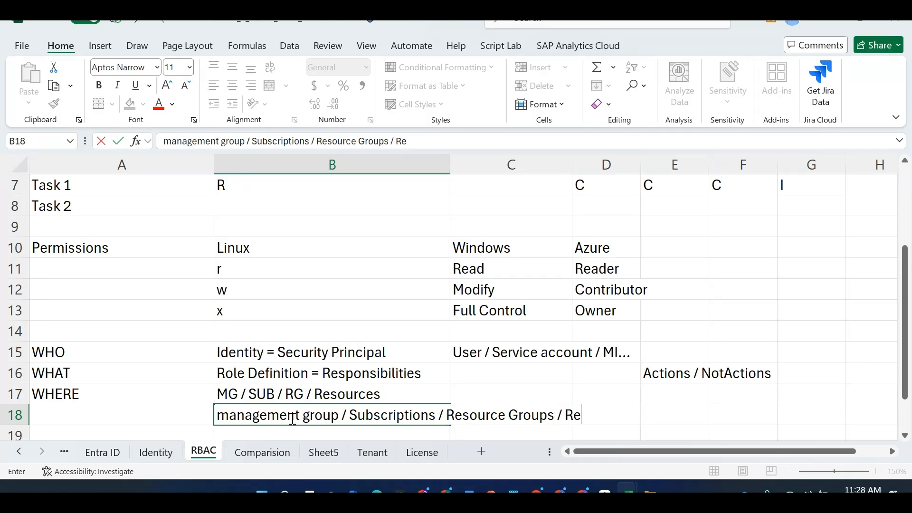
type("sources")
key("Return")
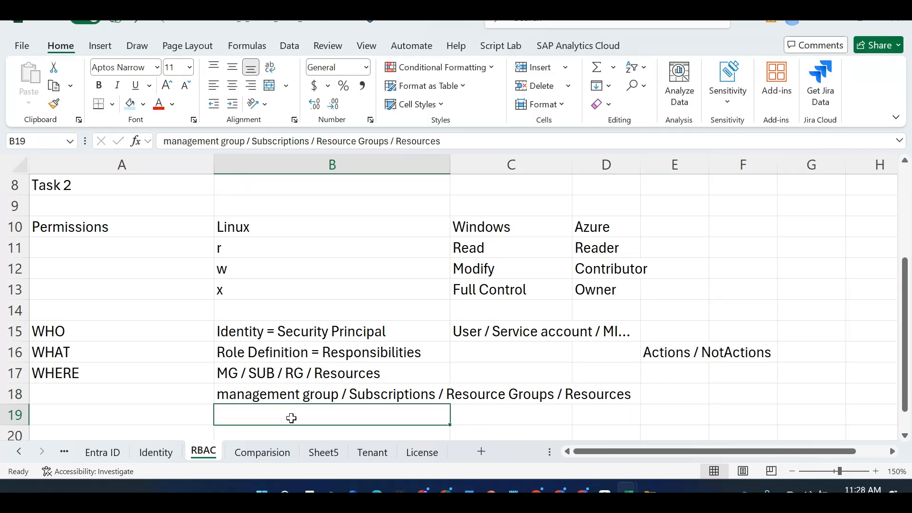
Add notes 'resource lock' in A20 and 'Resource permissions / Control' in A21, then return to the slides
key("Down")
key("Down")
key("Up")
key("Left")
type("re")
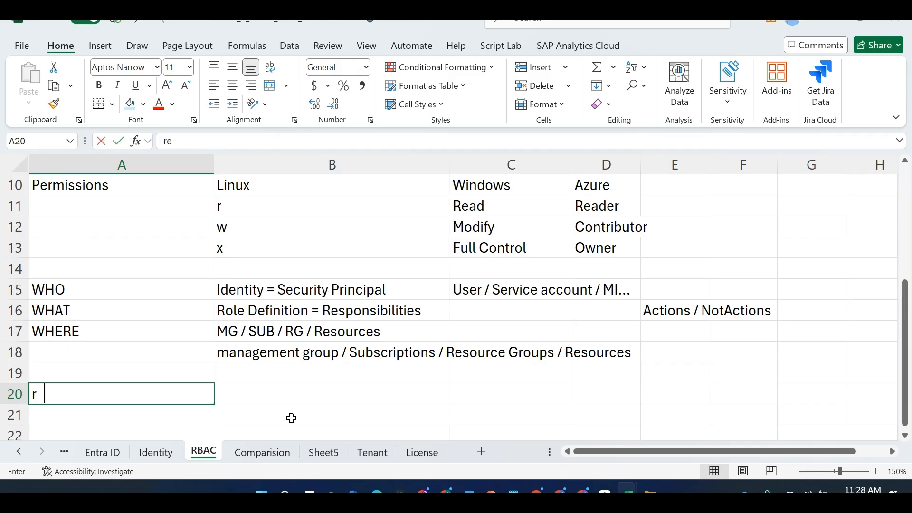
type("source lock")
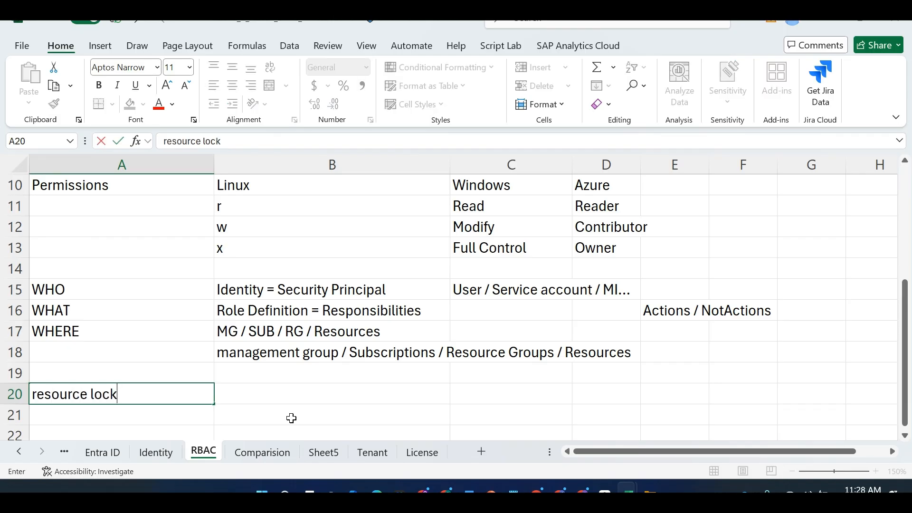
key("Return")
type("Resource ")
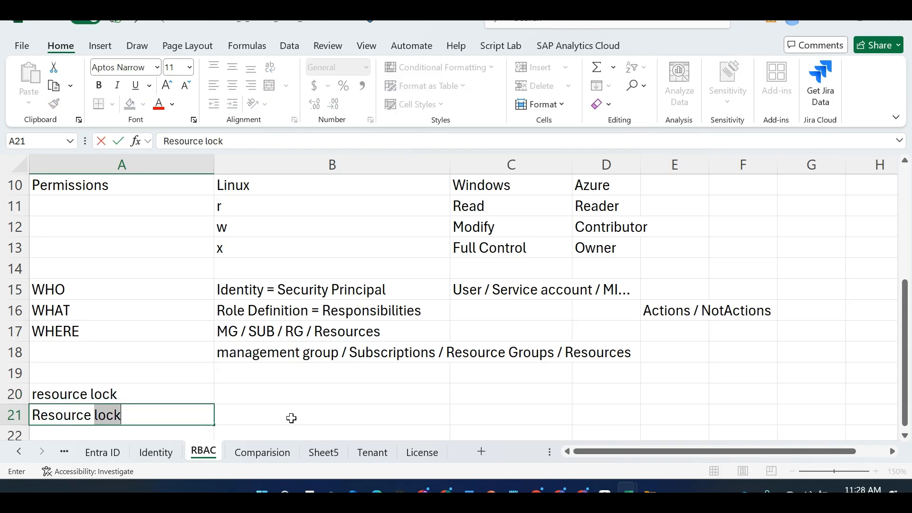
type("permissions /")
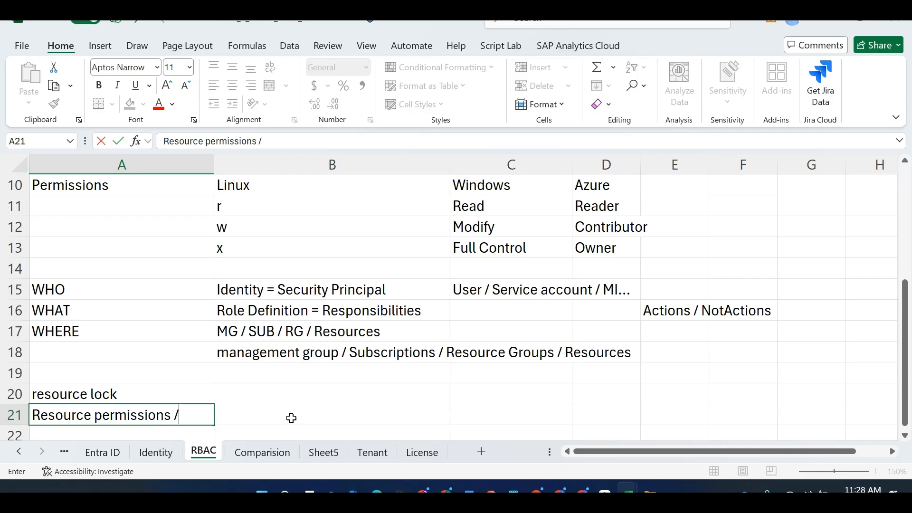
type(" Contorl")
key("BackSpace")
key("BackSpace")
key("BackSpace")
type("ro")
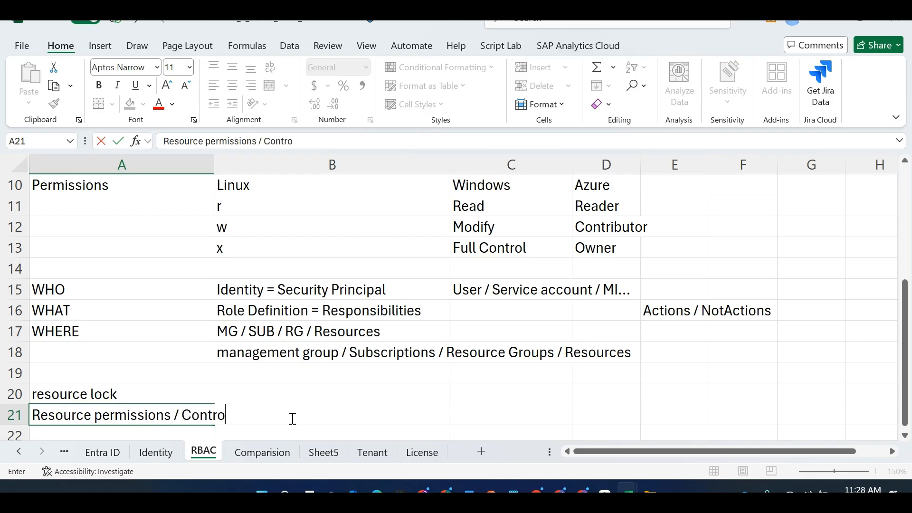
type("l")
key("alt+Tab")
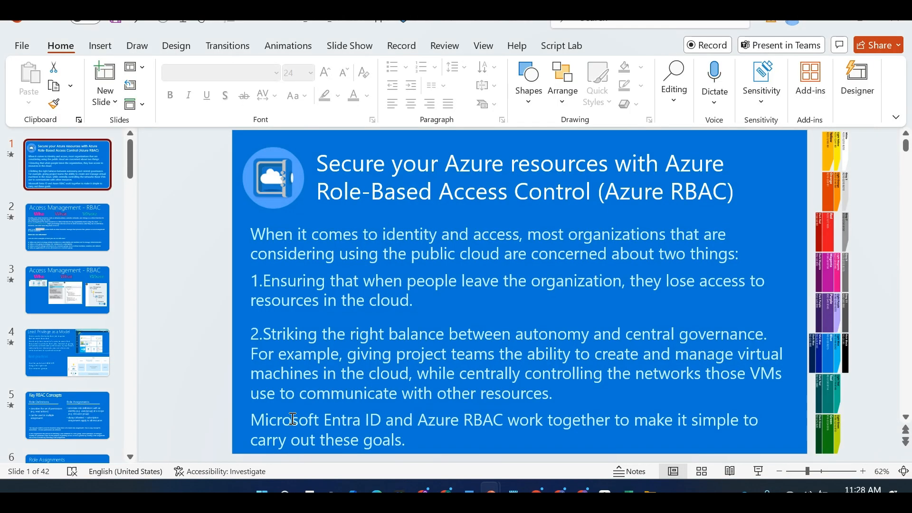
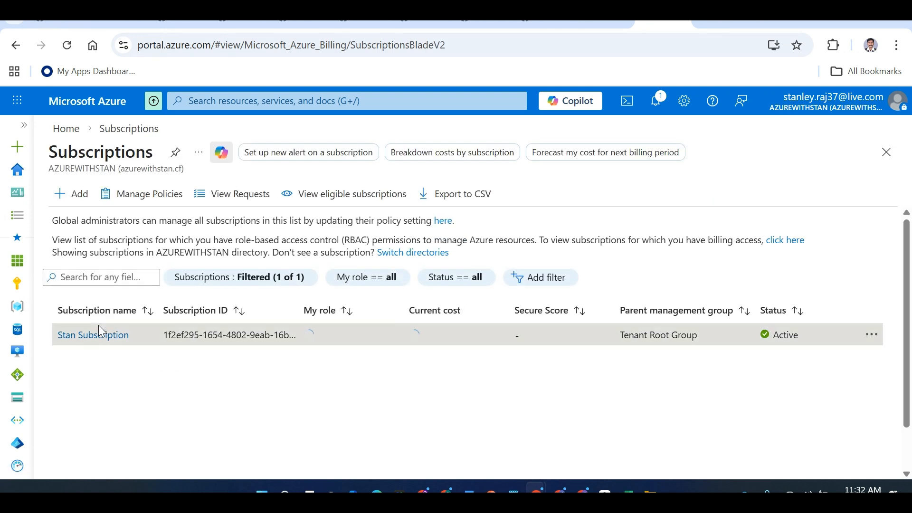
Open Stan Subscription in Azure, then go to the Excel RBAC notes below the Least Privilege entry
left_click(95, 336)
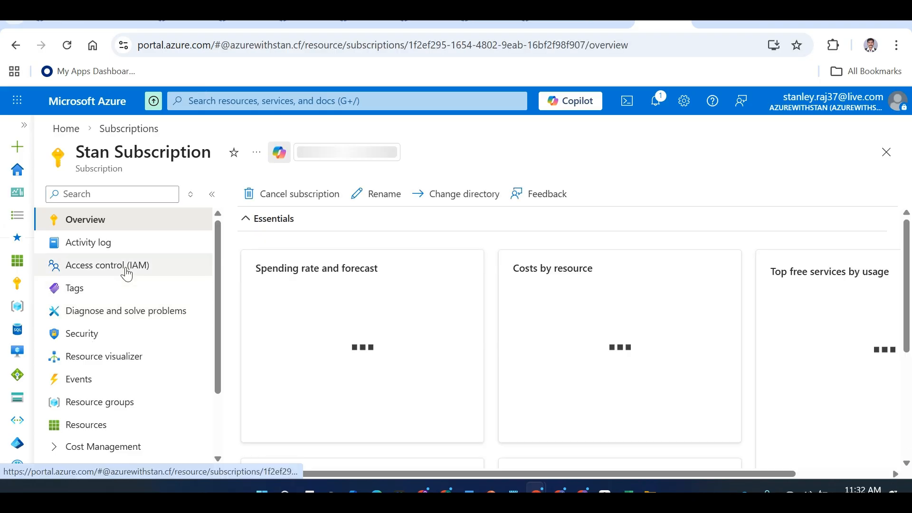
key("alt+Tab")
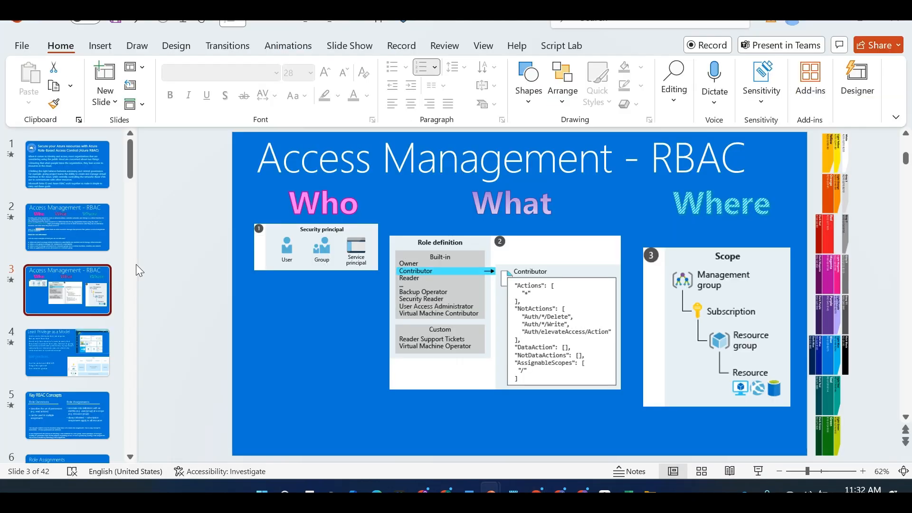
key("alt+Tab")
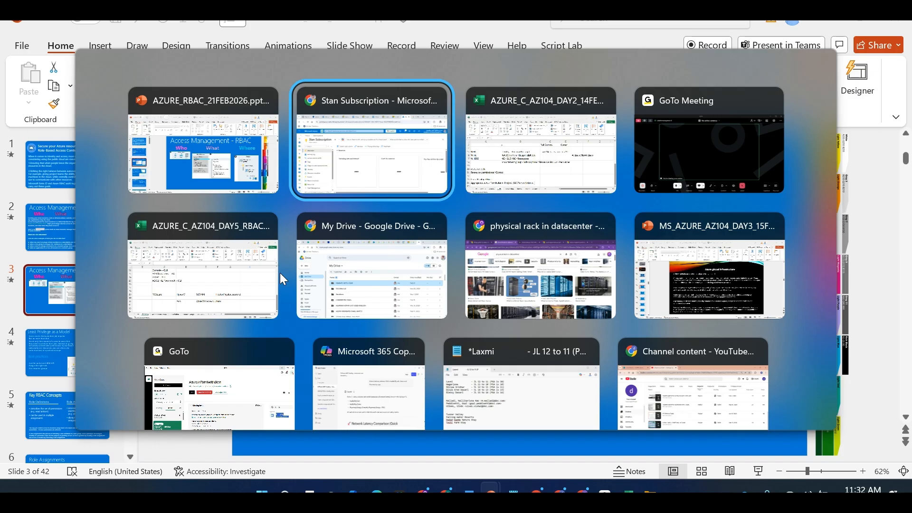
left_click(269, 285)
left_click(112, 388)
key("Down")
key("Down")
key("Down")
Enter 'Access Control (IAM)' in A26 and 'MS Entra ID Roles -- Across MS Services' in E25
type("Acc")
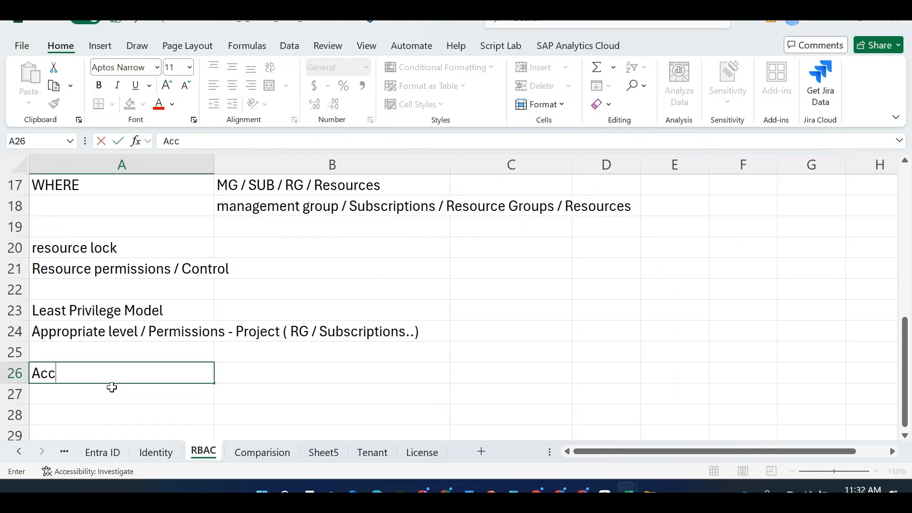
type("ess Control (IAM)")
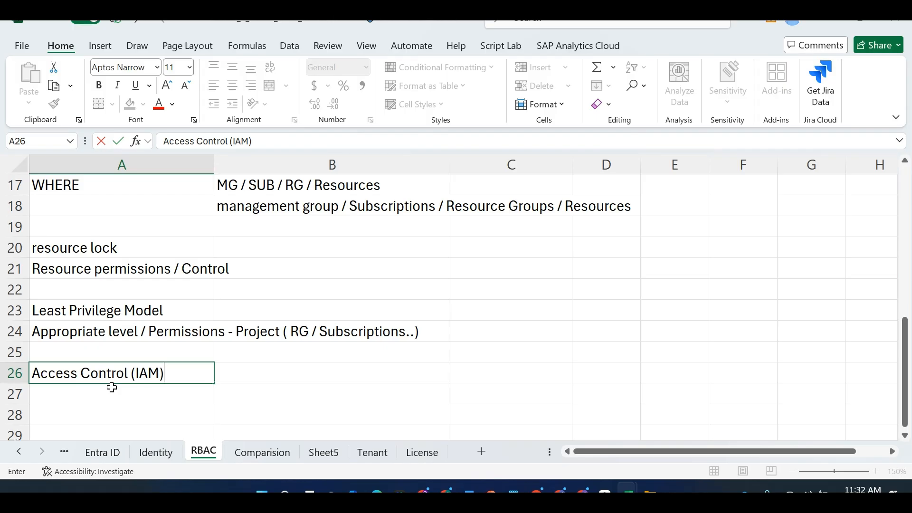
key("Right")
key("Right")
key("Right")
key("Right")
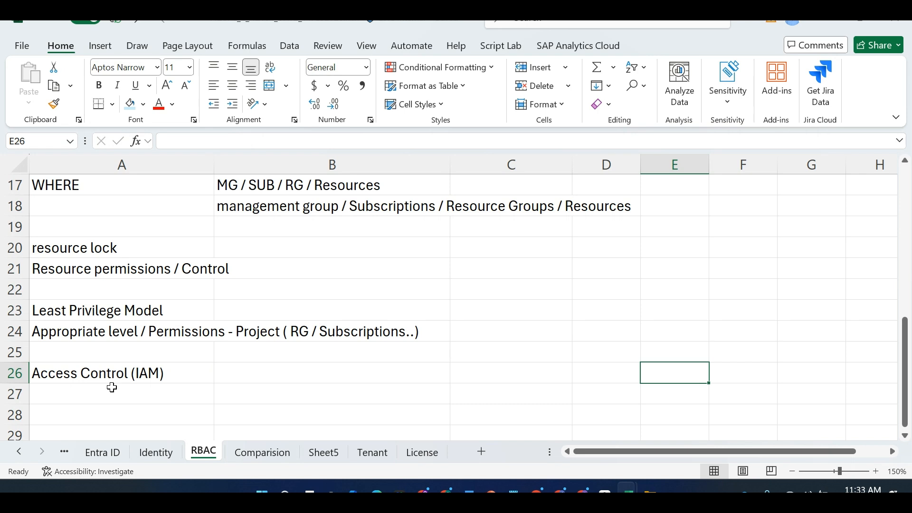
key("Up")
type("MS Ent")
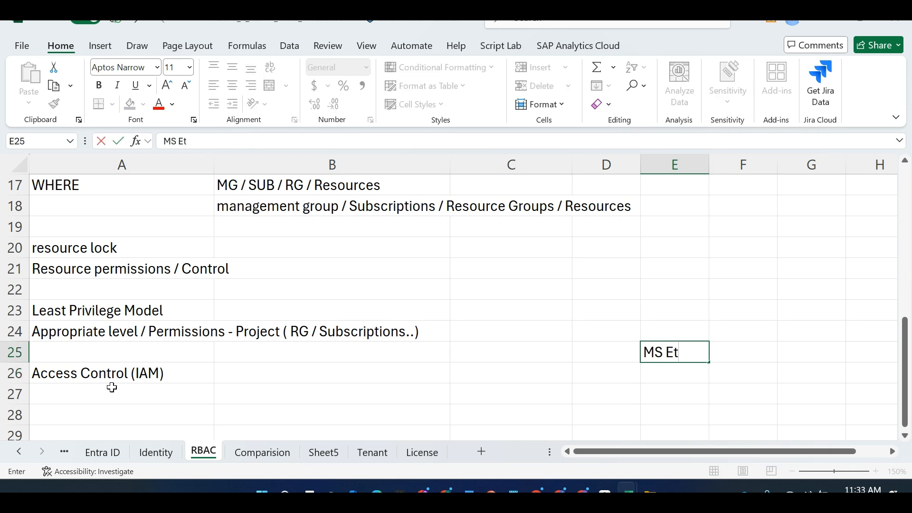
type("ra ID Ro")
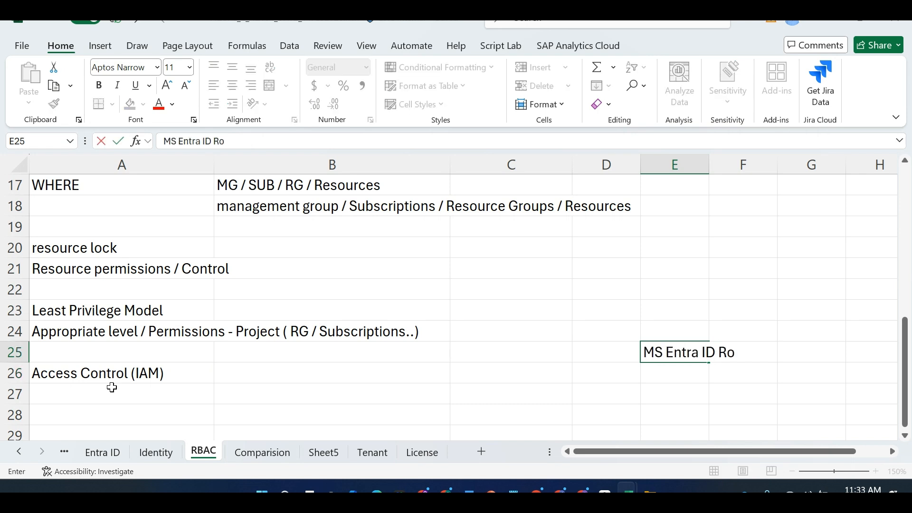
type("les -- Acroo")
key("BackSpace")
type("s")
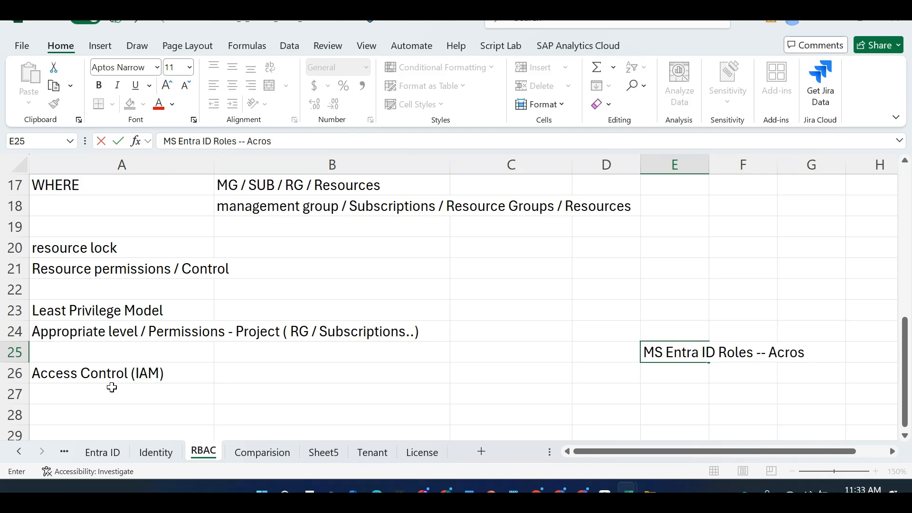
type("ss MS")
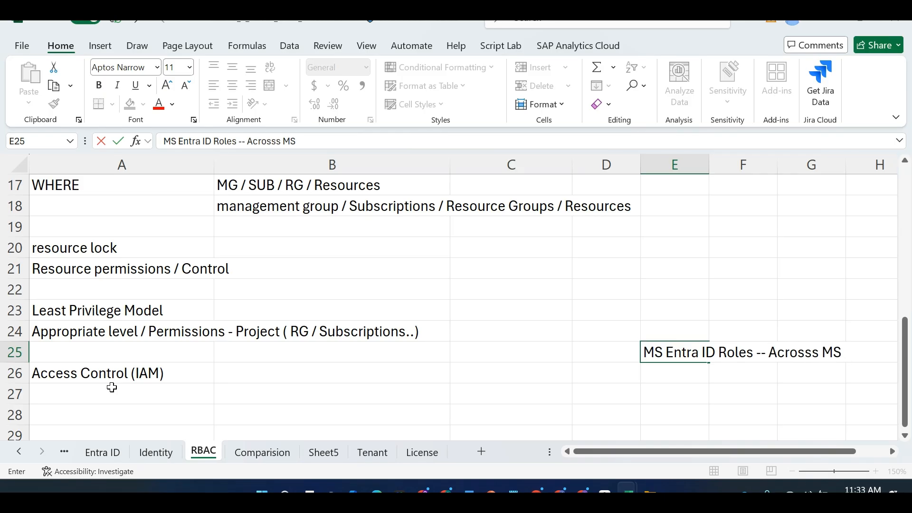
type(" Services")
key("Return")
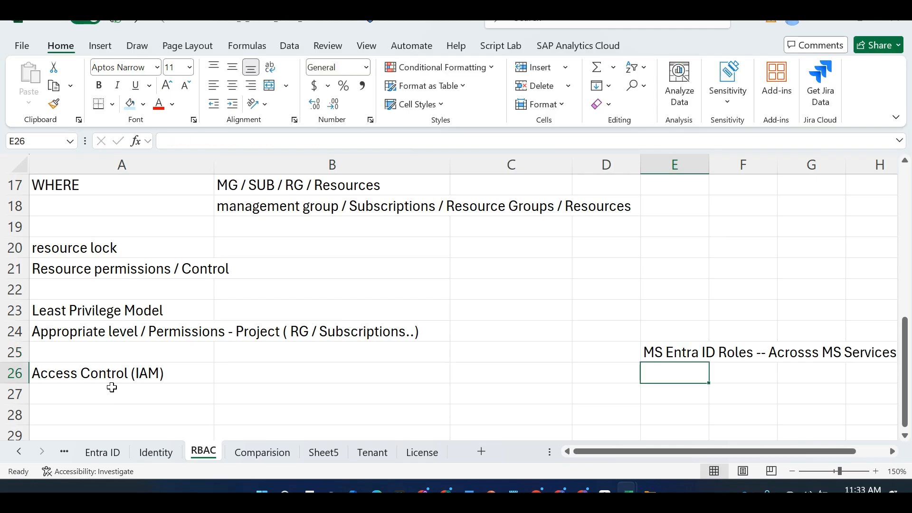
Note 'Azure RBAC Roles -- Specific to Azure' in E26 and return to the Azure portal
type("Azure RB")
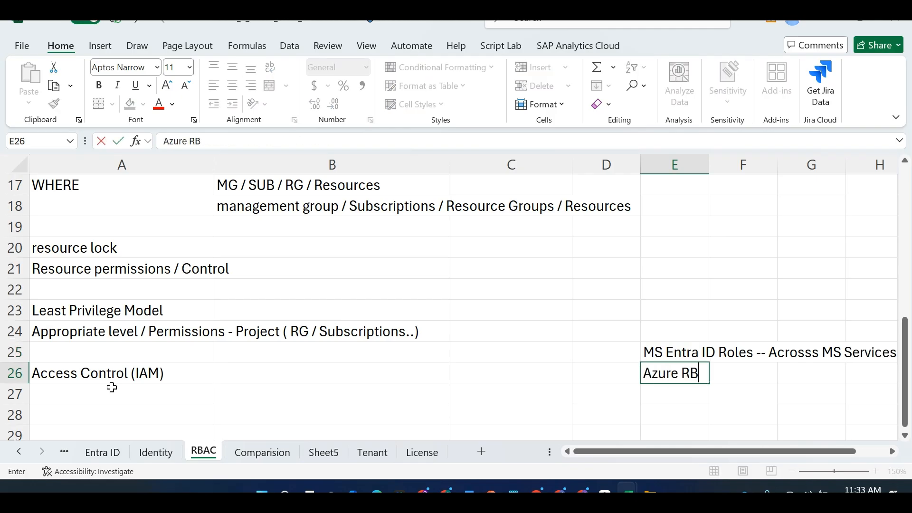
type("AC Roles -- S")
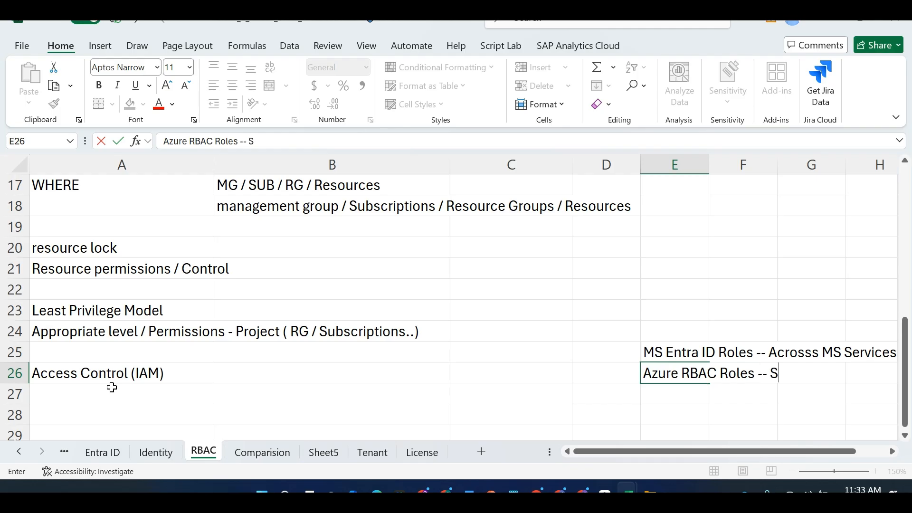
type("pecific tto")
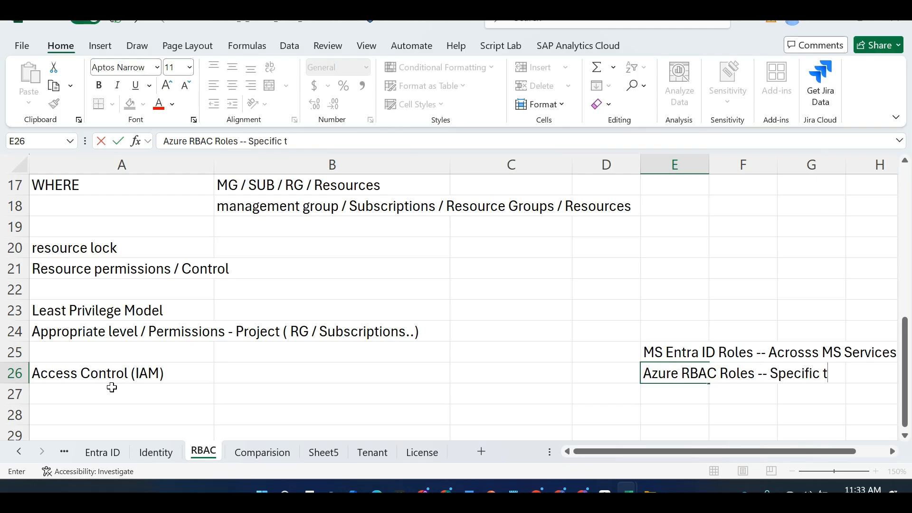
key("BackSpace")
key("BackSpace")
type("o Azure")
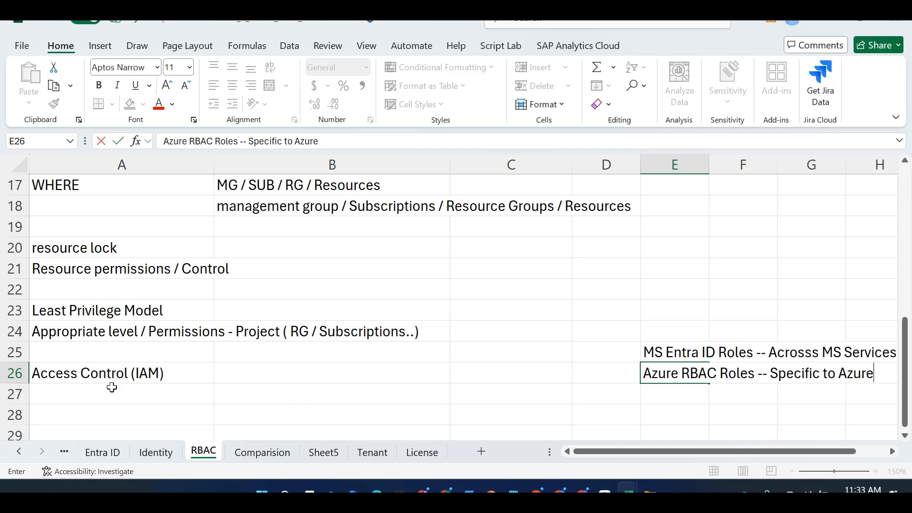
key("alt+Tab")
key("alt+Tab")
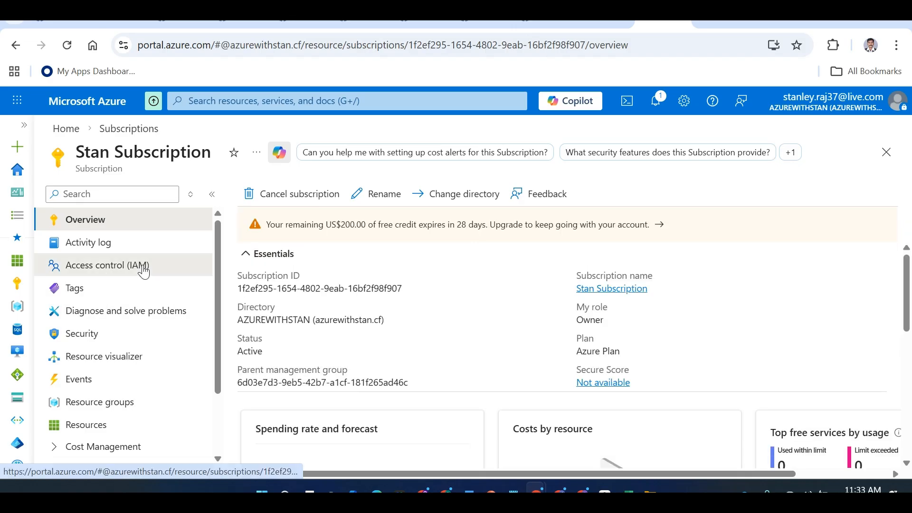
Show Stan Subscription's Access control (IAM) role assignments, listing two Owners
left_click(143, 269)
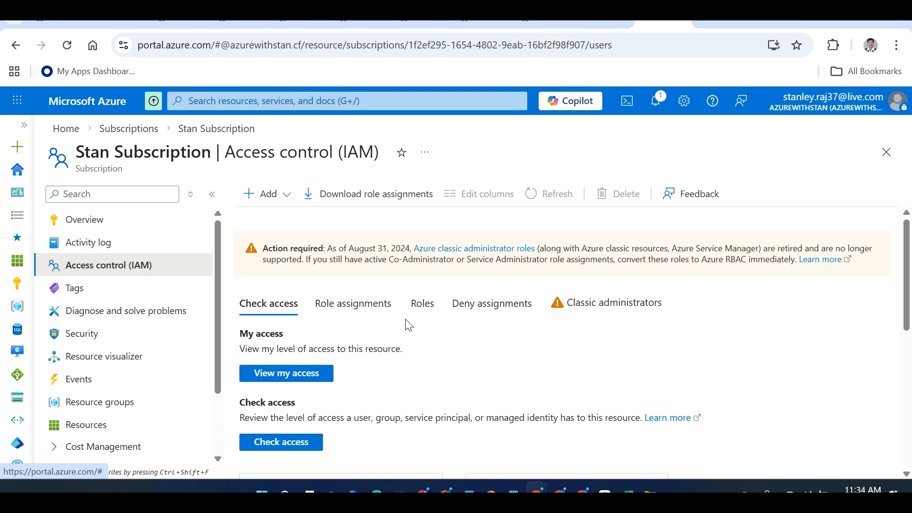
left_click_drag(906, 285, 908, 310)
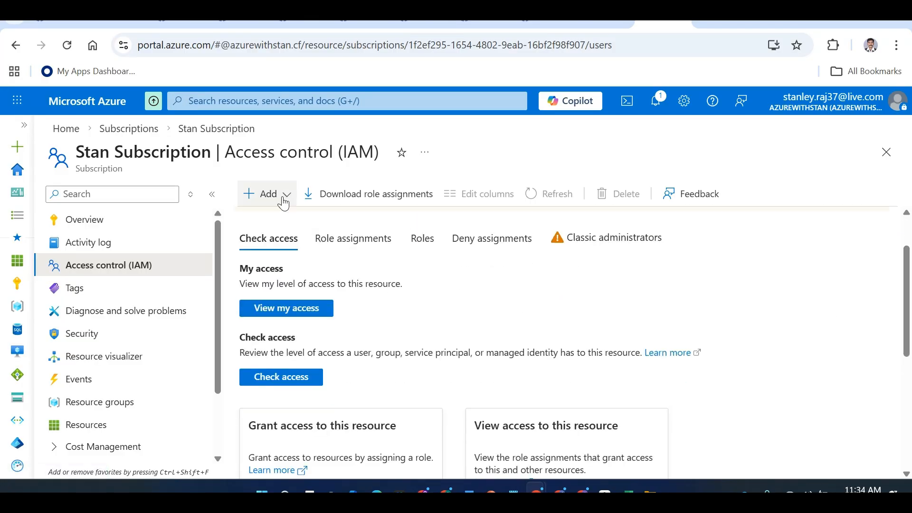
left_click(284, 197)
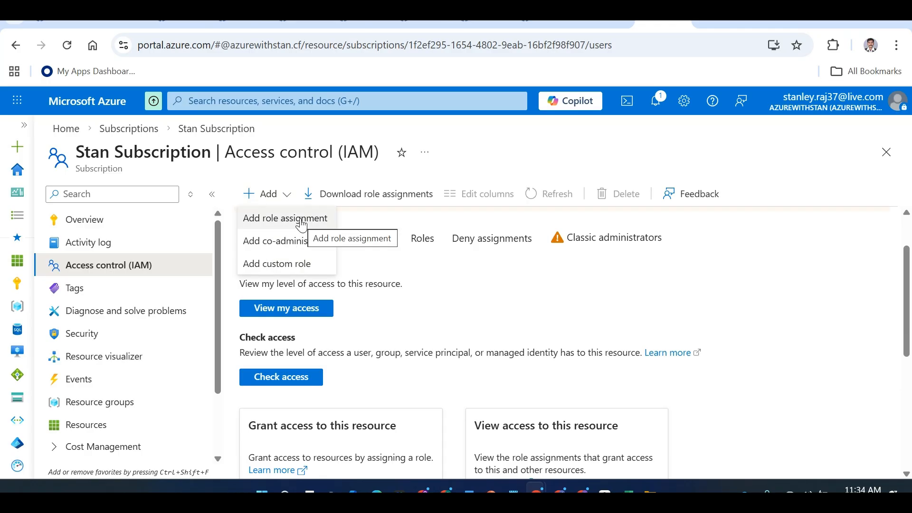
left_click(386, 237)
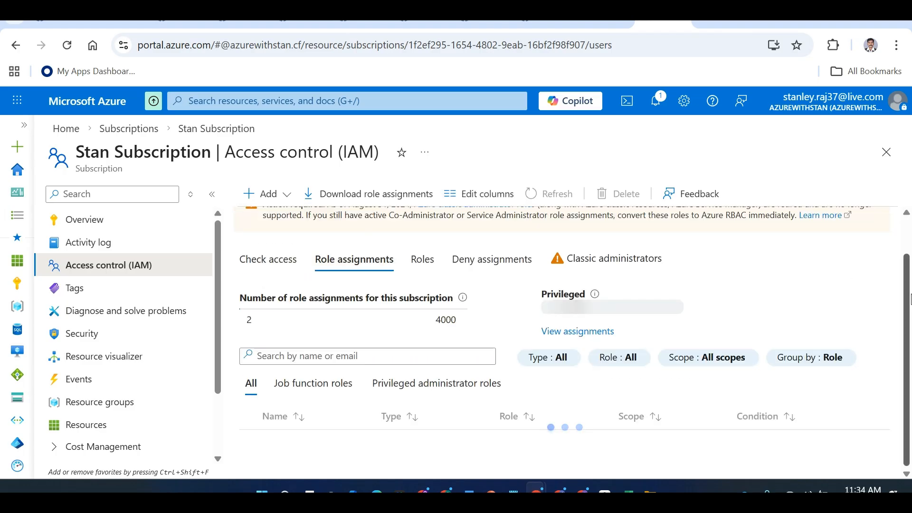
left_click_drag(910, 299, 910, 237)
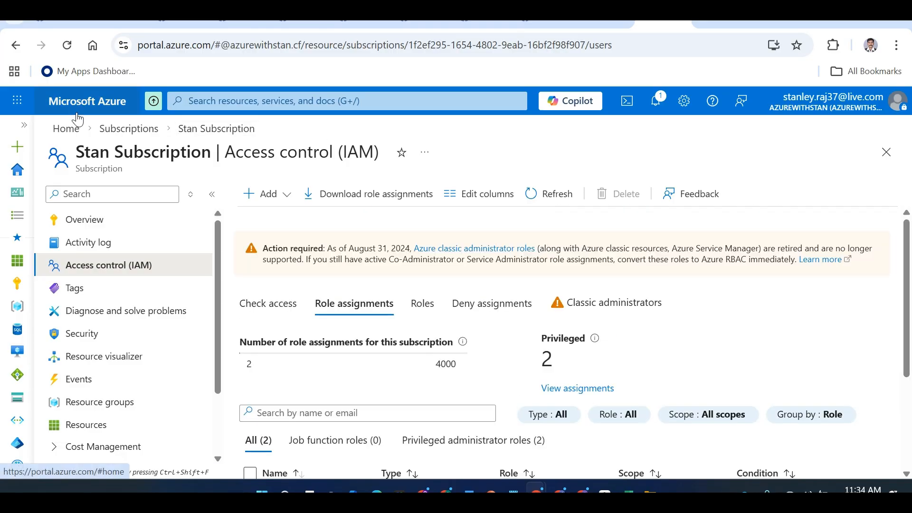
left_click(229, 100)
Search for Entra ID and open the directory's Users list
type("Entra ID")
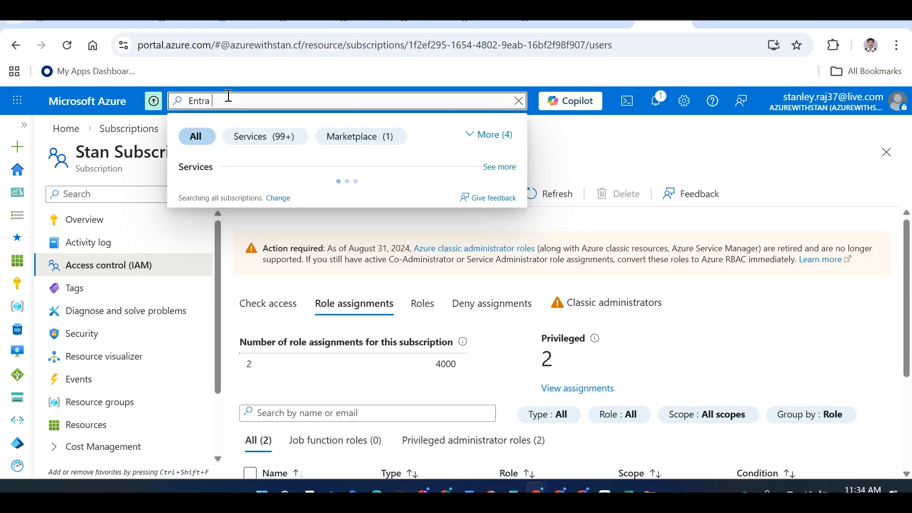
left_click(239, 195)
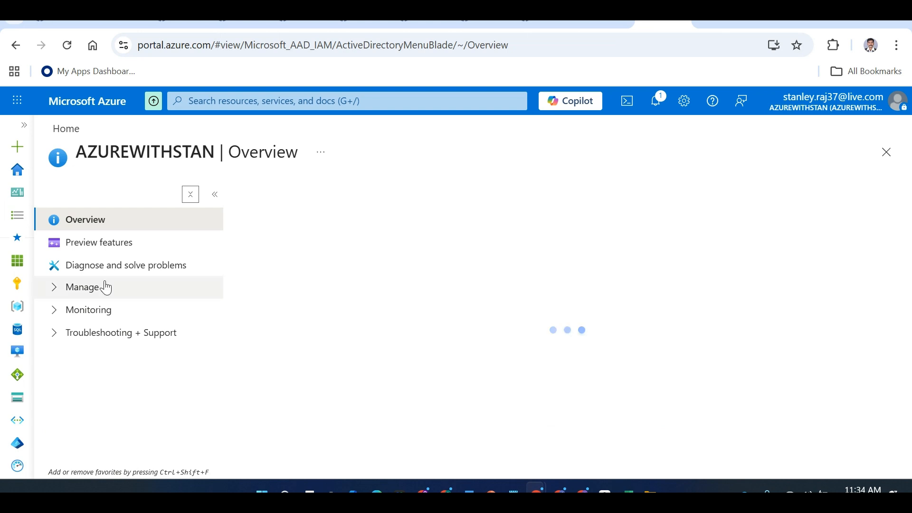
left_click(102, 295)
left_click(101, 312)
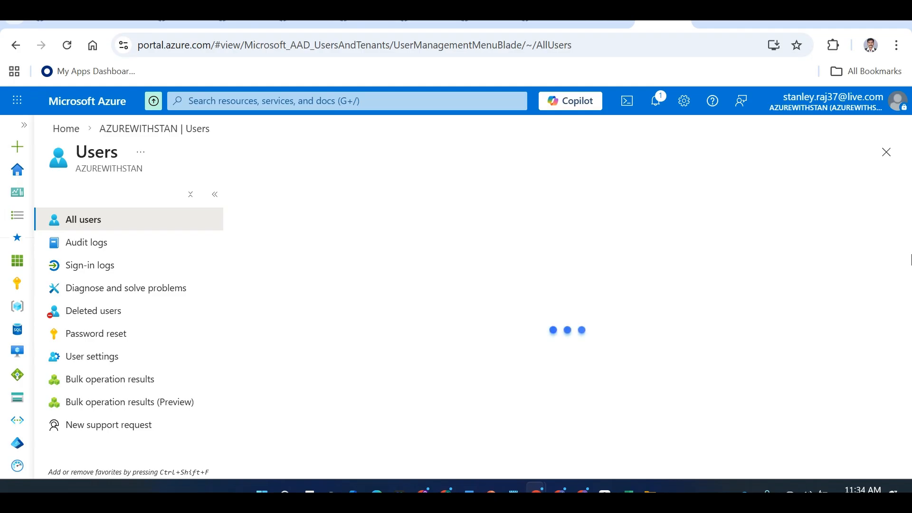
left_click_drag(911, 269, 911, 280)
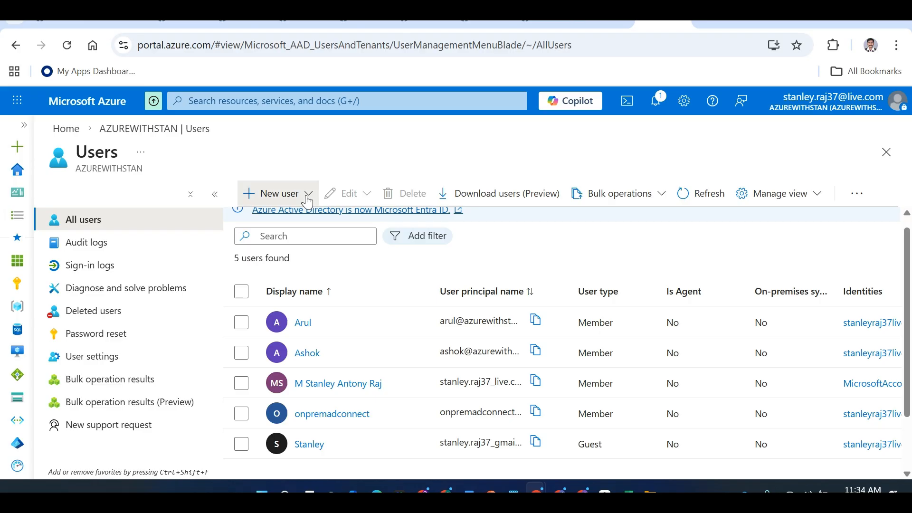
Start new user dbadmin1 with an auto-generated password, copy the password, and switch to Excel
left_click(307, 201)
left_click(300, 231)
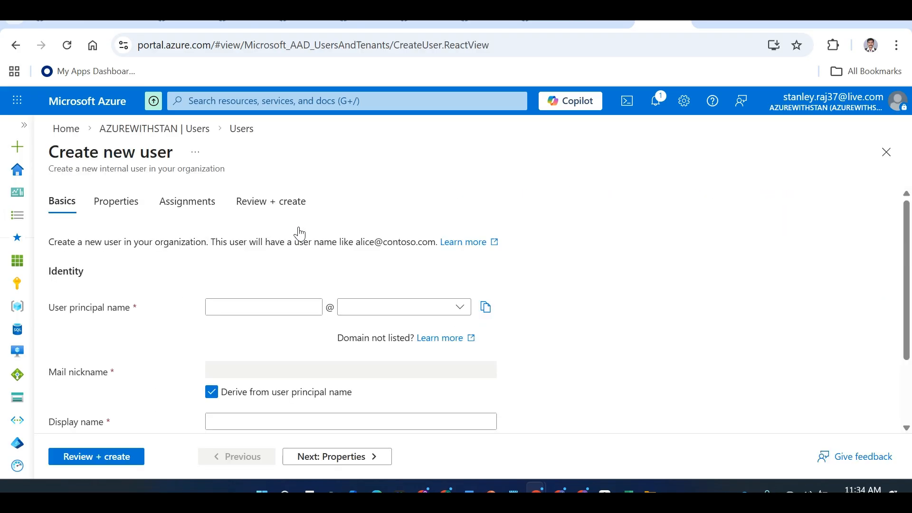
left_click(239, 304)
type("dbadmin1")
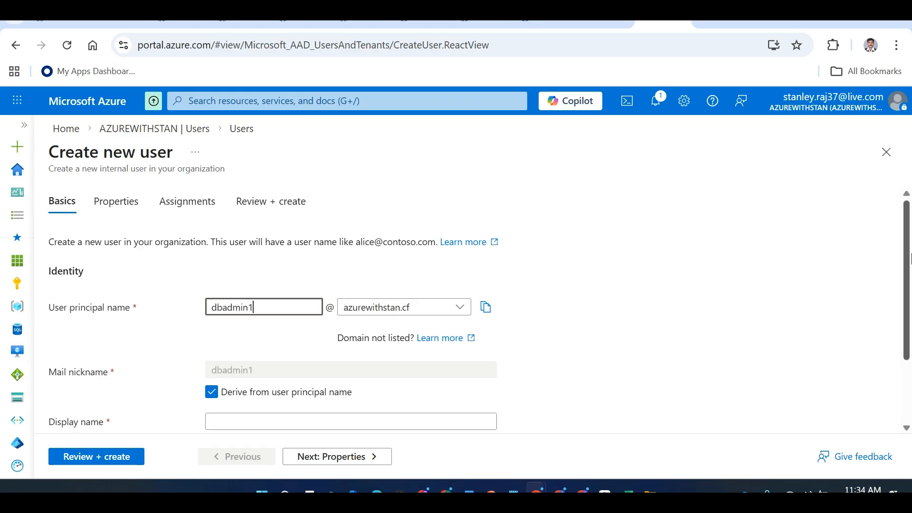
scroll(498, 371, "down", 3)
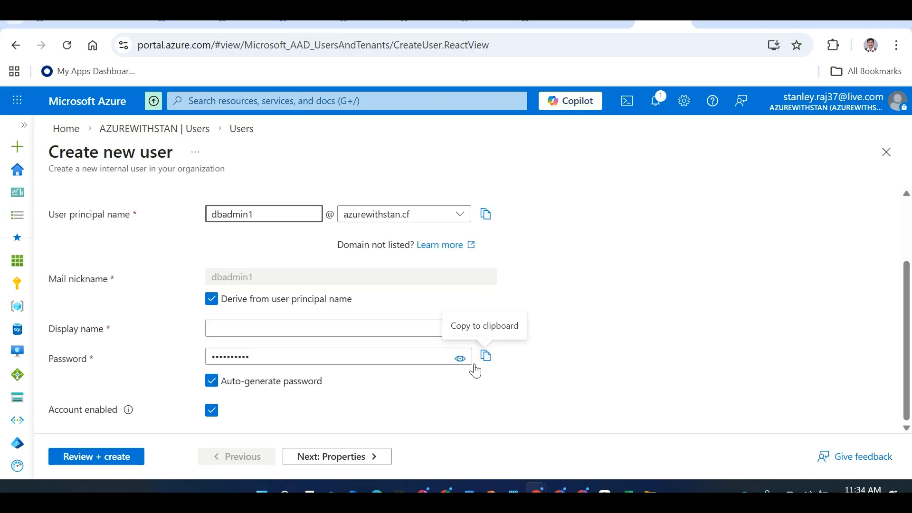
left_click(491, 362)
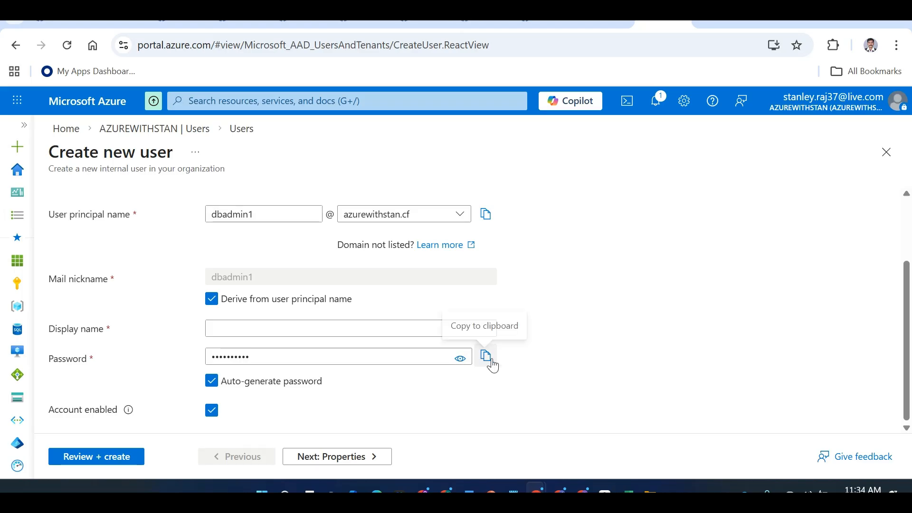
key("alt+Tab")
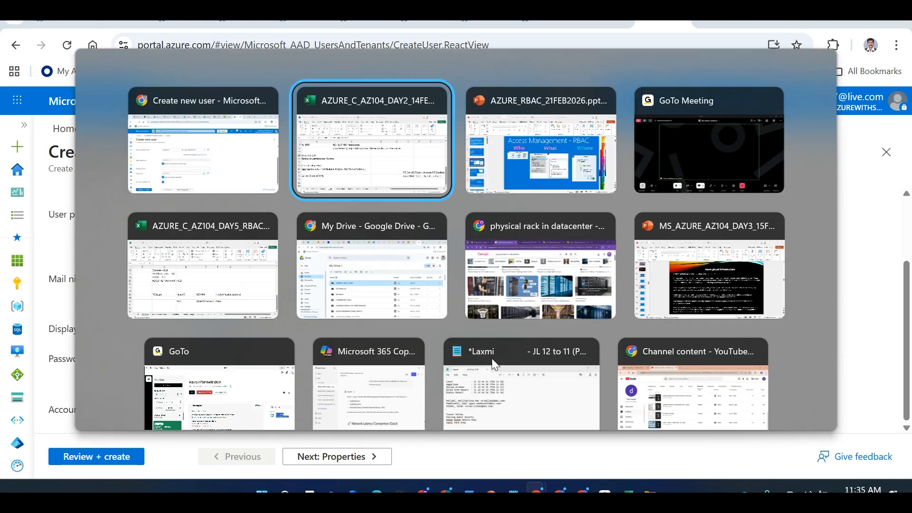
key("Escape")
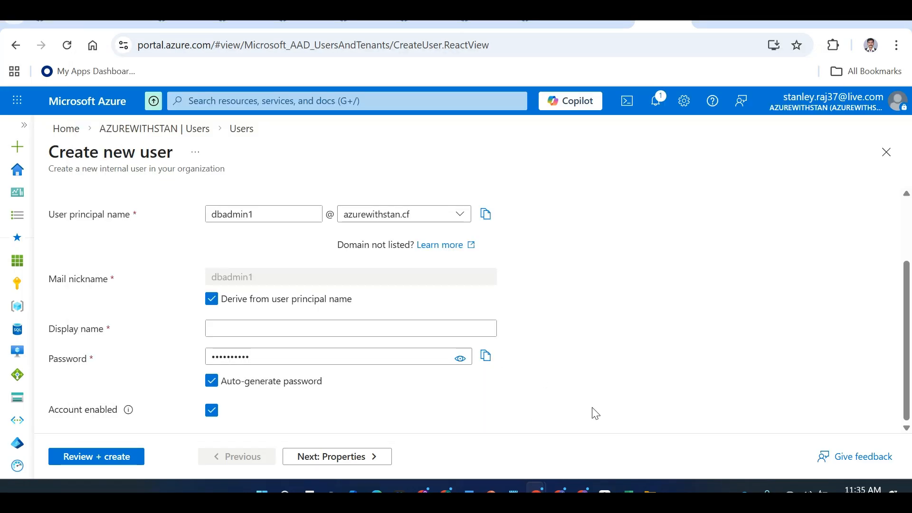
key("alt+Tab")
key("alt+Tab")
key("alt+Tab")
key("alt+Tab")
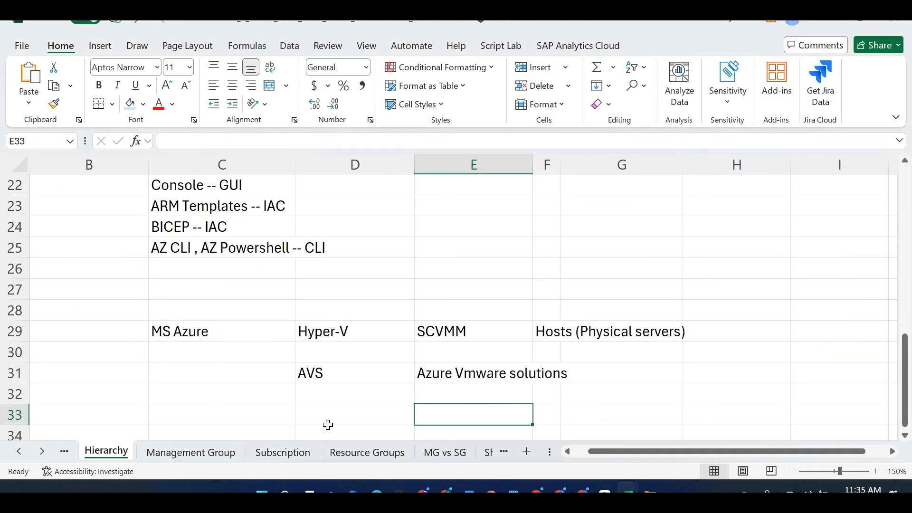
left_click(314, 385)
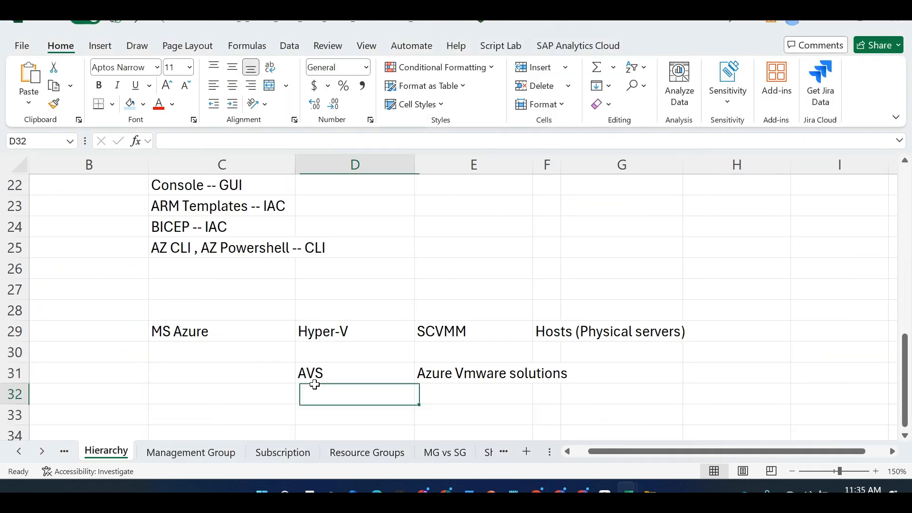
left_click(19, 452)
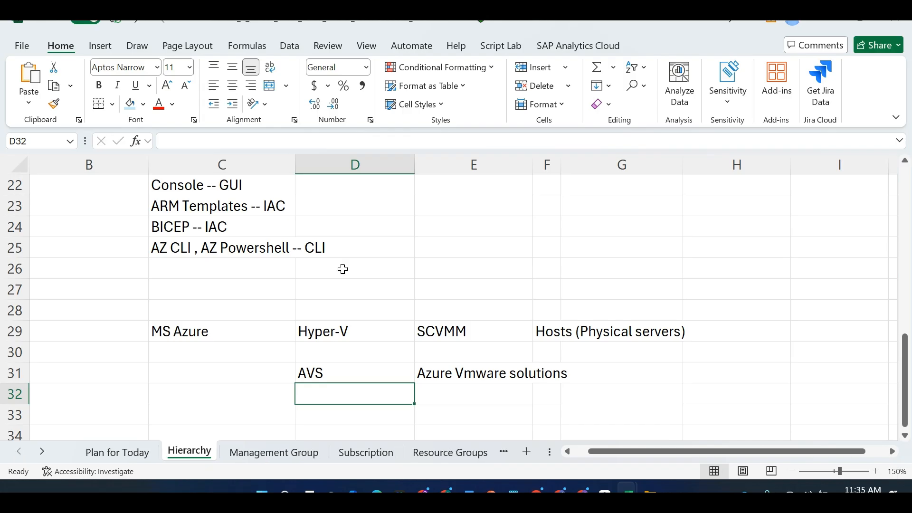
left_click(407, 244)
key("ctrl+f")
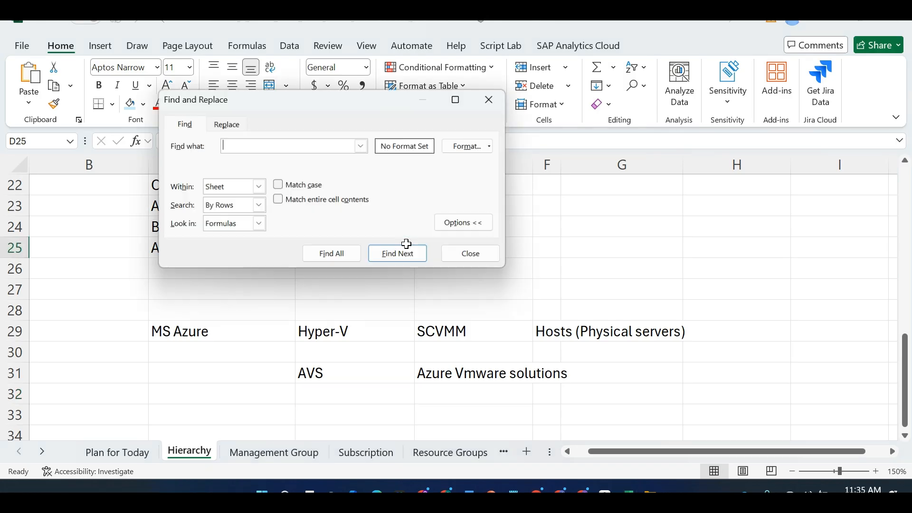
type("arul")
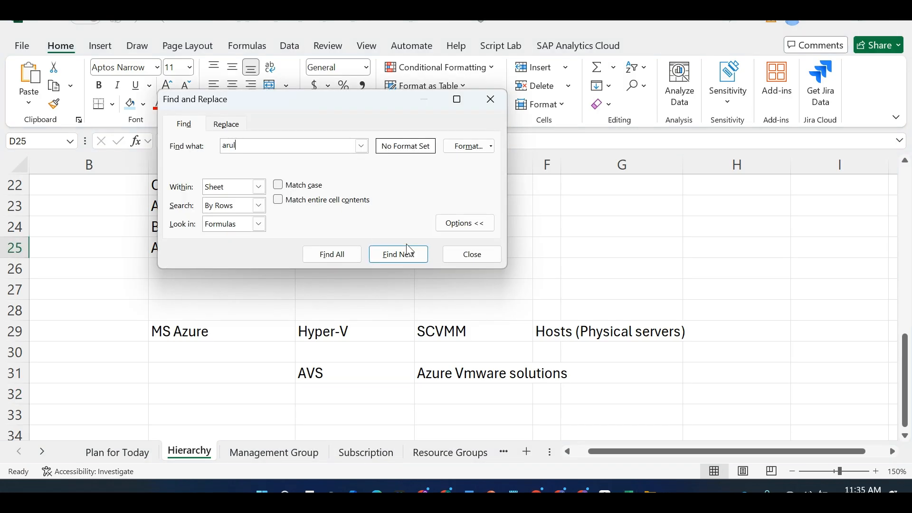
left_click(259, 188)
left_click(239, 209)
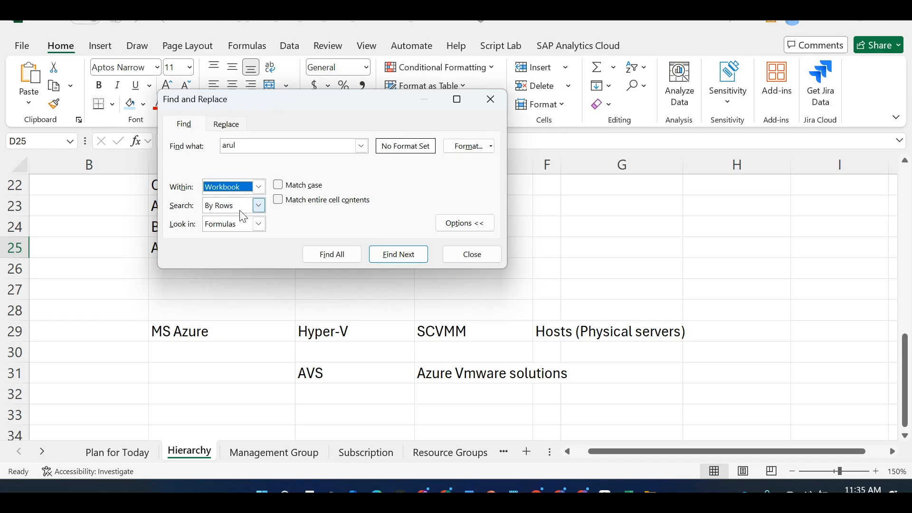
left_click(389, 263)
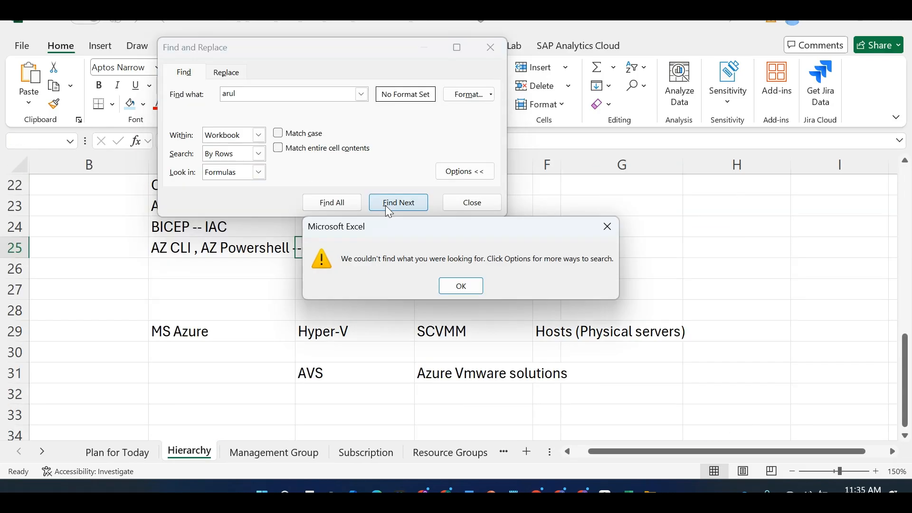
left_click(453, 292)
key("Escape")
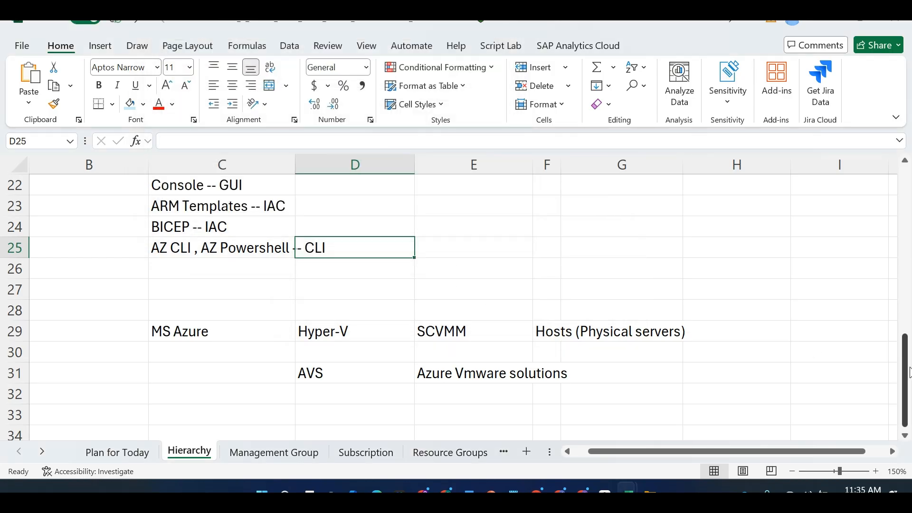
scroll(911, 251, "up", 7)
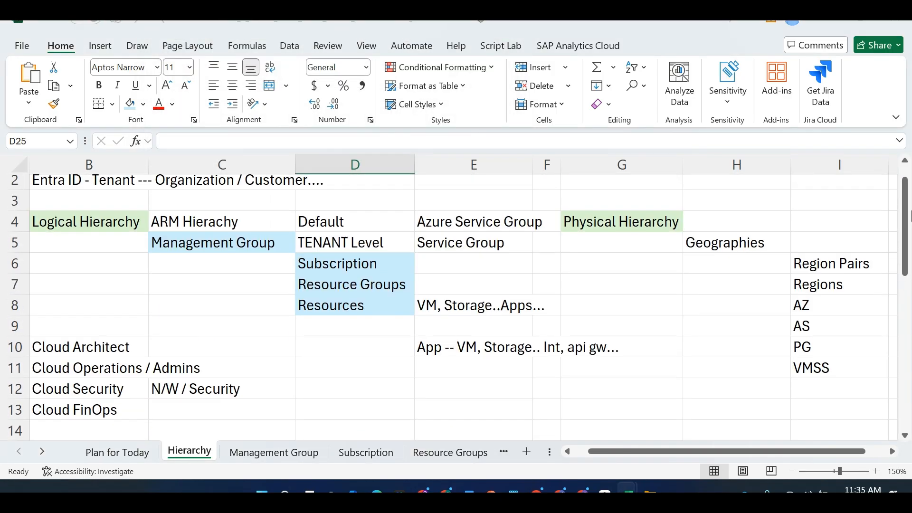
key("alt+Tab")
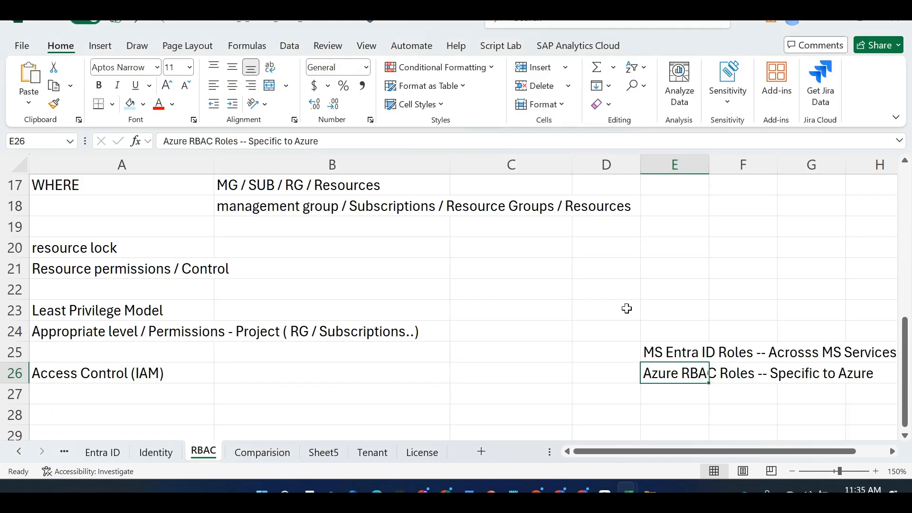
left_click(627, 308)
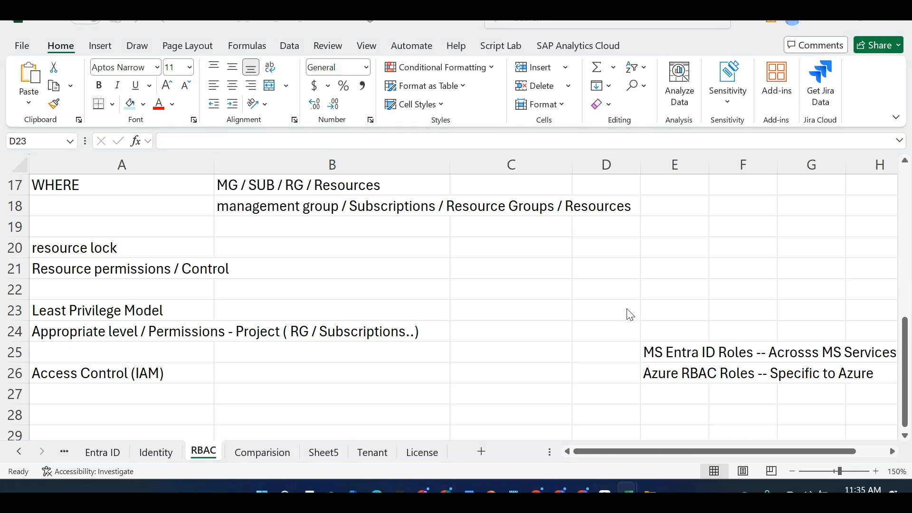
key("alt+Tab")
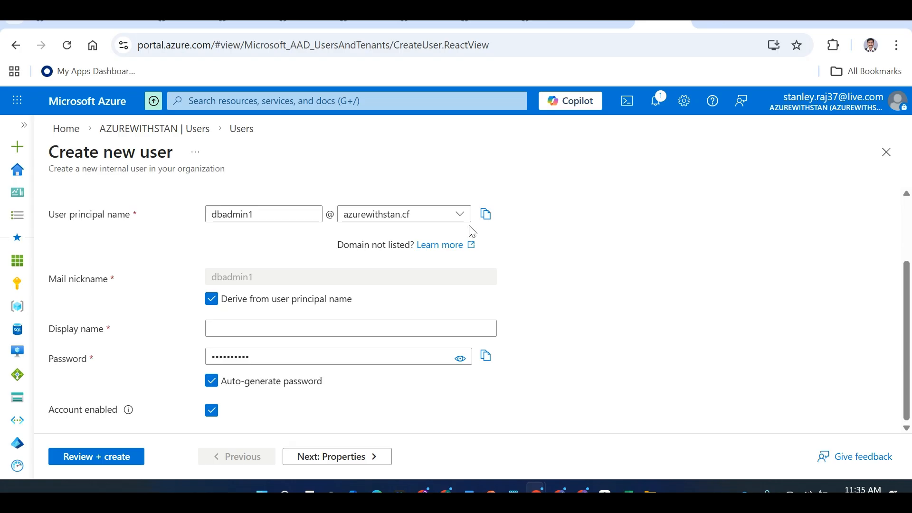
Discard the unfinished new user and start a new group from the Groups page
left_click(155, 128)
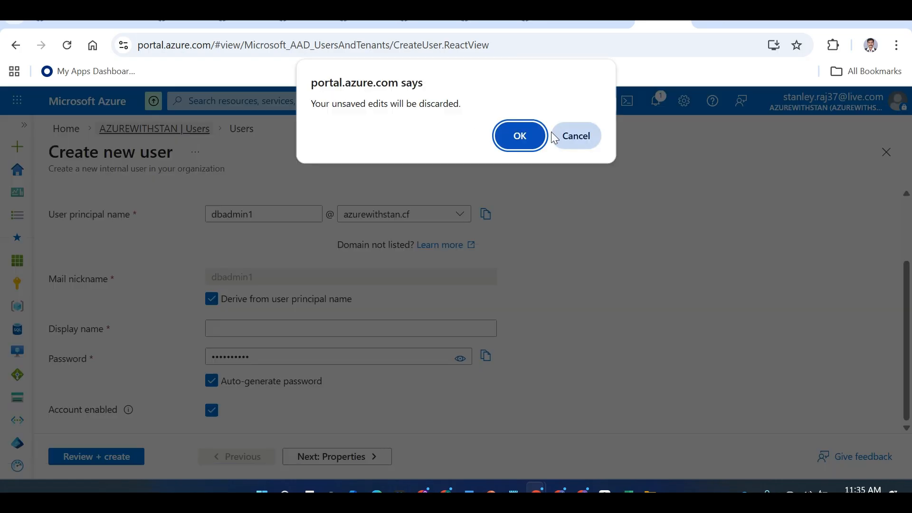
left_click(519, 137)
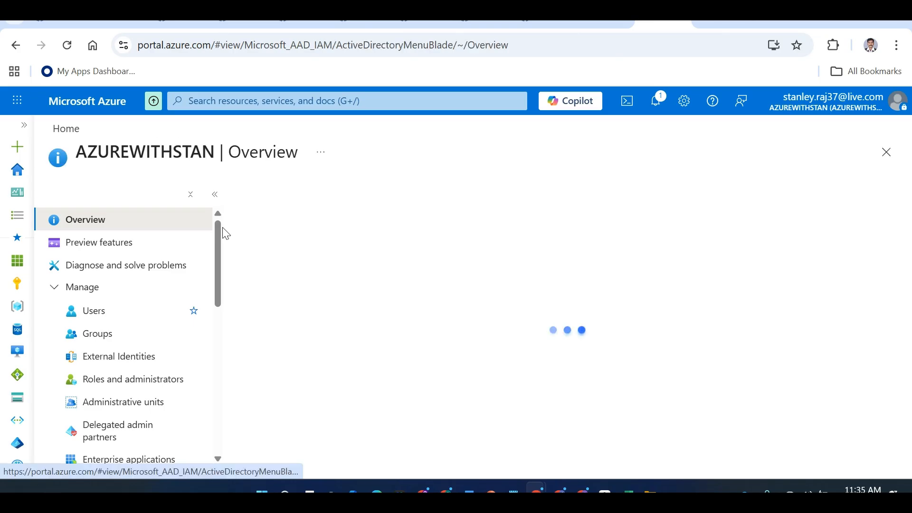
left_click(114, 334)
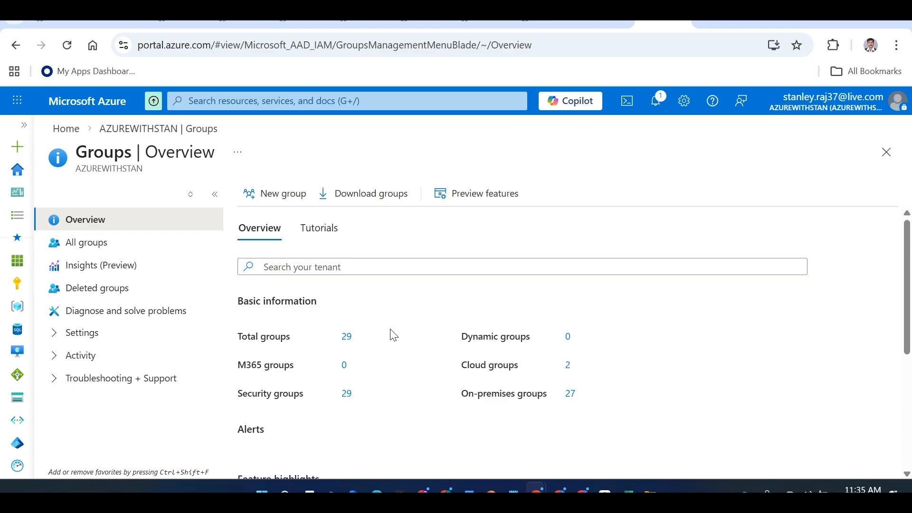
left_click(282, 195)
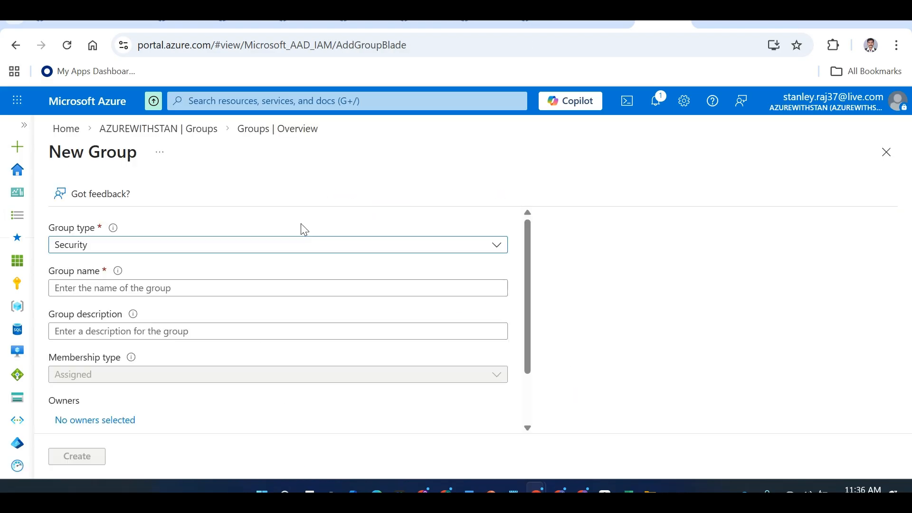
Name the new group WebAdmins with description 'Web Application Administrators'
left_click(198, 287)
type("We")
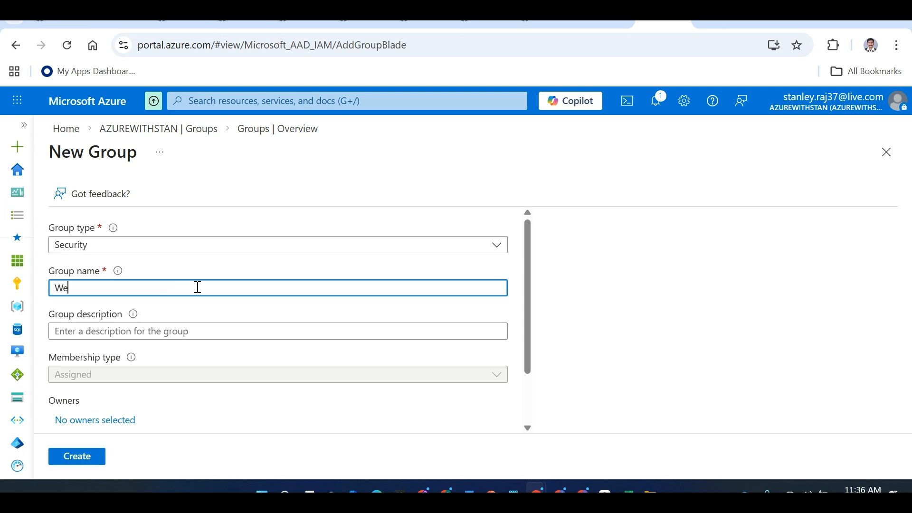
type("bAdmins")
left_click(179, 332)
type("Web")
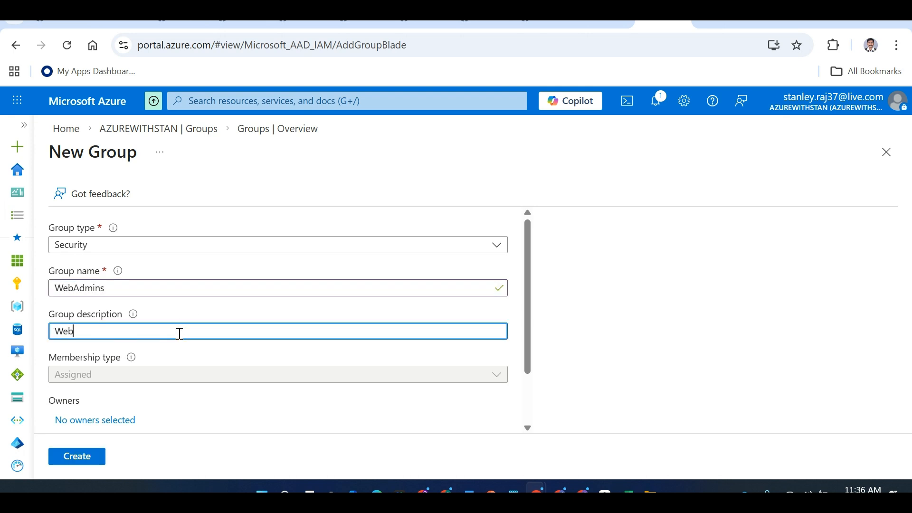
type(" Applicaiton Admin")
key("BackSpace")
key("BackSpace")
key("BackSpace")
key("BackSpace")
key("BackSpace")
key("BackSpace")
key("BackSpace")
type("tion Administrati")
type("rs")
Add the portal owner's account as the only member and create the group
left_click_drag(528, 285, 527, 362)
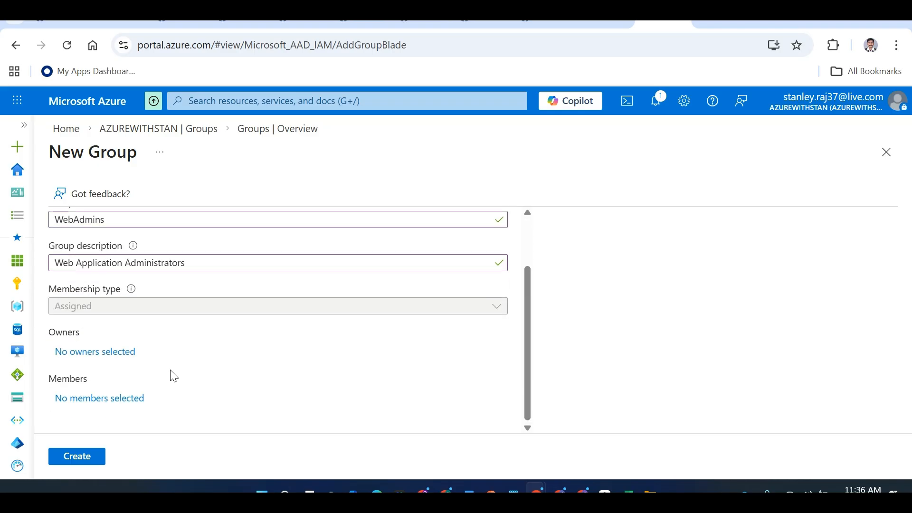
double_click(119, 400)
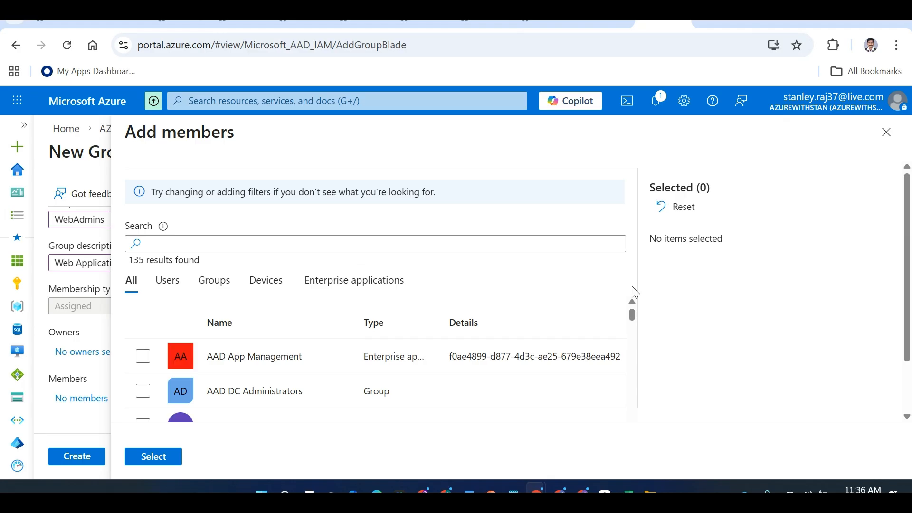
left_click_drag(633, 314, 635, 329)
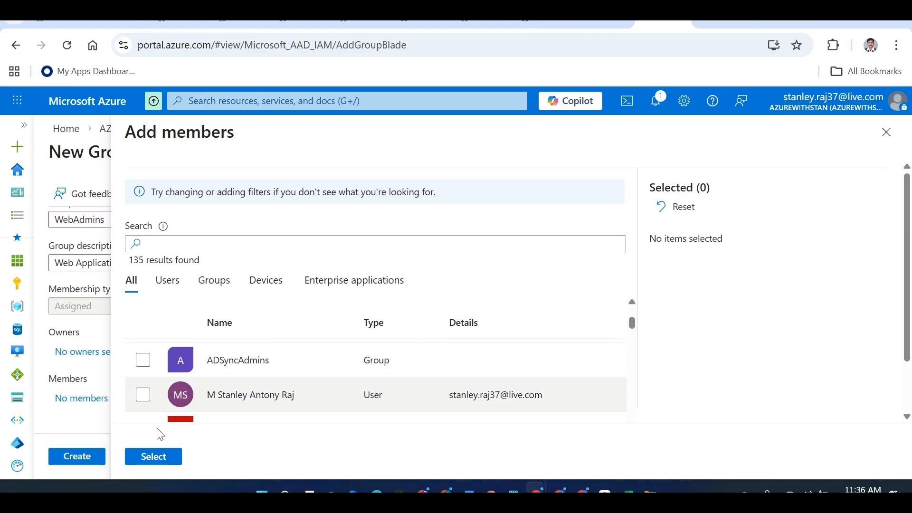
left_click(141, 399)
left_click(151, 457)
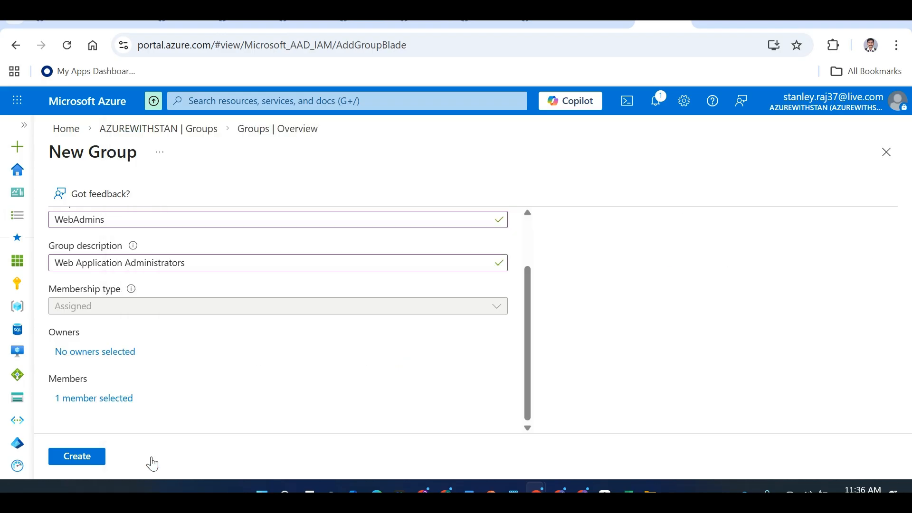
left_click(112, 403)
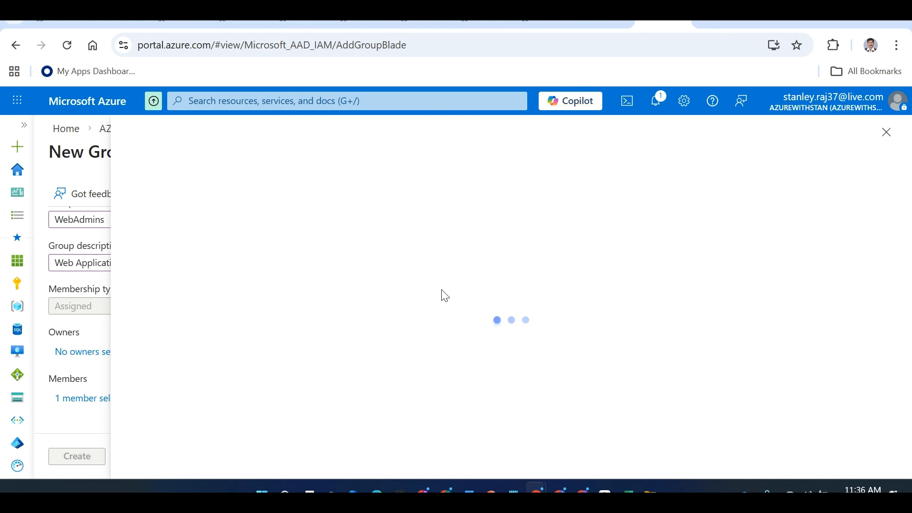
left_click(883, 132)
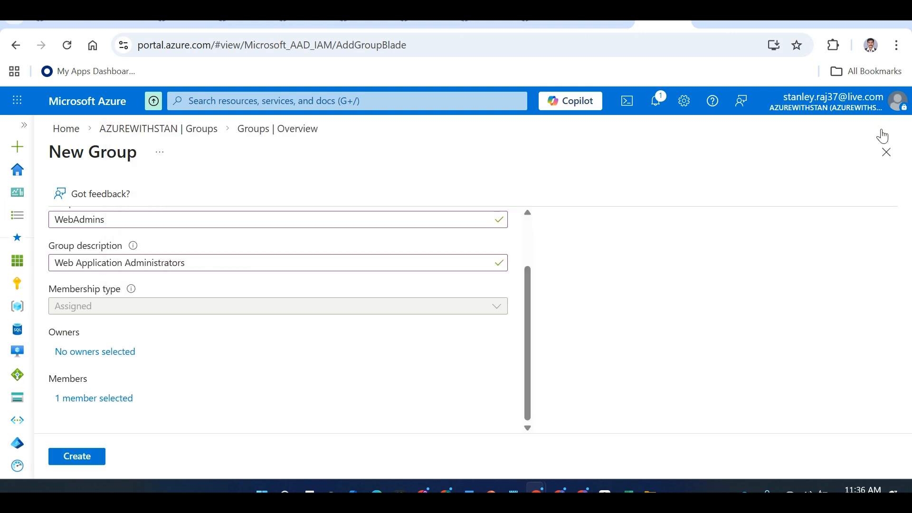
left_click(99, 457)
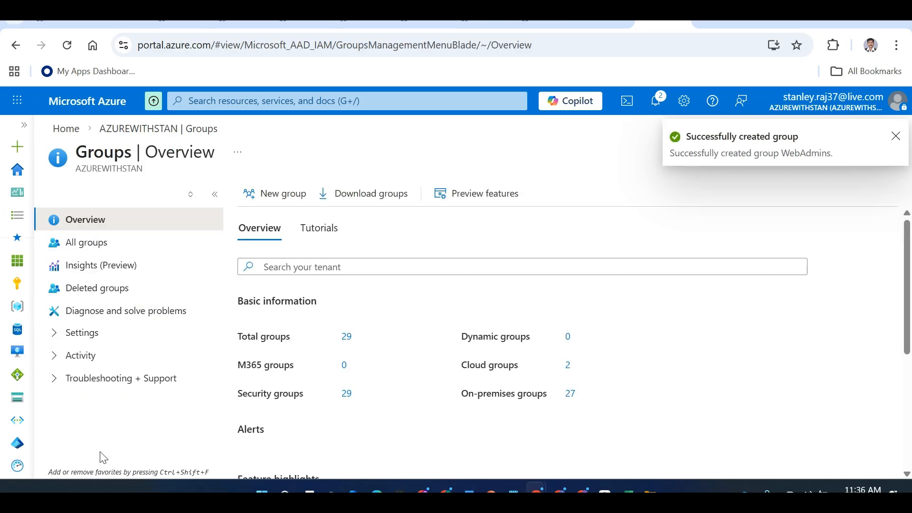
Create security group DBAdmins, description 'Database Administrators', without adding any members
left_click(286, 199)
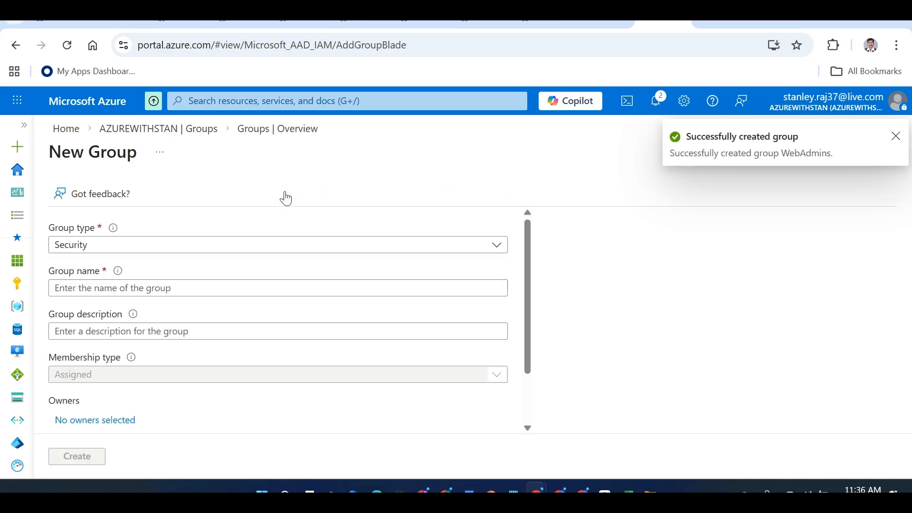
left_click(146, 288)
type("DBAdmins")
key("Tab")
type("Database Administraot")
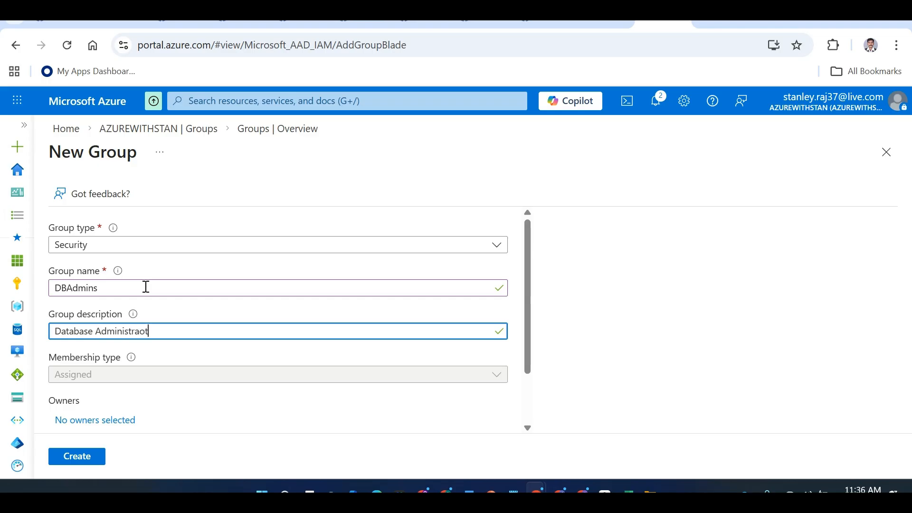
key("BackSpace")
key("BackSpace")
type("tors")
left_click_drag(535, 316, 529, 396)
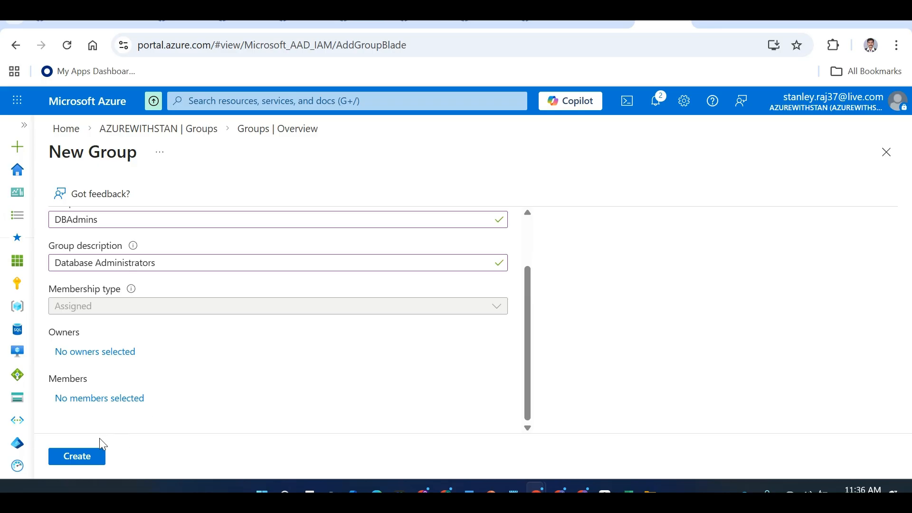
left_click(99, 456)
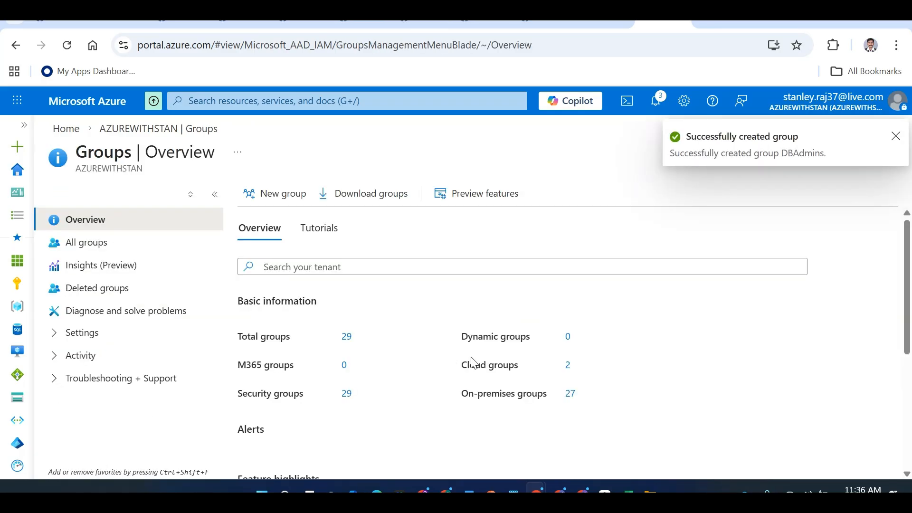
From the portal home, go to Stan Subscription's IAM role assignments and choose Add role assignment
left_click(69, 130)
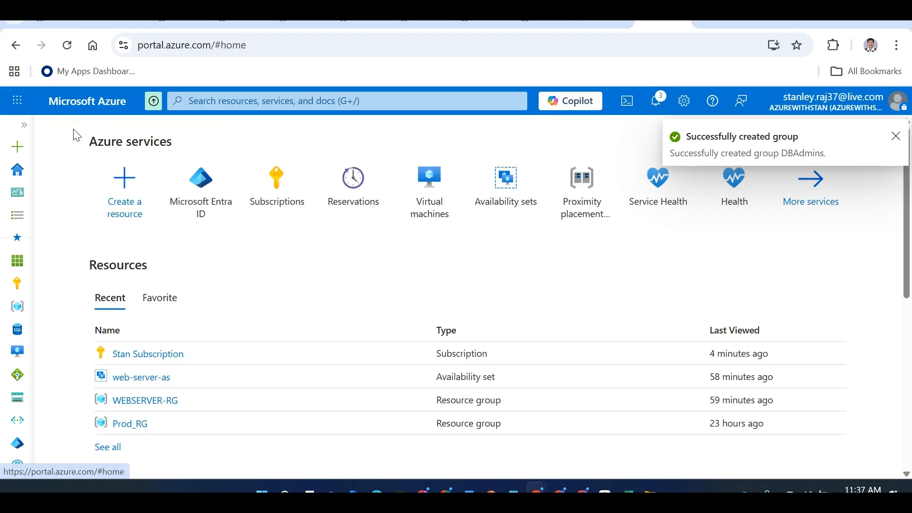
left_click(266, 190)
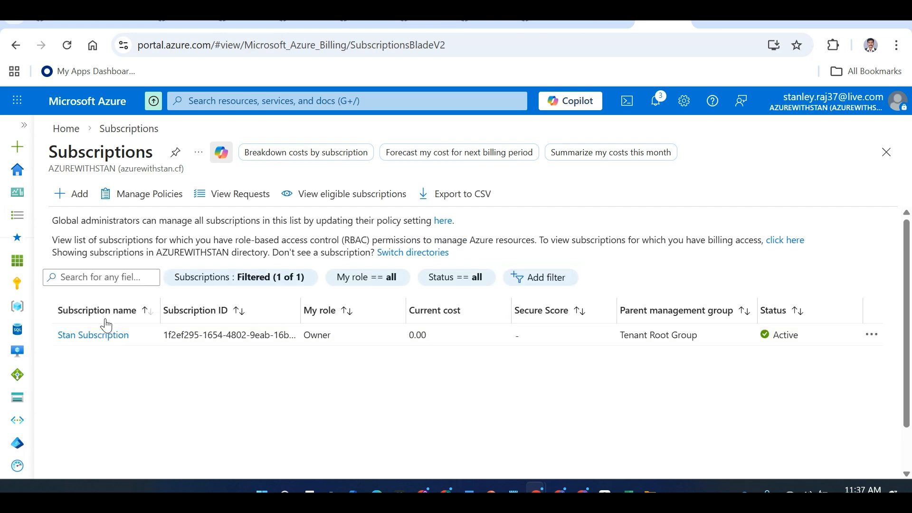
left_click(103, 336)
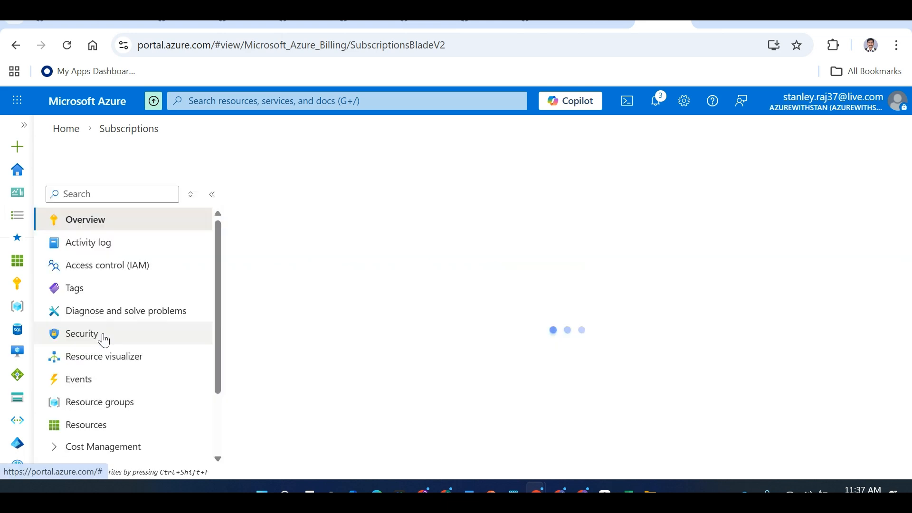
left_click(116, 273)
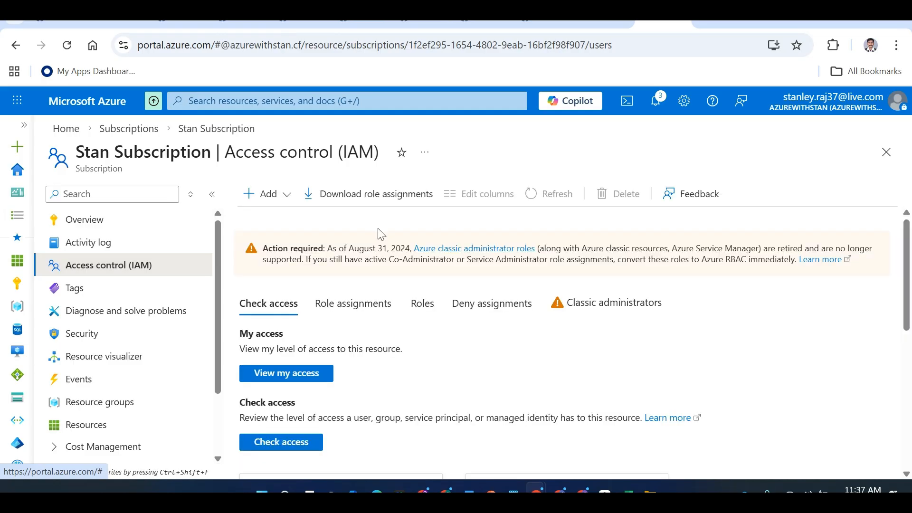
left_click(342, 307)
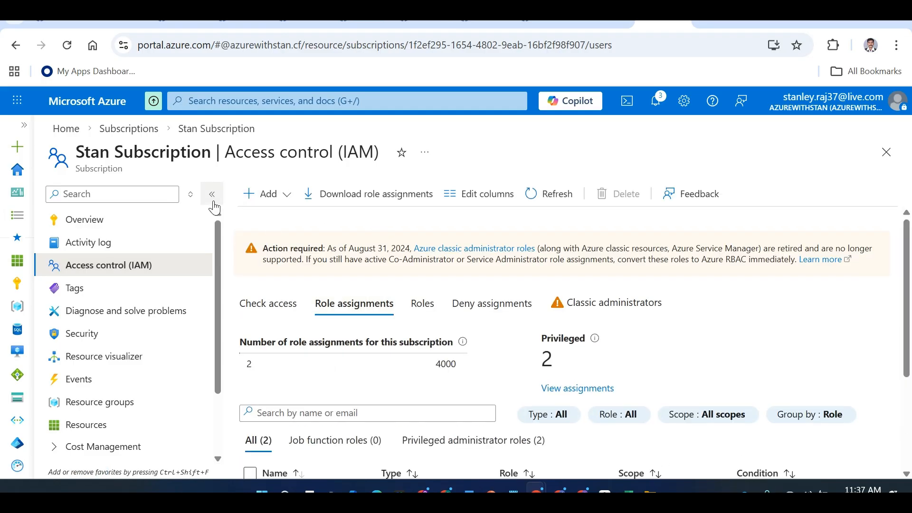
left_click(212, 195)
mouse_move(904, 244)
left_mouse_down()
mouse_move(910, 333)
mouse_move(909, 255)
left_mouse_up()
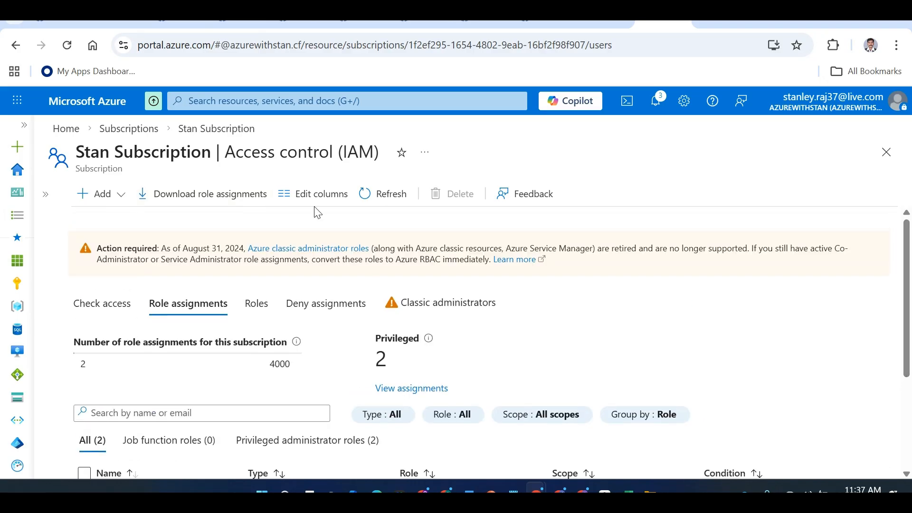
left_click(125, 196)
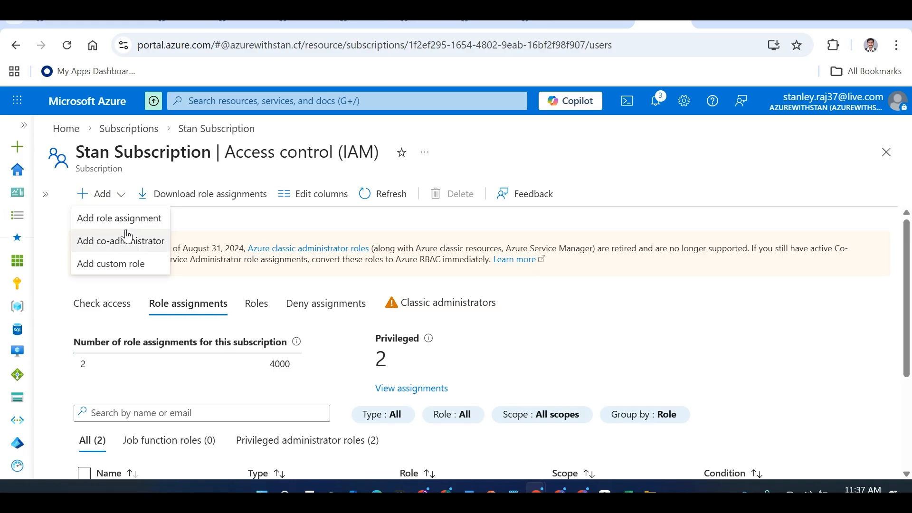
left_click(125, 220)
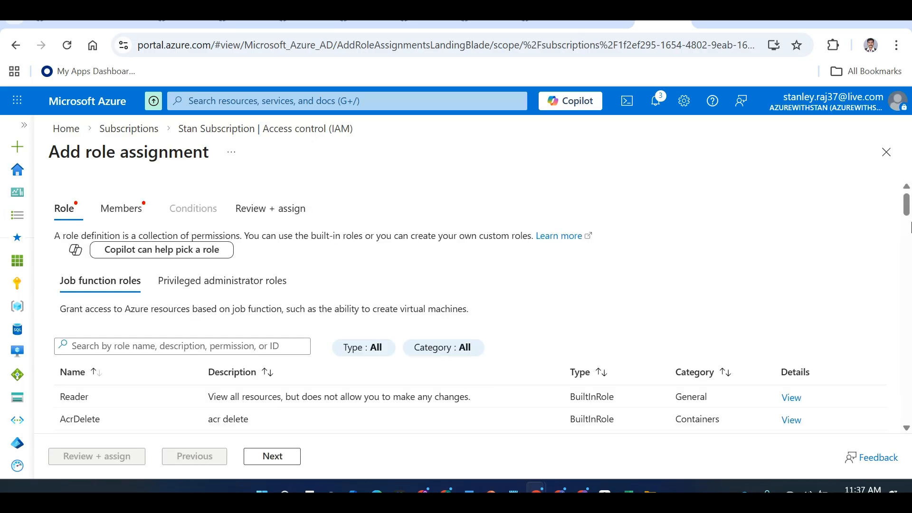
Show the Privileged administrator roles, highlighting Owner and Contributor
mouse_move(908, 211)
left_mouse_down()
mouse_move(908, 221)
mouse_move(909, 211)
left_mouse_up()
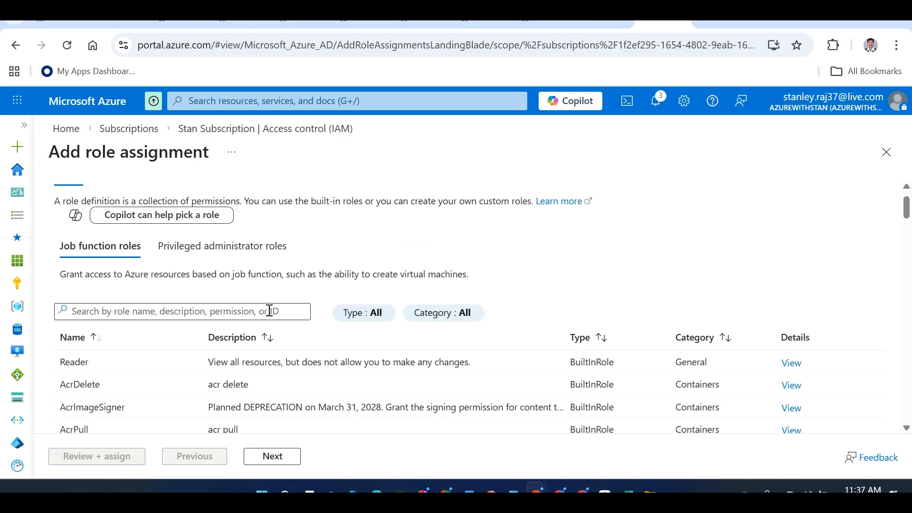
left_click(222, 255)
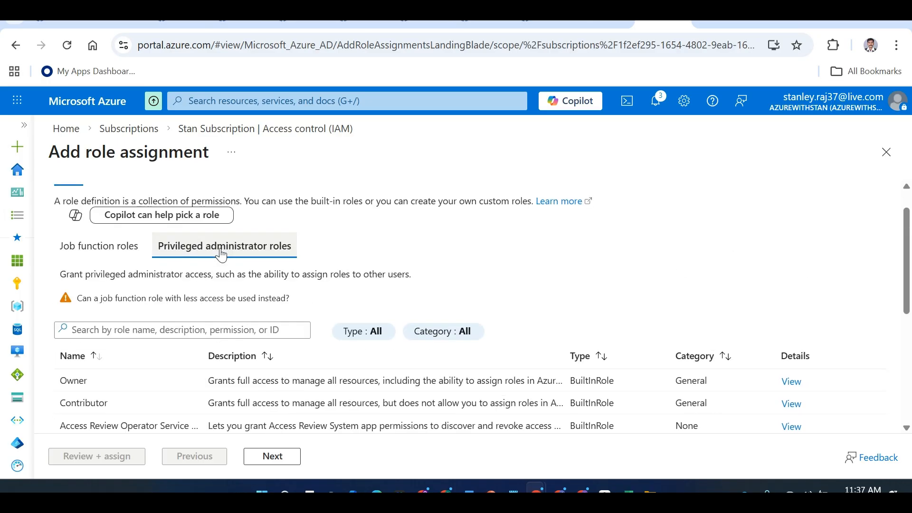
left_click_drag(908, 251, 910, 281)
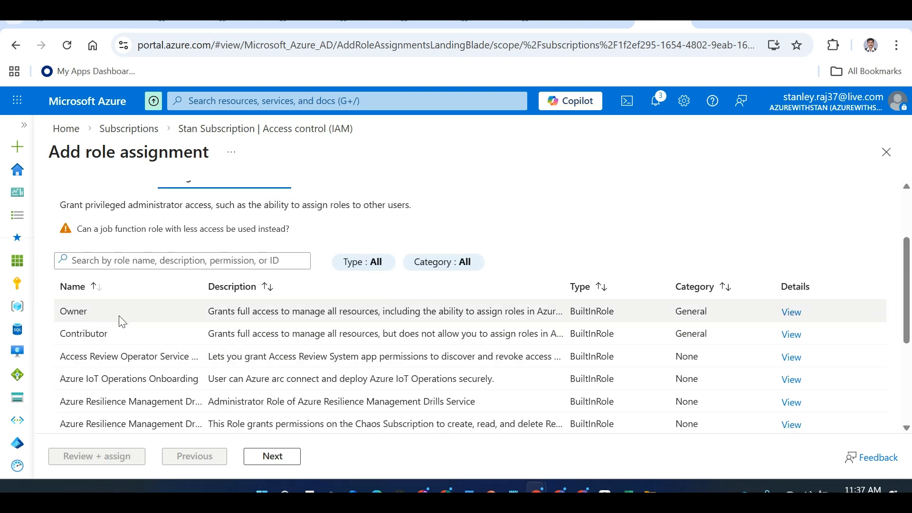
left_click_drag(907, 304, 909, 386)
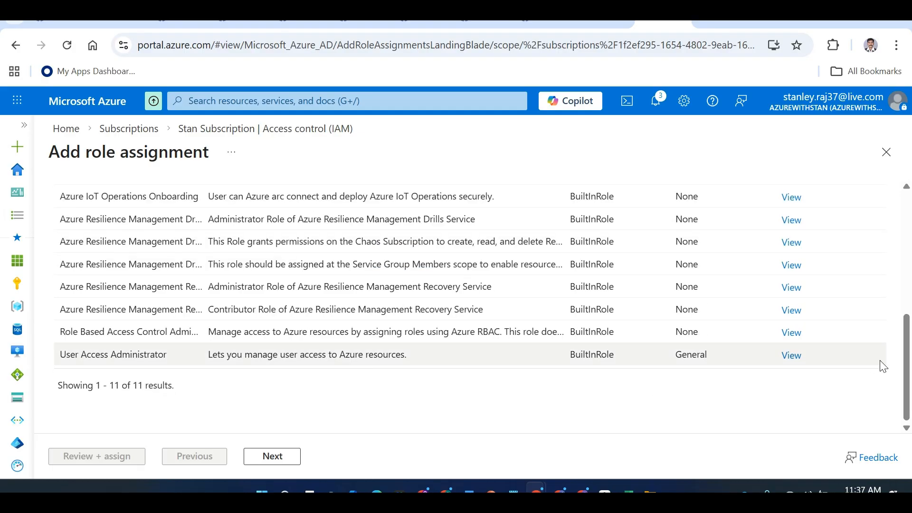
scroll(706, 333, "up", 5)
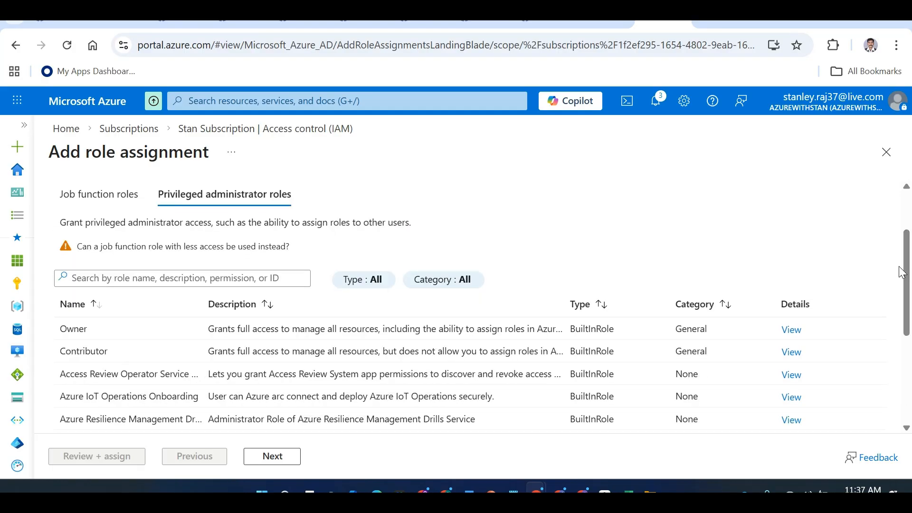
double_click(705, 332)
double_click(690, 354)
Search 'Rea' for the Reader role, clear the search, and return to job function roles
left_click(219, 279)
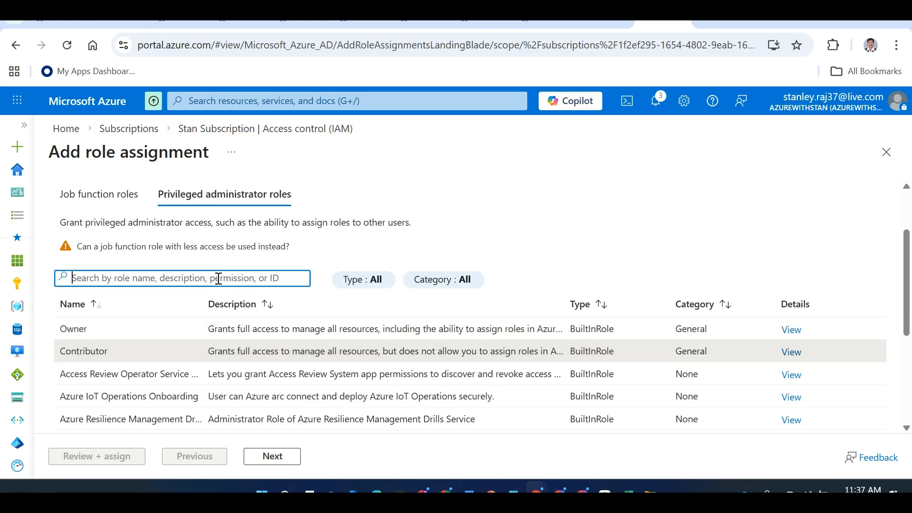
type("Reader")
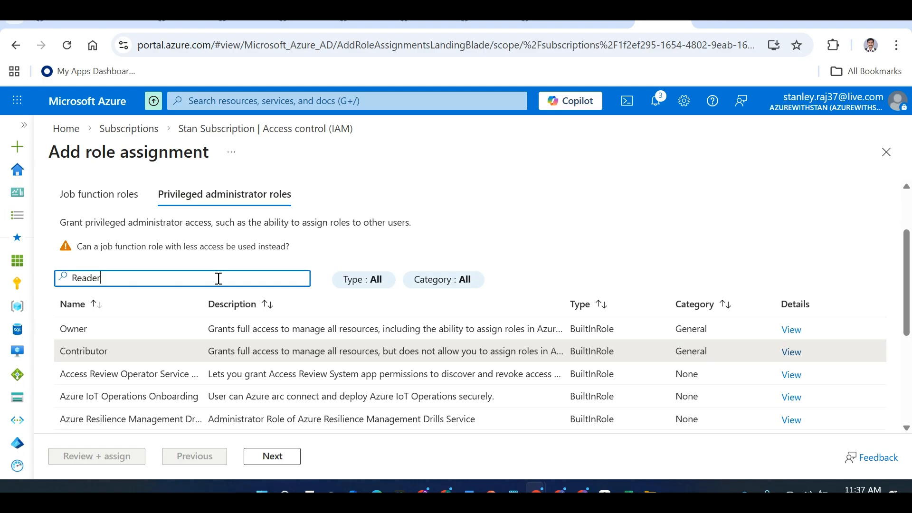
double_click(144, 275)
key("BackSpace")
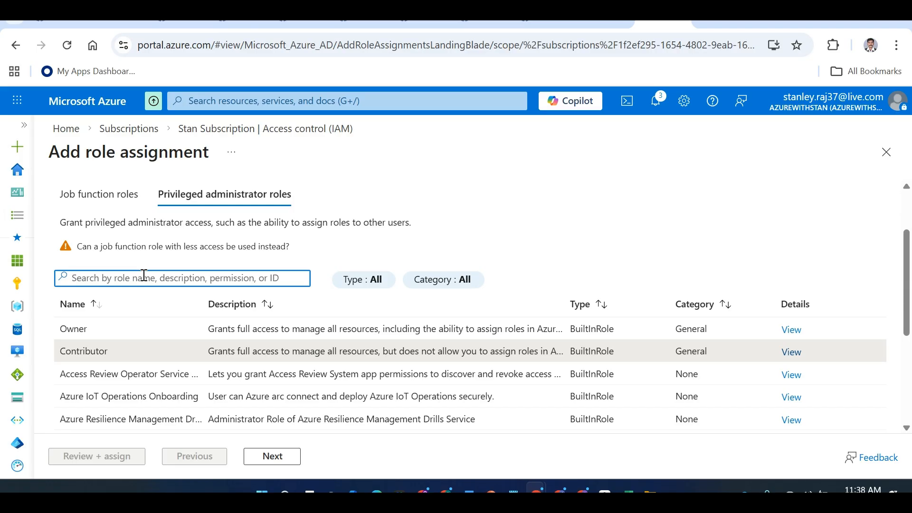
left_click(95, 195)
Highlight the Reader role's description and General category
left_click(132, 261)
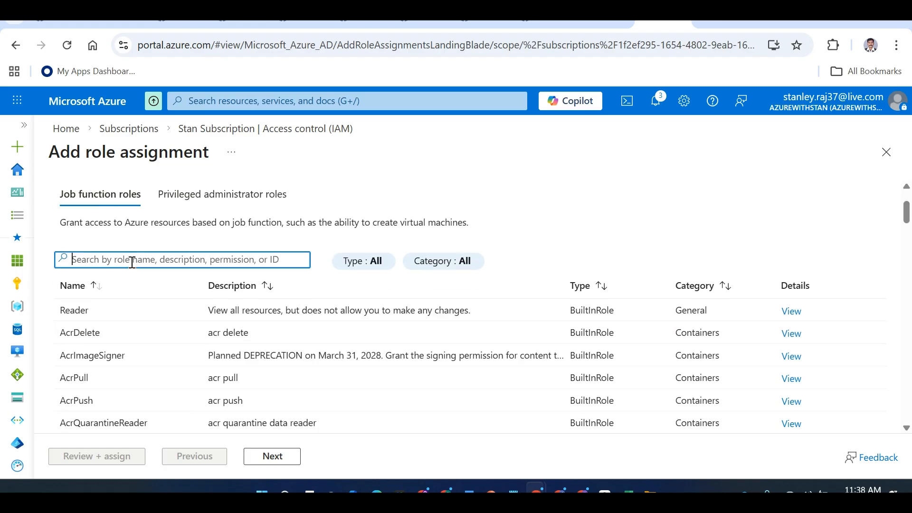
left_click_drag(490, 309, 701, 322)
double_click(695, 315)
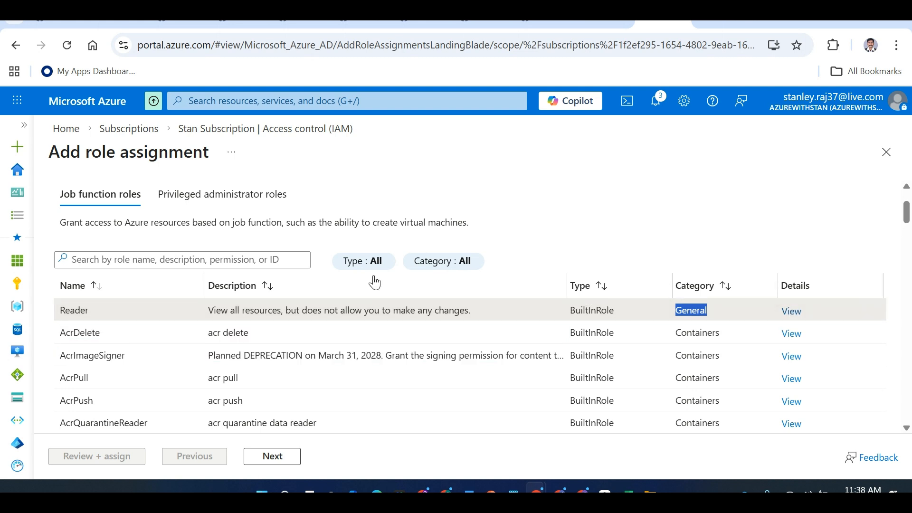
Revisit the privileged roles Owner and Contributor, then return to the job function roles list
left_click(212, 191)
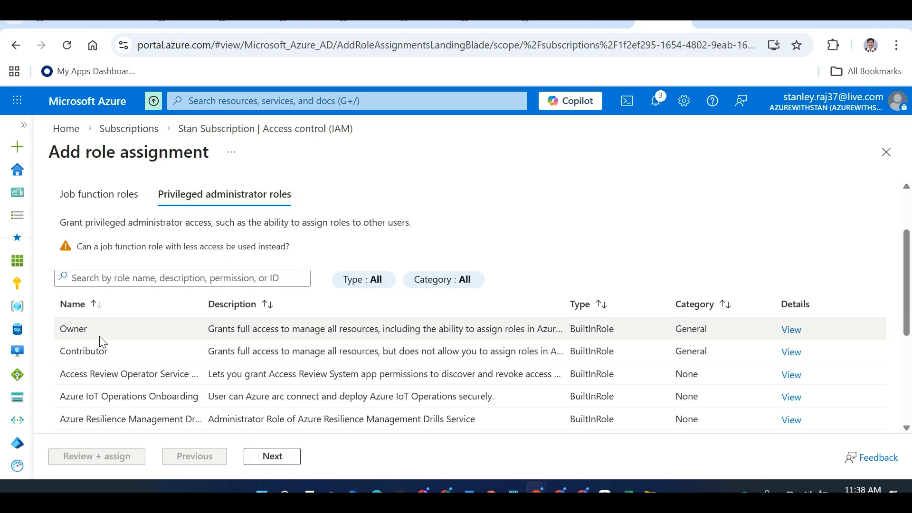
double_click(78, 329)
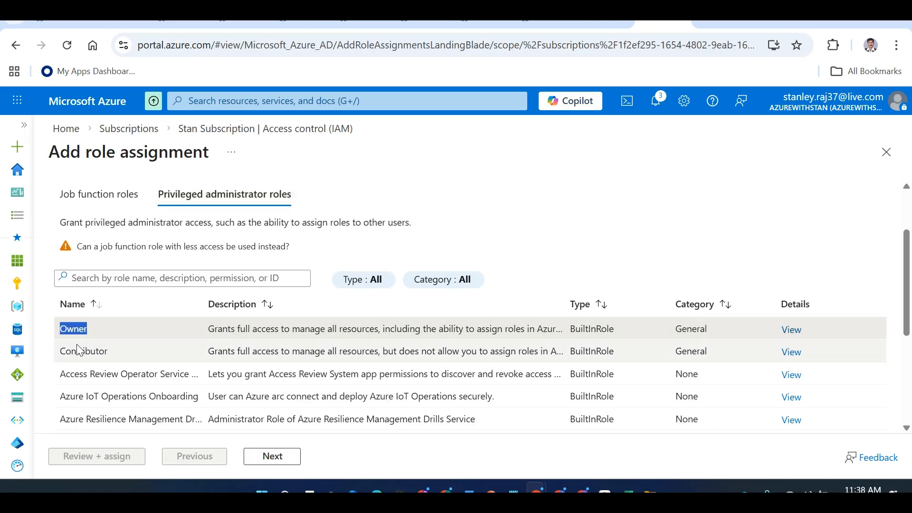
left_click(78, 348)
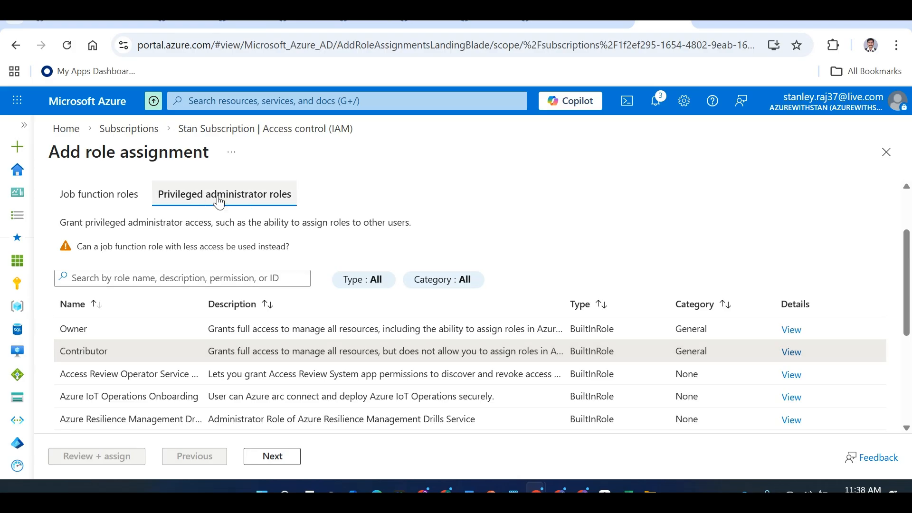
scroll(909, 277, "down", 1)
left_click_drag(909, 278, 910, 257)
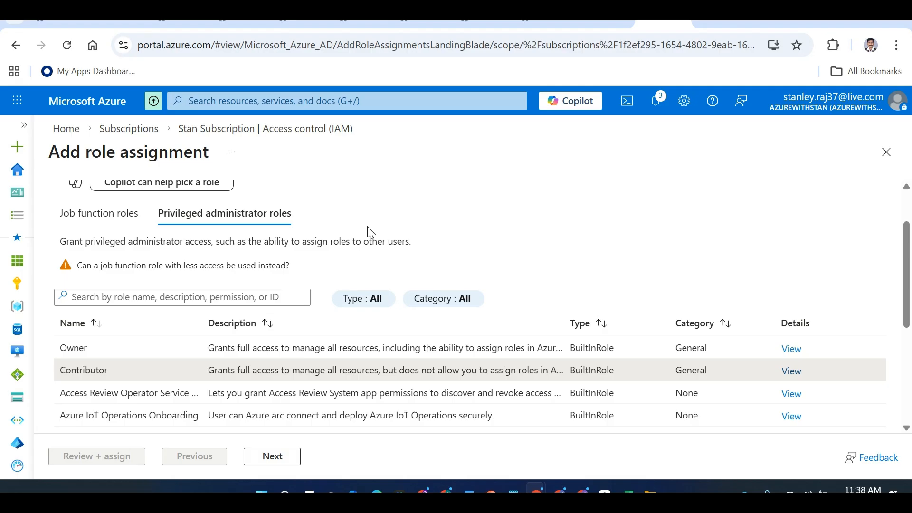
left_click(126, 212)
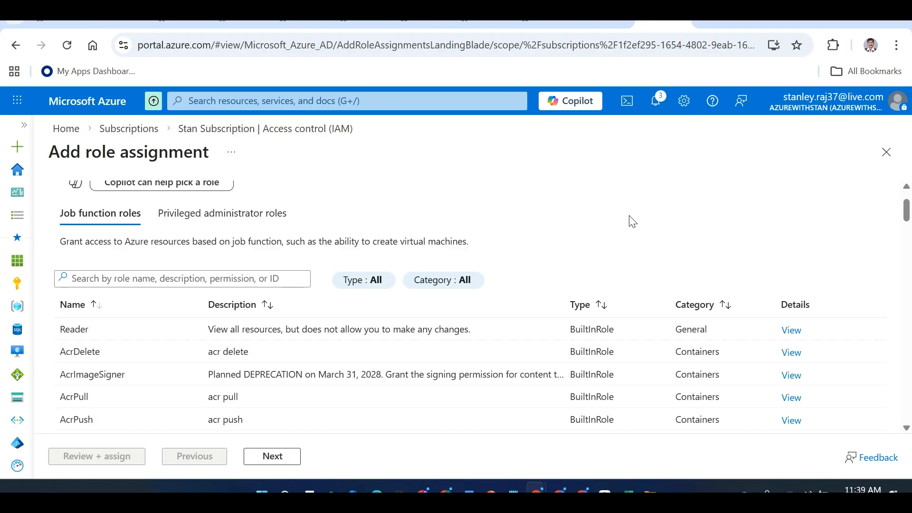
left_click_drag(905, 215, 905, 223)
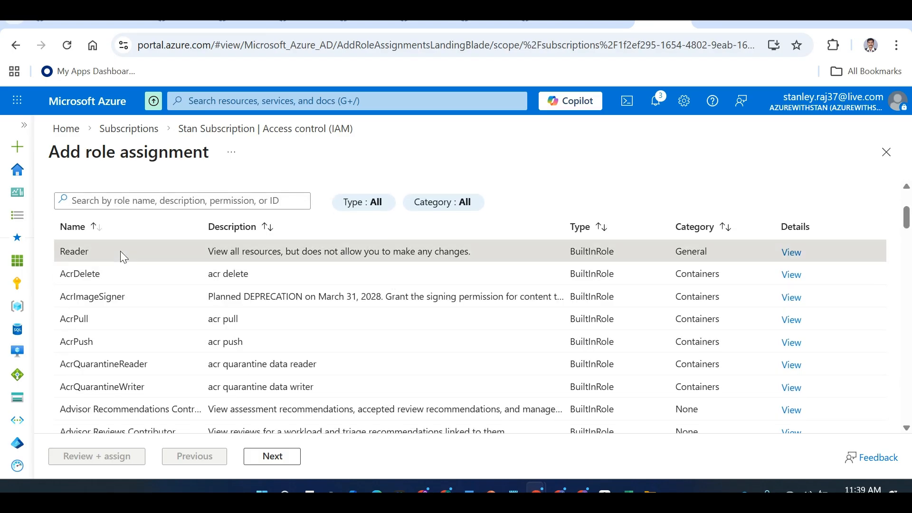
Add the WebAdmins group as the member and submit its Reader role assignment on Stan Subscription
left_click(274, 457)
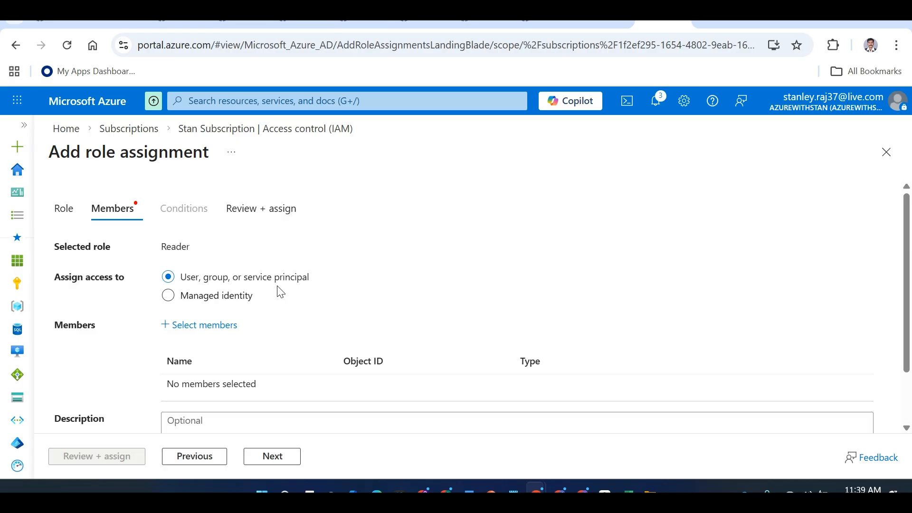
left_click(216, 327)
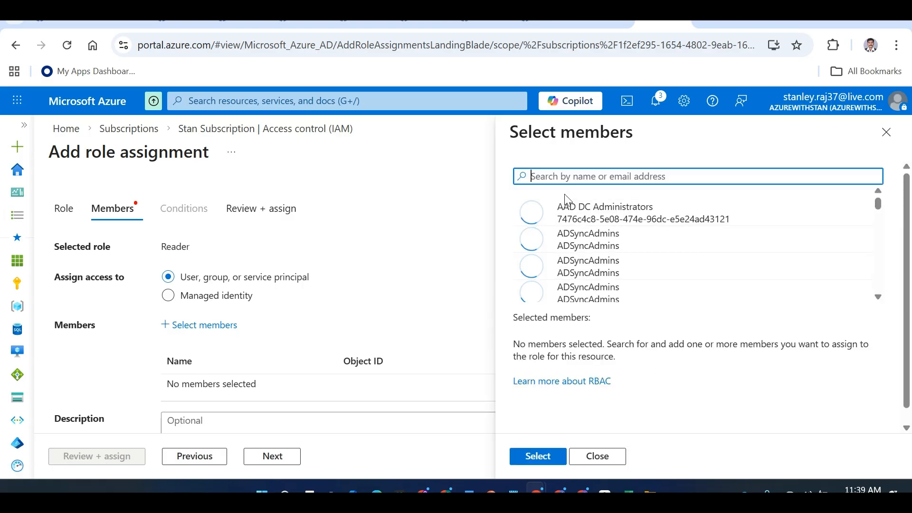
type("WebAdmins")
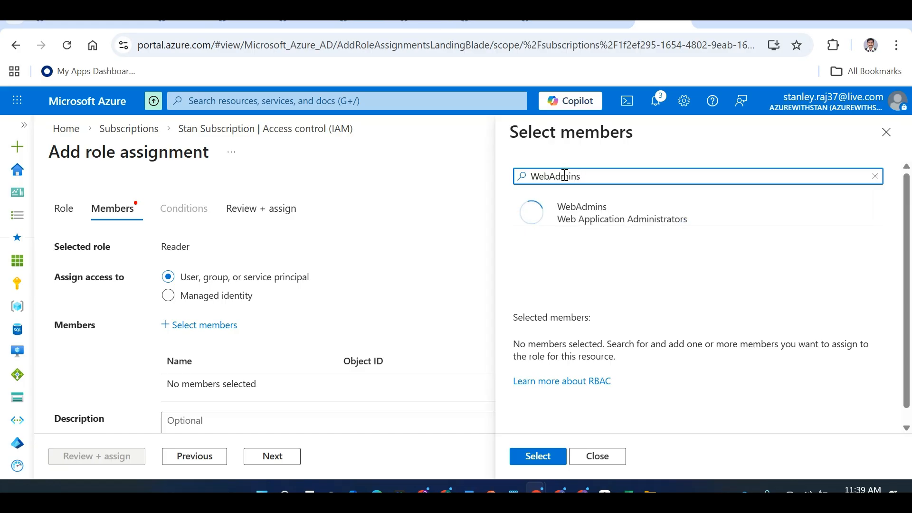
left_click(612, 212)
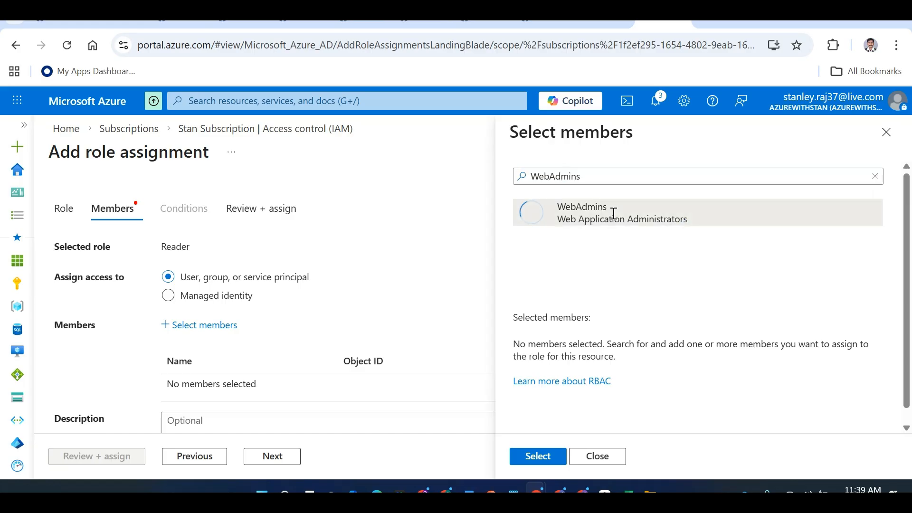
left_click(559, 456)
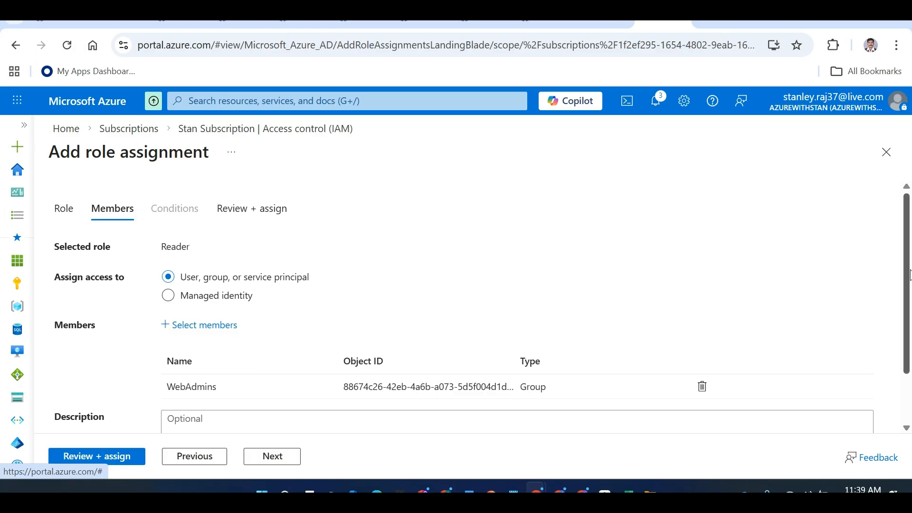
scroll(908, 338, "down", 2)
scroll(908, 338, "up", 2)
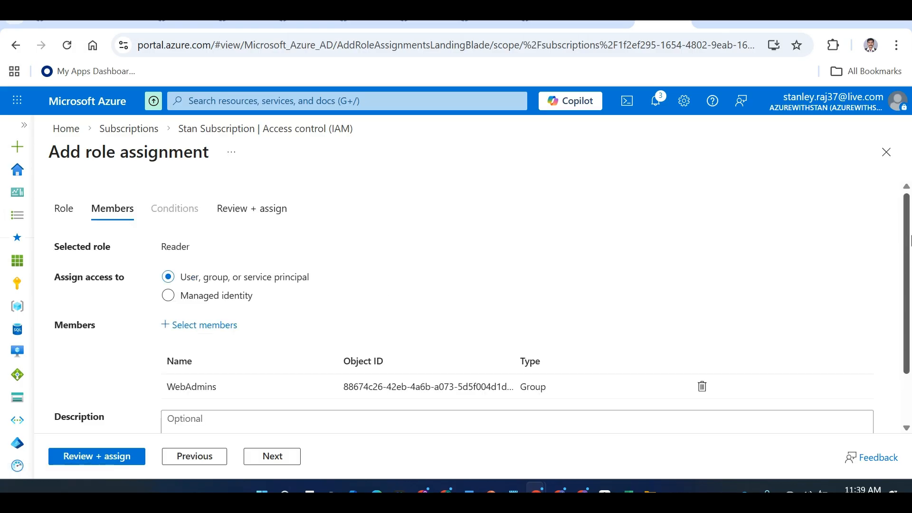
left_click(128, 457)
left_click(129, 457)
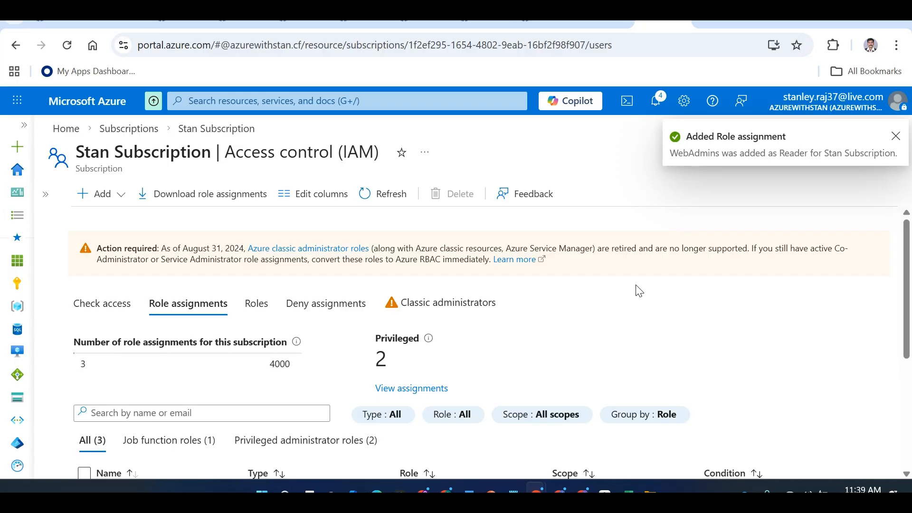
On the RBAC sheet, enter 'Default role (Inbuilt) / custom role' in C16
key("alt+Tab")
key("alt+Tab")
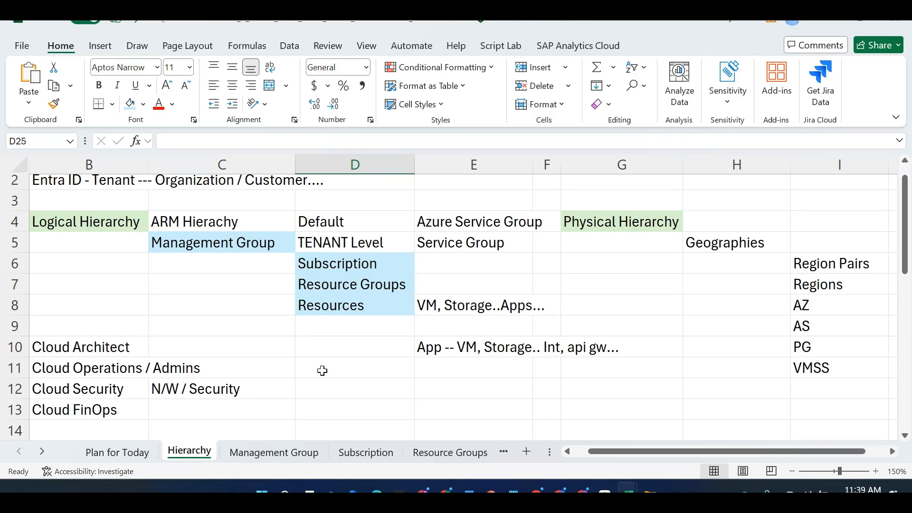
key("alt+Tab")
key("alt+Tab")
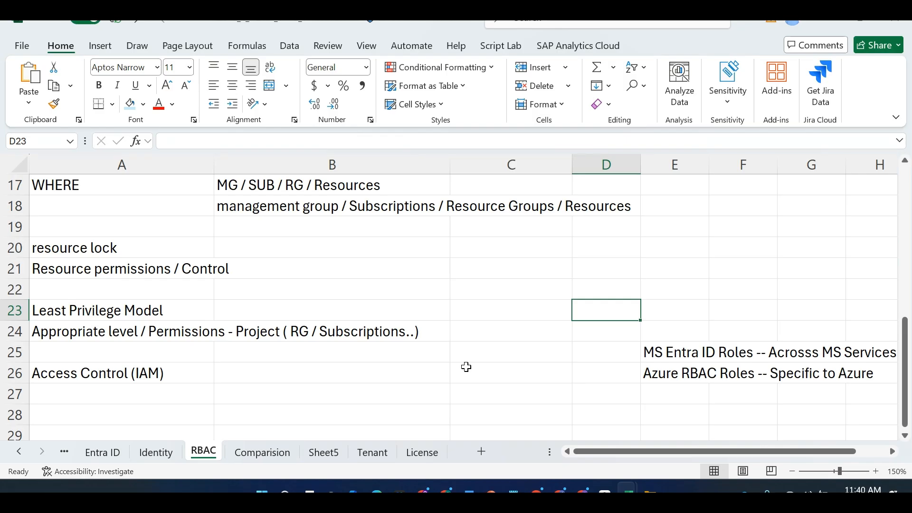
left_click_drag(910, 366, 856, 295)
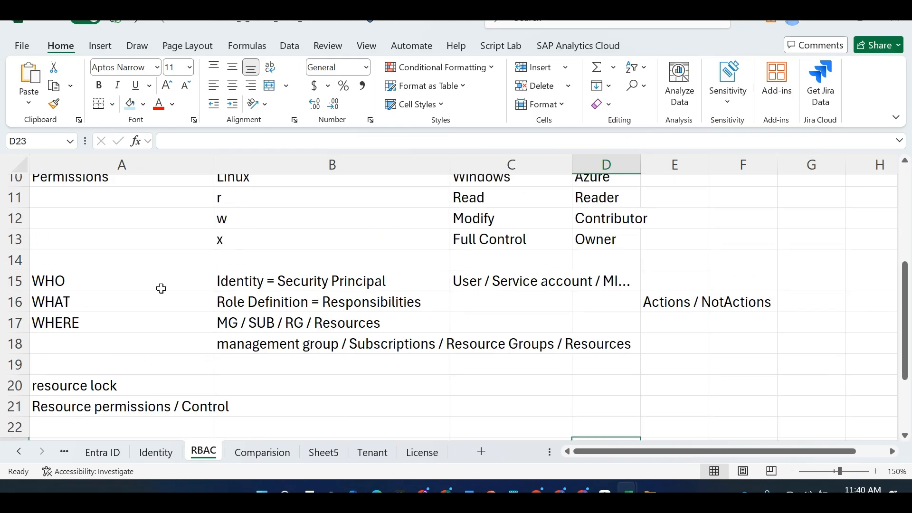
left_click_drag(116, 284, 115, 303)
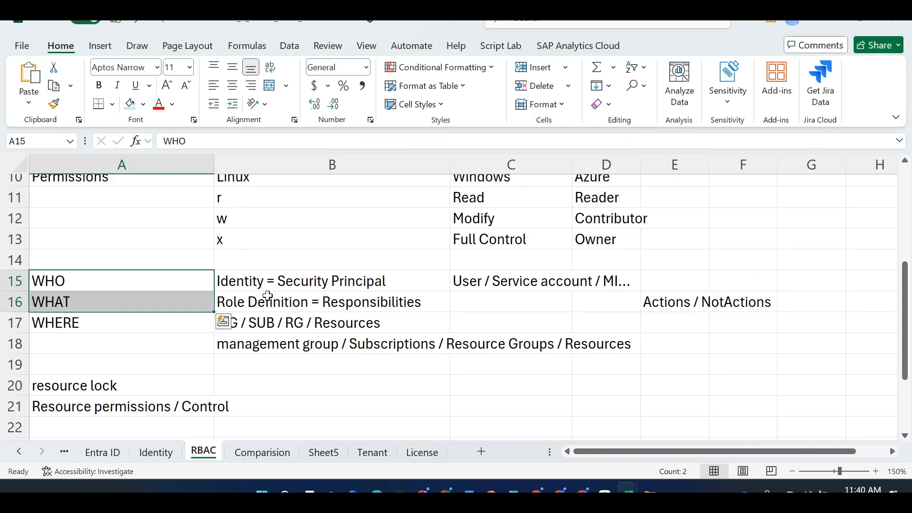
left_click(467, 301)
type("Deau")
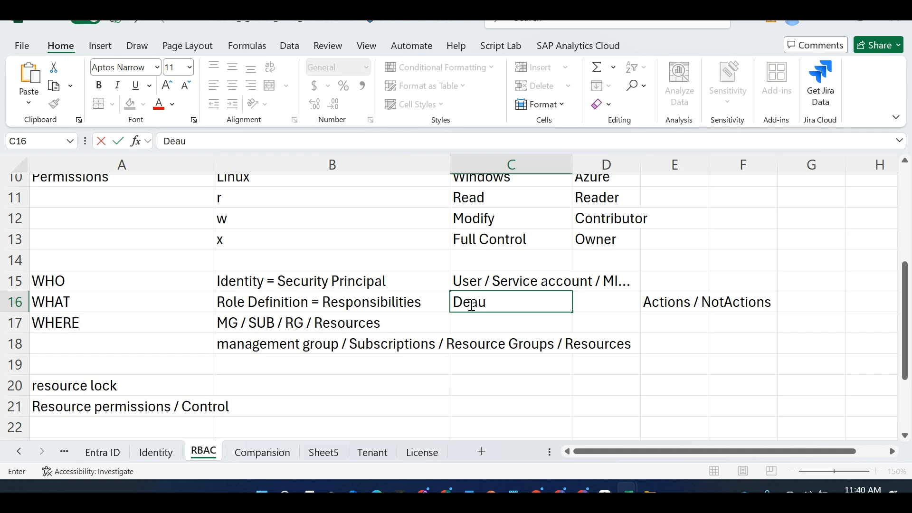
key("BackSpace")
key("BackSpace")
type("fault role")
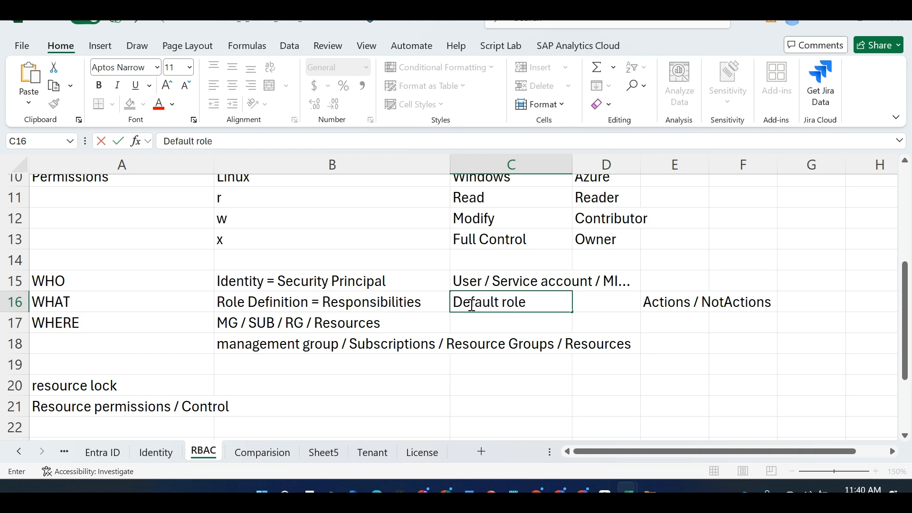
type(" (Inbuilt) / ")
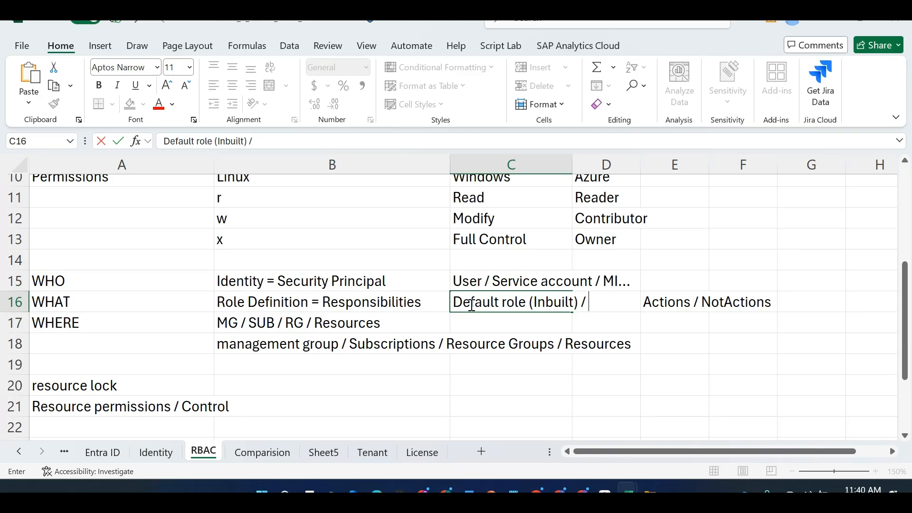
type("custom role")
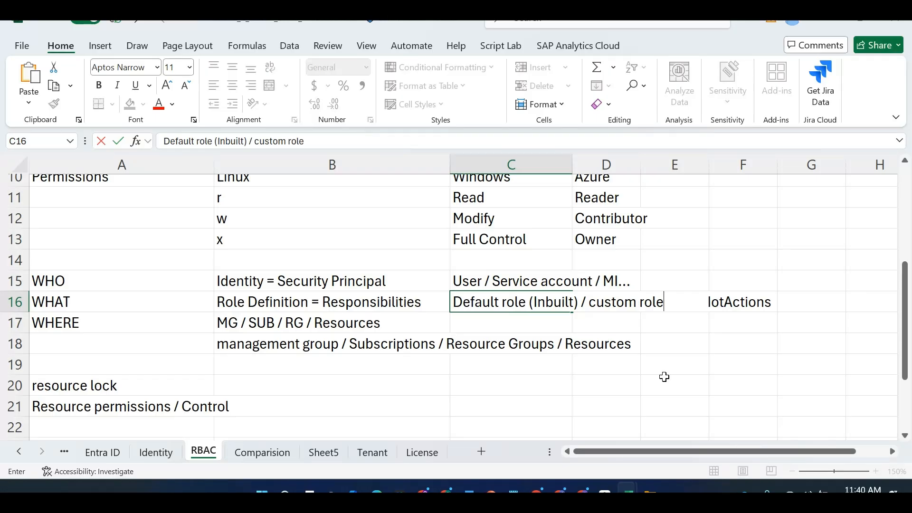
left_click(741, 406)
Move the Actions / NotActions note from E16 to G16 with cut and paste
left_click(683, 295)
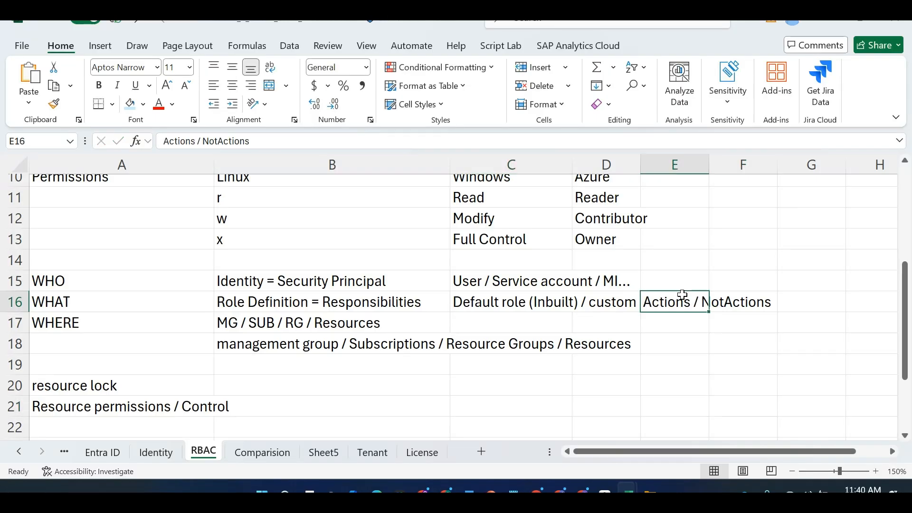
key("ctrl+x")
key("Right")
key("Right")
key("ctrl+v")
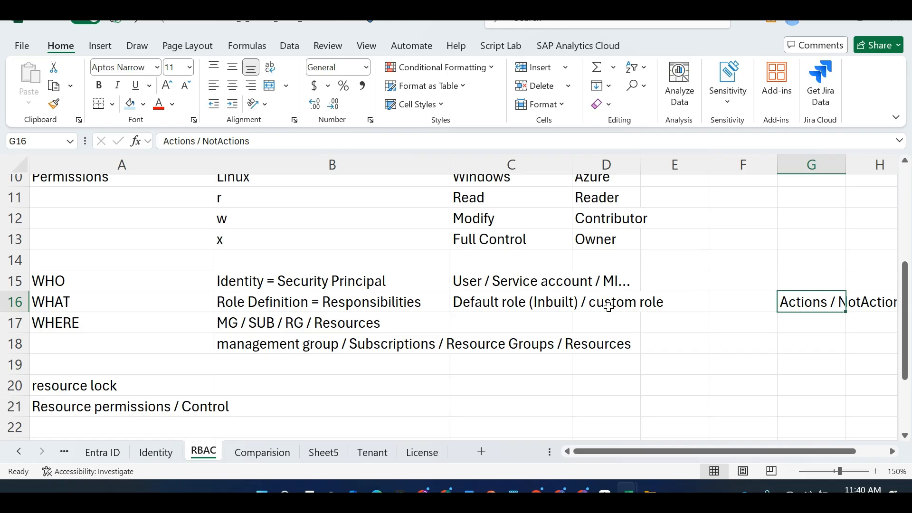
key("alt+Tab")
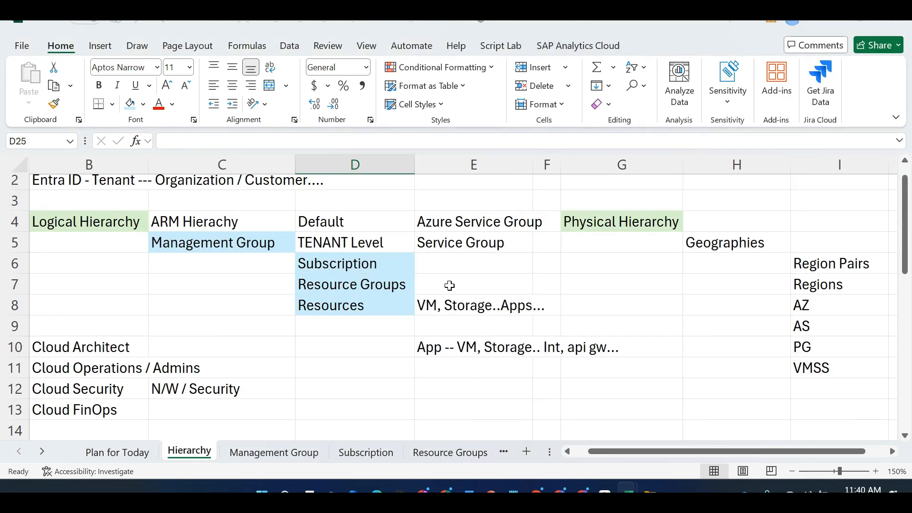
Start a new custom role from Access control (IAM), cloning the Contributor role
key("alt+Tab")
key("alt+Tab")
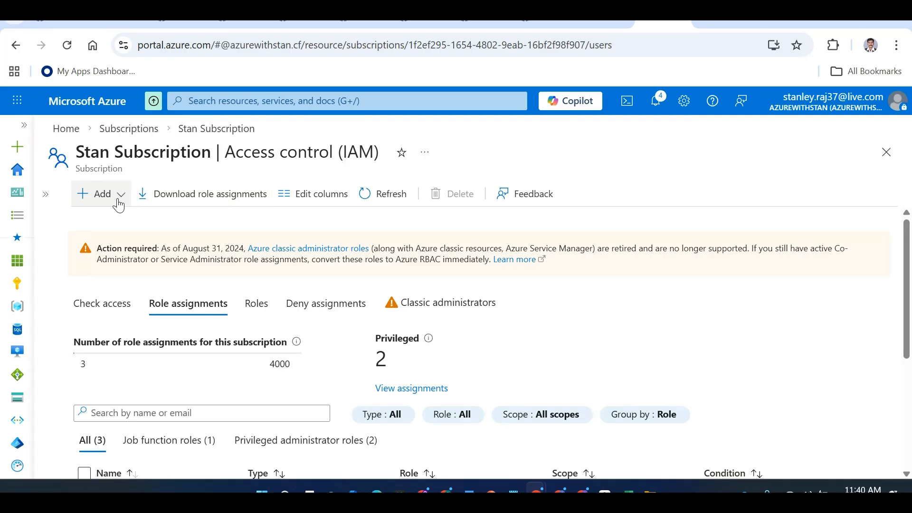
left_click(118, 193)
left_click(107, 266)
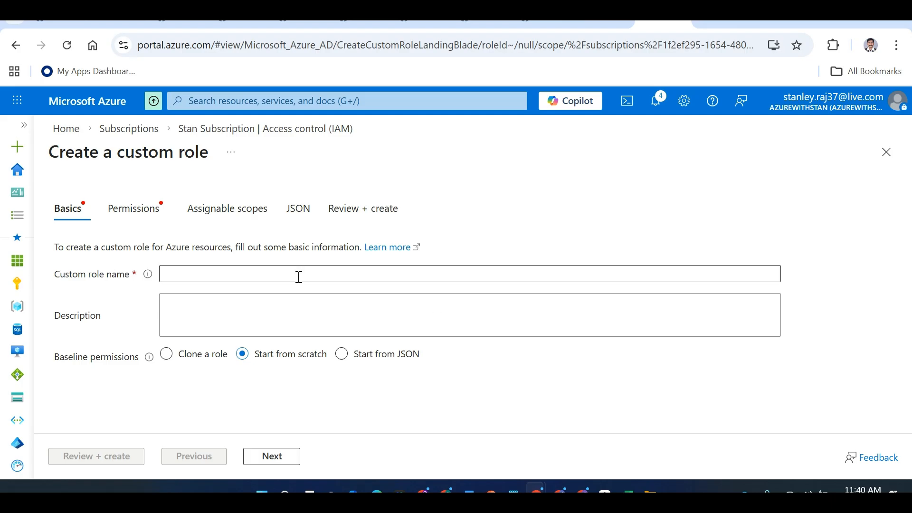
left_click(181, 361)
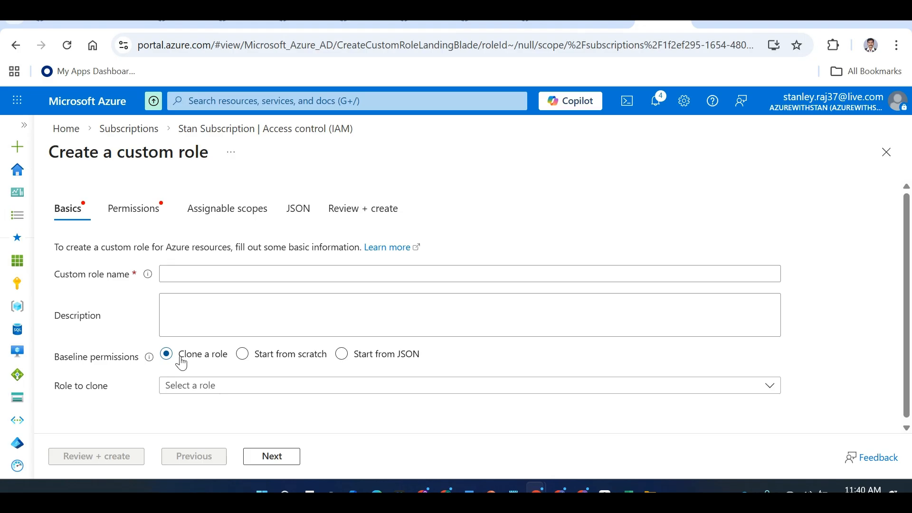
left_click(246, 390)
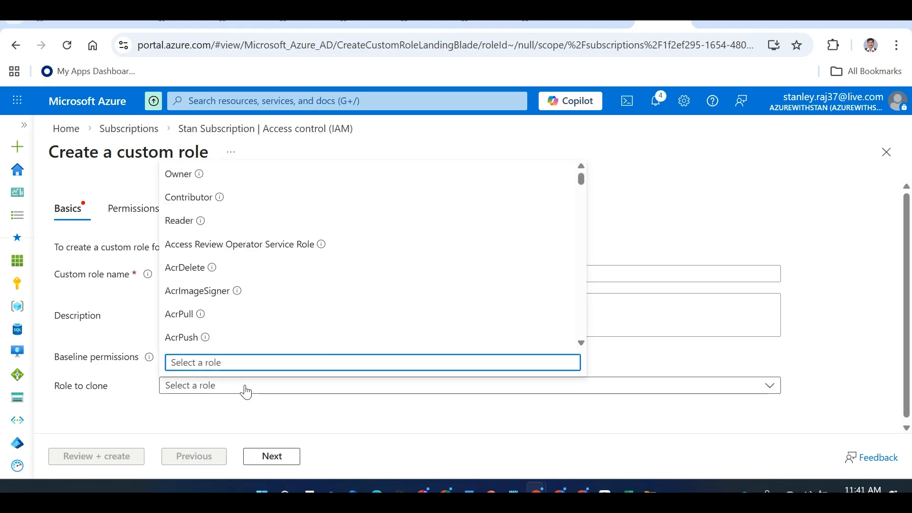
left_click(200, 198)
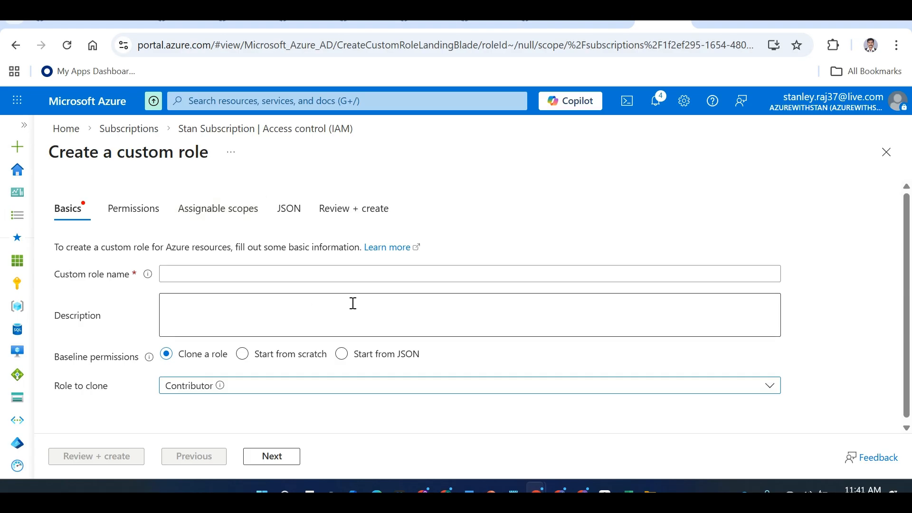
Name the custom role StanCustomContributor and continue to its permissions
left_click(199, 272)
type("u")
key("BackSpace")
type("Custm")
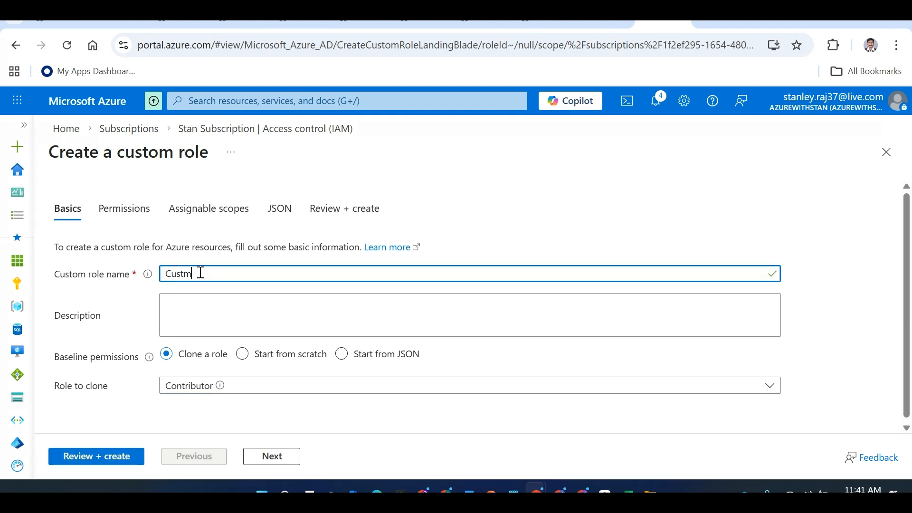
key("BackSpace")
type("omCo")
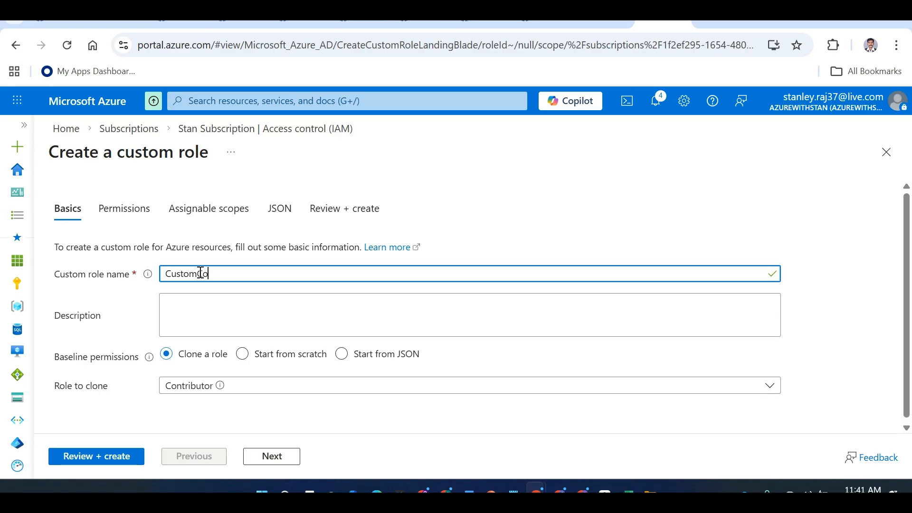
type("ntributor")
key("Left")
key("Left")
key("Left")
key("Left")
key("Left")
key("Left")
key("Left")
key("Left")
key("Left")
key("Left")
key("Left")
key("Left")
key("Left")
key("Left")
key("Left")
type("Stan")
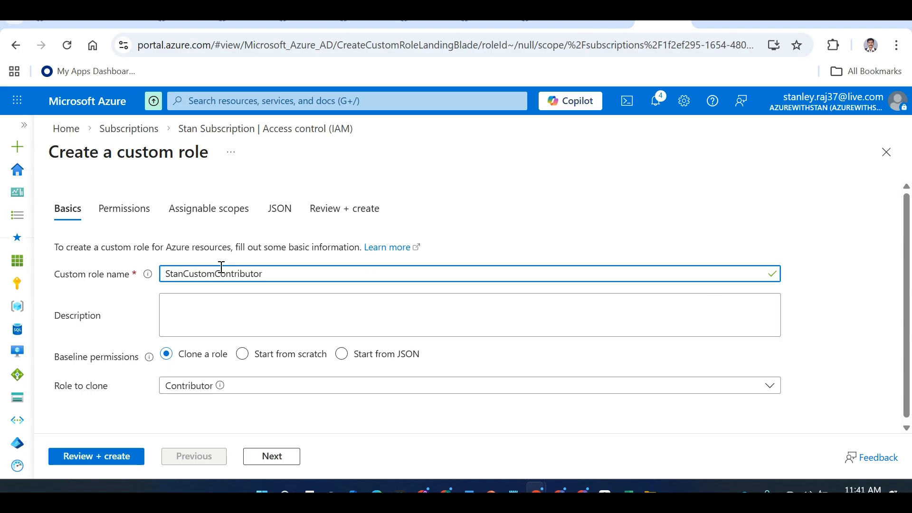
left_click_drag(910, 263, 911, 271)
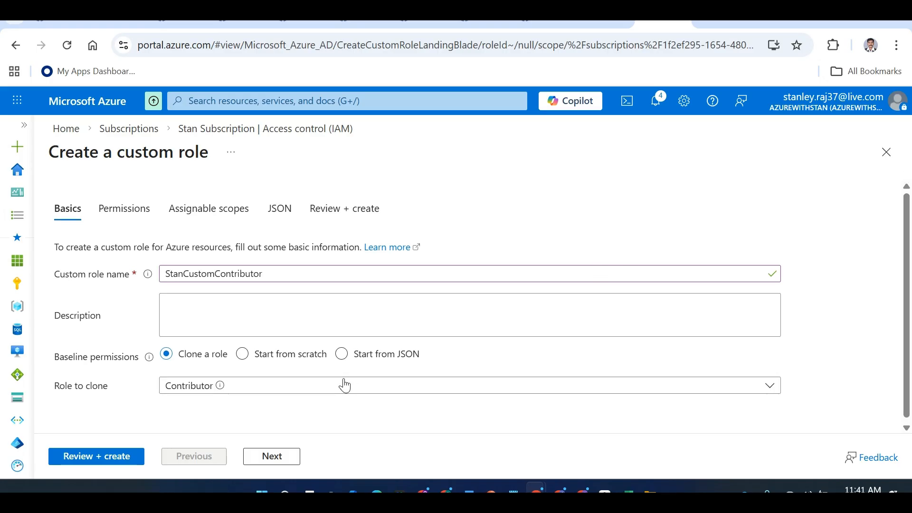
left_click(272, 459)
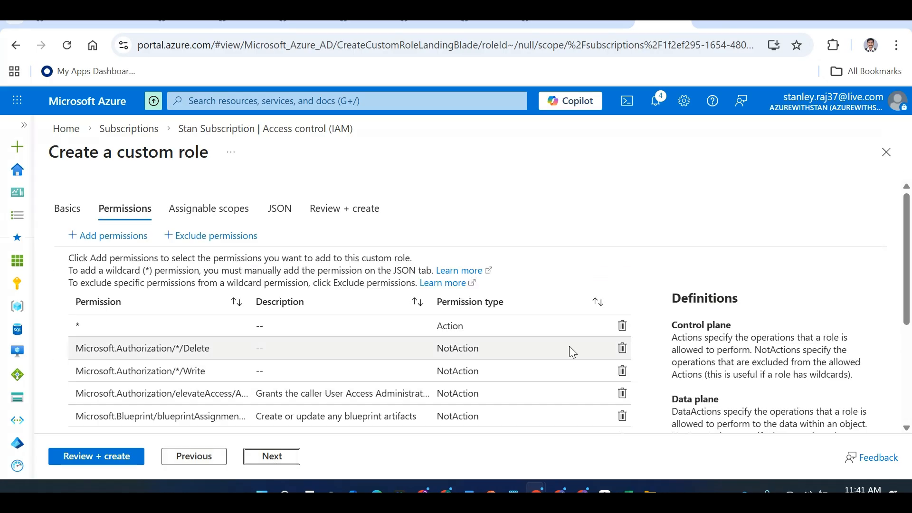
Delete the Microsoft.Authorization/*/Write NotAction, then open the Add permissions panel
mouse_move(910, 236)
left_mouse_down()
mouse_move(910, 317)
mouse_move(910, 236)
left_mouse_up()
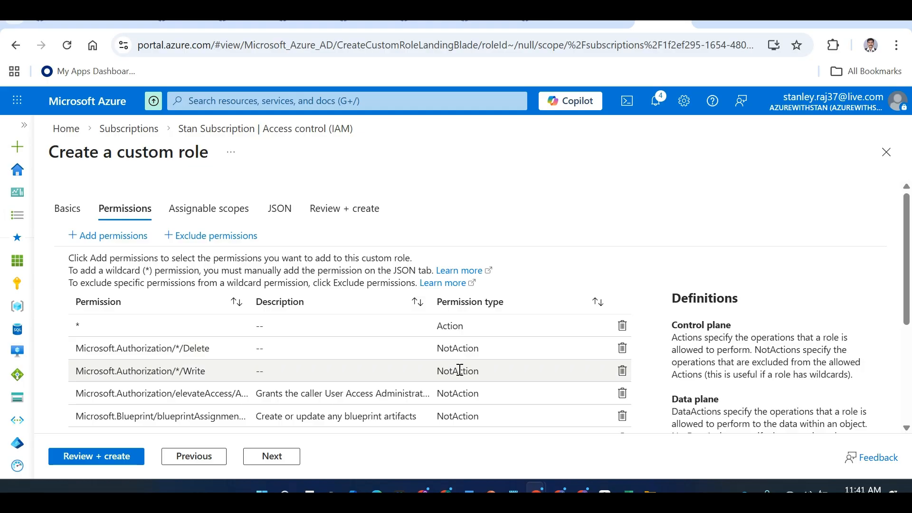
left_click_drag(908, 247, 909, 261)
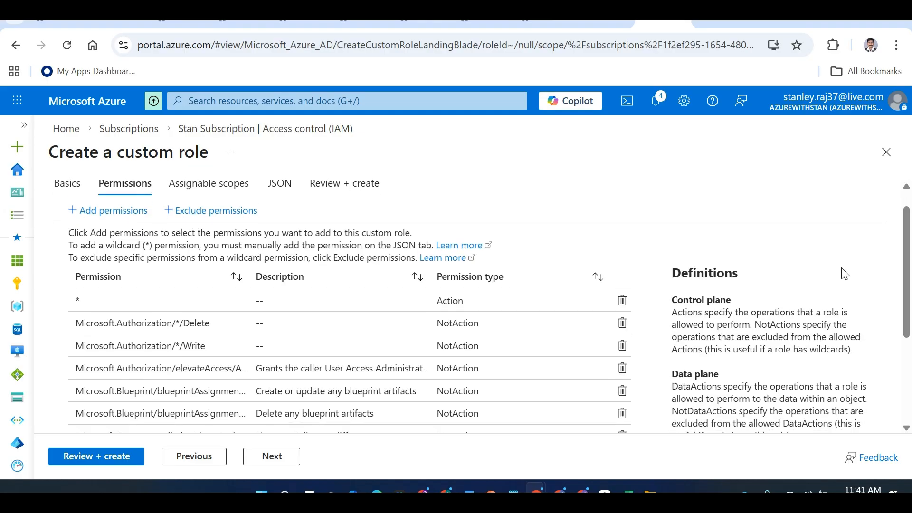
left_click(623, 347)
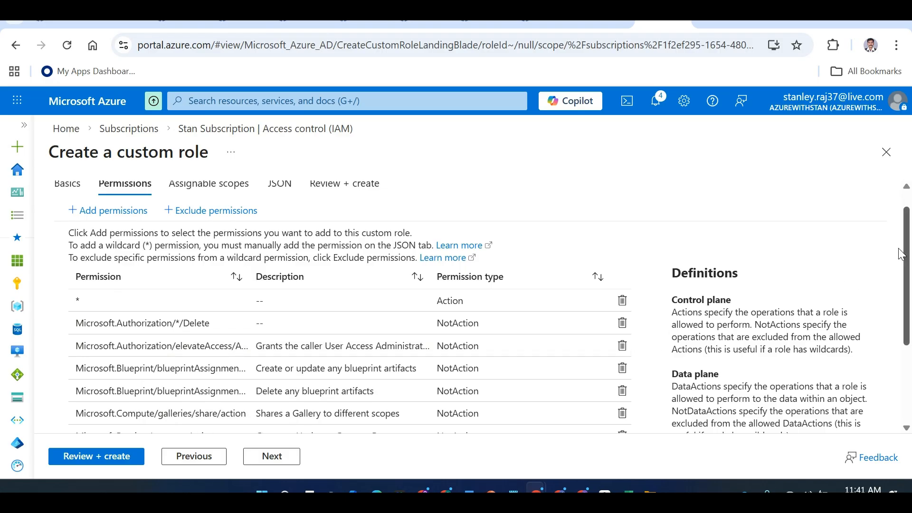
left_click_drag(908, 227, 909, 213)
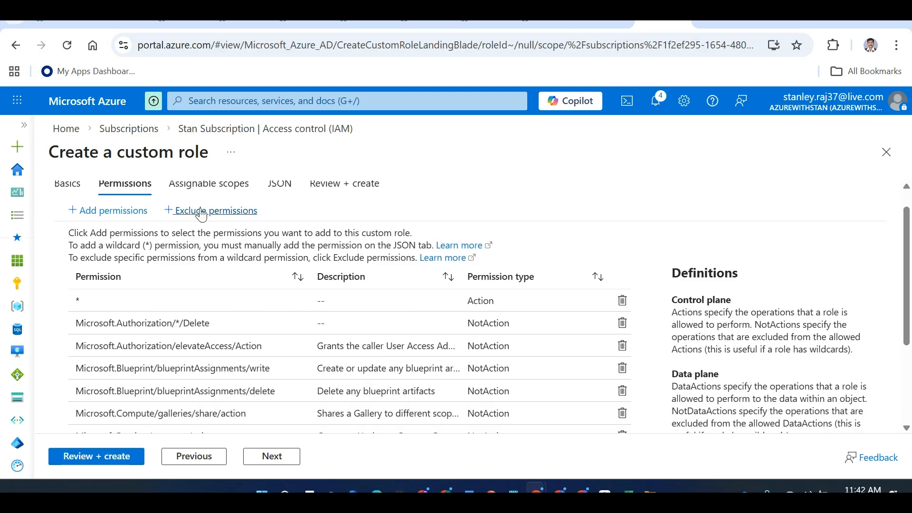
left_click(109, 212)
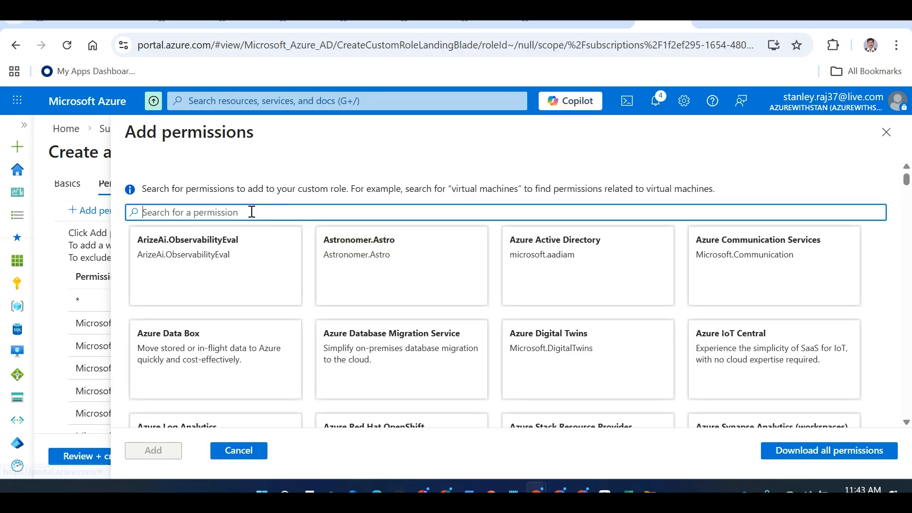
type("*")
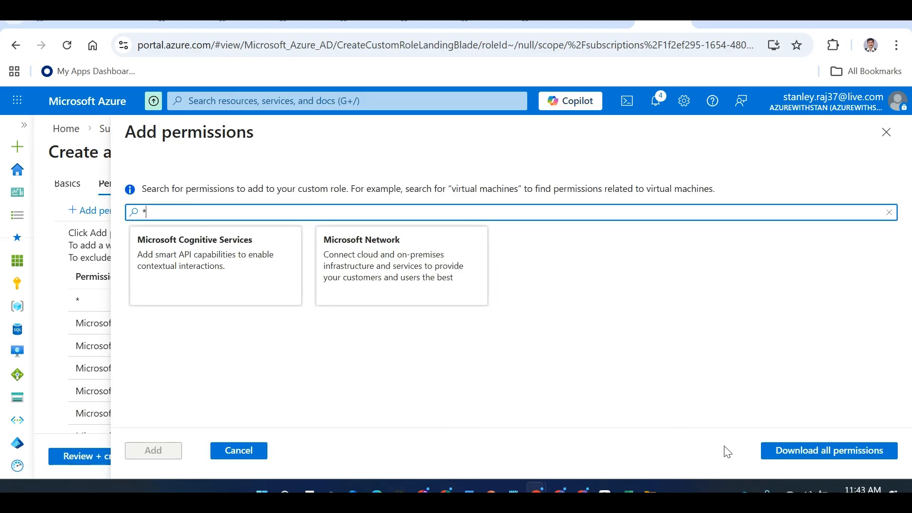
key("BackSpace")
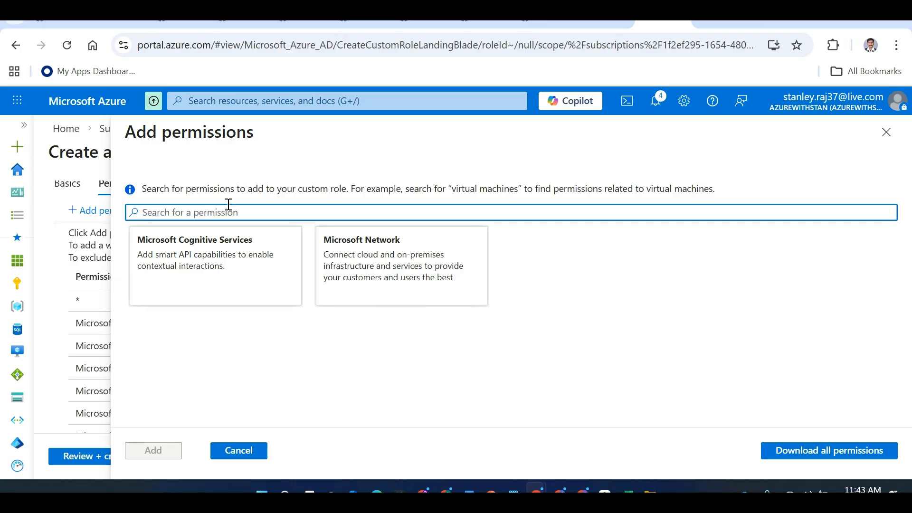
type("Mic")
key("BackSpace")
key("BackSpace")
key("BackSpace")
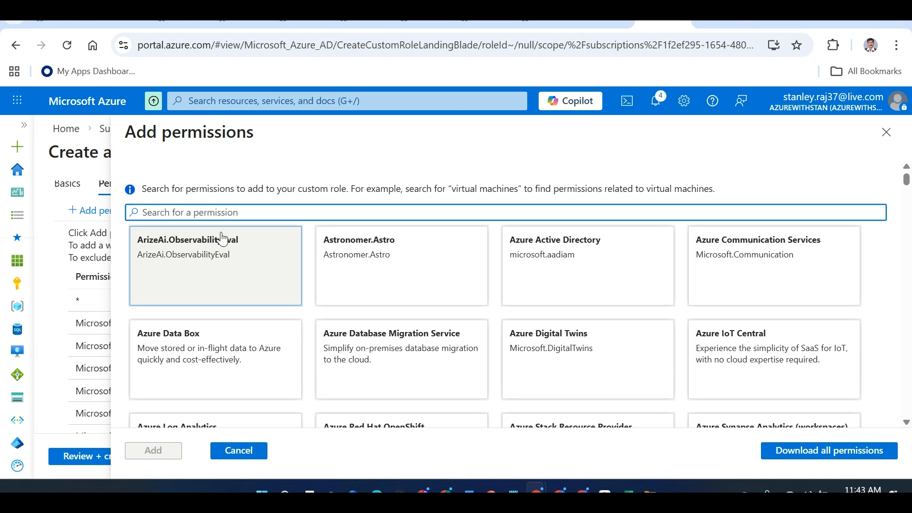
left_click(647, 277)
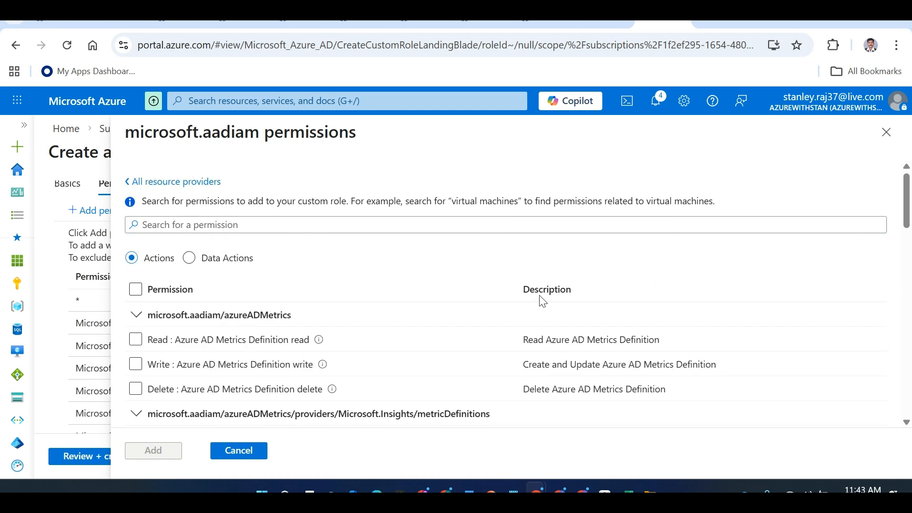
left_click(135, 366)
left_click(142, 451)
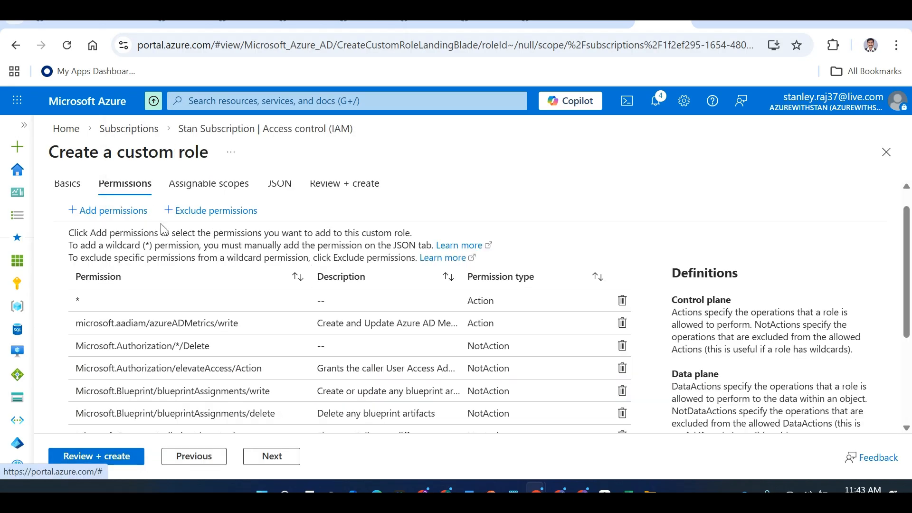
left_click(127, 215)
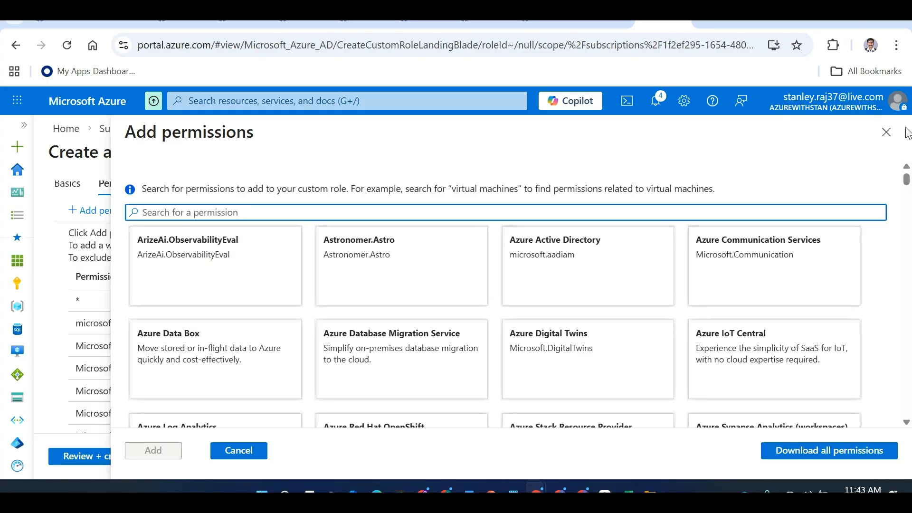
left_click(886, 132)
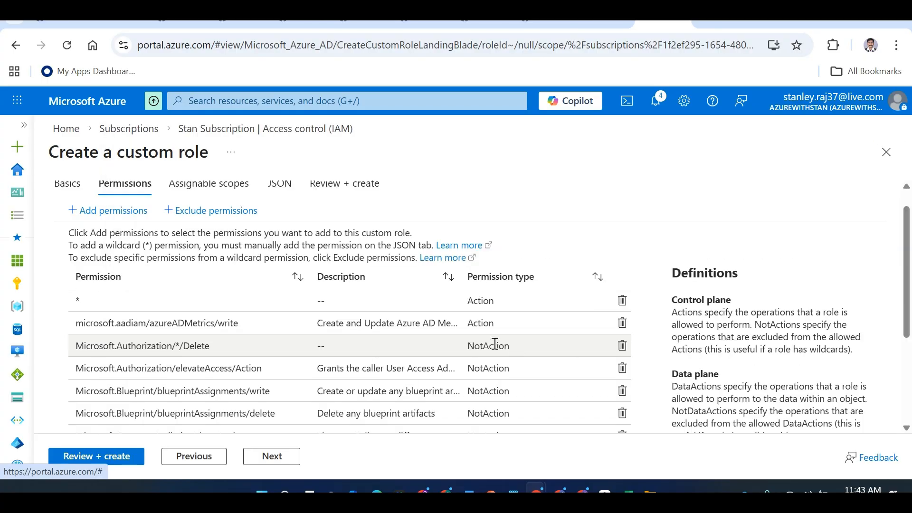
double_click(482, 323)
double_click(491, 346)
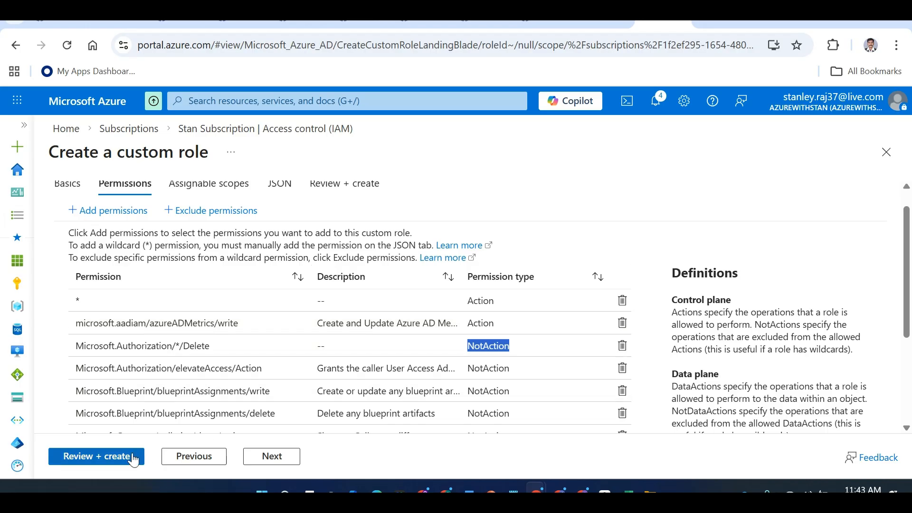
On Assignable scopes, add a scope and browse the Subscription and Resource group scope types
left_click(208, 189)
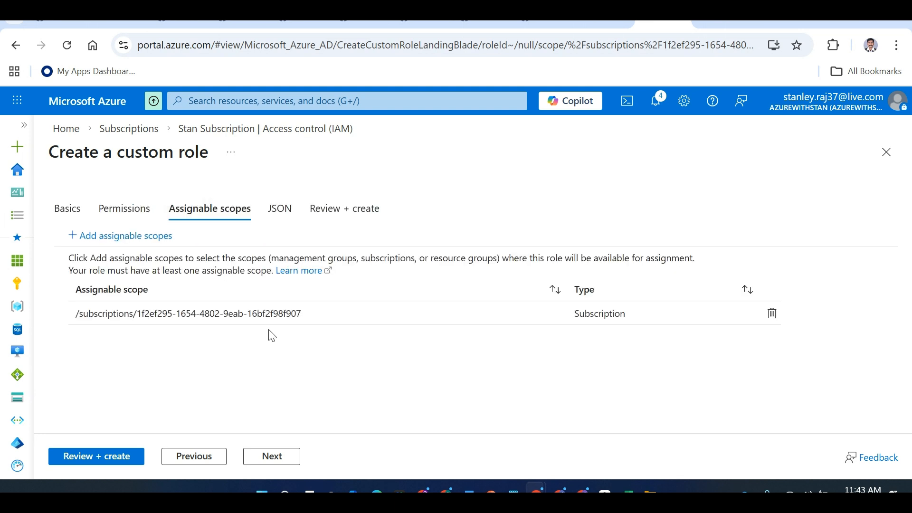
left_click_drag(300, 314, 80, 317)
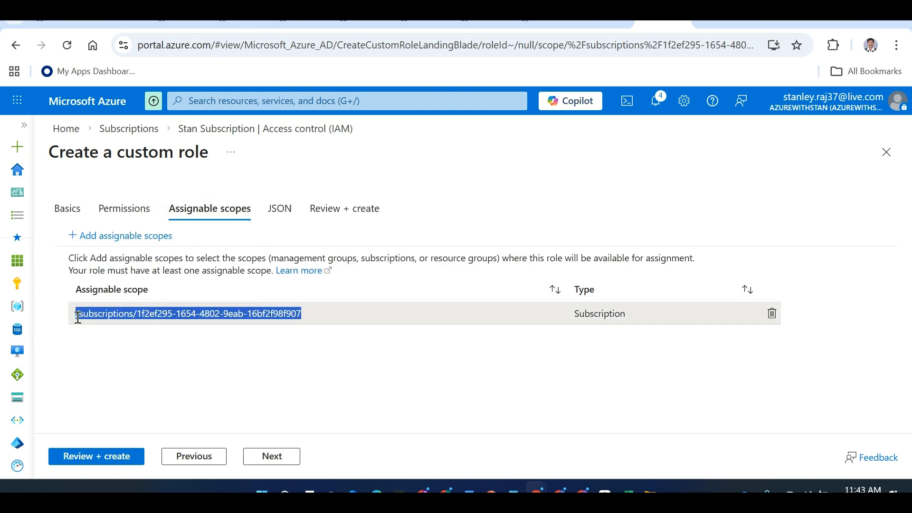
left_click(122, 237)
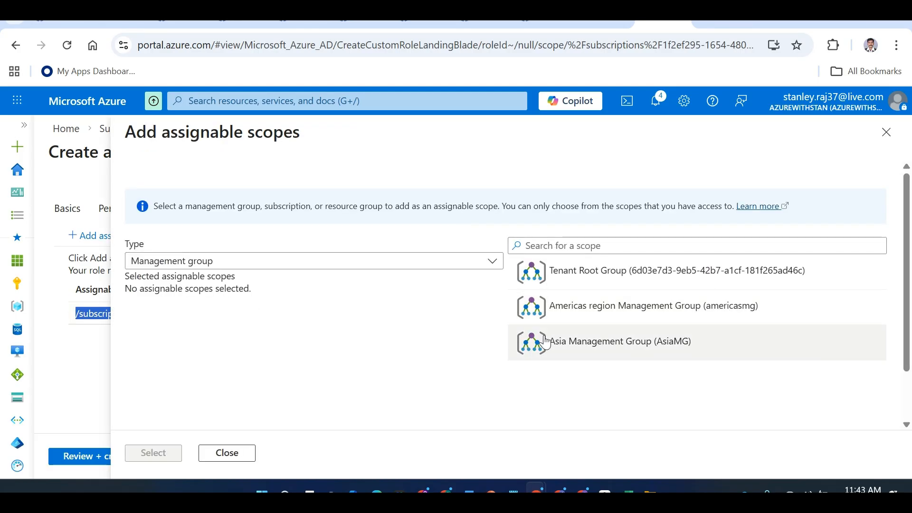
left_click(431, 262)
left_click(275, 303)
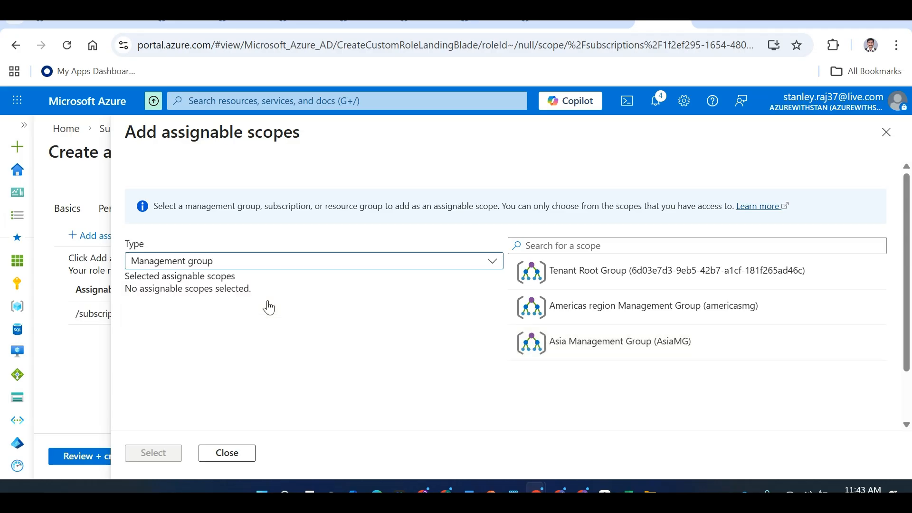
left_click(290, 273)
left_click(239, 328)
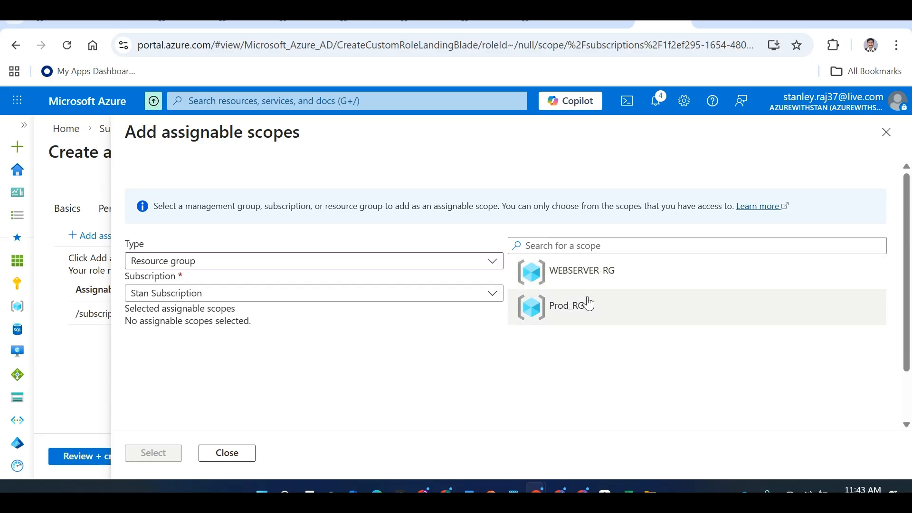
key("alt+Tab")
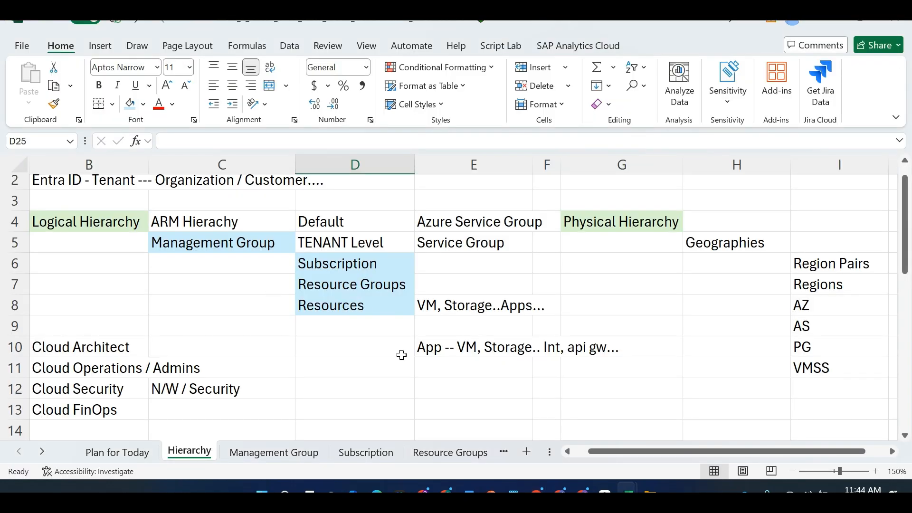
Point out the WHERE entry in A17 of the Excel RBAC notes, then head back to Azure
key("alt+Tab")
key("alt+Tab")
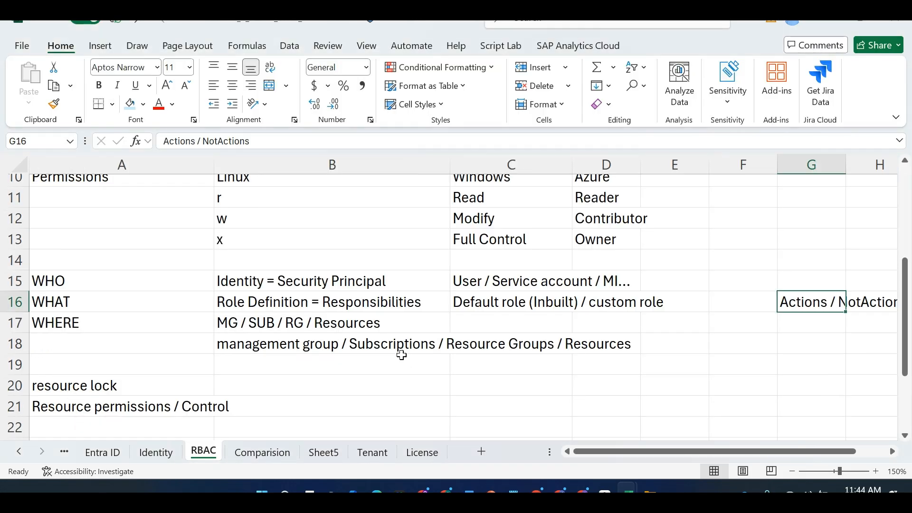
left_click(199, 324)
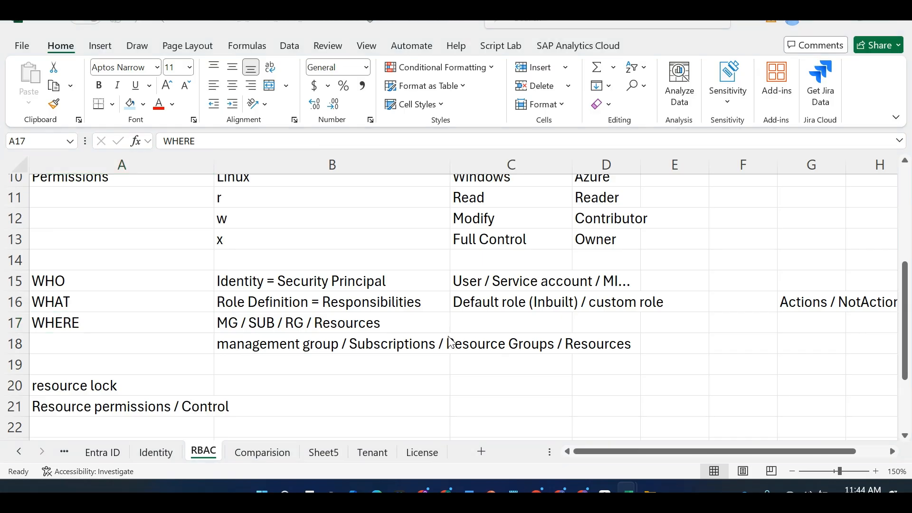
key("alt+Tab")
key("alt+Tab")
key("Tab")
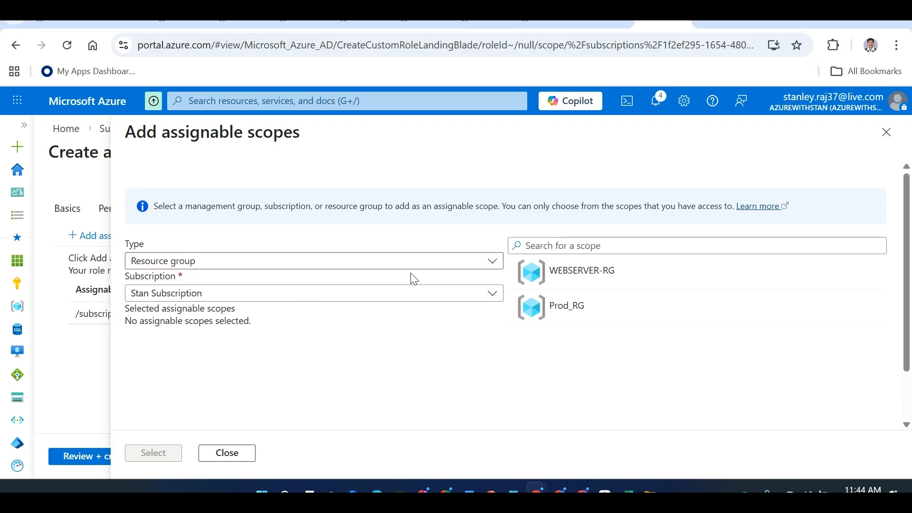
Scope the role to Stan Subscription, then review, create and acknowledge StanCustomContributor
left_click(315, 266)
left_click(251, 306)
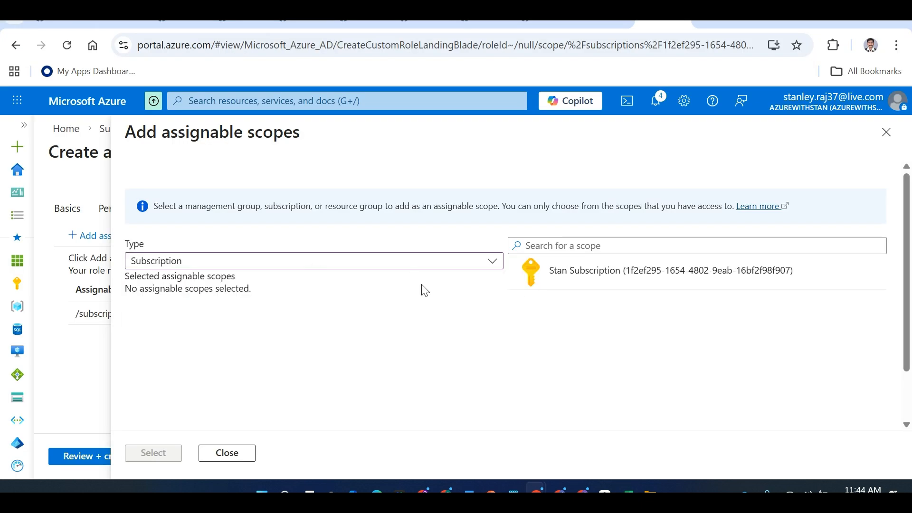
left_click(594, 277)
left_click(153, 453)
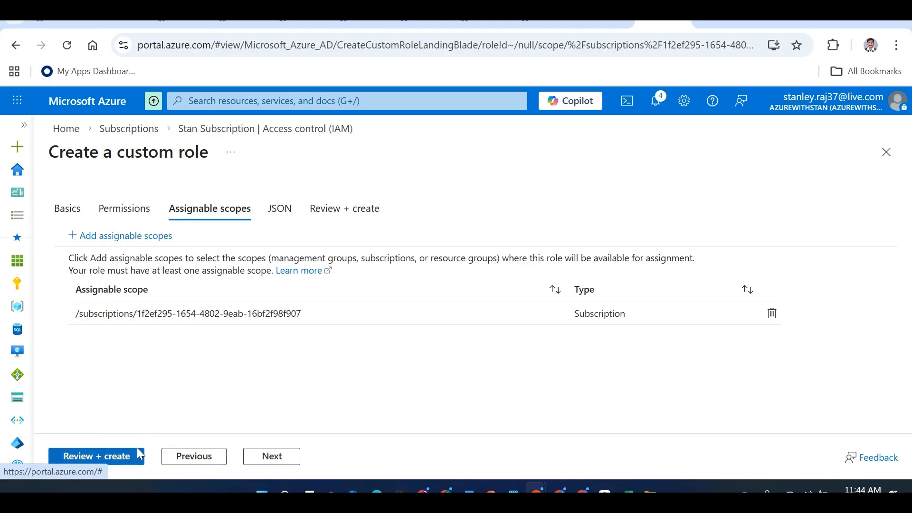
left_click(127, 459)
left_click(93, 464)
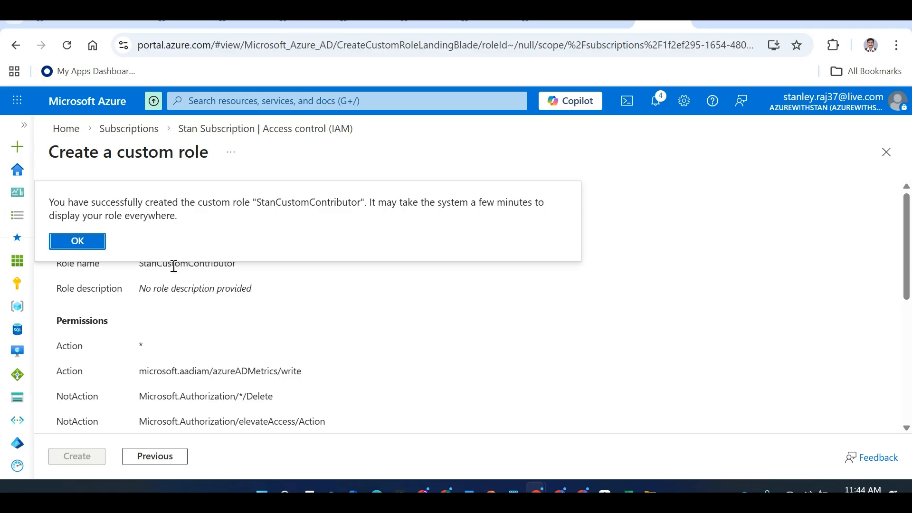
left_click(87, 241)
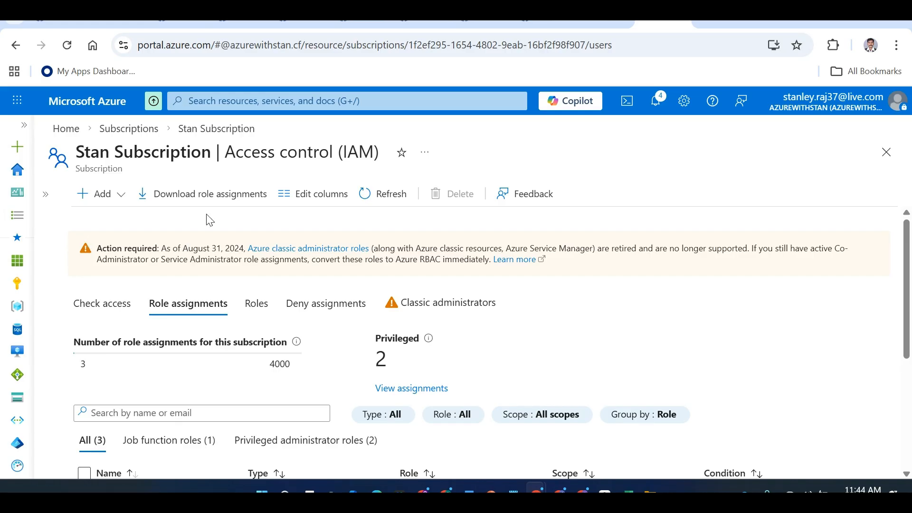
Go from Subscriptions to the Resource groups list, open WEBSERVER-RG and its Access control (IAM)
left_click(127, 138)
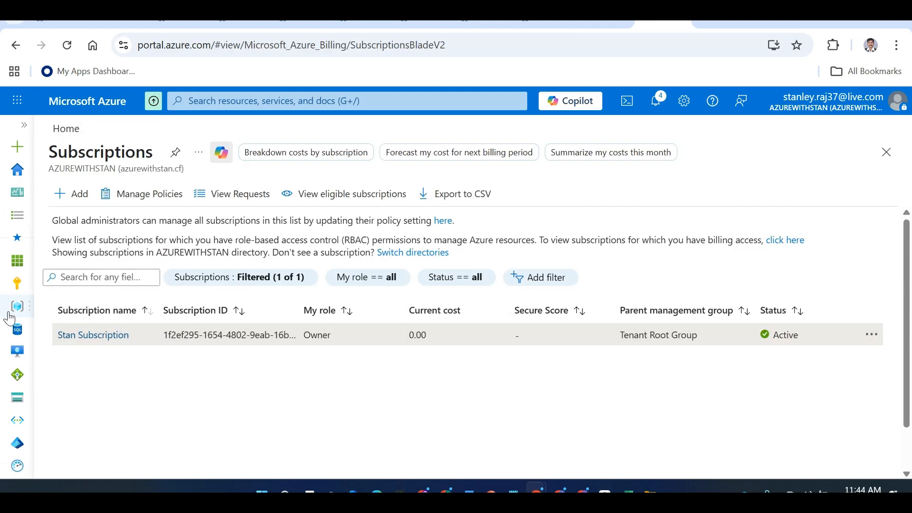
mouse_move(17, 307)
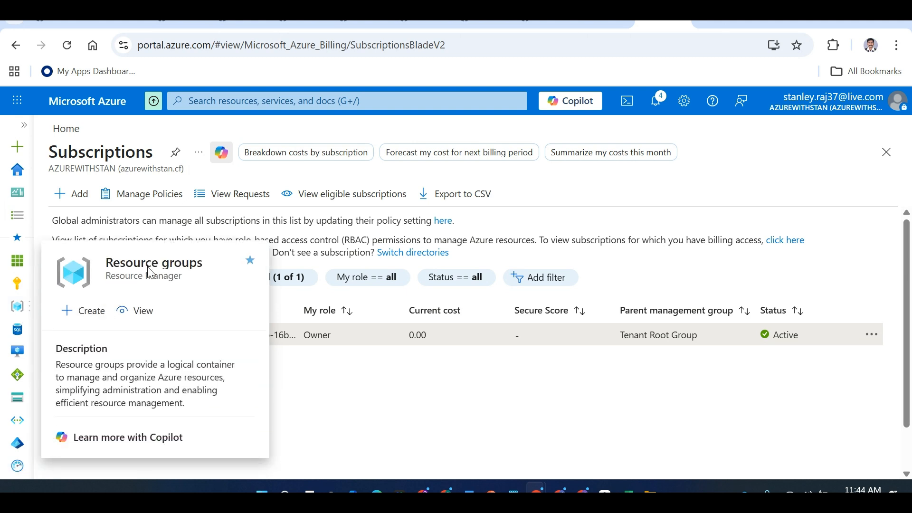
left_click(142, 313)
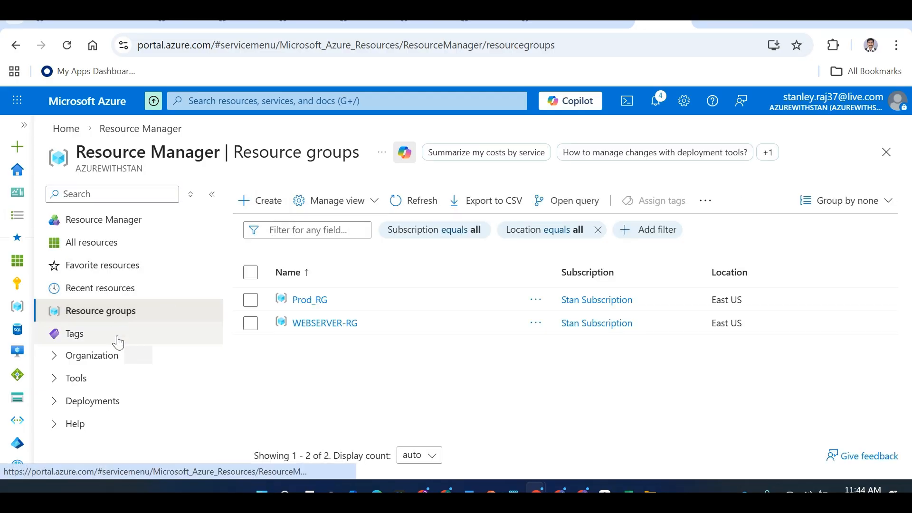
left_click(306, 323)
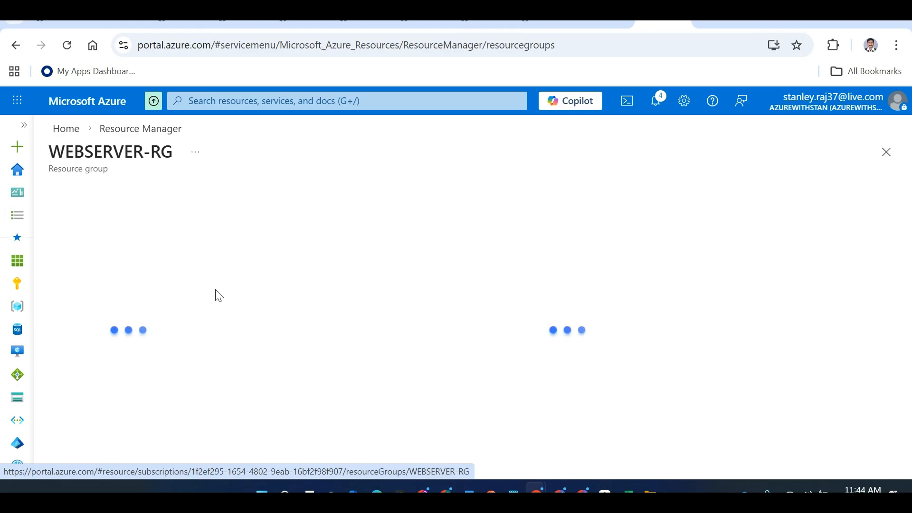
left_click(136, 270)
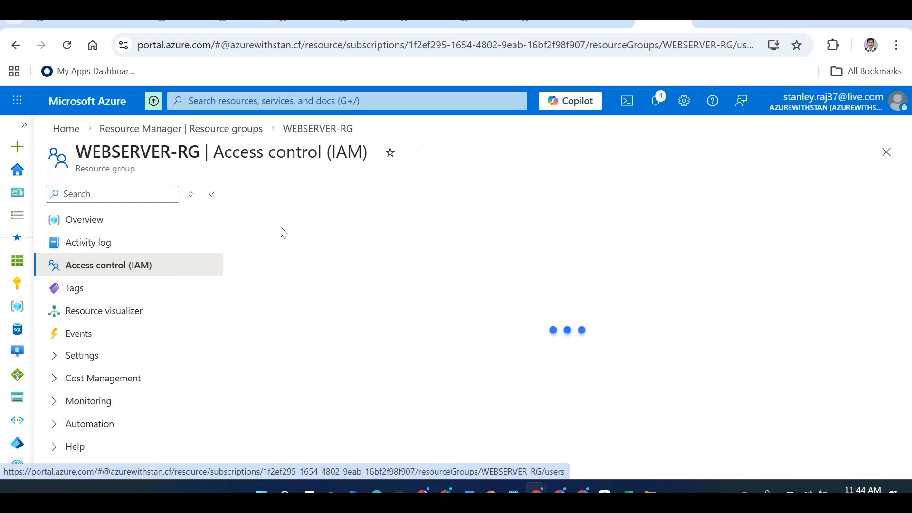
Check View my access on WEBSERVER-RG, showing Reader inherited via WebAdmins, then return Home
left_click(286, 195)
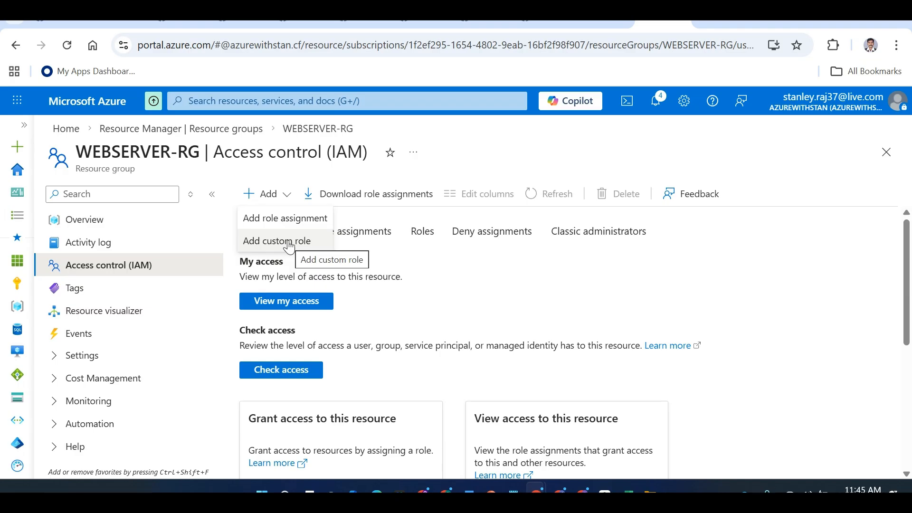
double_click(560, 305)
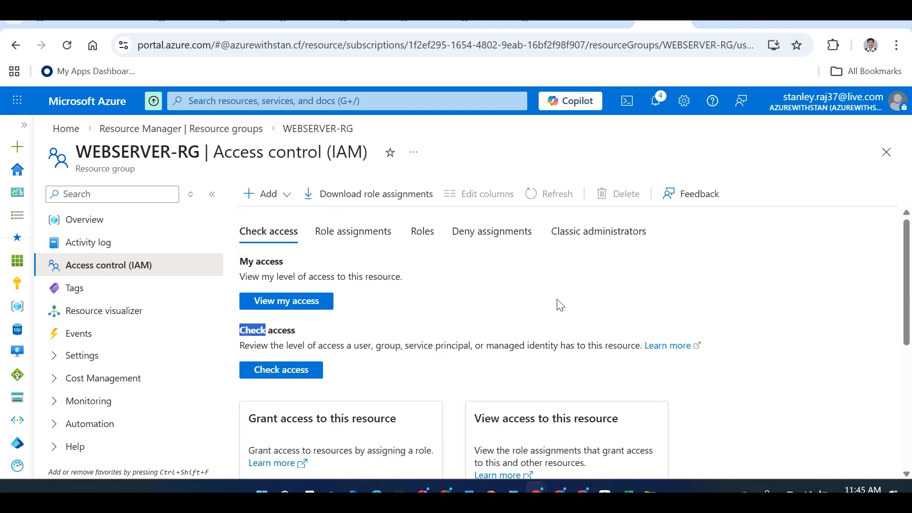
left_click(472, 281)
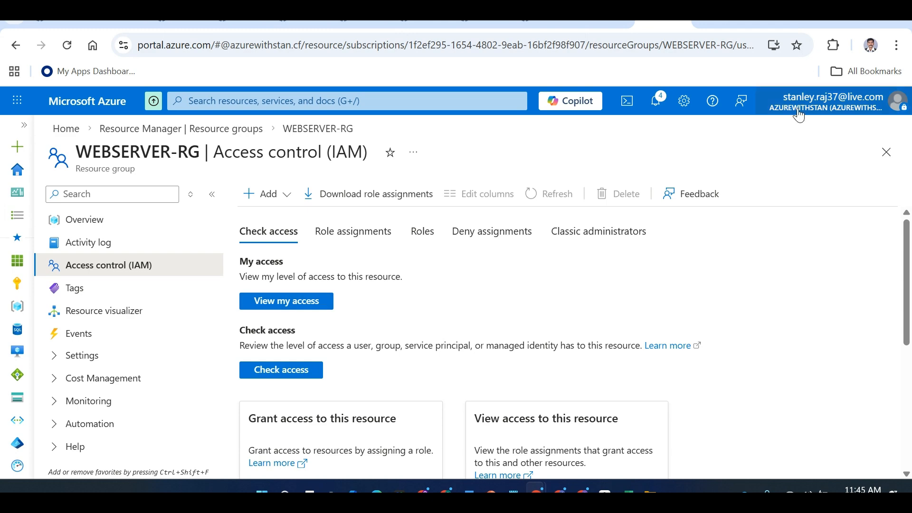
left_click(287, 311)
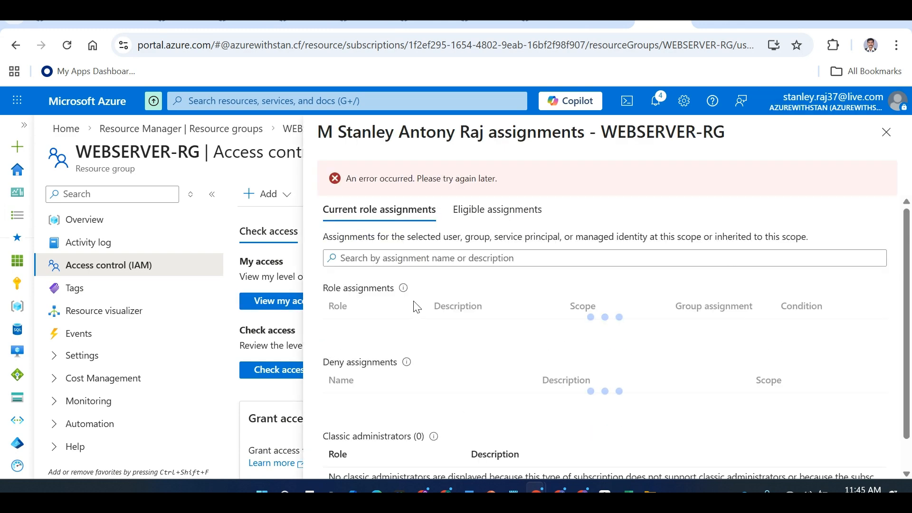
left_click_drag(911, 271, 911, 334)
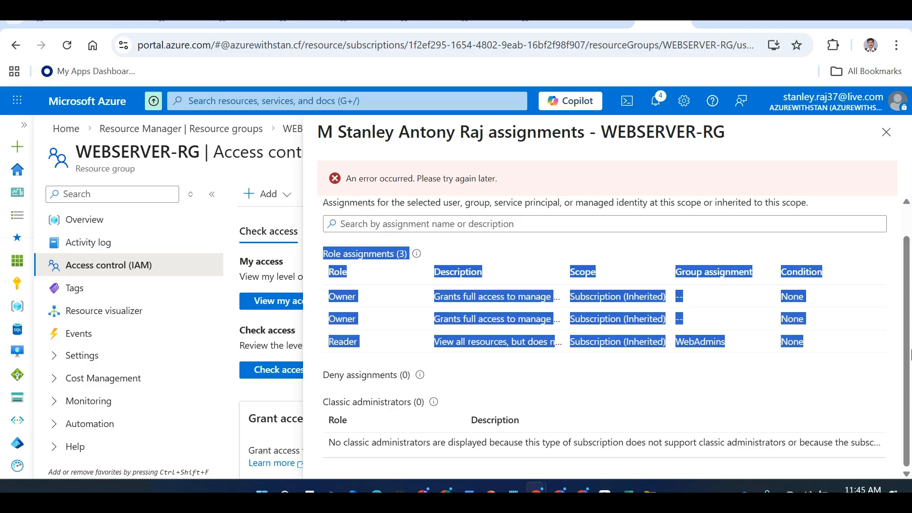
left_click(893, 360)
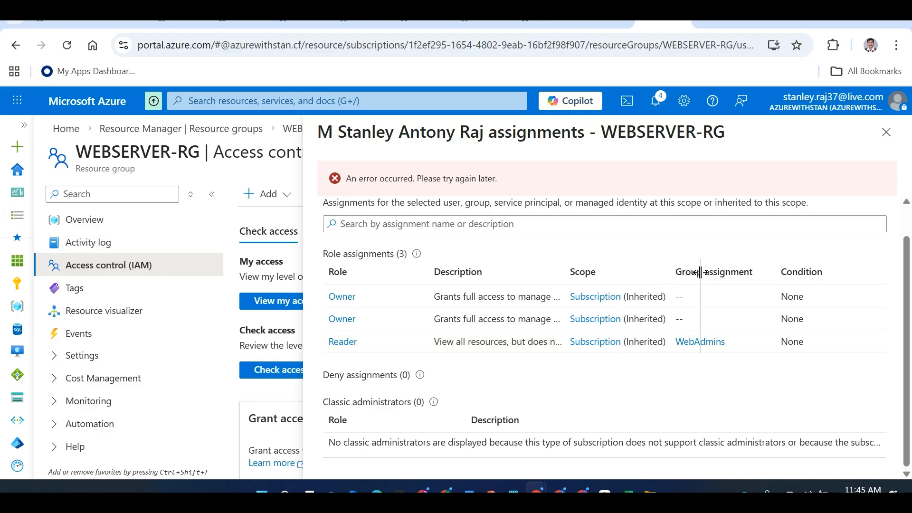
left_click_drag(700, 272, 700, 273)
left_click_drag(735, 344, 675, 350)
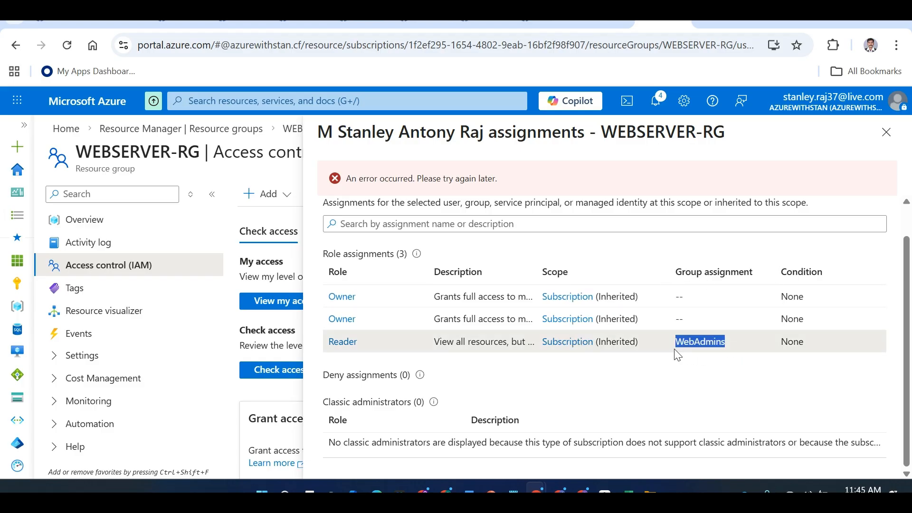
left_click_drag(536, 272, 618, 277)
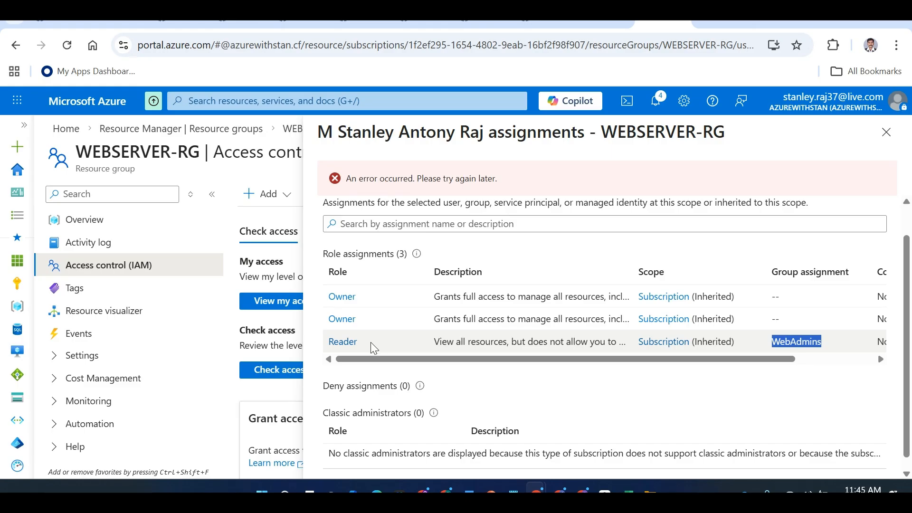
left_click(887, 133)
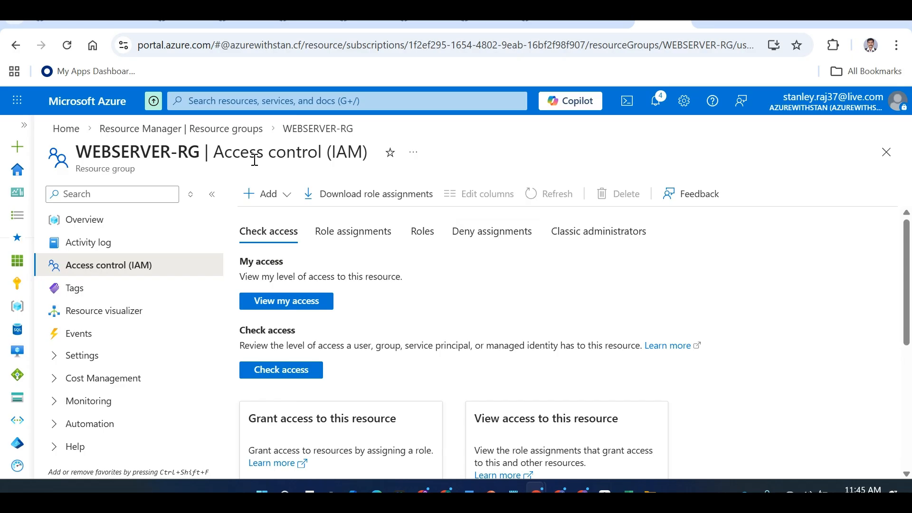
left_click(64, 129)
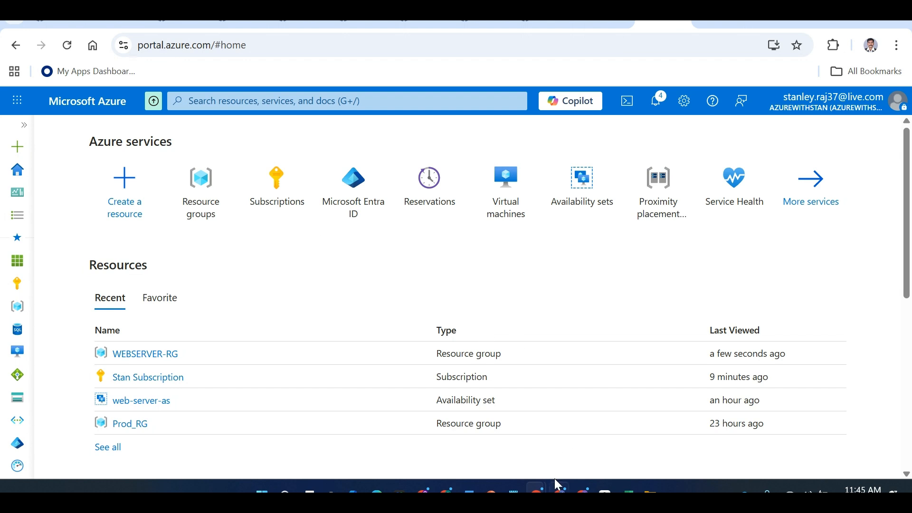
In Microsoft Entra ID's All users list, select and open the first user's profile
mouse_move(536, 489)
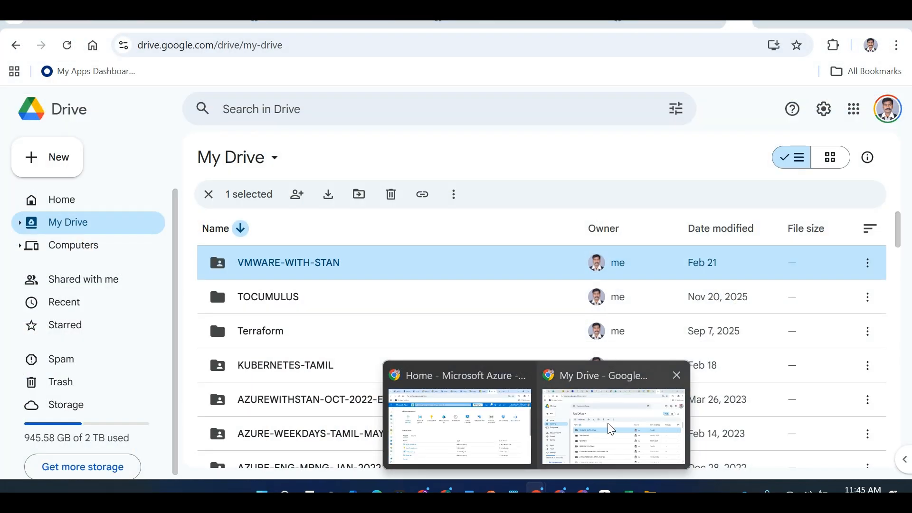
left_click(448, 429)
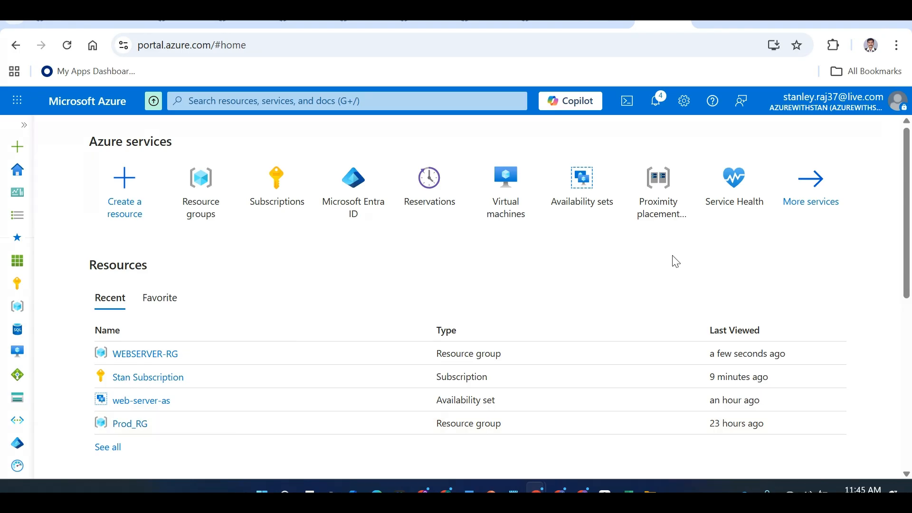
left_click(330, 195)
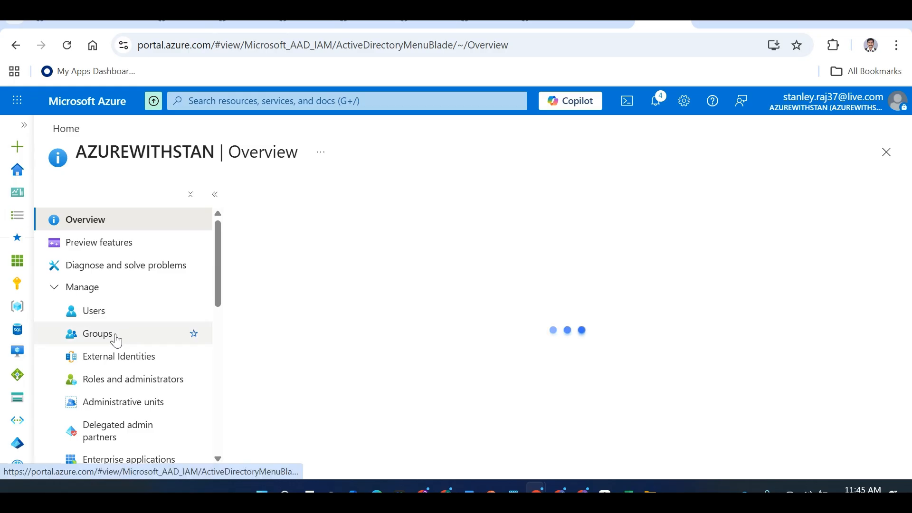
left_click(107, 312)
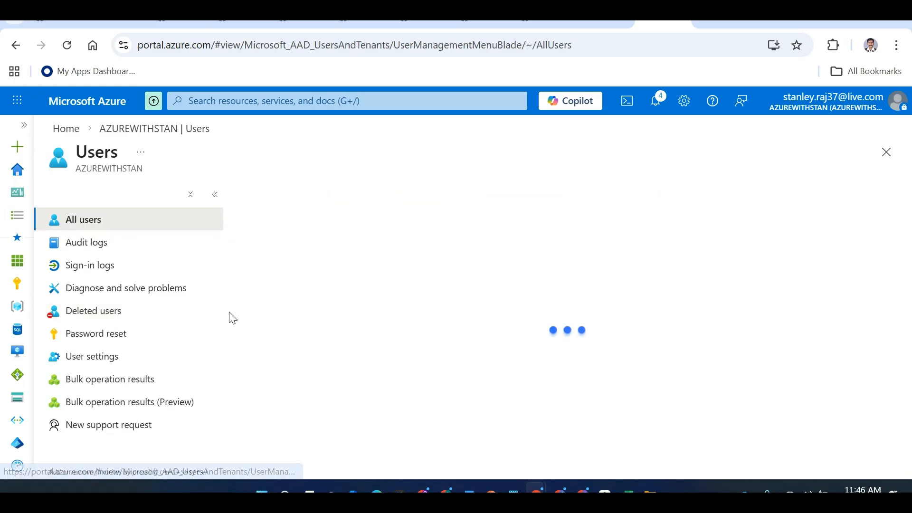
left_click(138, 334)
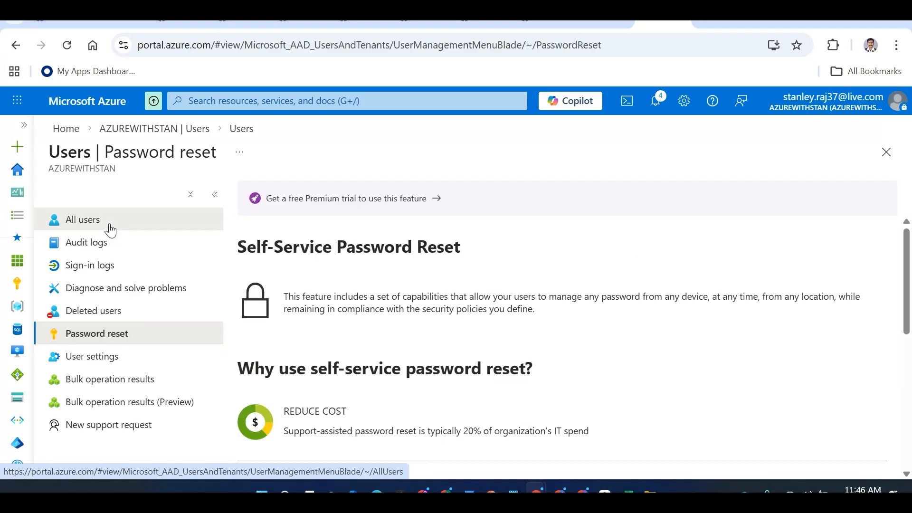
left_click(109, 229)
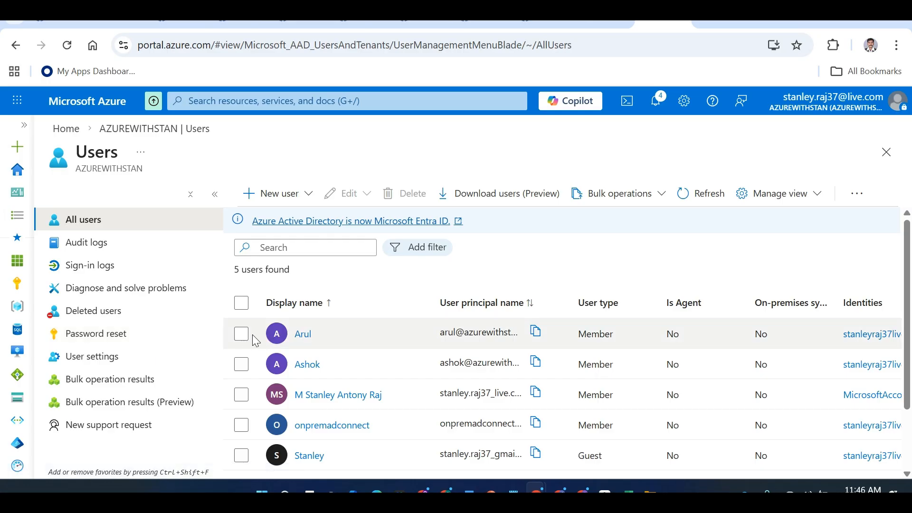
left_click(241, 334)
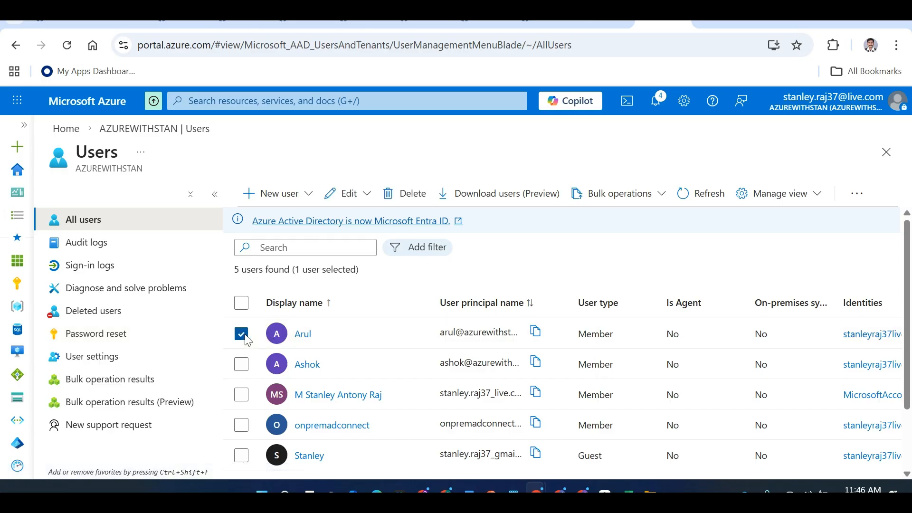
left_click(300, 335)
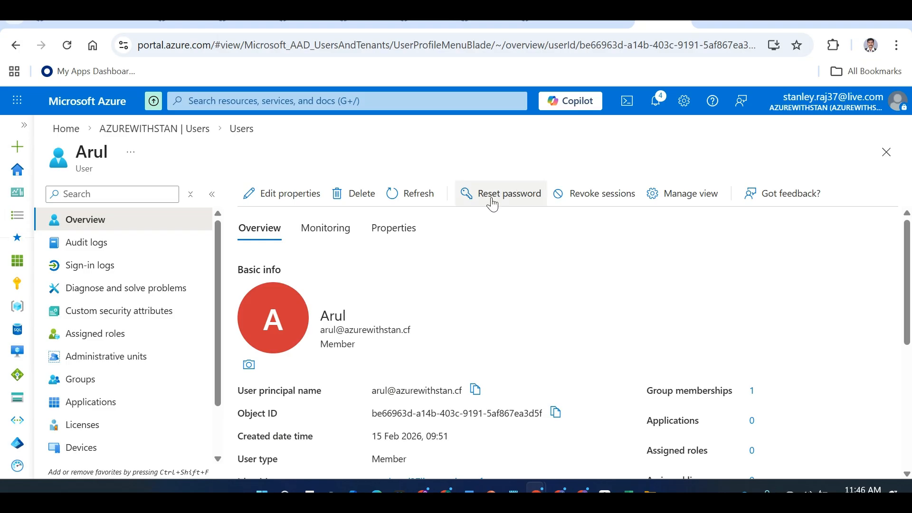
Reset the user's password in Azure and copy the generated temporary password
left_click(491, 199)
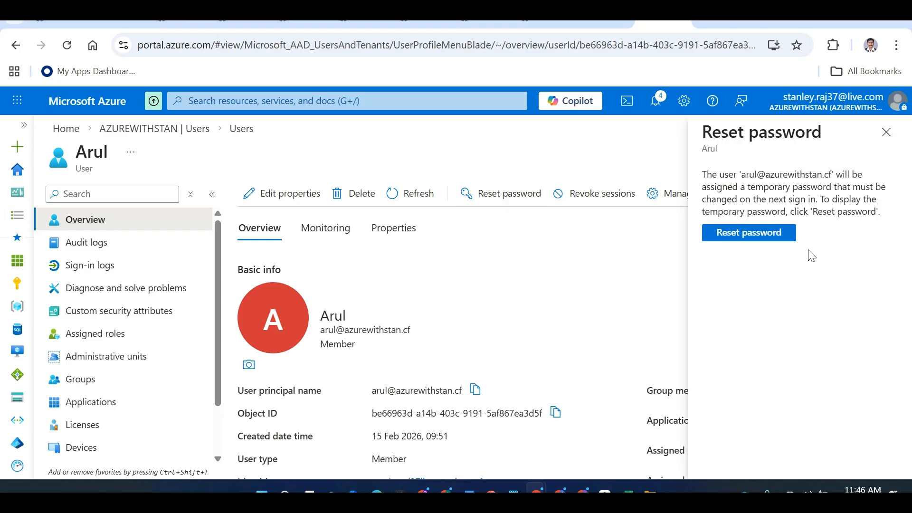
left_click(779, 239)
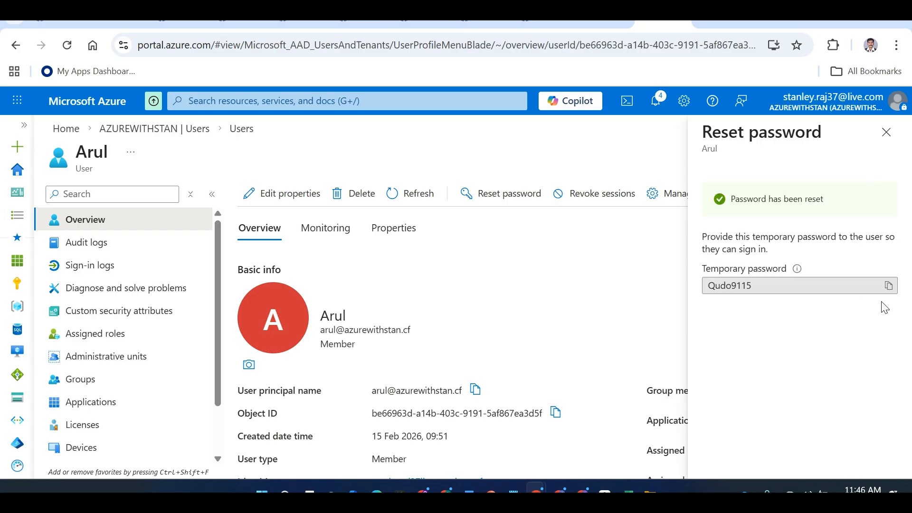
left_click(888, 286)
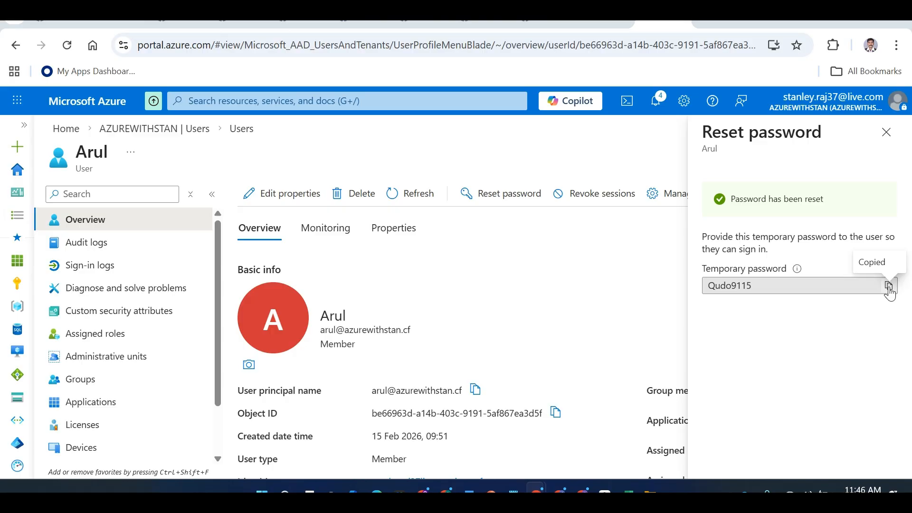
Record the temporary password in cell E13 of the Excel notes sheet
key("alt+Tab")
left_click(489, 411)
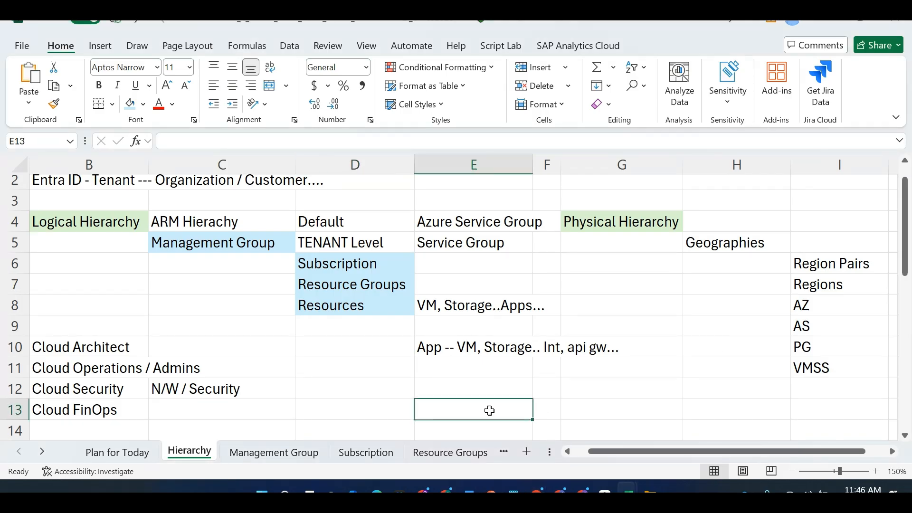
key("ctrl+v")
left_click(608, 397)
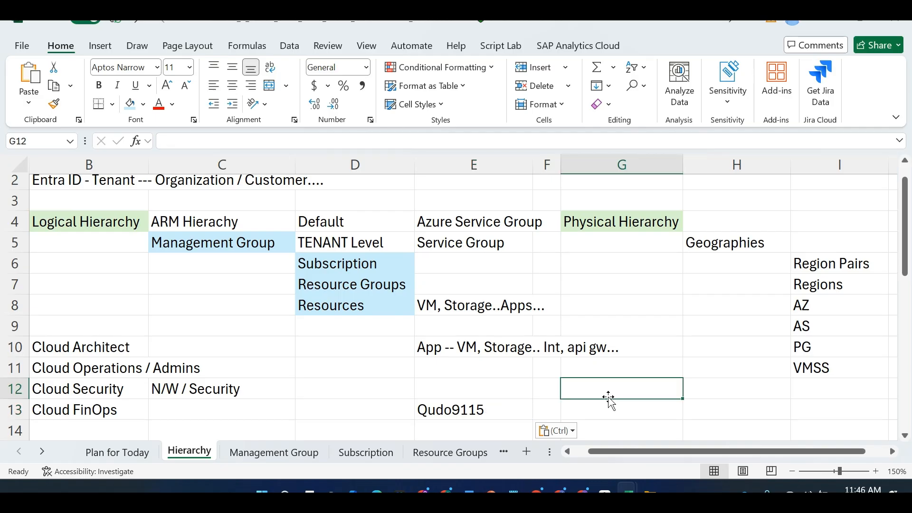
key("alt+Tab")
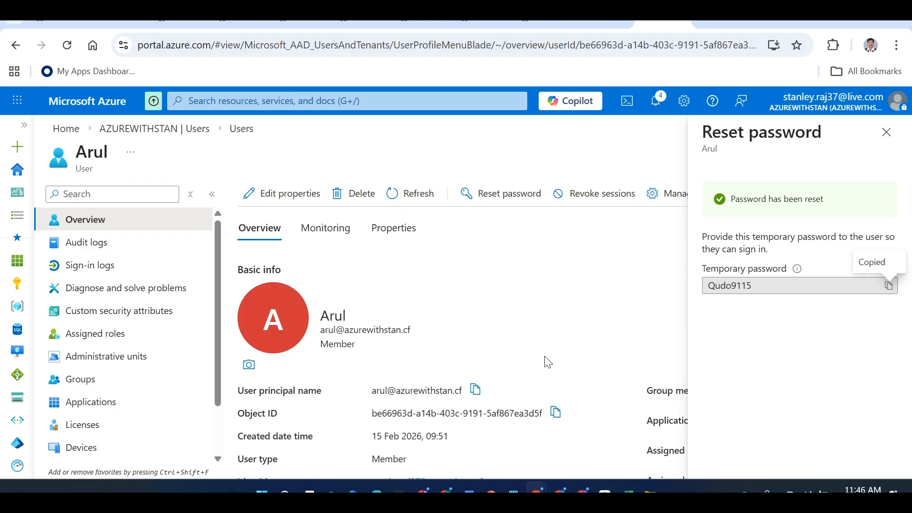
Submit the demo user's sign-in name, then sign in with the temporary password copied from E13
key("alt+Tab")
key("alt+Tab")
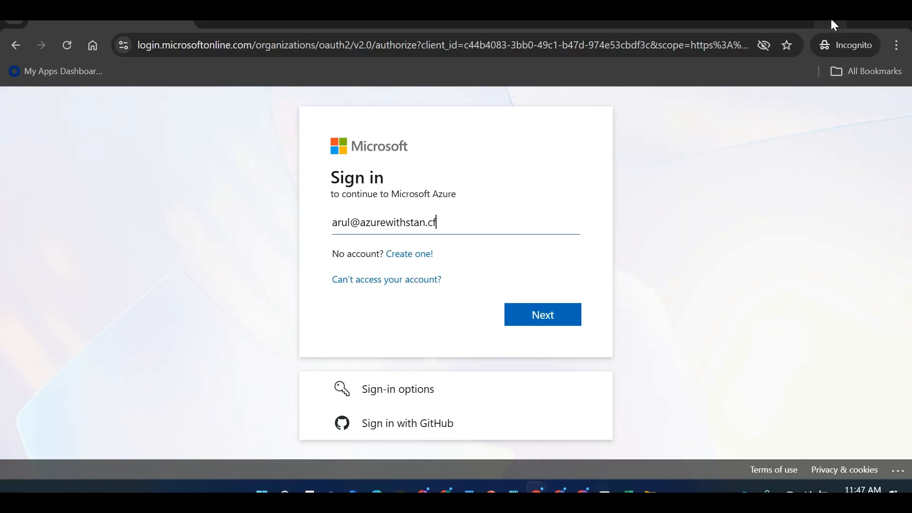
left_click(551, 315)
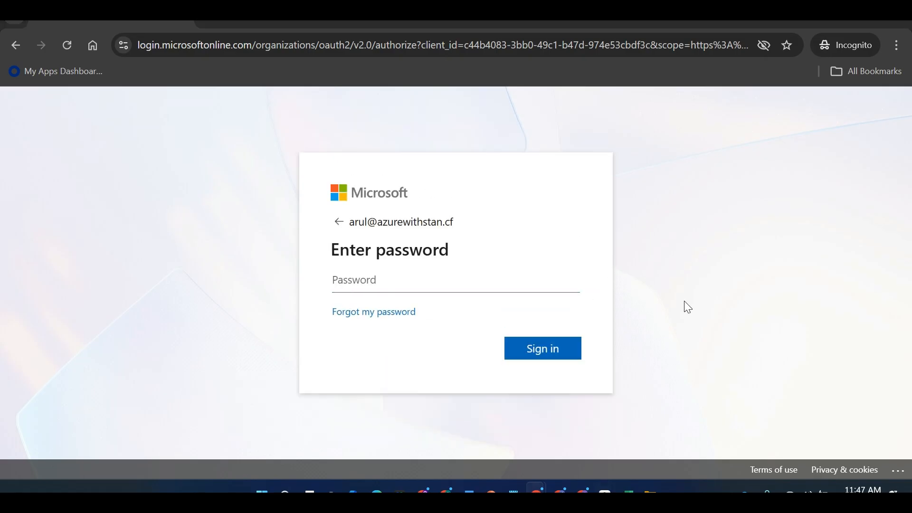
key("alt+Tab")
key("alt+Tab")
key("alt+Tab")
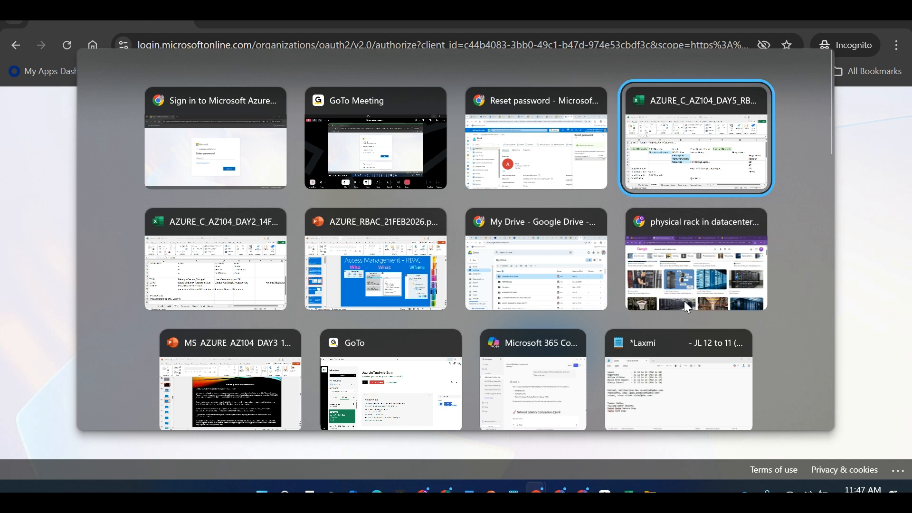
left_click(511, 410)
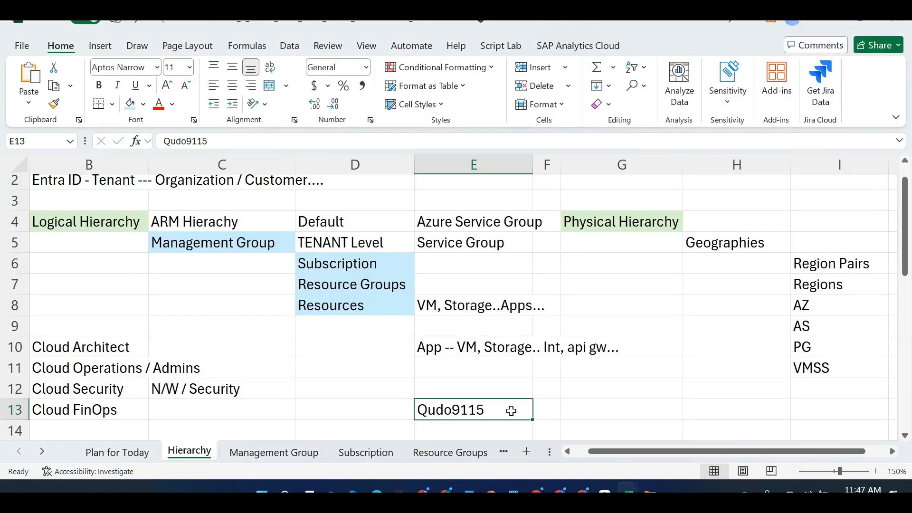
key("ctrl+v")
key("ctrl+z")
key("ctrl+c")
key("alt+Tab")
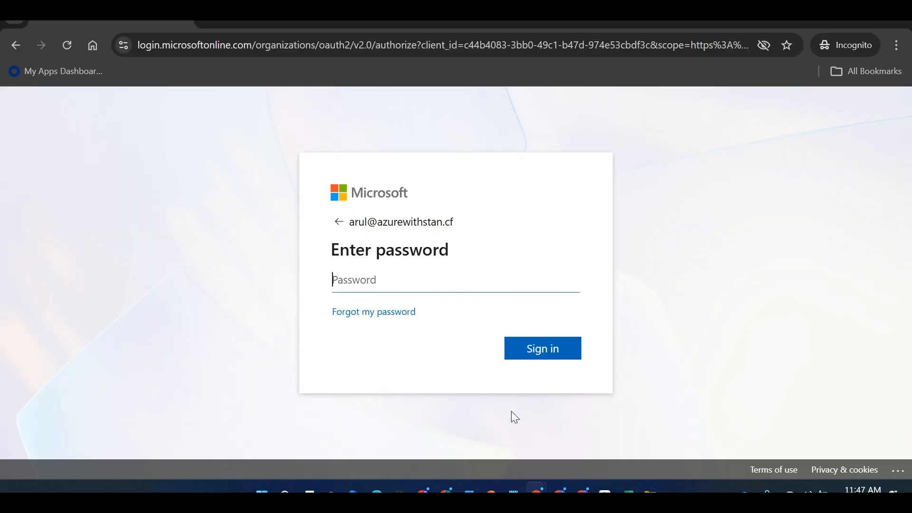
key("ctrl+v")
left_click(547, 356)
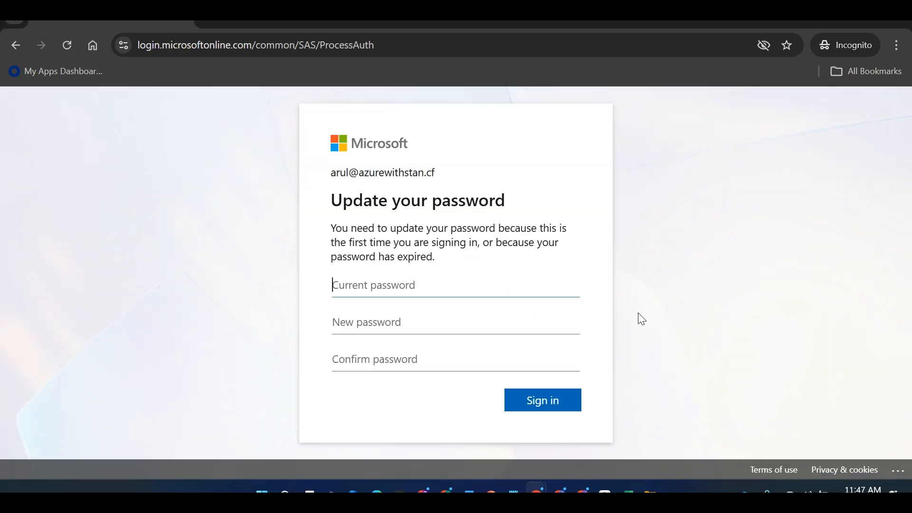
Enter the temporary password as current, and create the new password in G13 by changing its last digit to 1
key("ctrl+v")
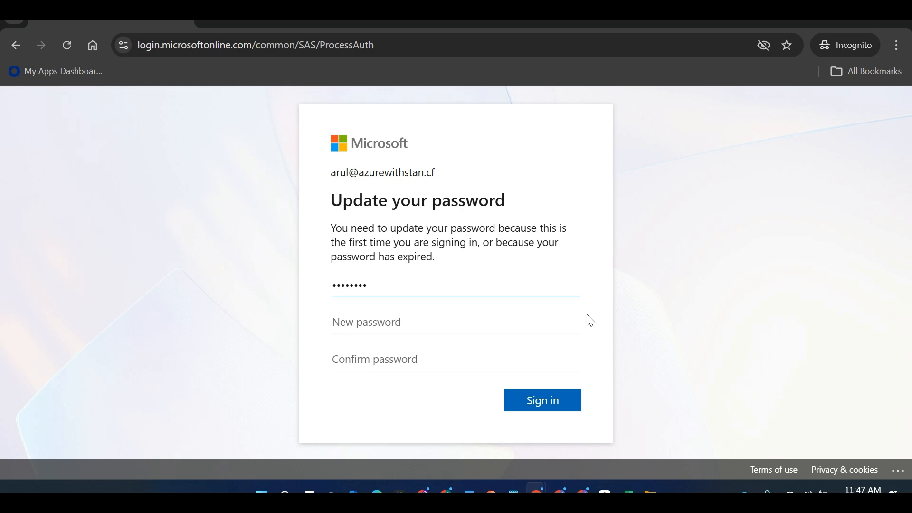
key("alt+Tab")
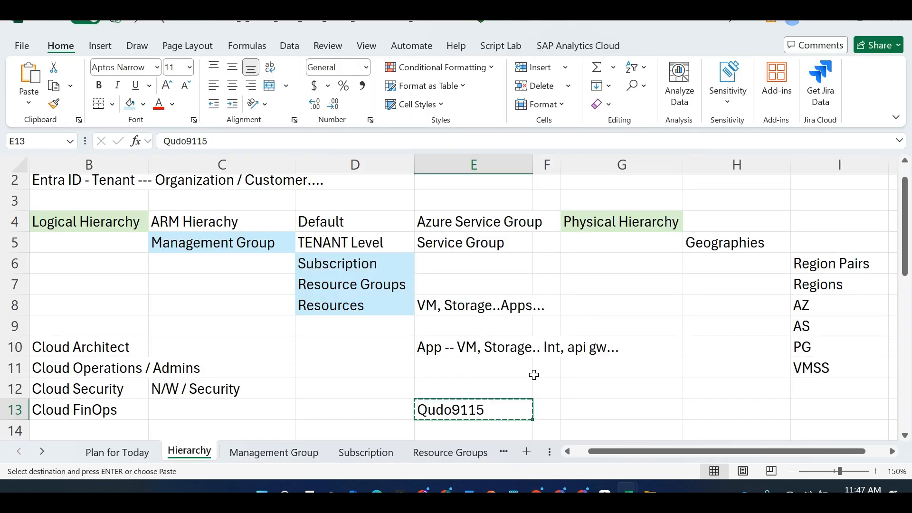
left_click(612, 410)
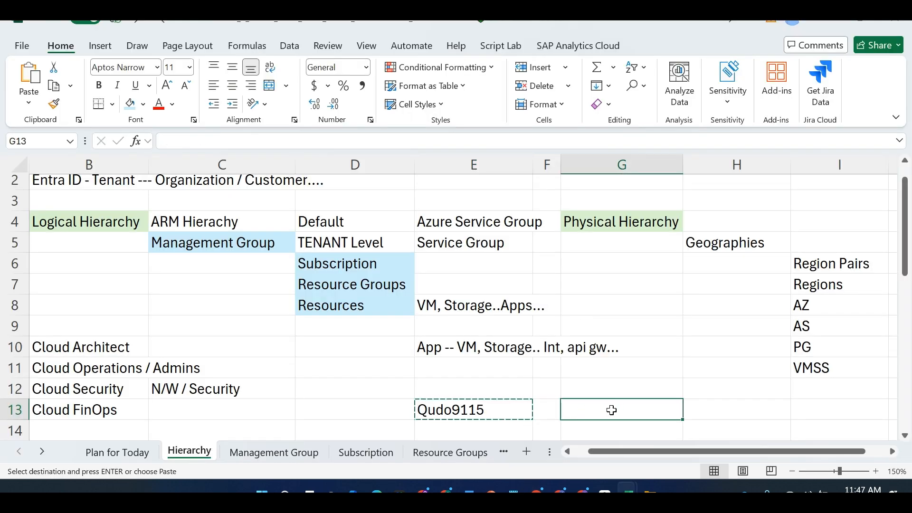
key("ctrl+v")
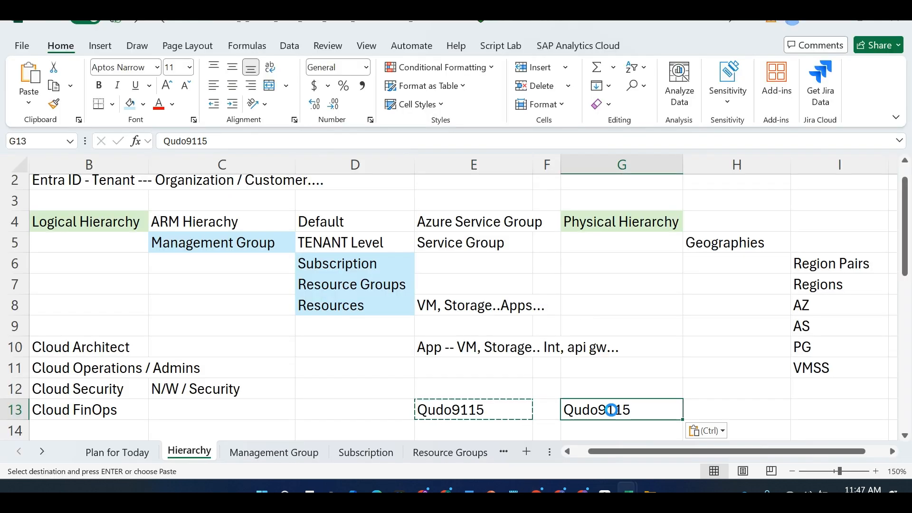
double_click(639, 411)
key("BackSpace")
type("1")
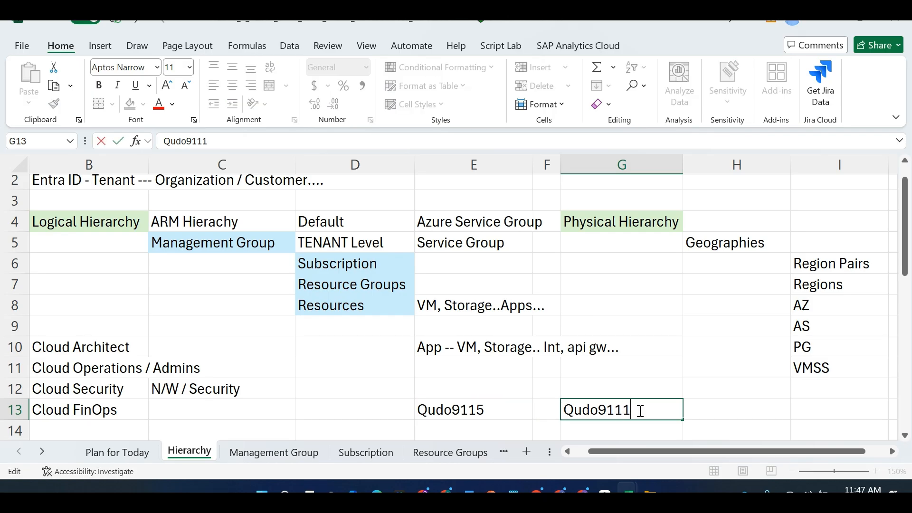
key("Tab")
left_click(647, 415)
key("ctrl+c")
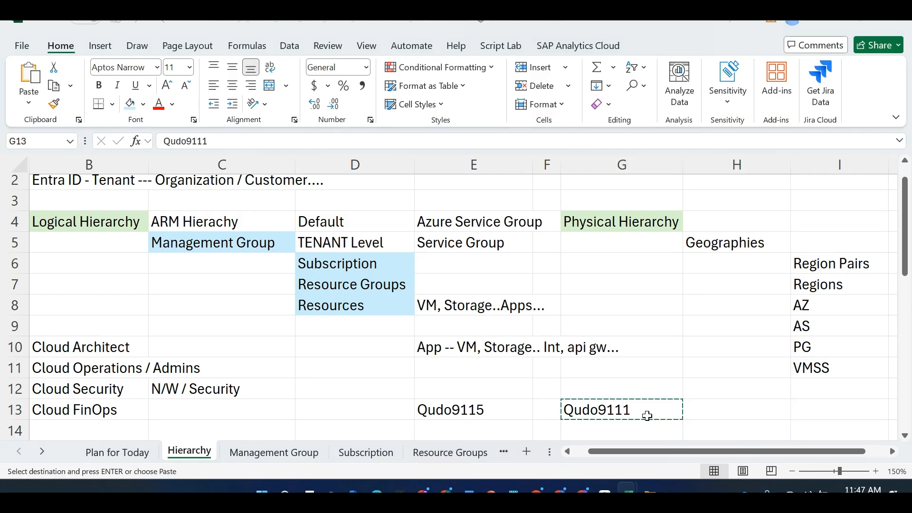
Fill the New password and Confirm password fields with the new password from G13
key("alt+Tab")
left_click(491, 331)
key("ctrl+v")
left_click(456, 356)
key("ctrl+v")
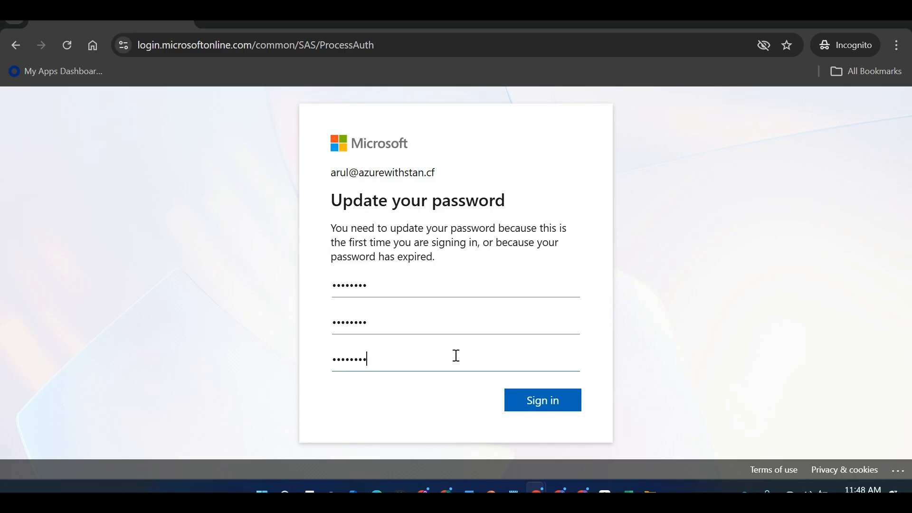
Submit the password change, stay signed in, and skip the portal welcome tour
left_click(529, 407)
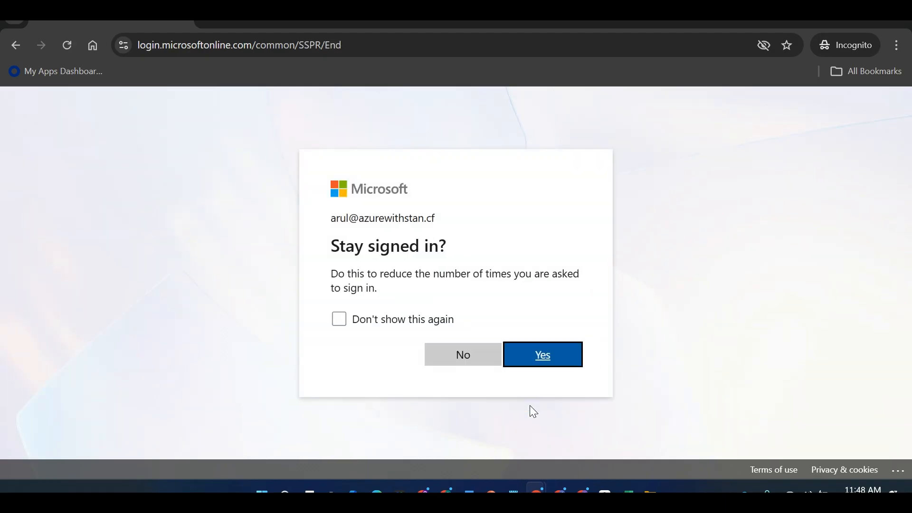
left_click(549, 365)
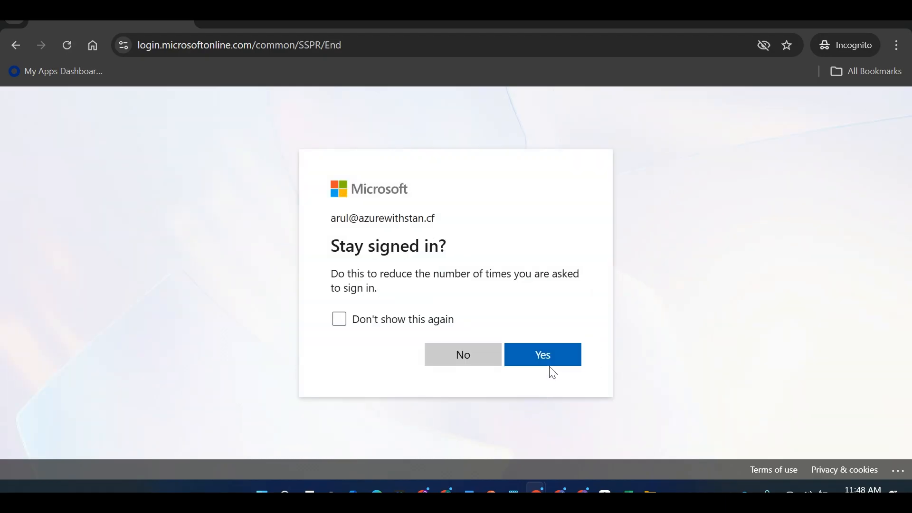
left_click(544, 357)
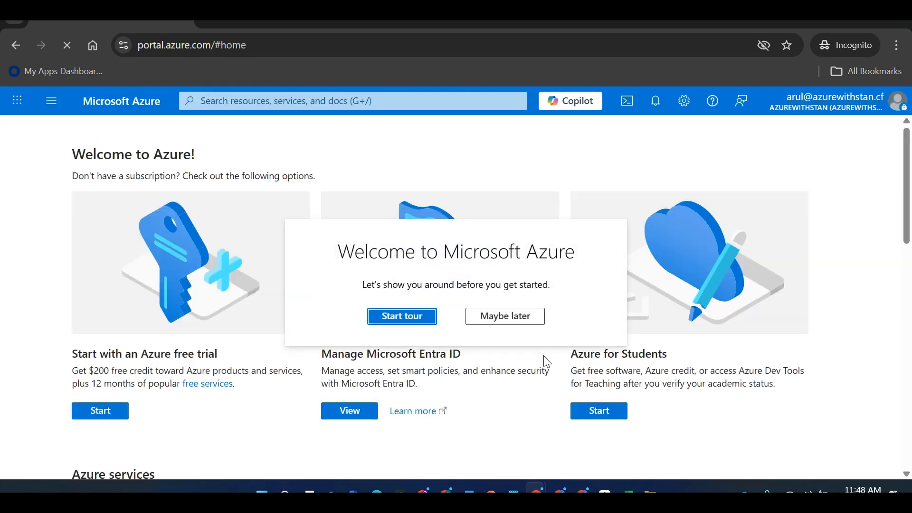
left_click(505, 319)
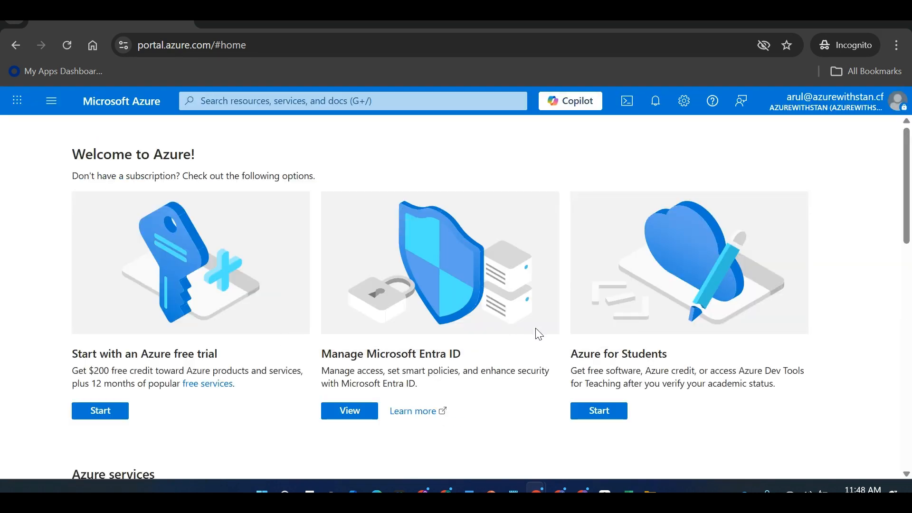
Search the portal for 'subscription' and open Subscriptions
left_click(229, 100)
type("subscription")
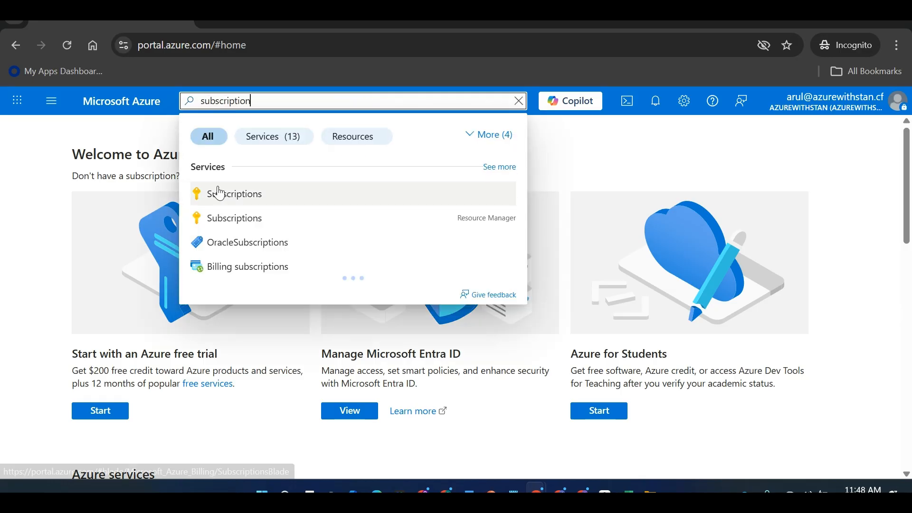
left_click(220, 194)
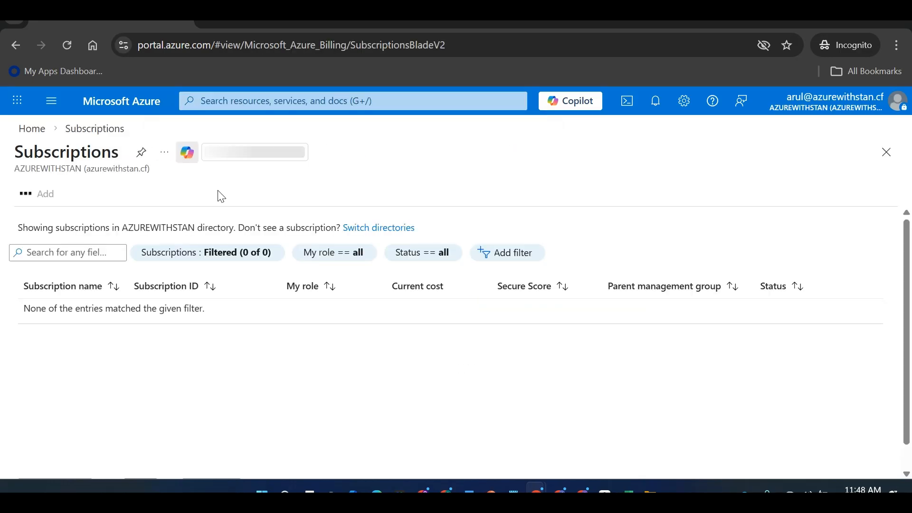
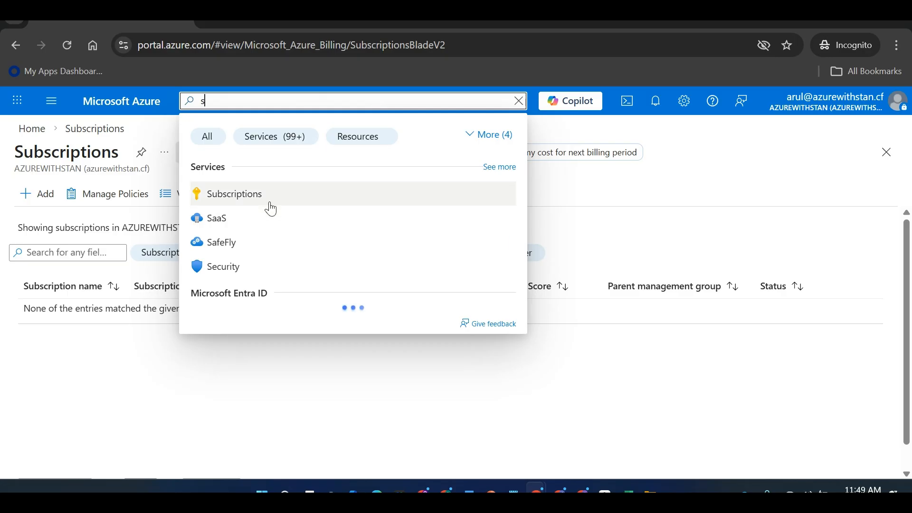
Open Subscriptions in the incognito session, then open Microsoft Entra ID in the admin window
left_click(269, 202)
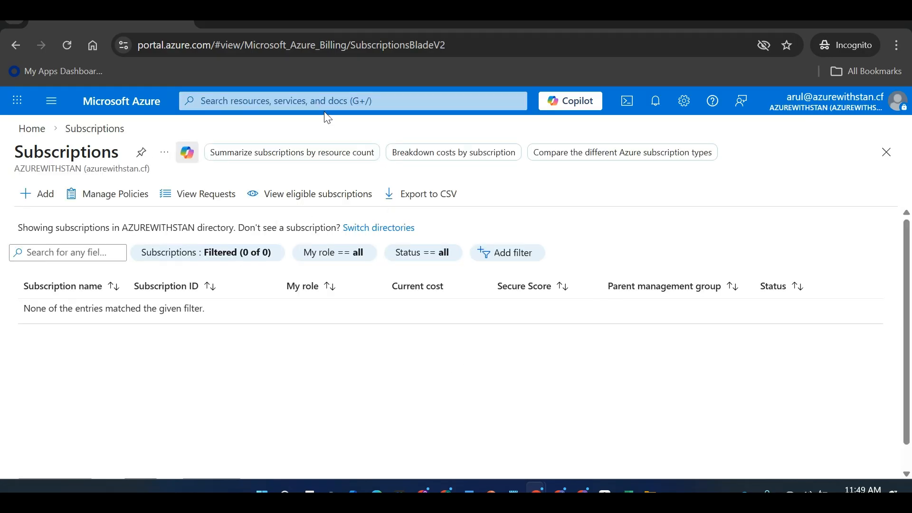
key("alt+Tab")
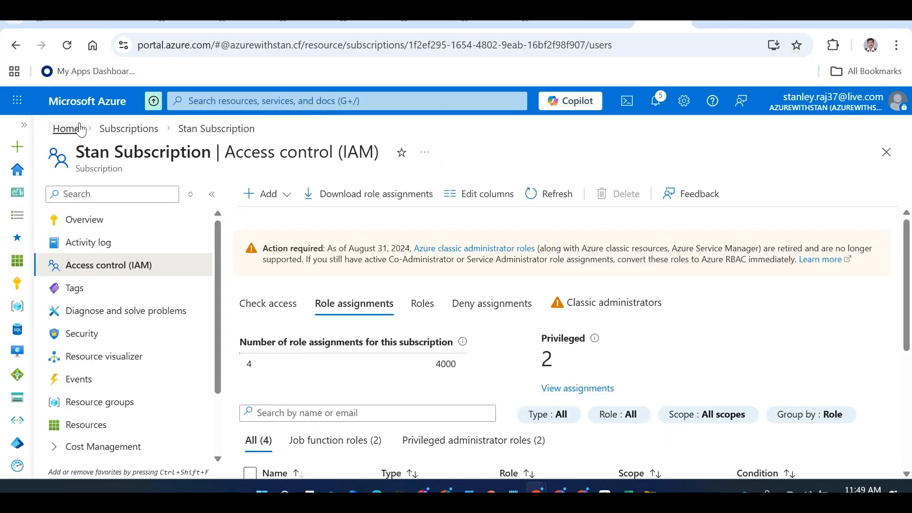
left_click(72, 129)
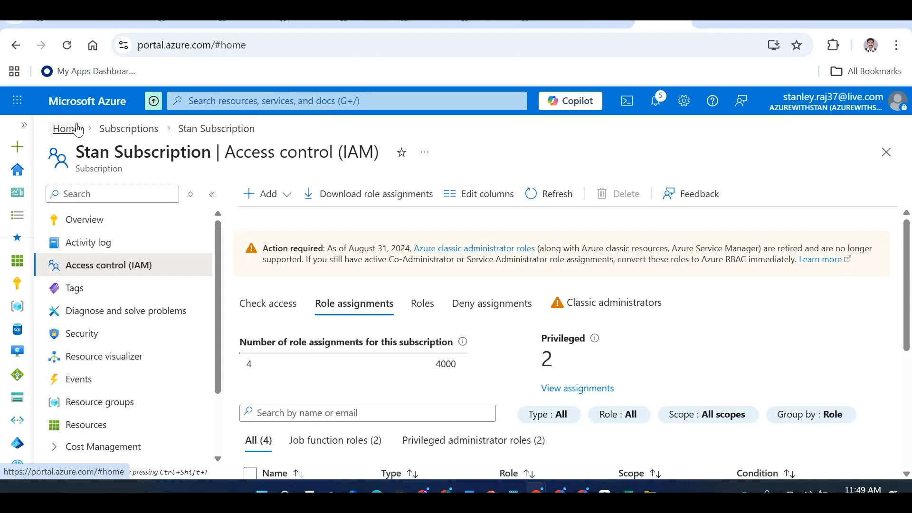
left_click(250, 101)
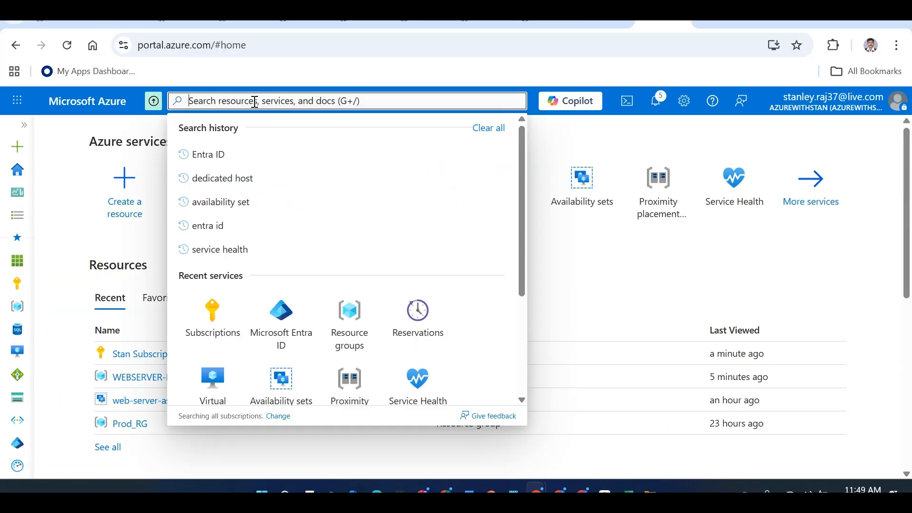
left_click(565, 132)
left_click(277, 186)
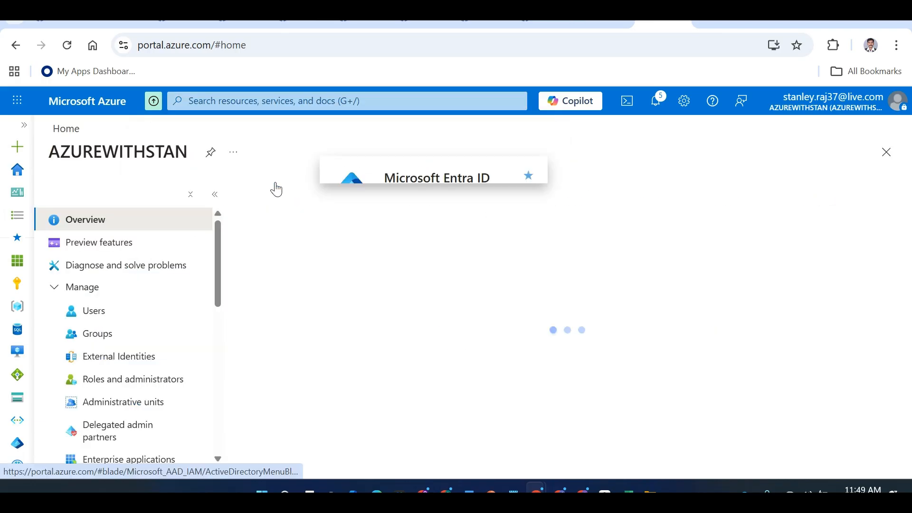
Back in the incognito session, check Resource Groups, recent resources and All resources
key("alt+Tab")
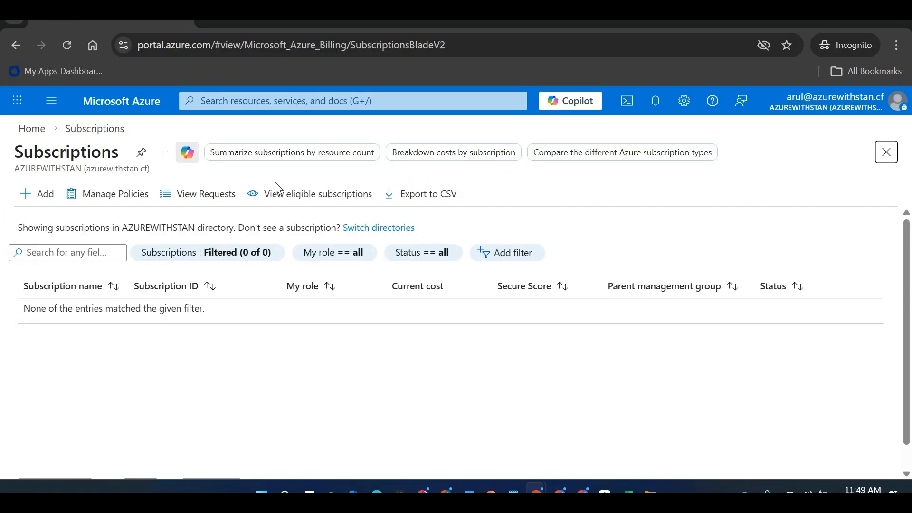
left_click(260, 99)
type("Resou")
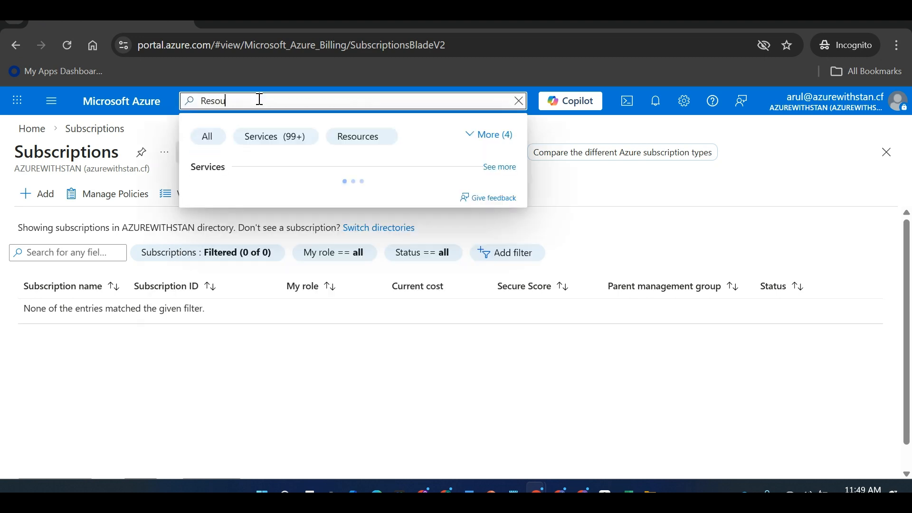
type("rce Groups")
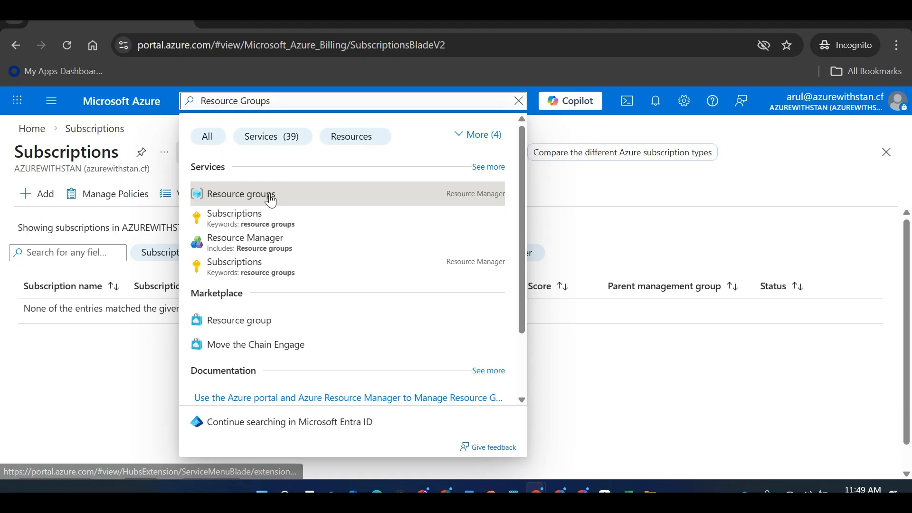
left_click(271, 197)
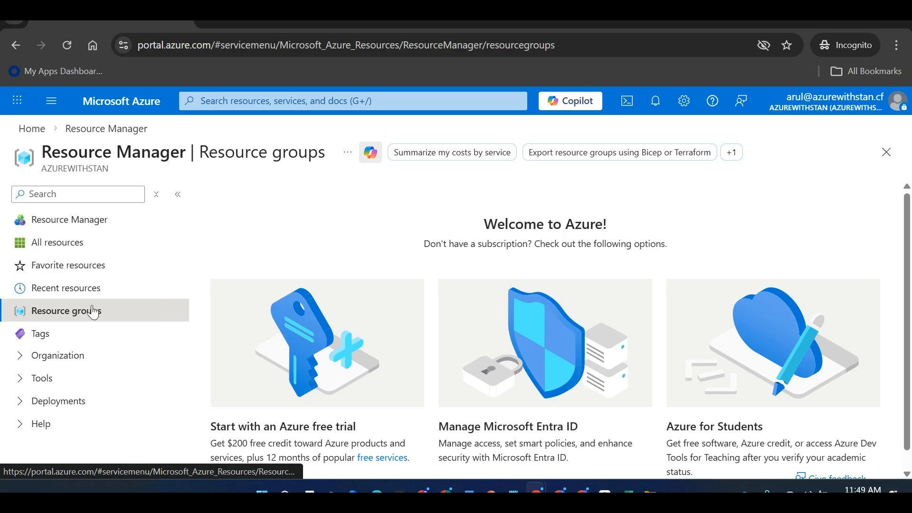
left_click(84, 291)
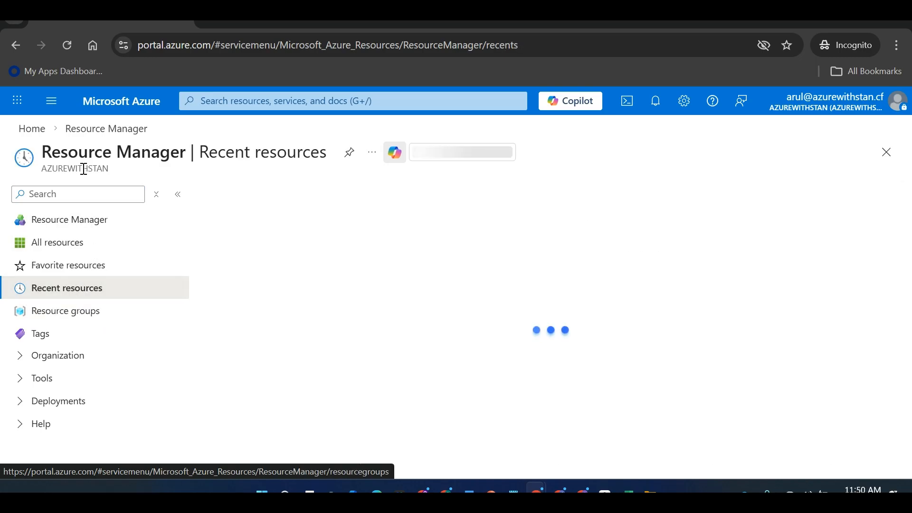
left_click(66, 247)
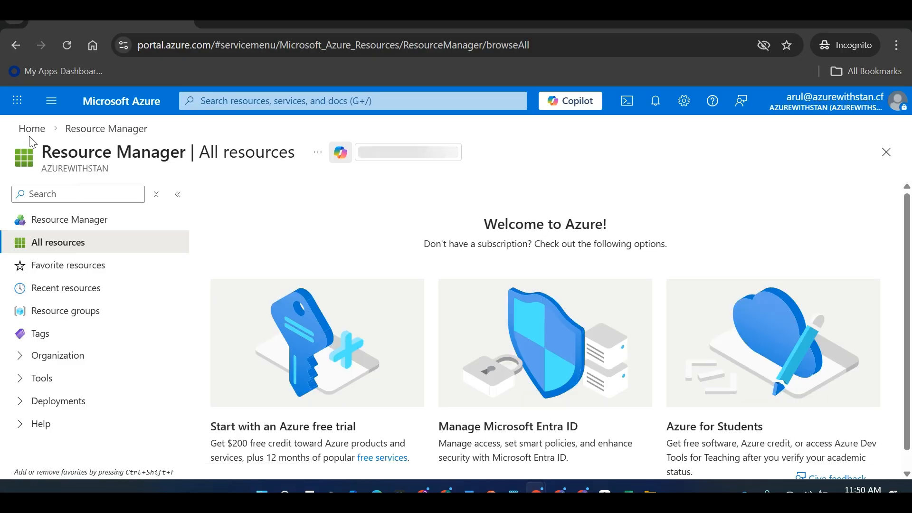
From Home, search 'subscriptions' to reopen the empty Subscriptions page, then switch windows
left_click(36, 135)
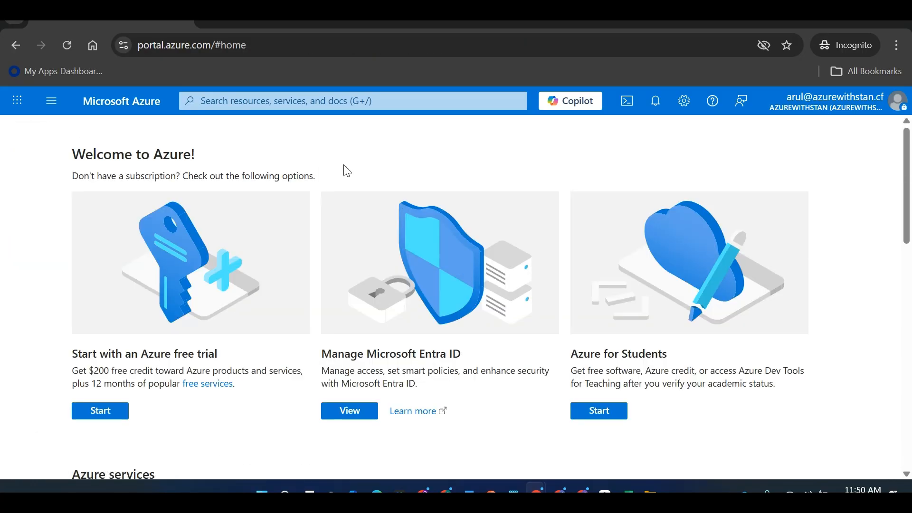
left_click(266, 106)
type("su")
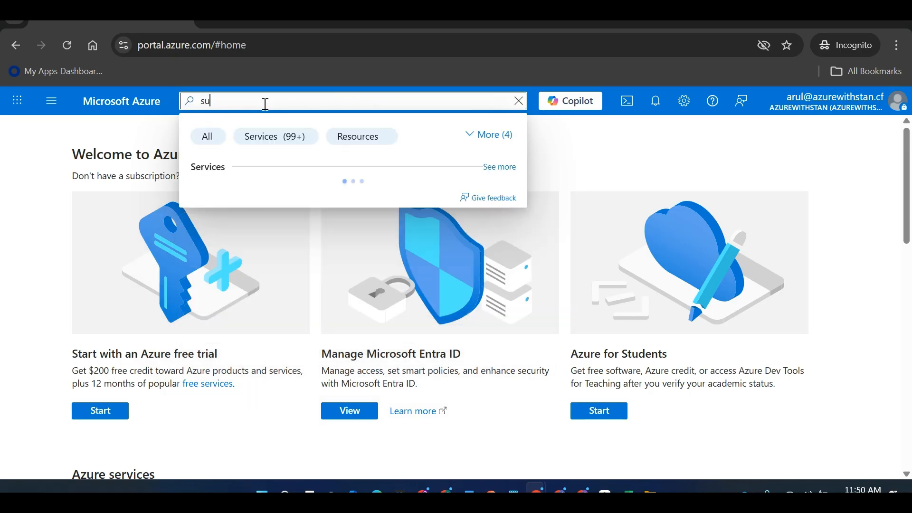
type("bscriptions")
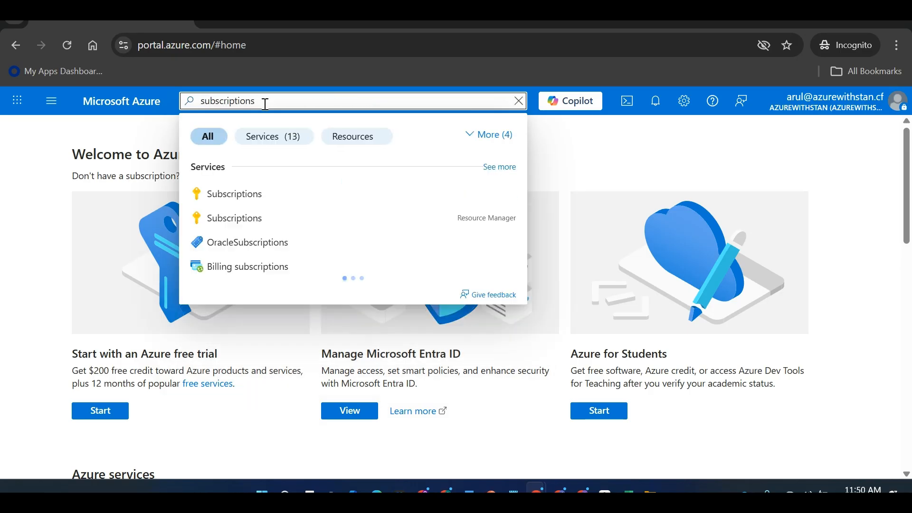
left_click(264, 192)
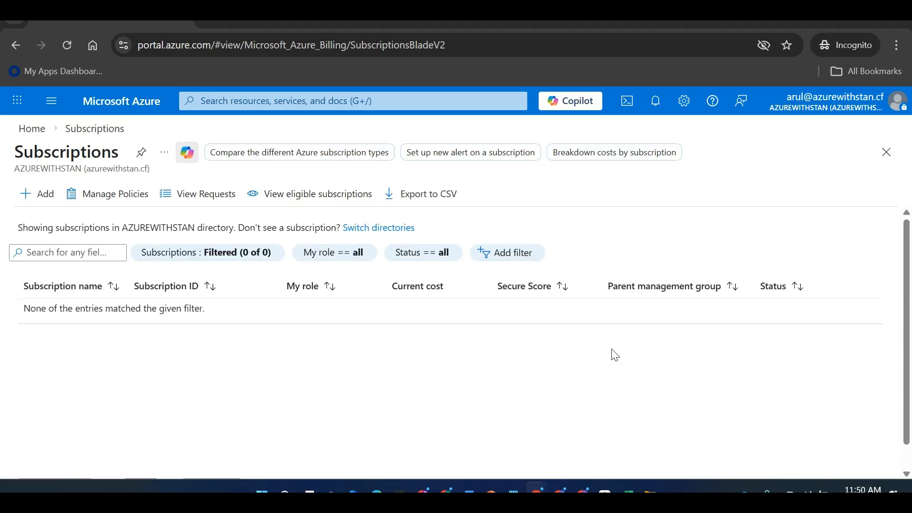
key("alt+Tab")
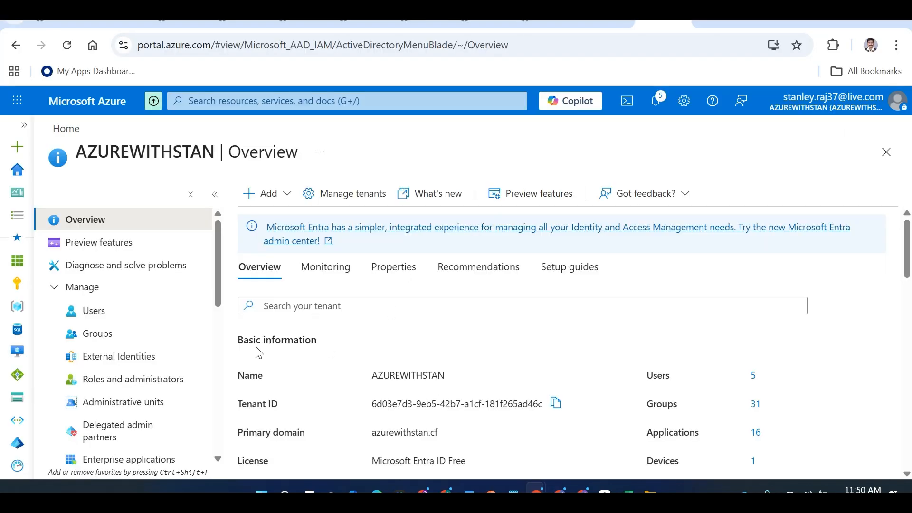
In Entra ID, filter All groups by 'DB' and open the DBAdmins group's Members
left_click(119, 341)
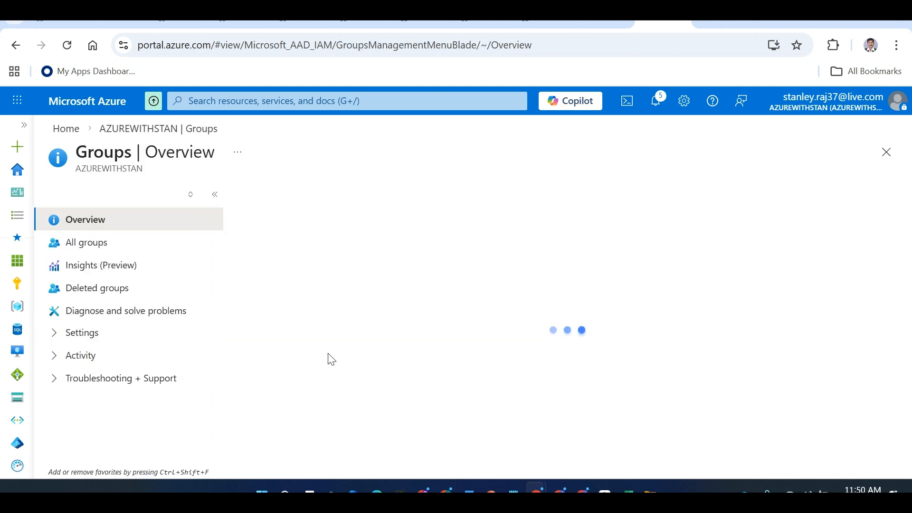
left_click(123, 246)
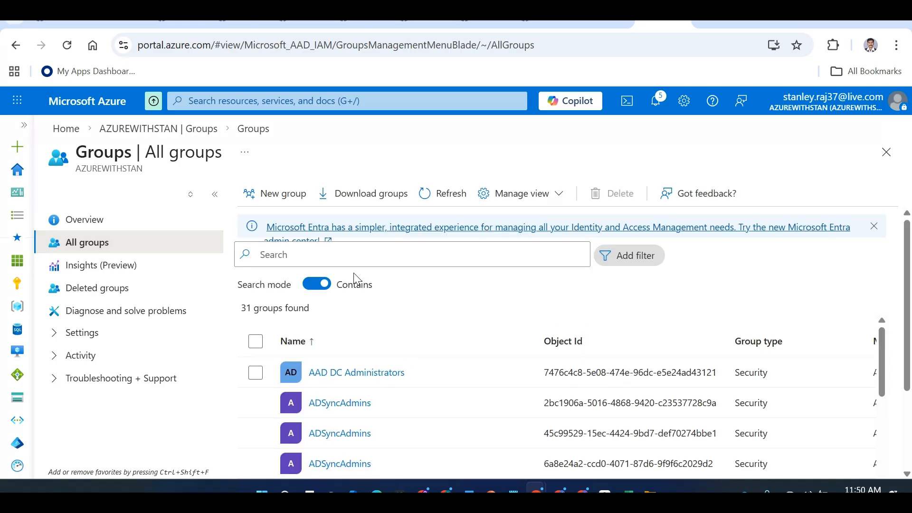
left_click(344, 264)
type("DB")
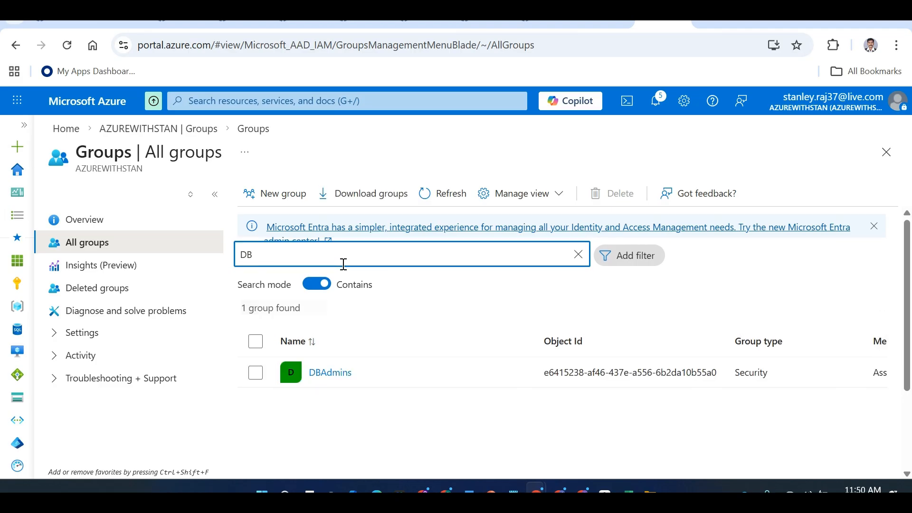
left_click(352, 373)
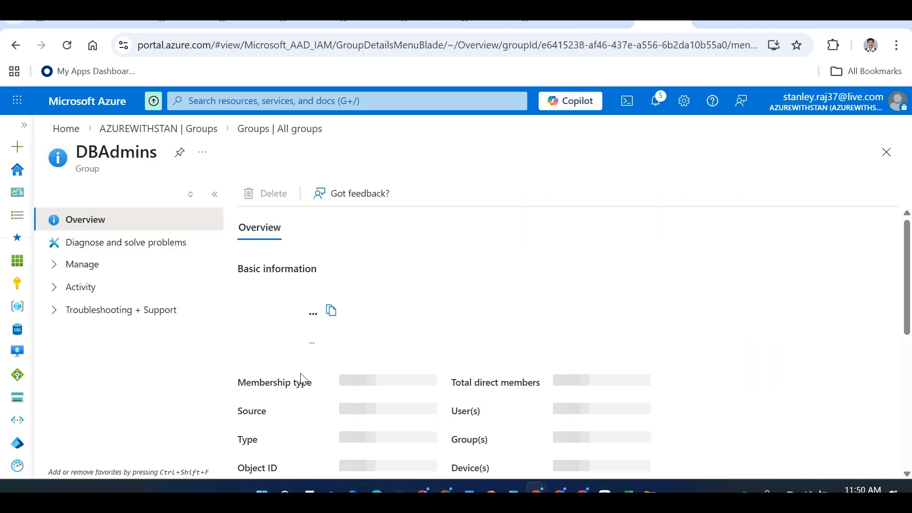
left_click(107, 270)
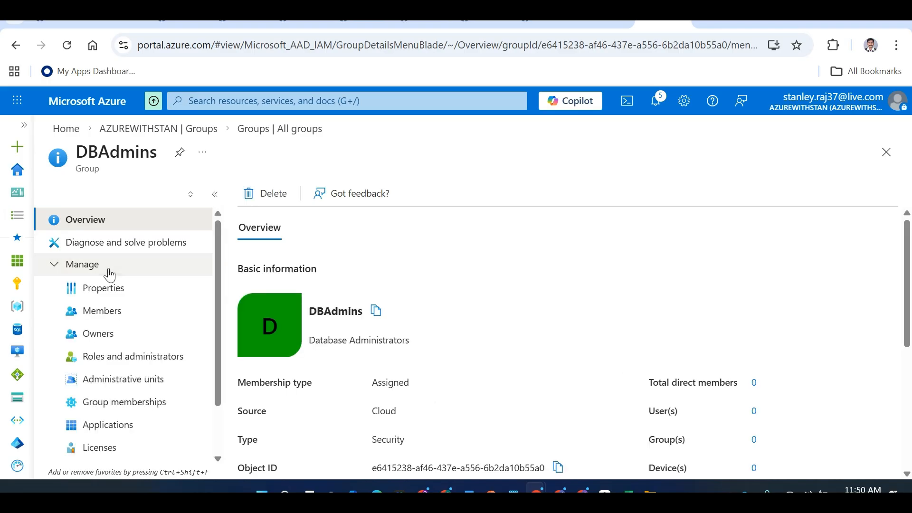
left_click(117, 315)
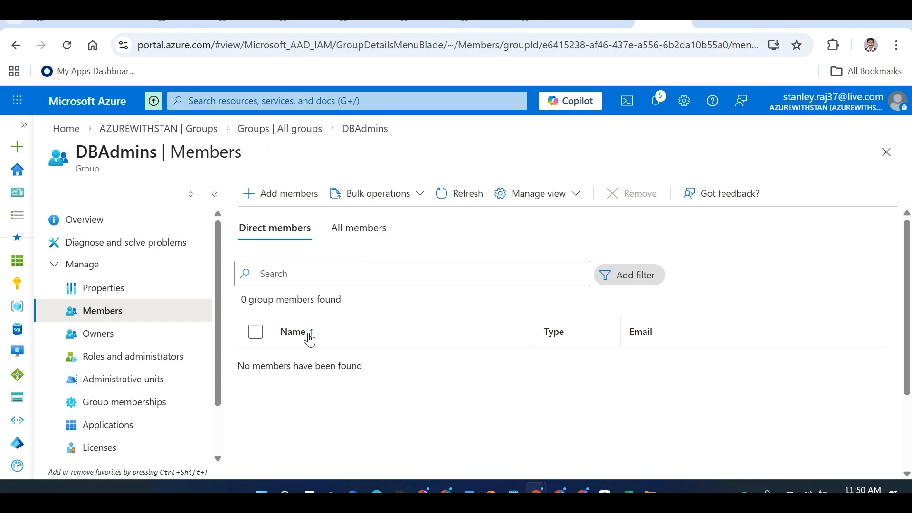
Search for the test user, add them as a DBAdmins member, then go Home
left_click(290, 202)
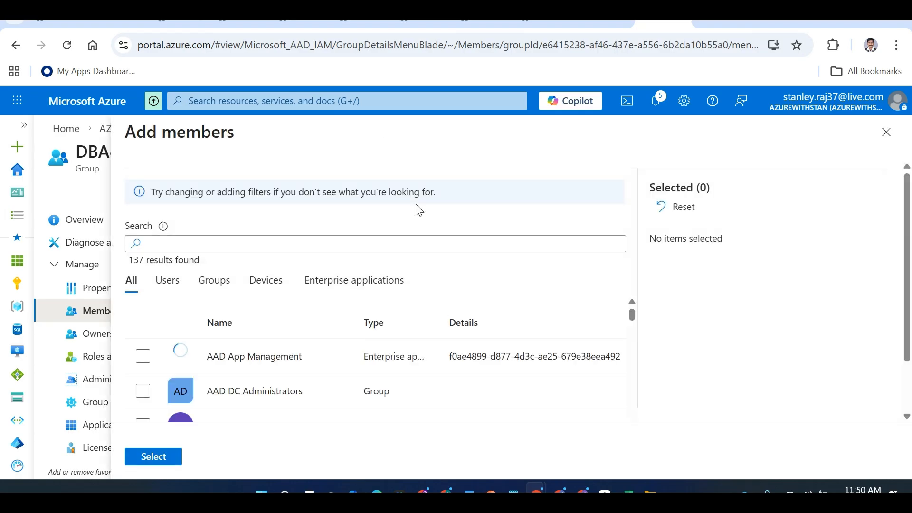
left_click(385, 241)
type("arul")
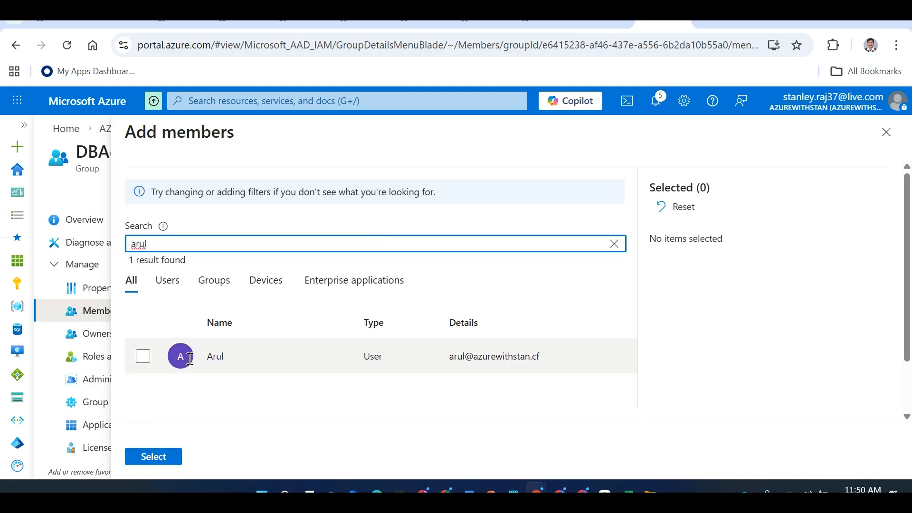
left_click(154, 358)
left_click(153, 456)
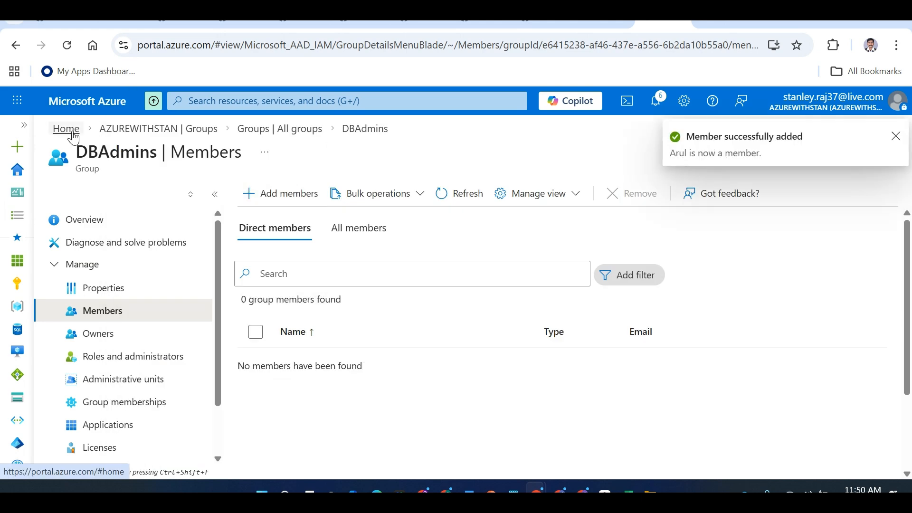
left_click(71, 128)
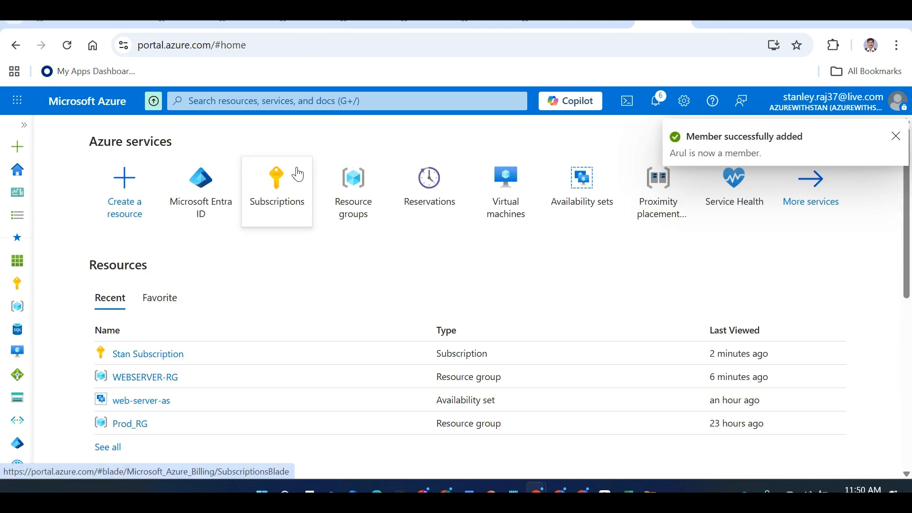
Create a new resource group named DB_RG
left_click(362, 199)
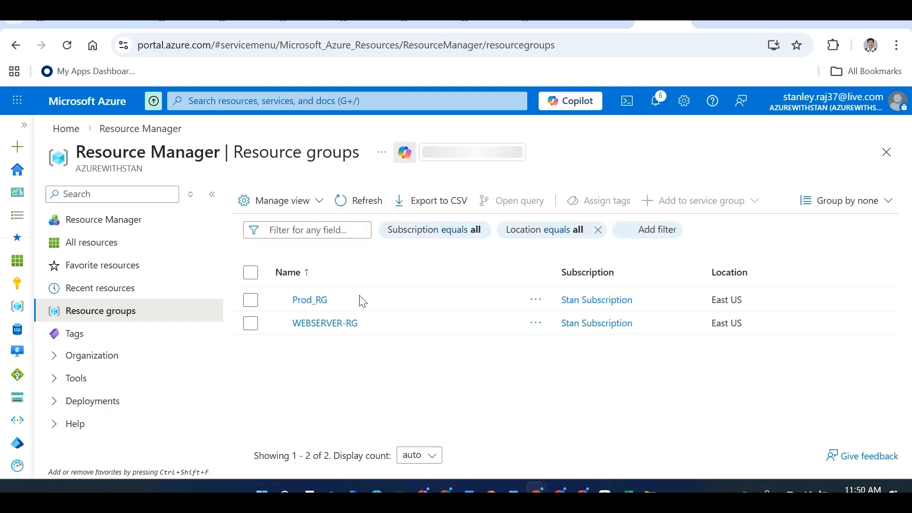
left_click(263, 200)
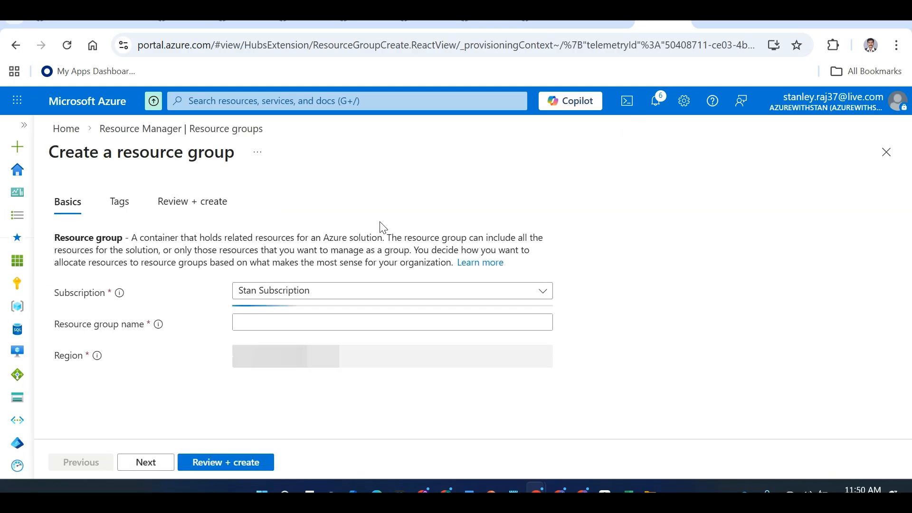
left_click(303, 320)
type("DB_RG")
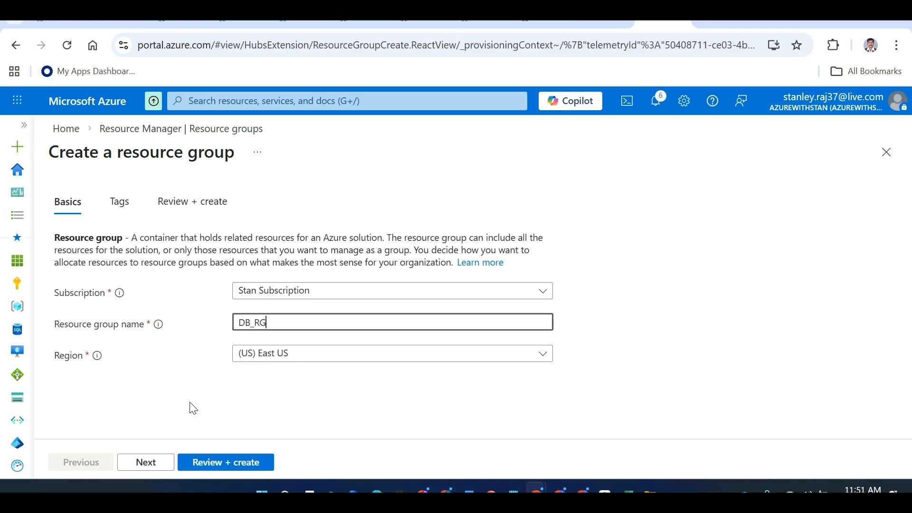
left_click(199, 460)
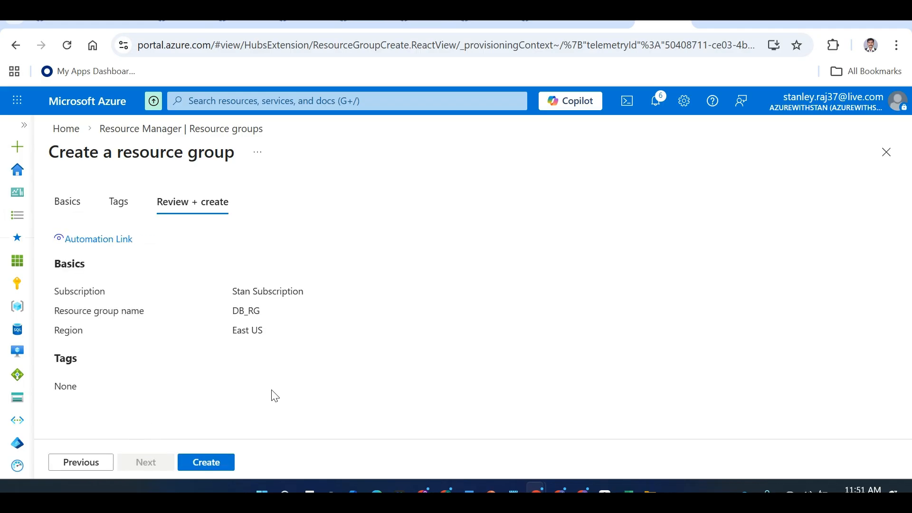
left_click(205, 462)
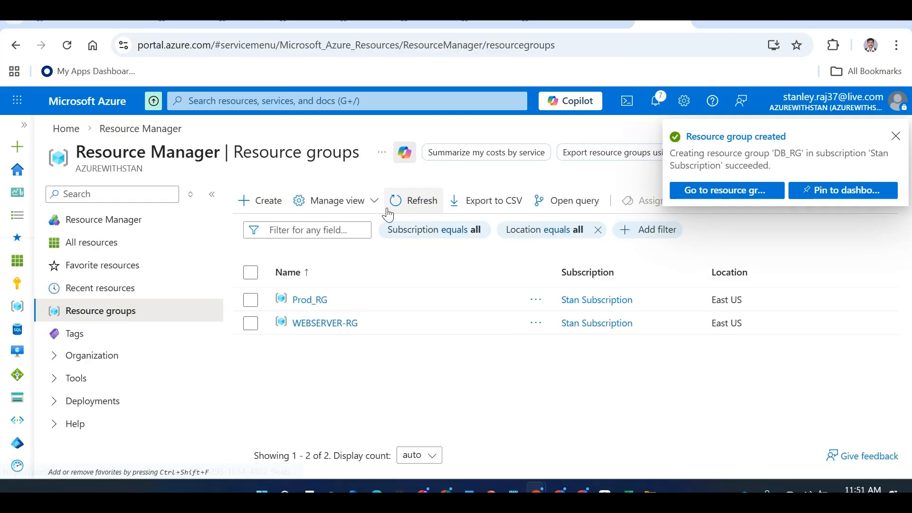
Refresh the Resource groups list until DB_RG appears and open its overview
left_click(402, 201)
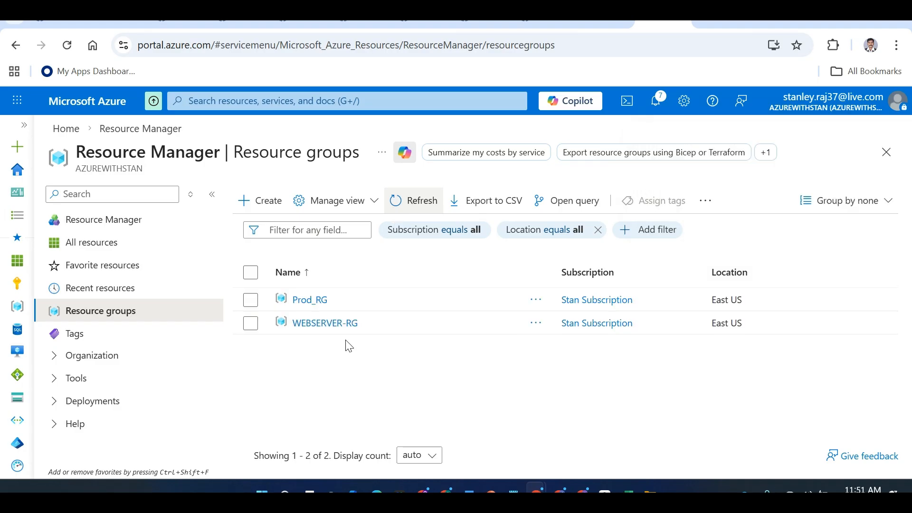
left_click(415, 214)
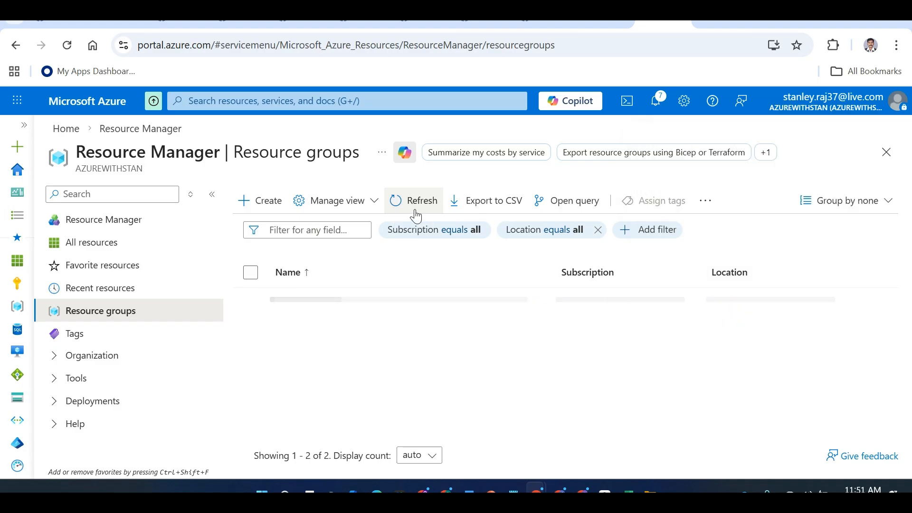
left_click(417, 213)
left_click(308, 299)
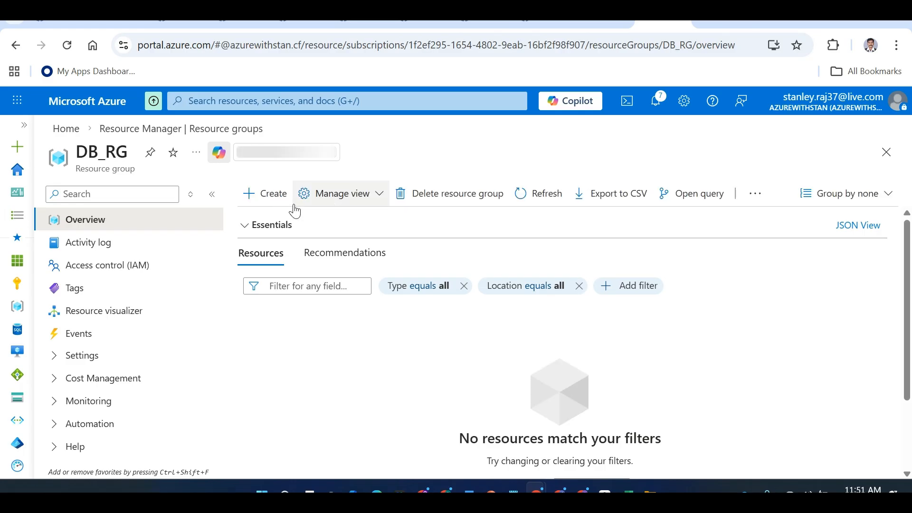
In DB_RG's Access control (IAM), add a role assignment choosing Owner from Privileged administrator roles
left_click(122, 264)
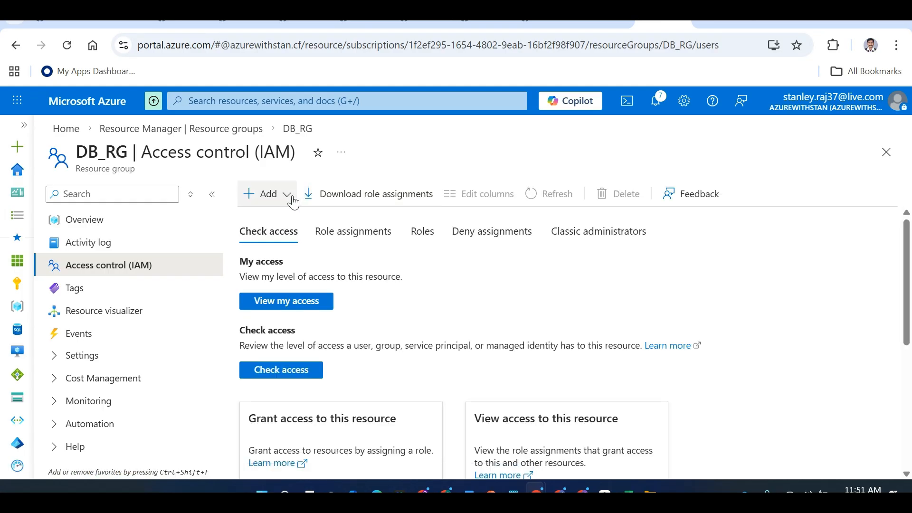
left_click(288, 194)
left_click(288, 219)
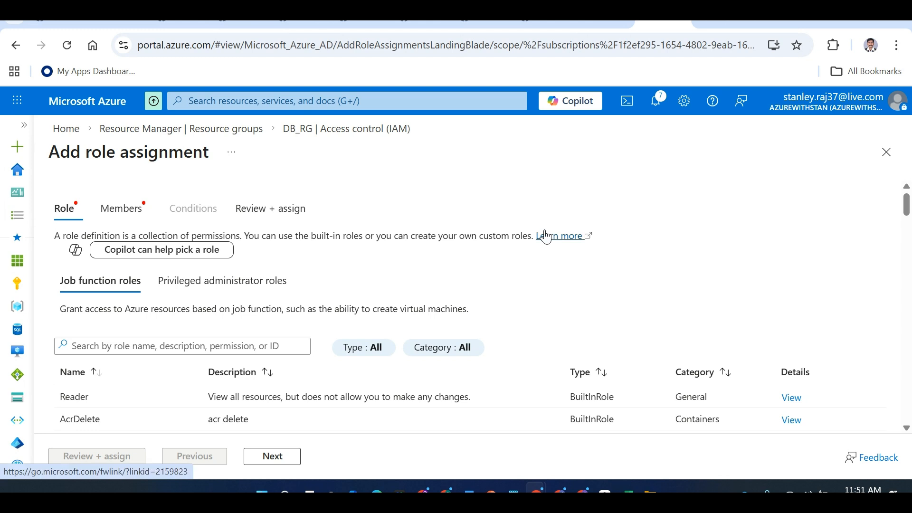
left_click(120, 348)
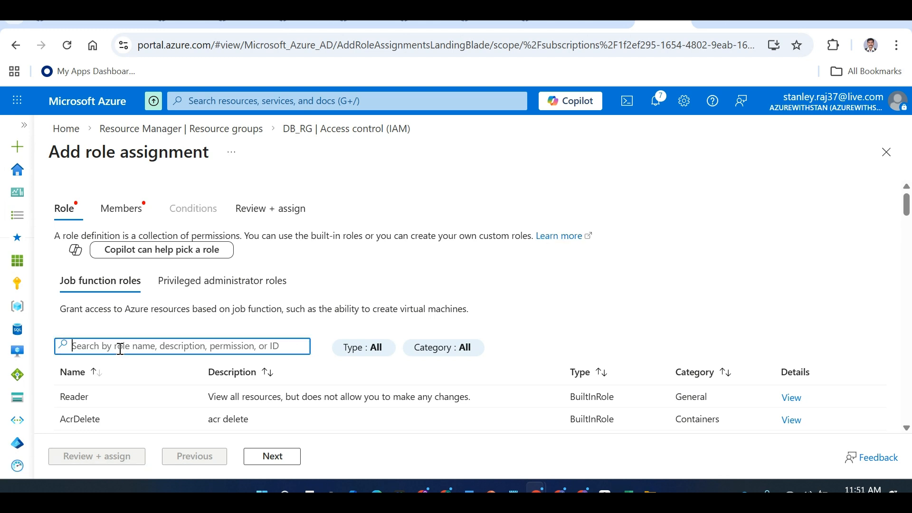
left_click(223, 284)
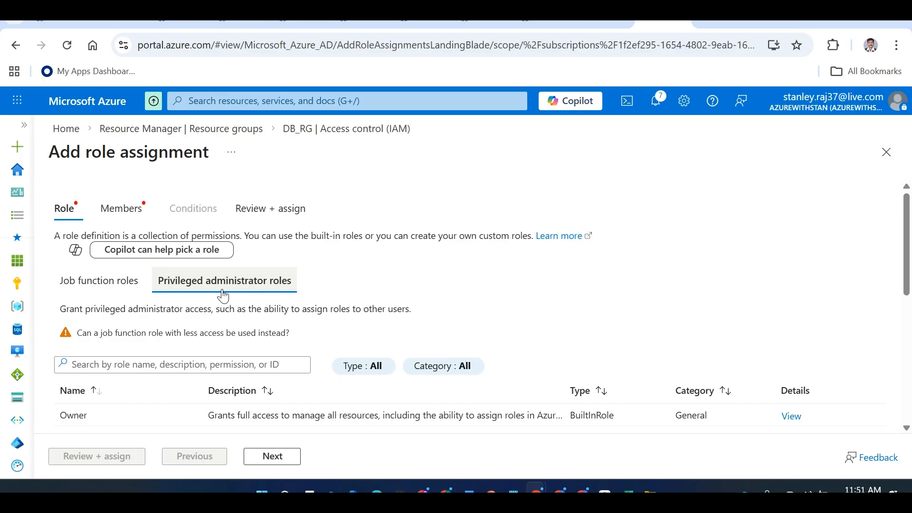
left_click(262, 457)
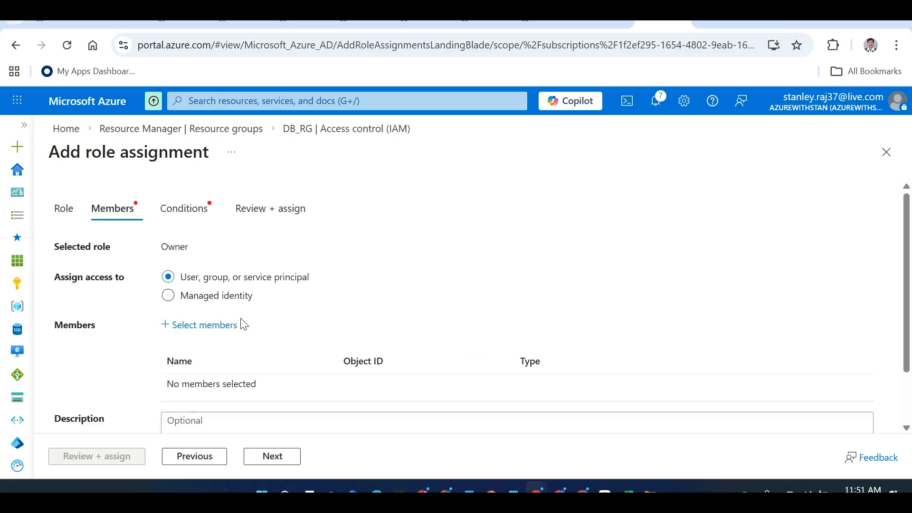
Search 'DBA' and select the DBAdmins group as the Owner assignment's member
left_click(228, 326)
type("DB")
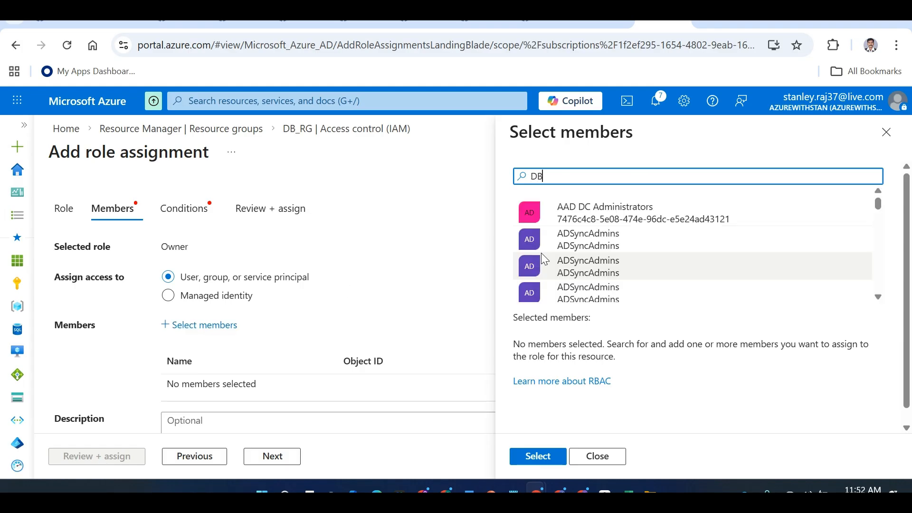
type("A")
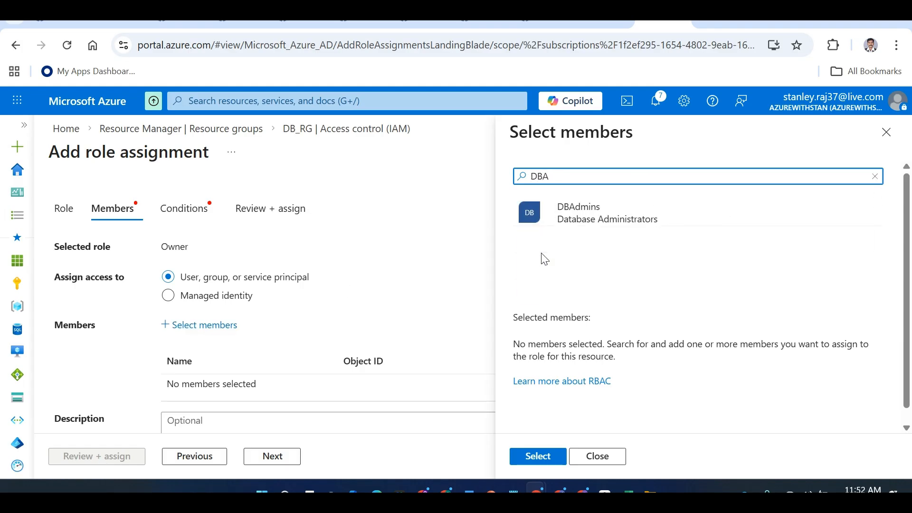
left_click(593, 205)
left_click(548, 451)
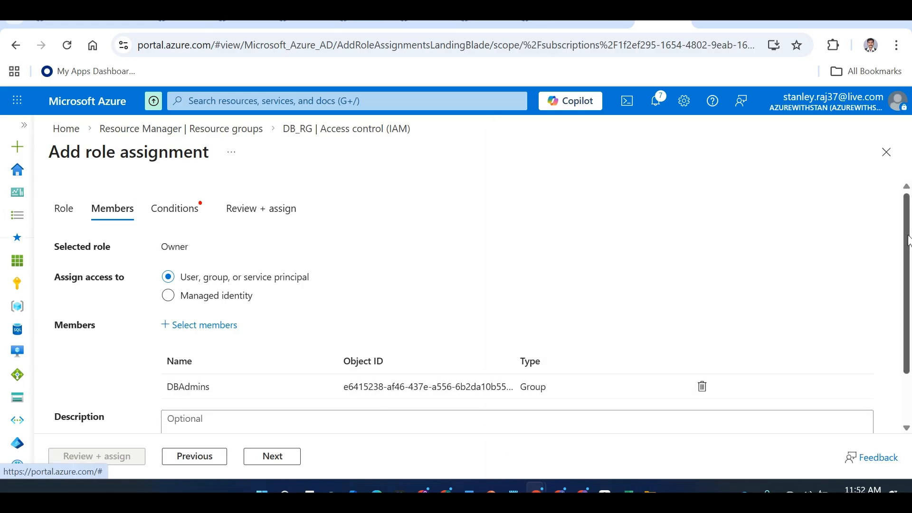
mouse_move(909, 241)
left_mouse_down()
mouse_move(909, 289)
mouse_move(909, 234)
left_mouse_up()
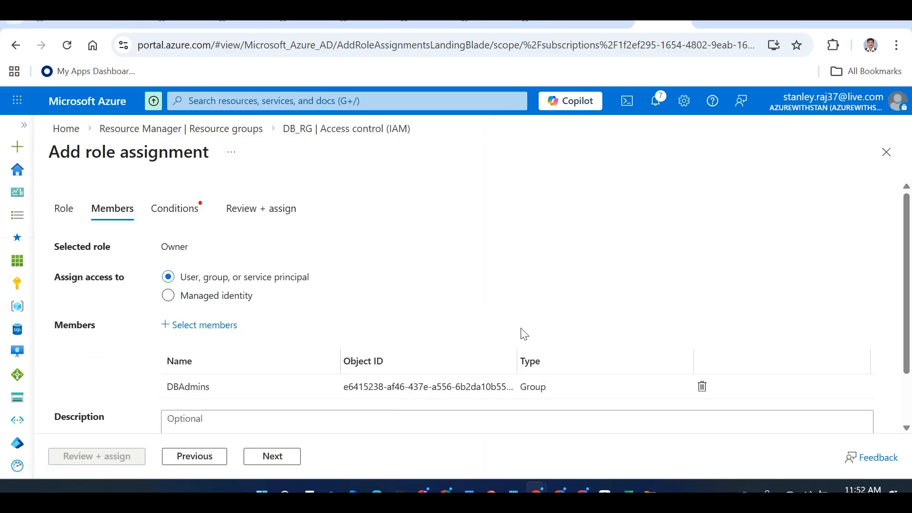
Set conditions to allow all roles except privileged administrator roles, then review and assign
left_click(267, 457)
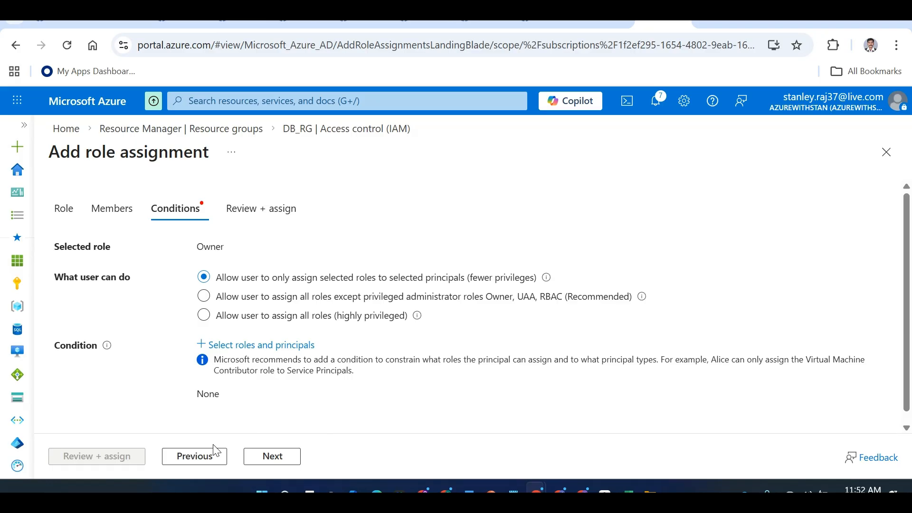
left_click(270, 453)
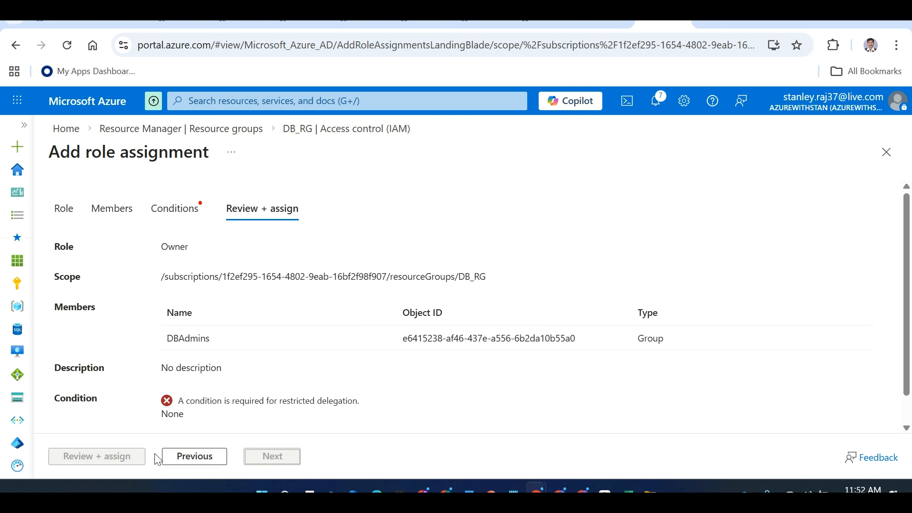
left_click(179, 209)
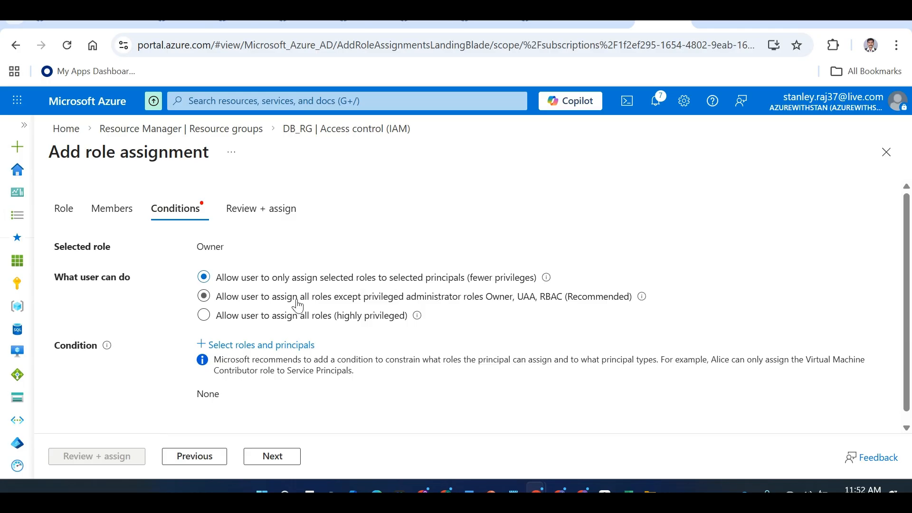
left_click(283, 304)
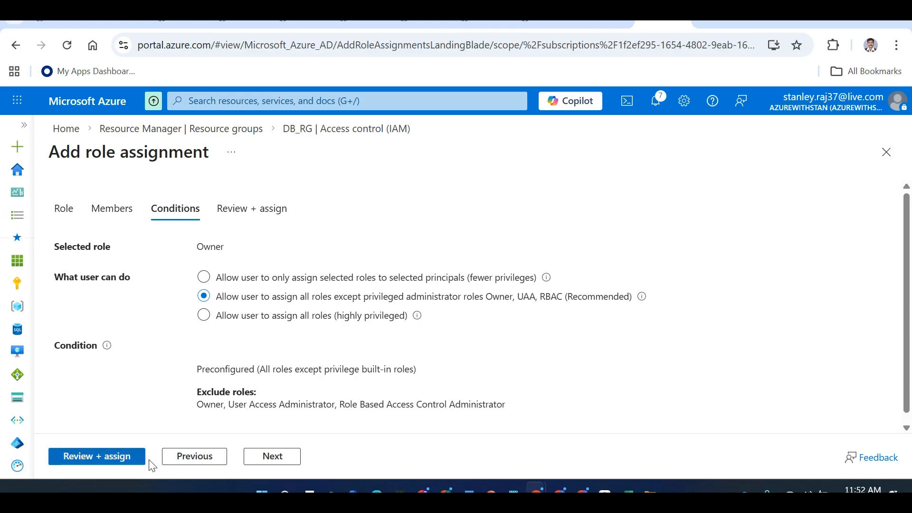
left_click(129, 459)
left_click(130, 462)
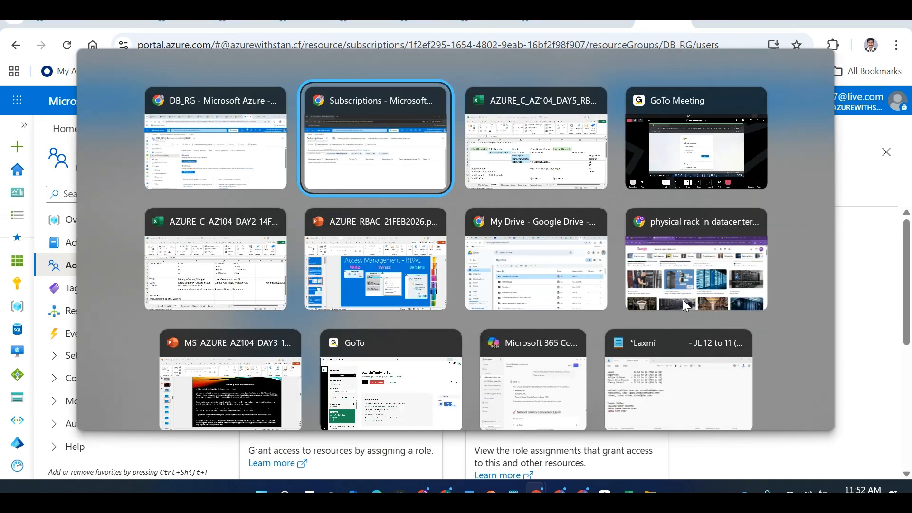
In the incognito session, search 'resource groups' and refresh to list DB_RG, Prod_RG and WEBSERVER-RG
key("alt+Tab")
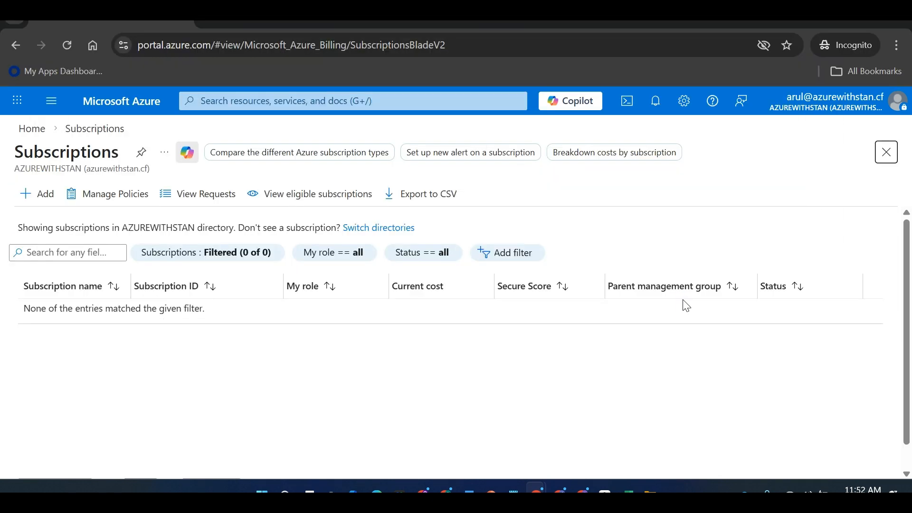
left_click(34, 134)
left_click(246, 102)
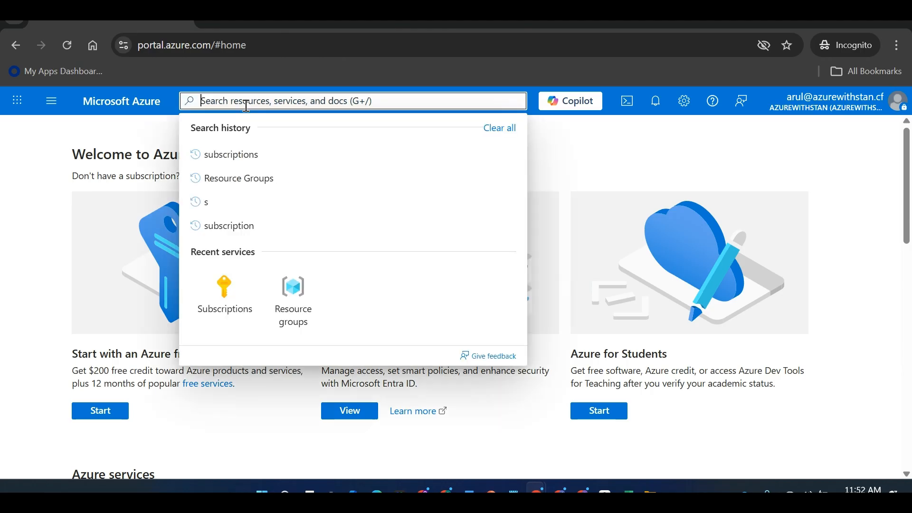
type("resource groups")
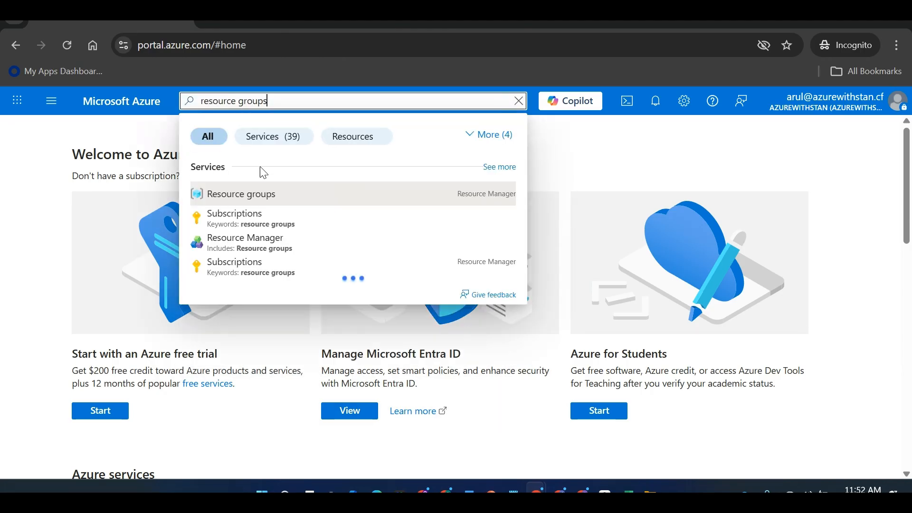
left_click(263, 194)
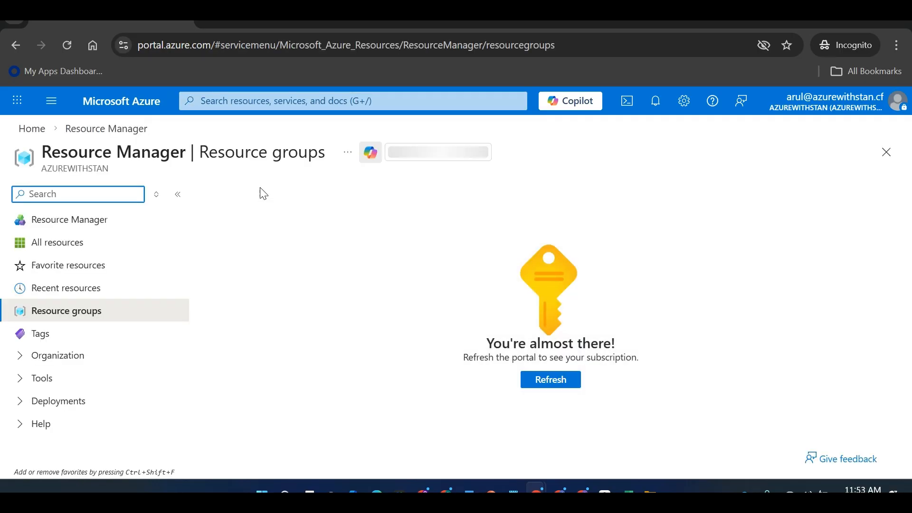
left_click(561, 385)
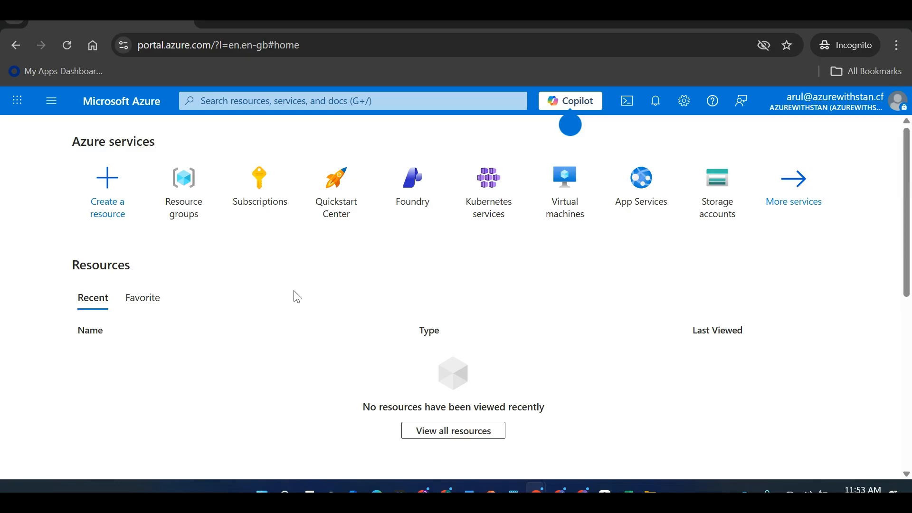
left_click(175, 197)
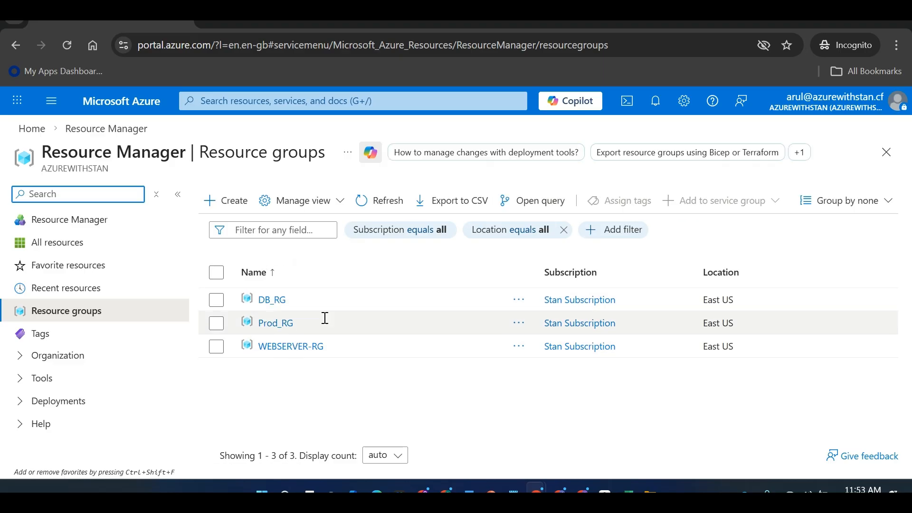
left_click(269, 301)
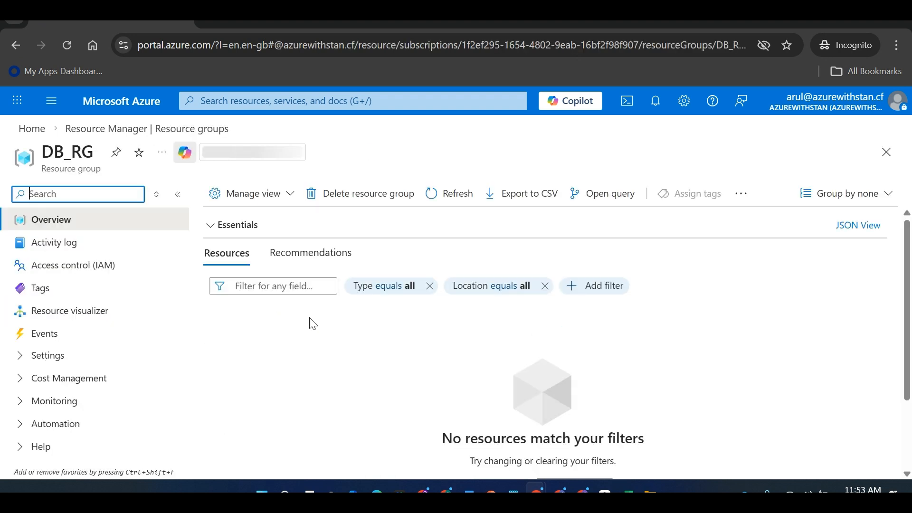
left_click(120, 265)
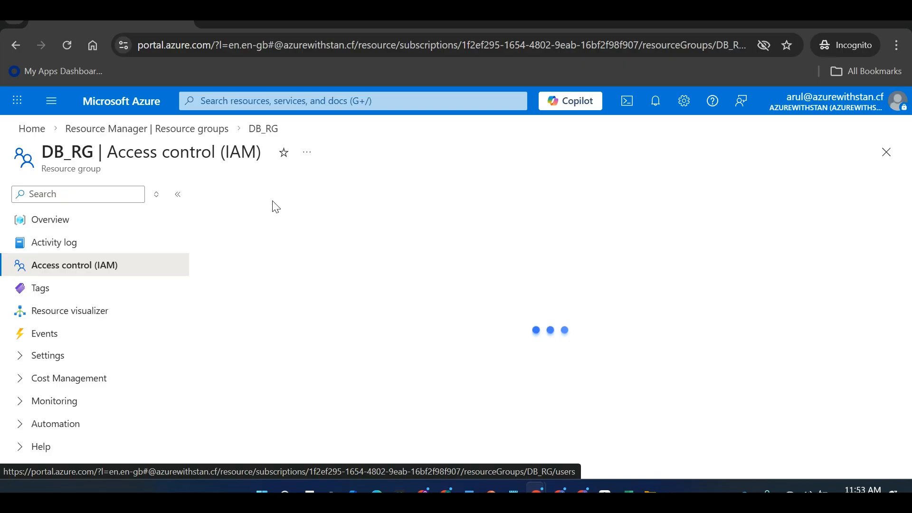
left_click(252, 302)
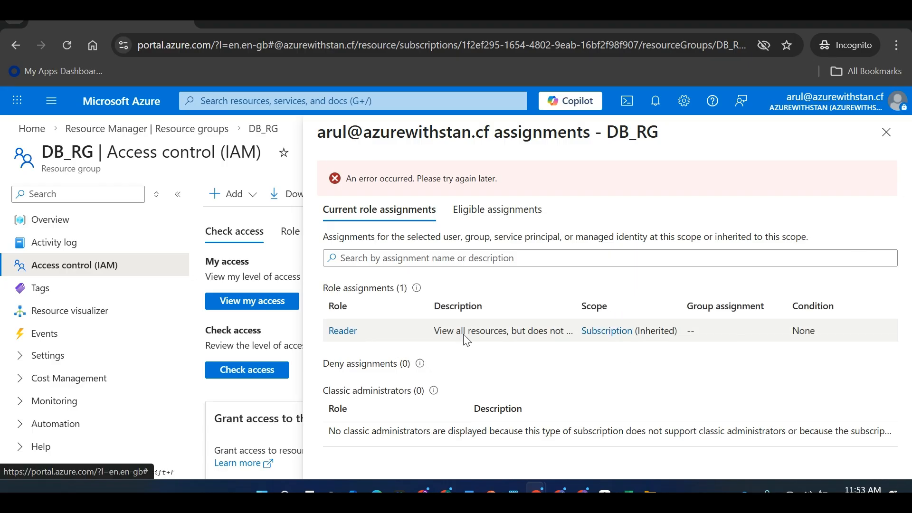
left_click_drag(679, 307, 722, 306)
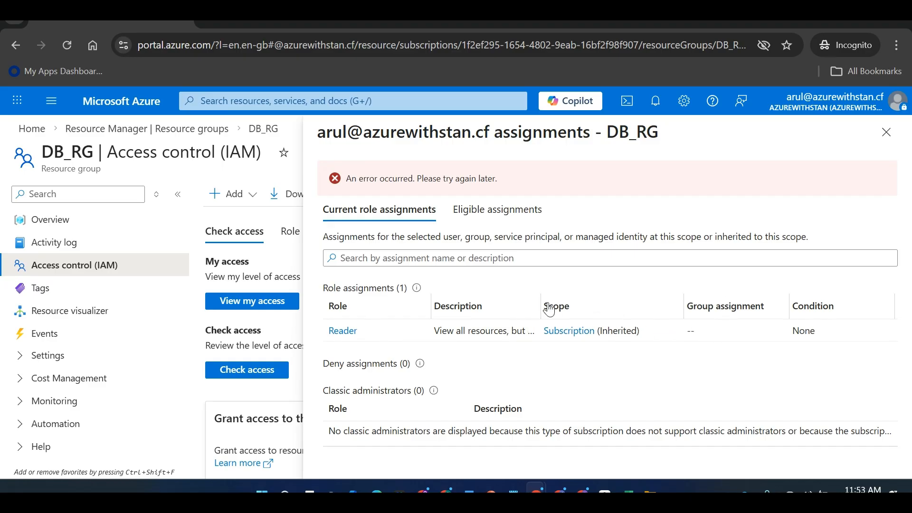
left_click_drag(550, 310, 570, 308)
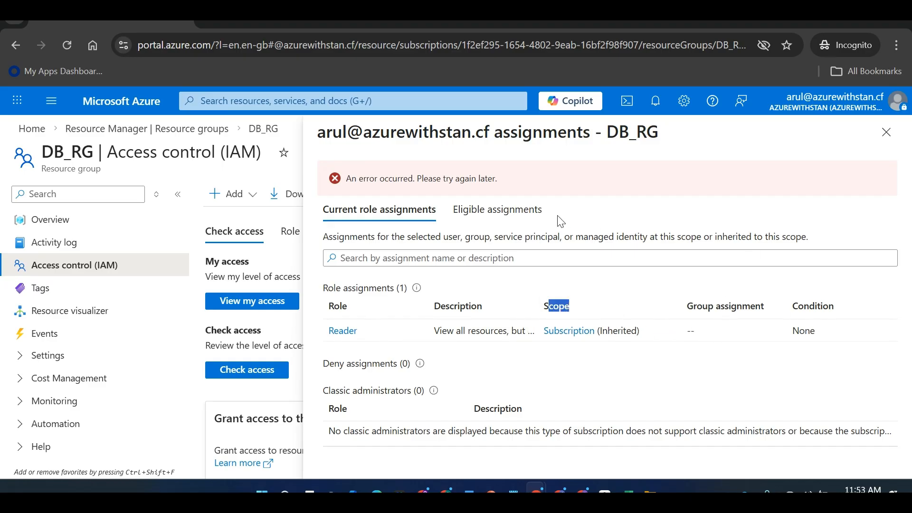
left_click(519, 220)
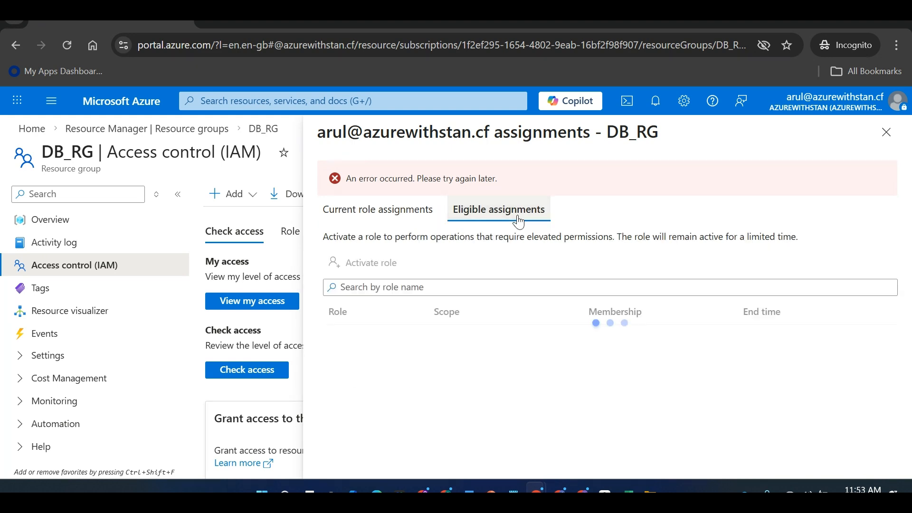
left_click_drag(322, 209, 395, 210)
left_click(886, 132)
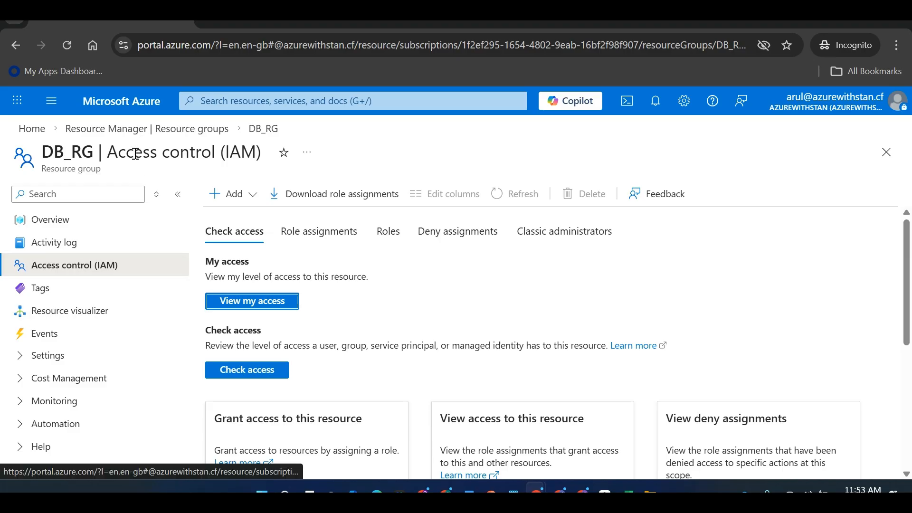
left_click(116, 130)
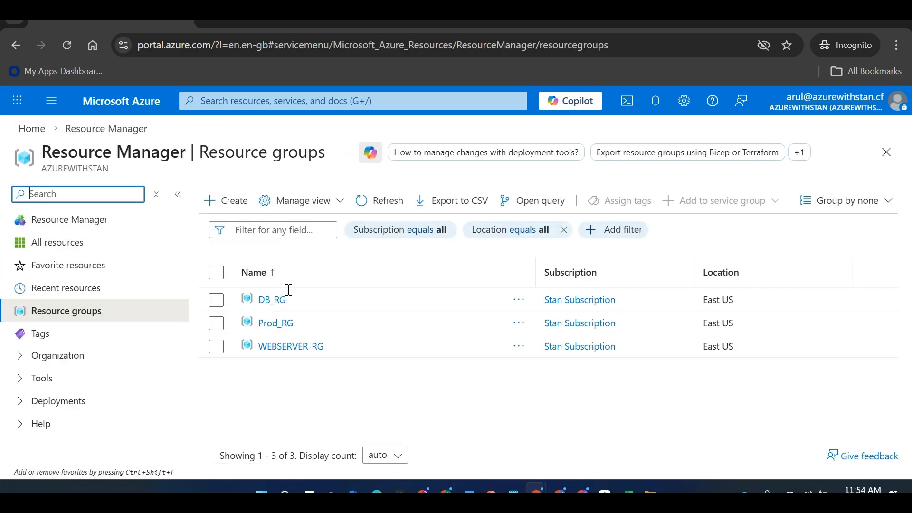
Open Stan Subscription and browse its Resources and Resource groups from Access control
left_click(587, 303)
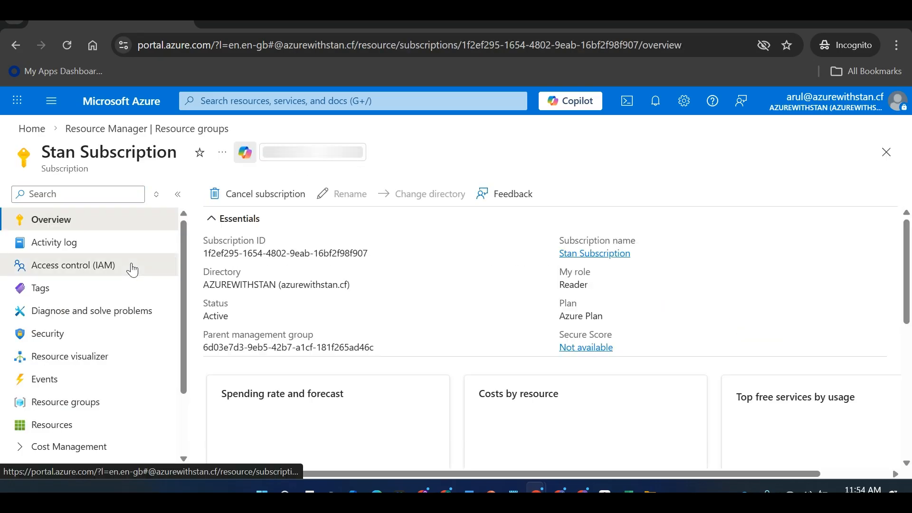
left_click(132, 269)
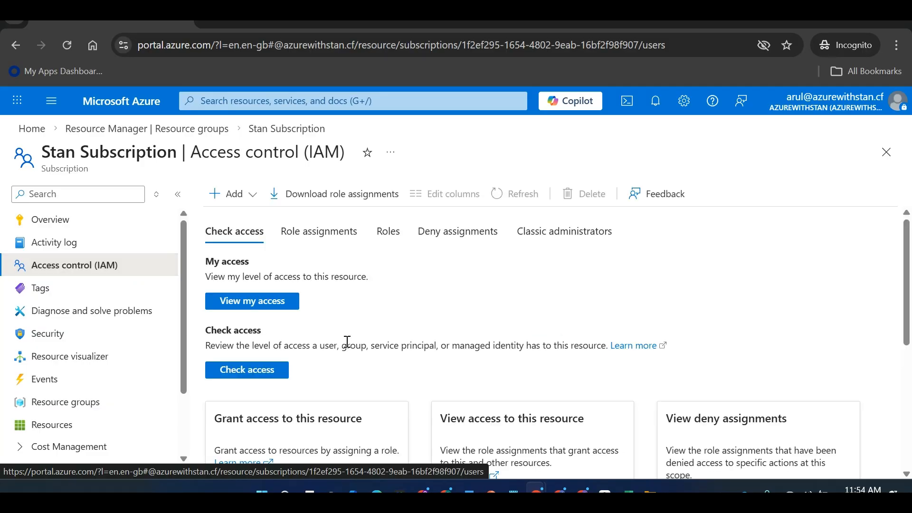
left_click(86, 432)
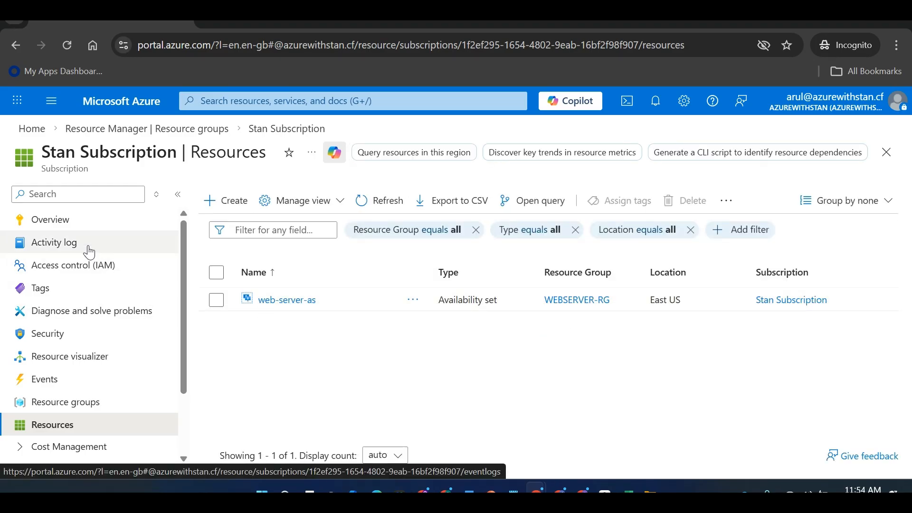
left_click(88, 269)
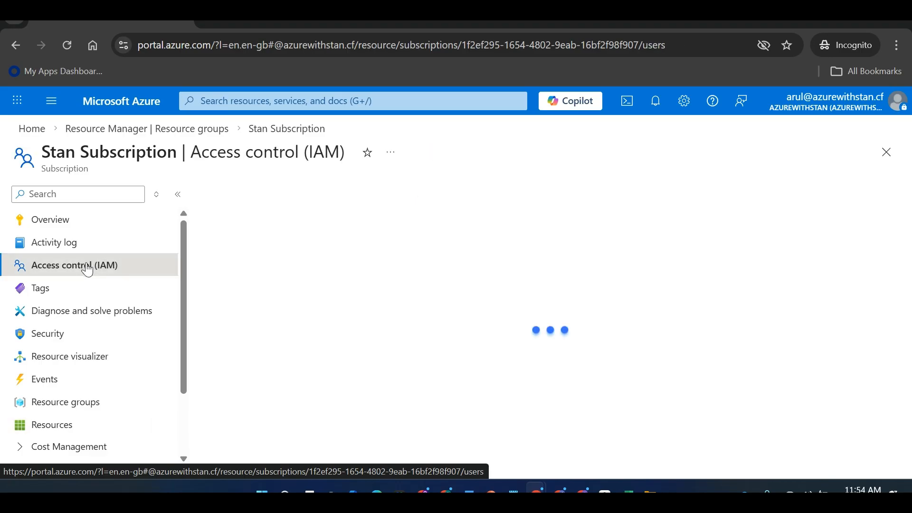
left_click(79, 402)
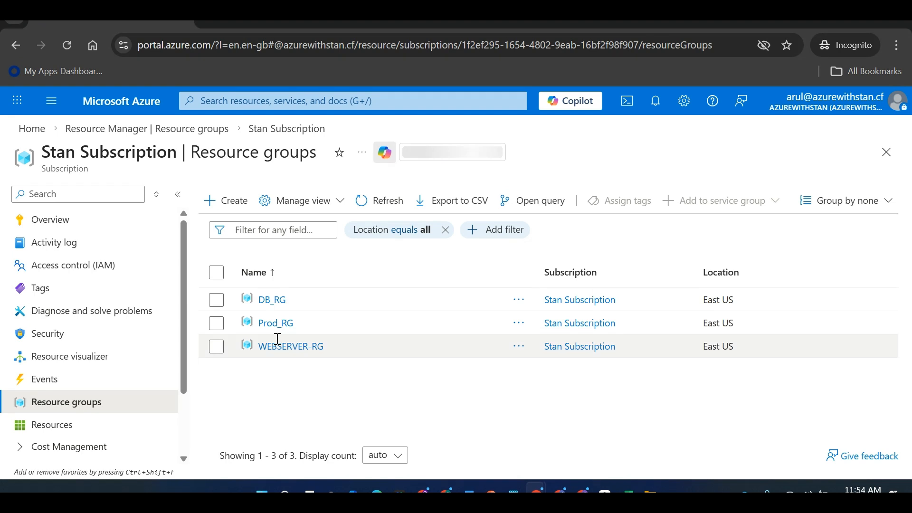
left_click(104, 276)
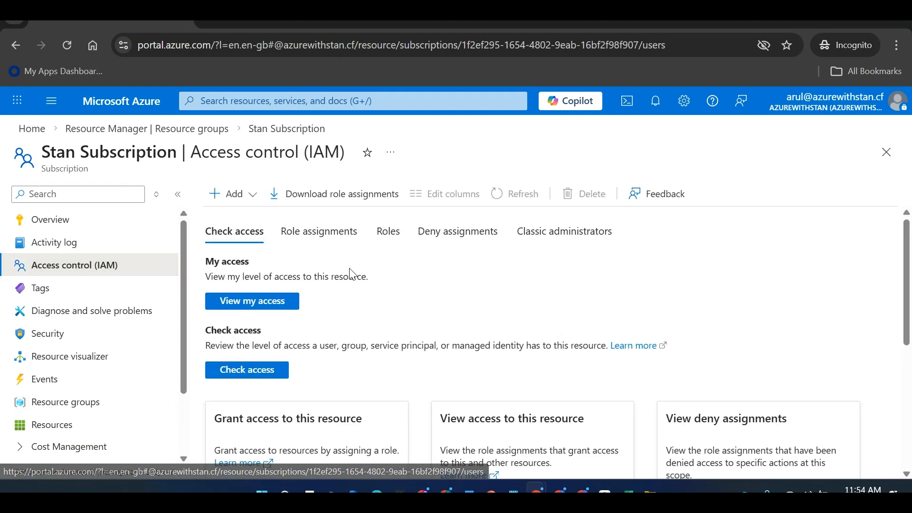
View my access on Stan Subscription, confirming only a direct Reader role, then go Home
left_click(256, 303)
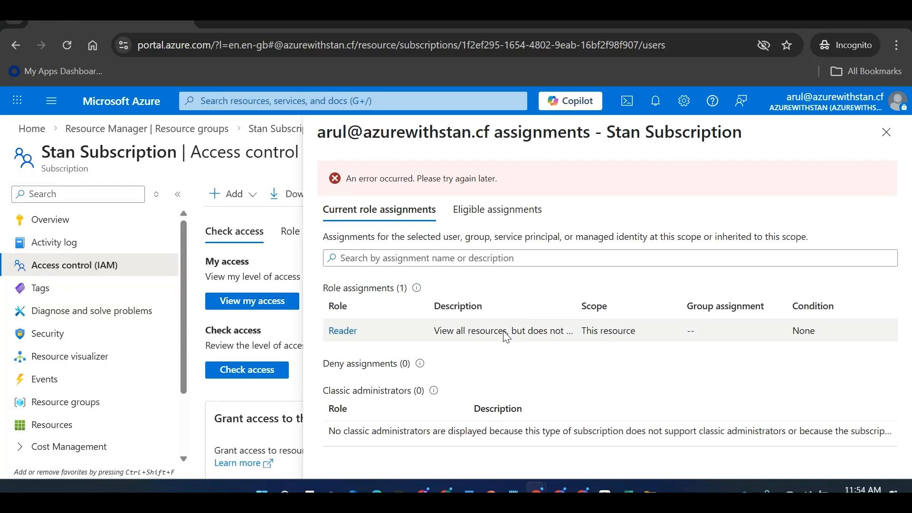
left_click(886, 132)
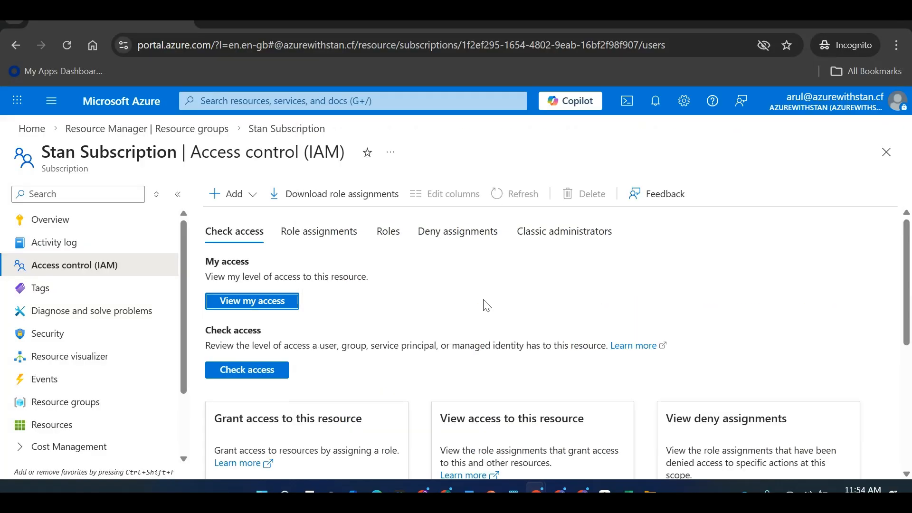
left_click(31, 128)
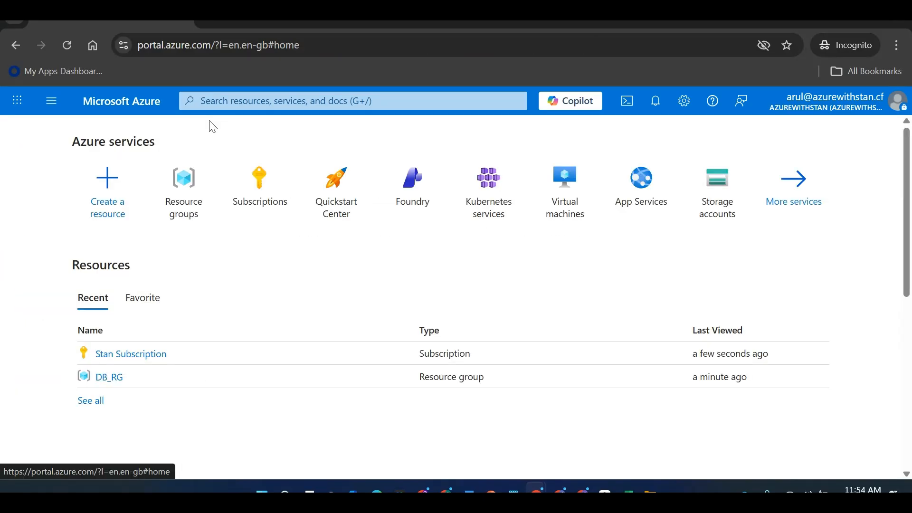
Try creating a virtual machine on Stan Subscription and review the permission errors and resource group list
left_click(284, 107)
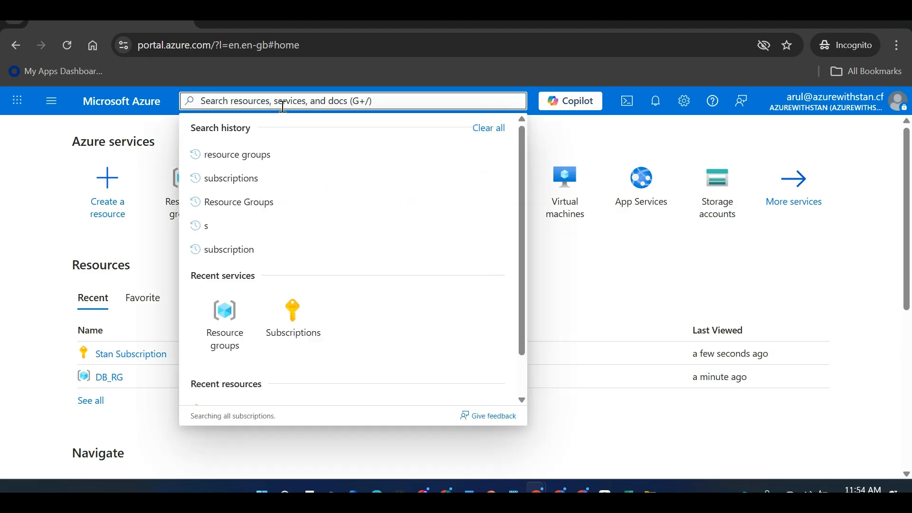
left_click(576, 202)
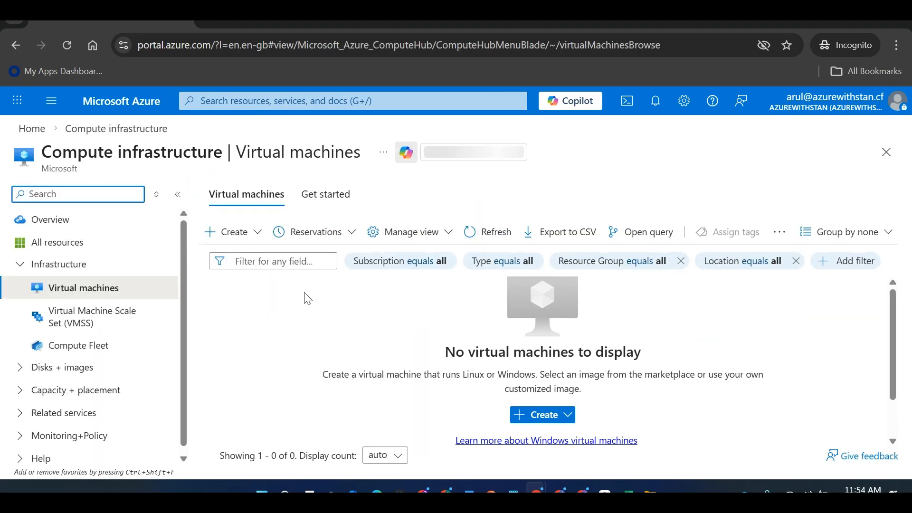
left_click(536, 416)
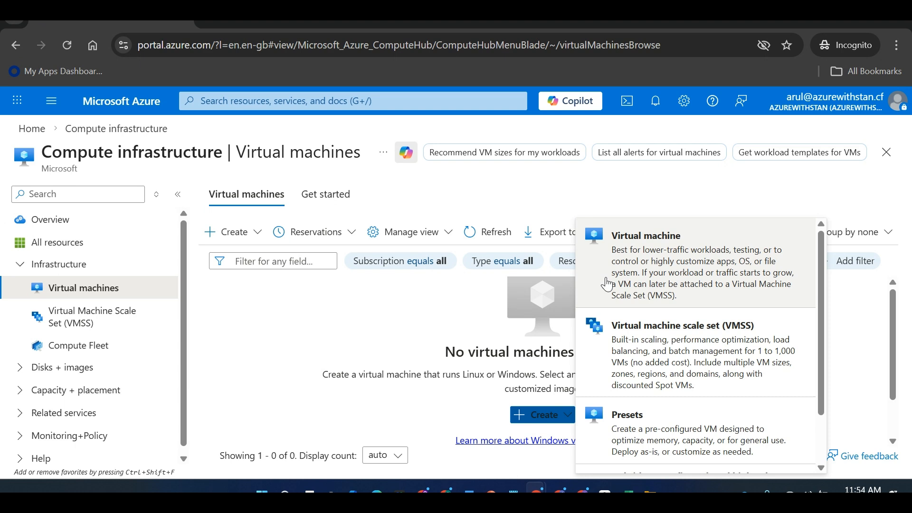
left_click(690, 267)
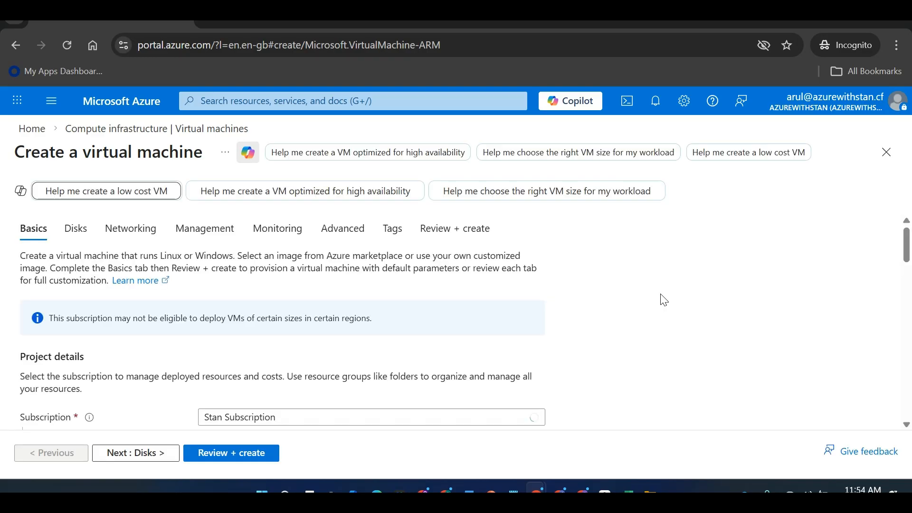
left_click_drag(904, 241, 903, 259)
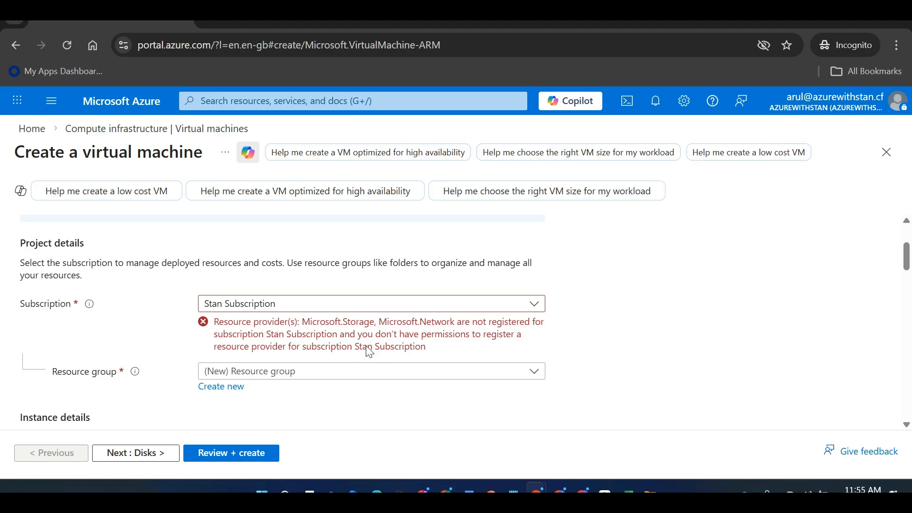
left_click(457, 373)
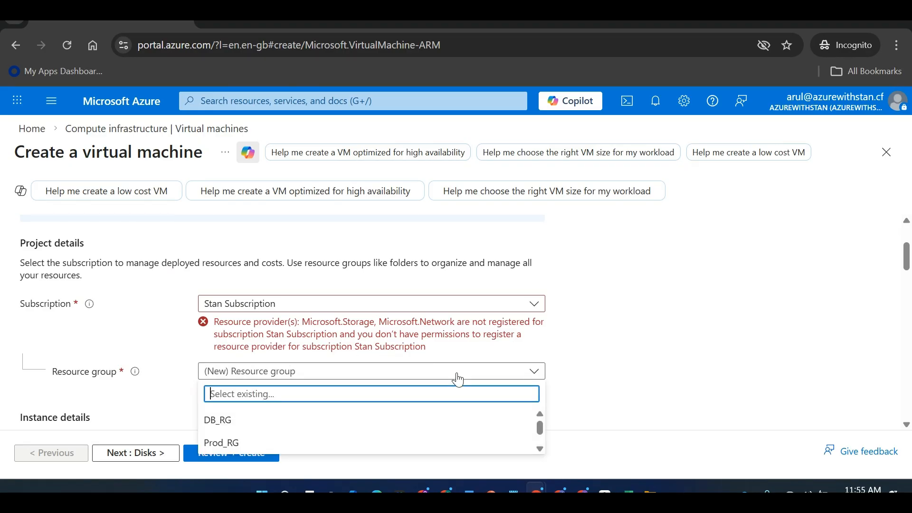
left_click(634, 381)
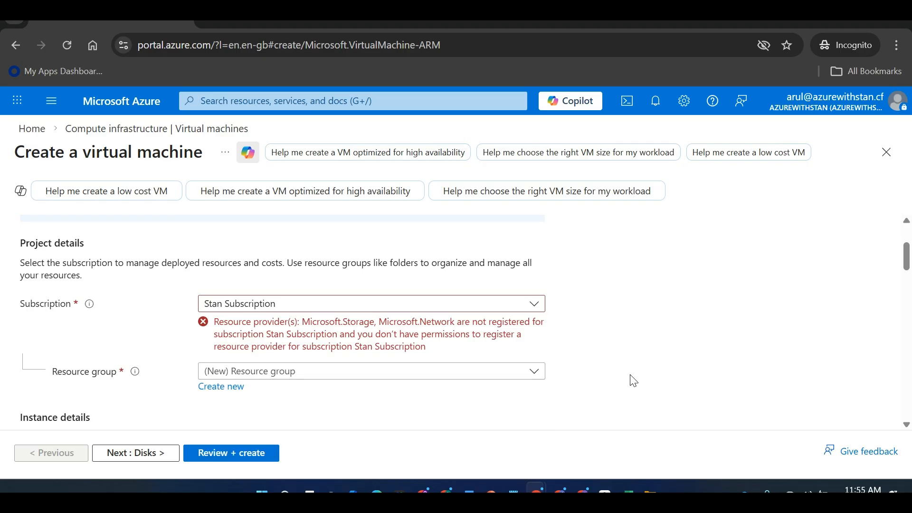
key("alt+Tab")
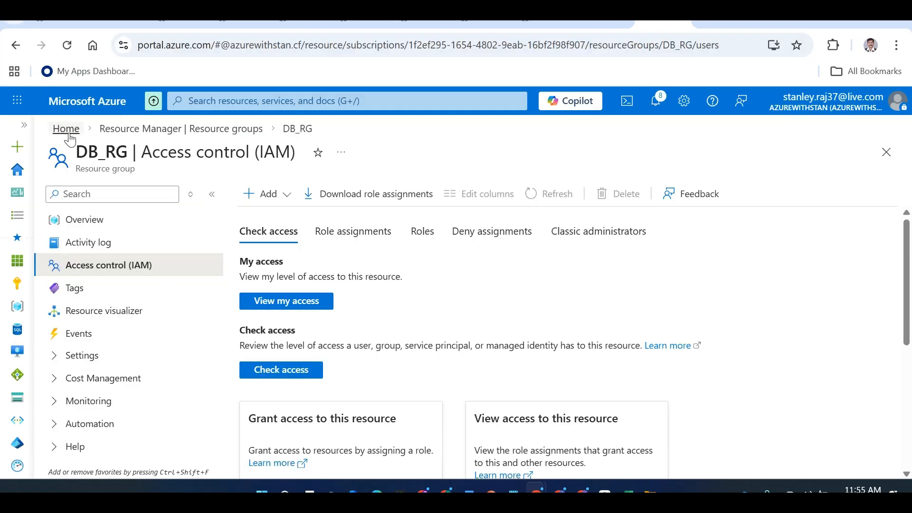
From Stan Subscription's IAM role assignments, open the profile of the user holding Reader
left_click(68, 135)
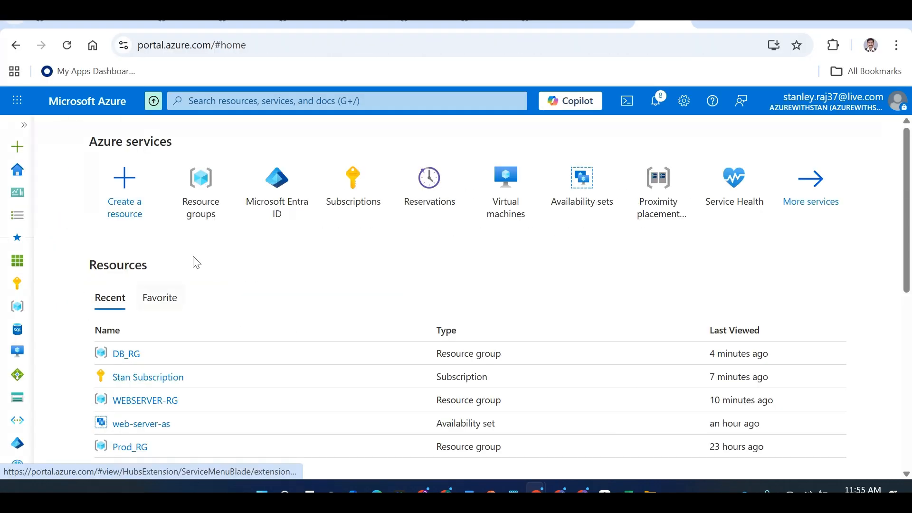
left_click(161, 383)
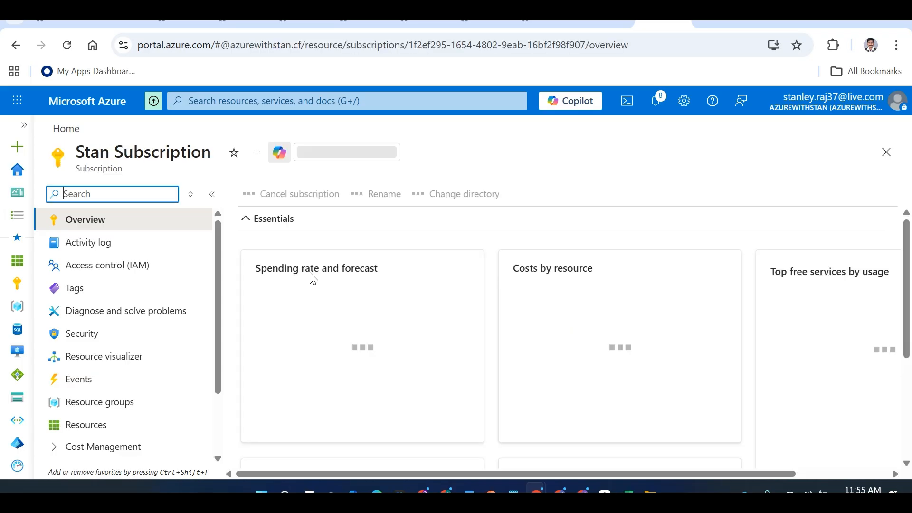
left_click(146, 272)
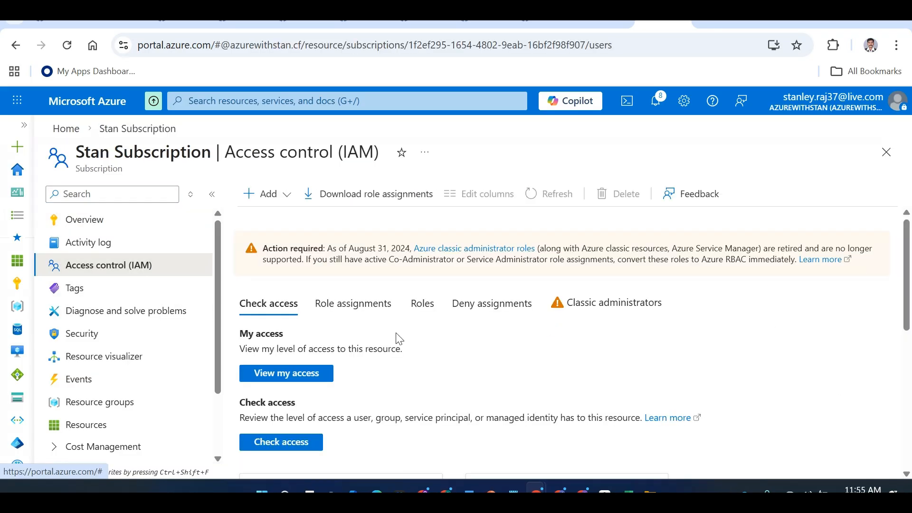
left_click(361, 306)
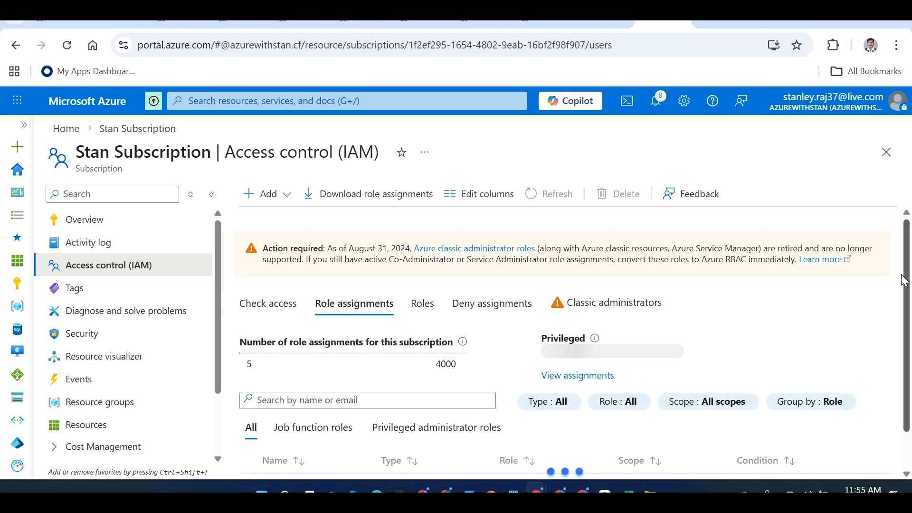
scroll(908, 275, "down", 1)
scroll(908, 275, "down", 1)
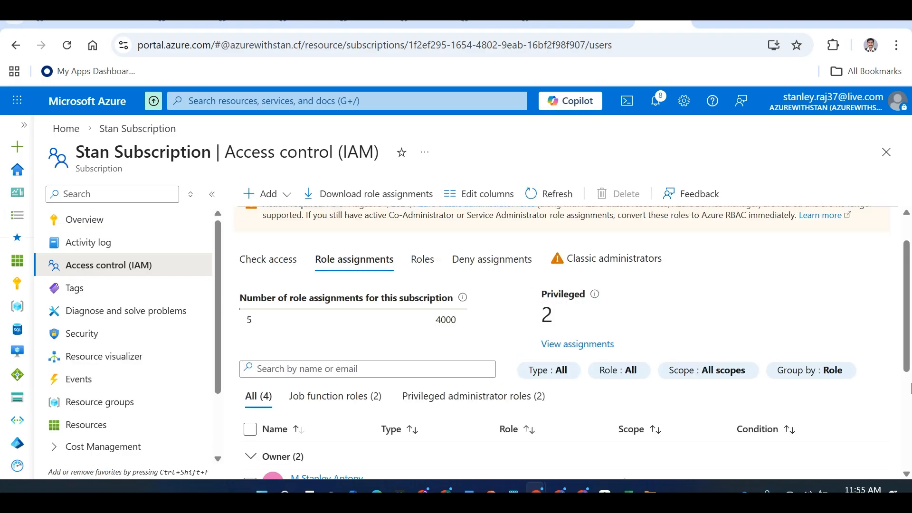
scroll(908, 324, "down", 4)
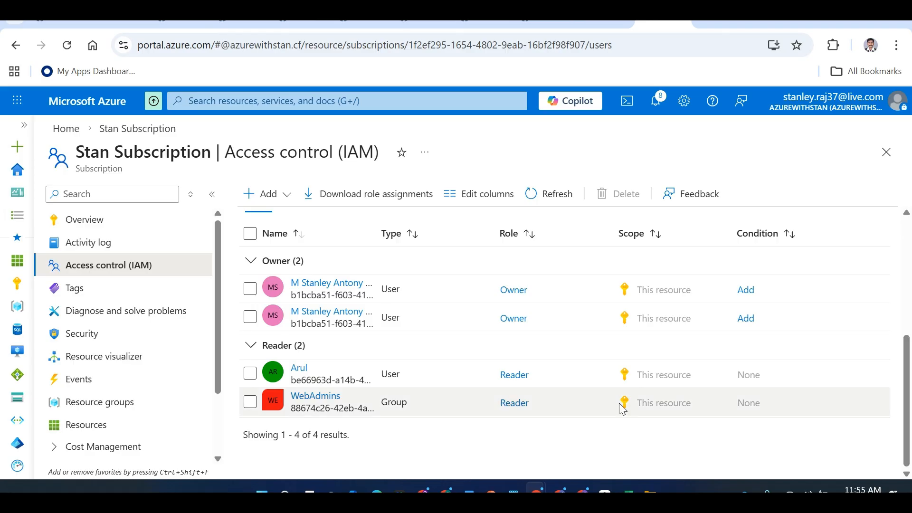
left_click(300, 369)
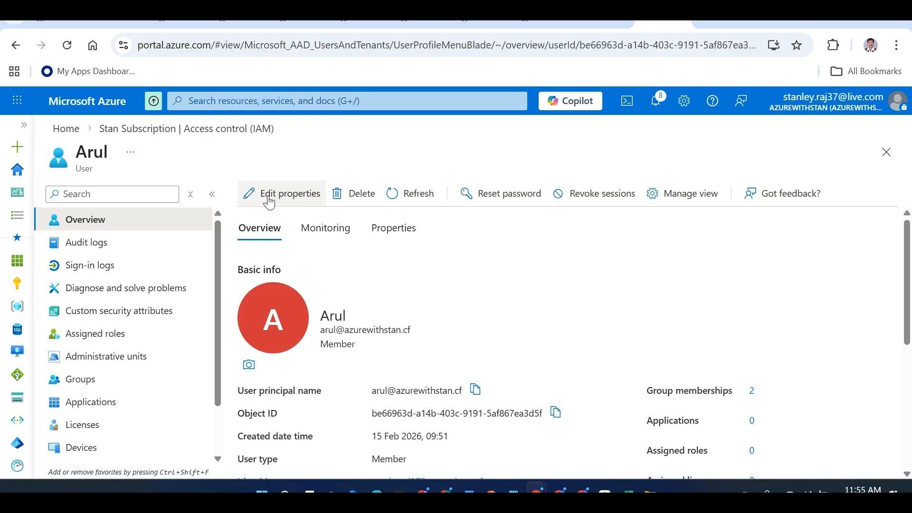
Review the user's properties, assigned directory roles and group memberships
left_click(389, 229)
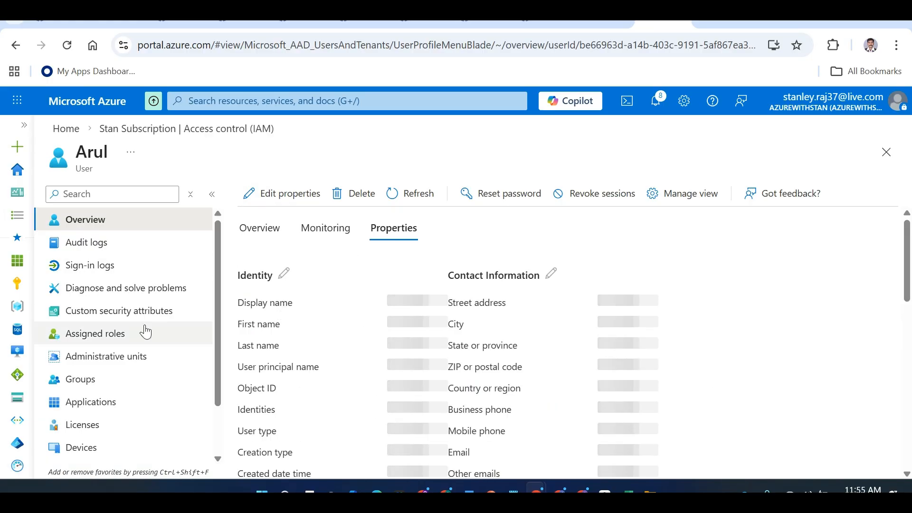
left_click(98, 338)
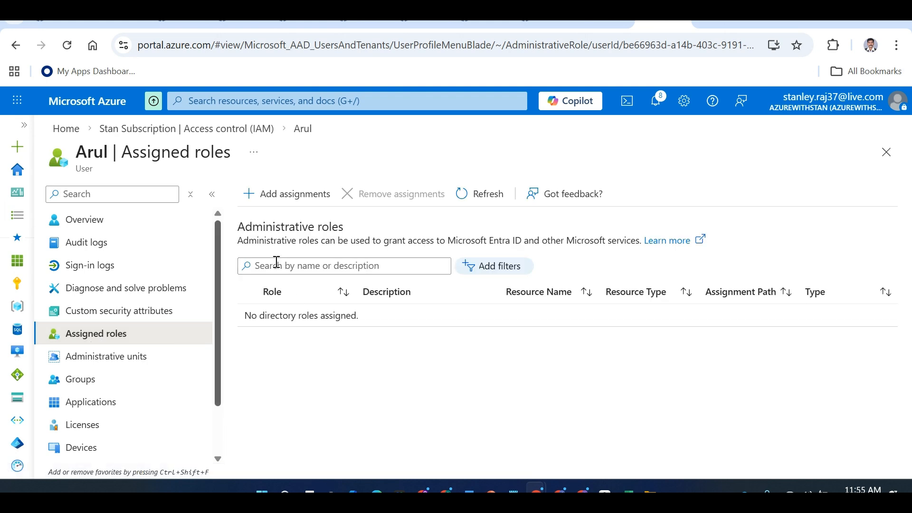
left_click(102, 383)
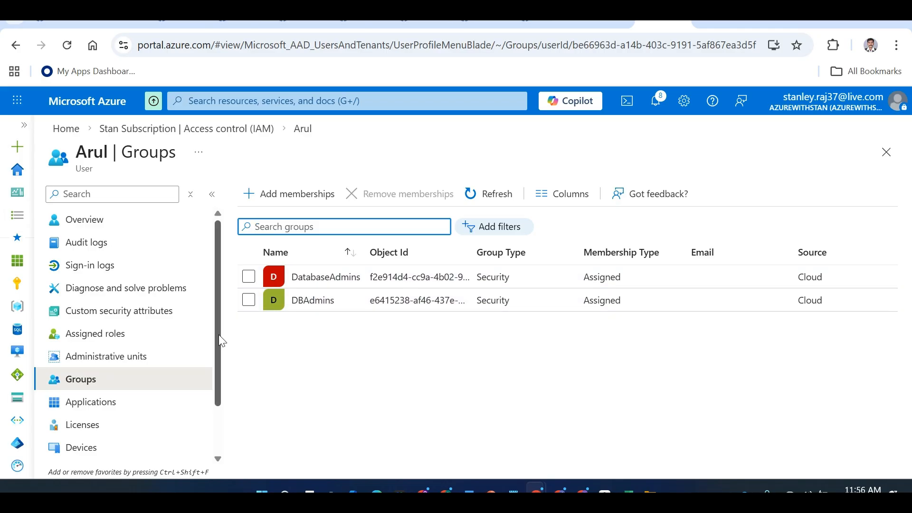
left_click_drag(218, 335, 221, 306)
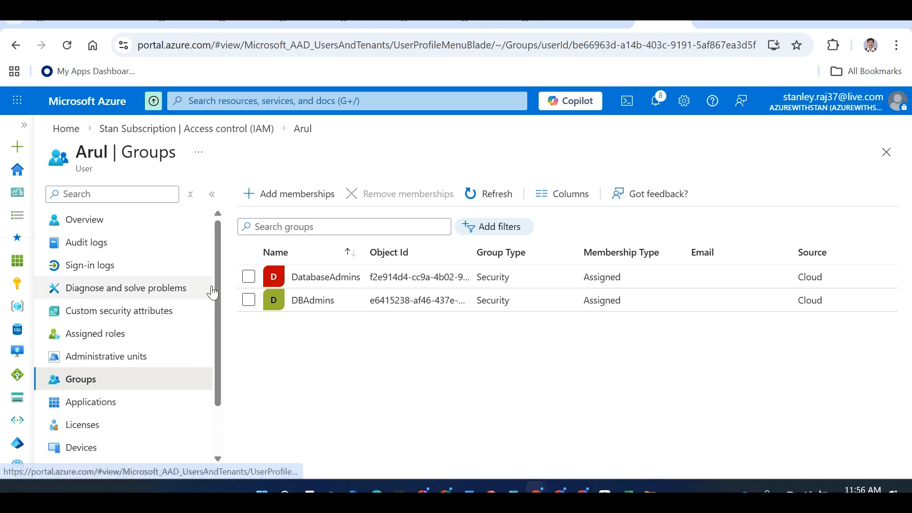
left_click(79, 340)
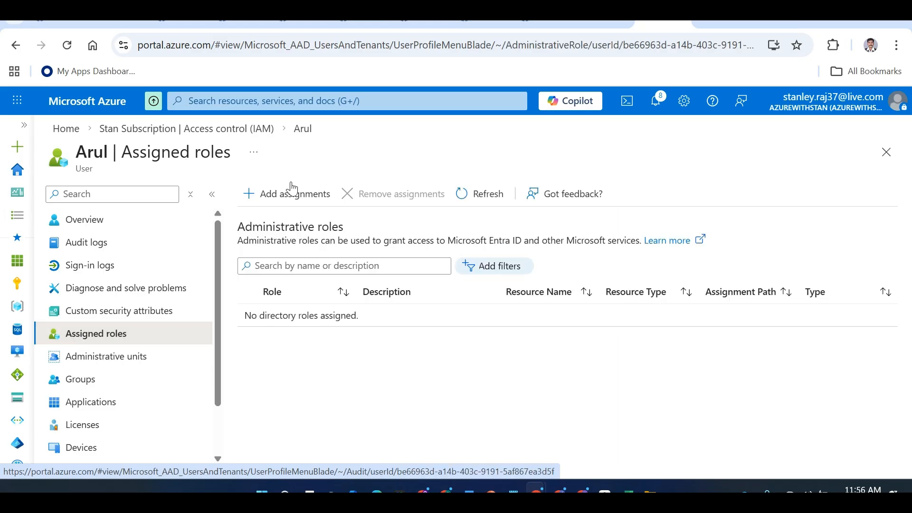
Start an Add role assignment on Stan Subscription and choose Owner under Privileged administrator roles
left_click(159, 129)
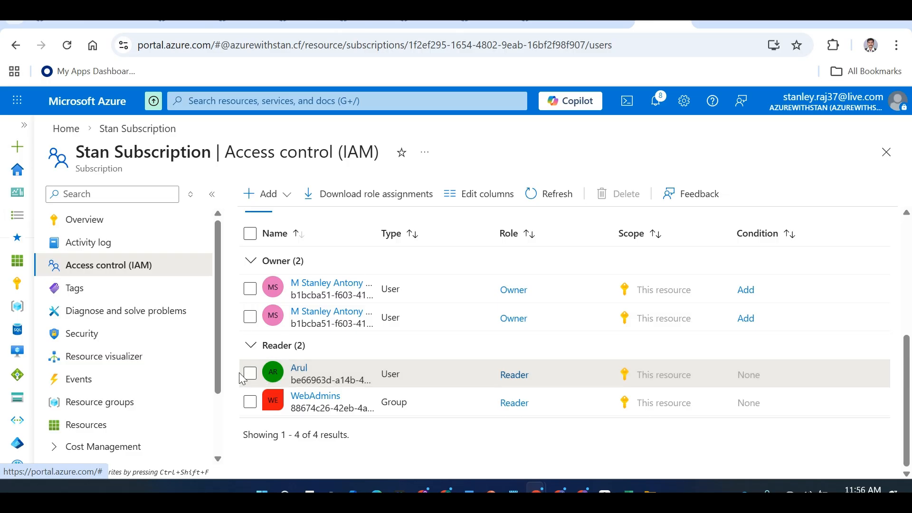
left_click(289, 195)
left_click(283, 222)
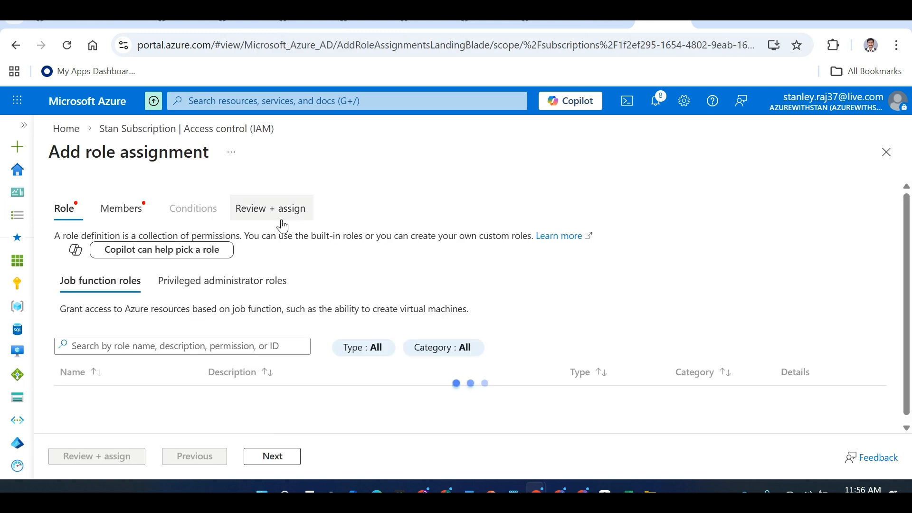
left_click(197, 284)
left_click(90, 420)
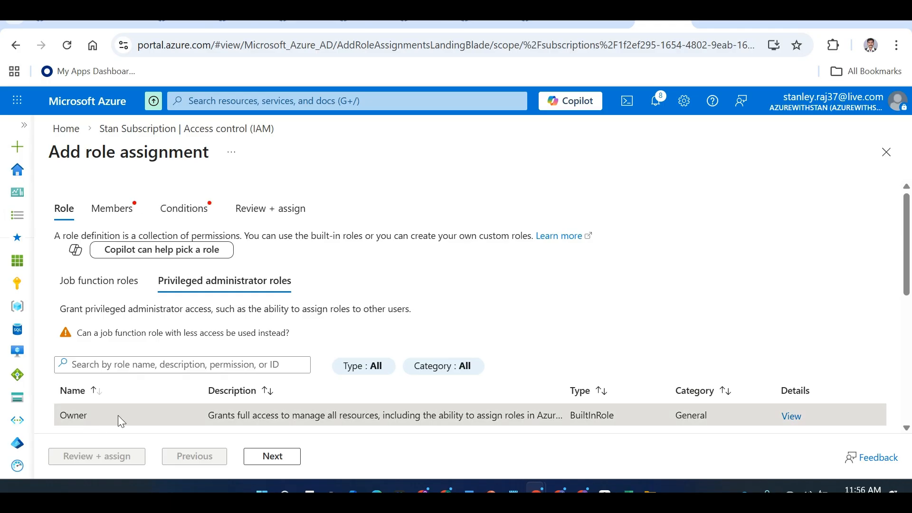
Search for the test user and add them as the member of the Owner assignment
left_click(276, 457)
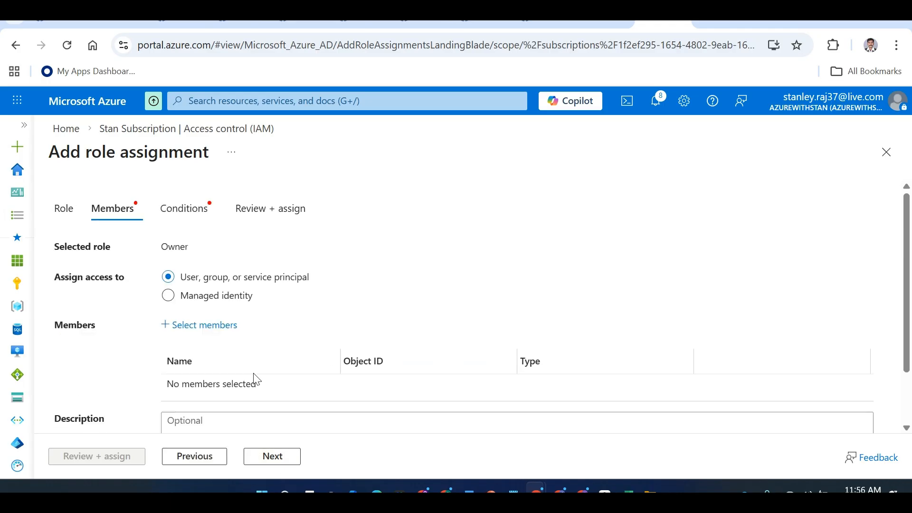
left_click(202, 327)
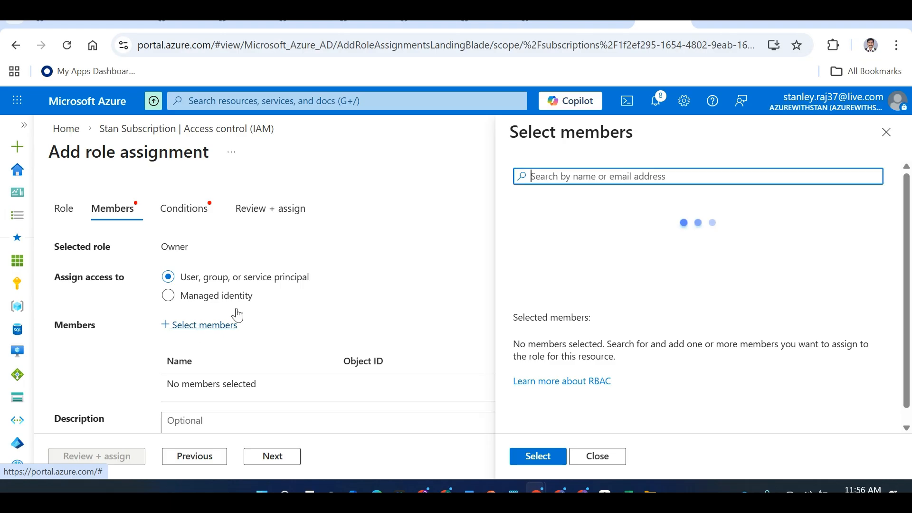
type("Arul")
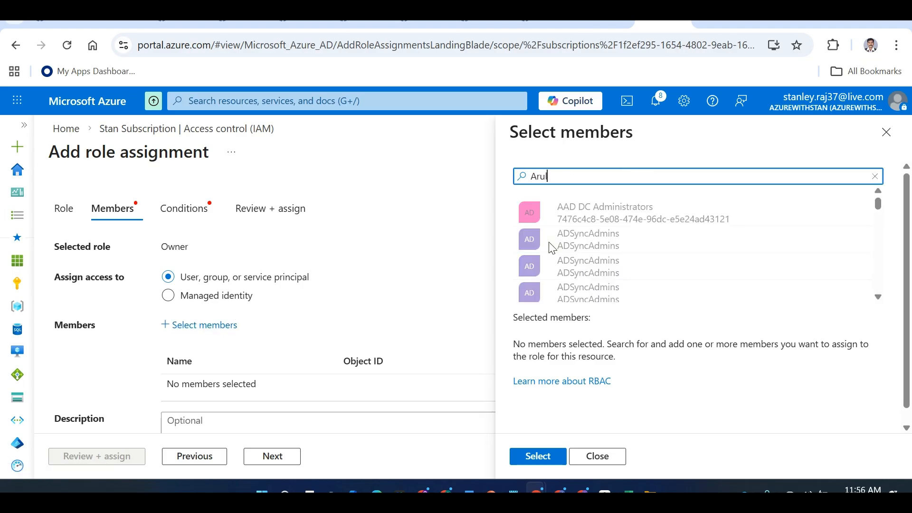
left_click(589, 216)
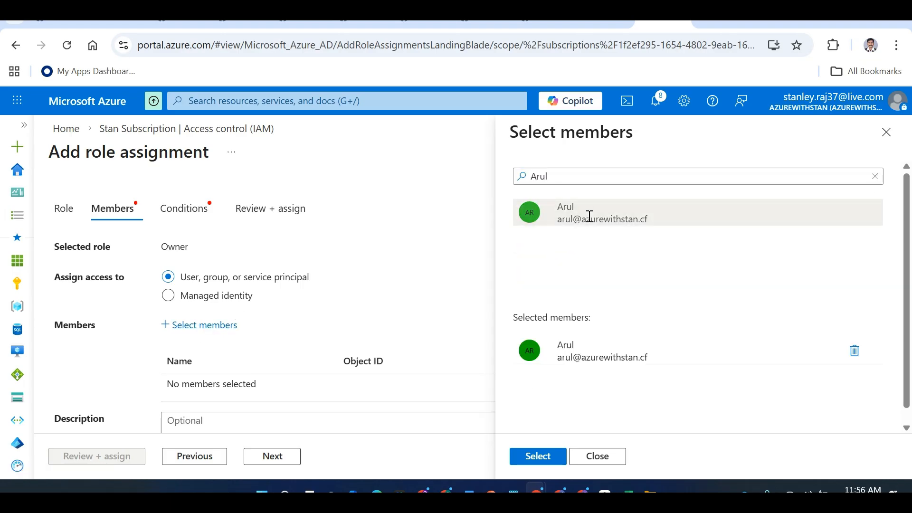
left_click(559, 465)
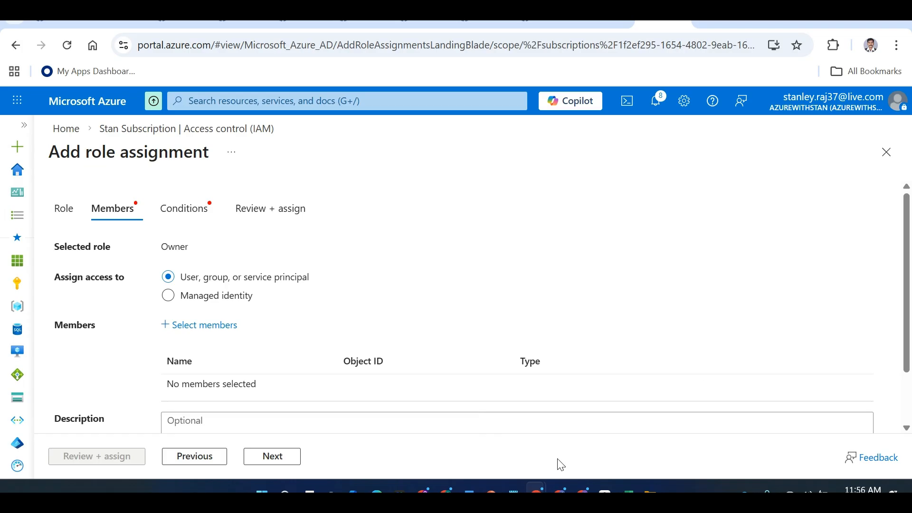
Allow assigning all roles except privileged administrator roles, then submit the Owner assignment
left_click(258, 457)
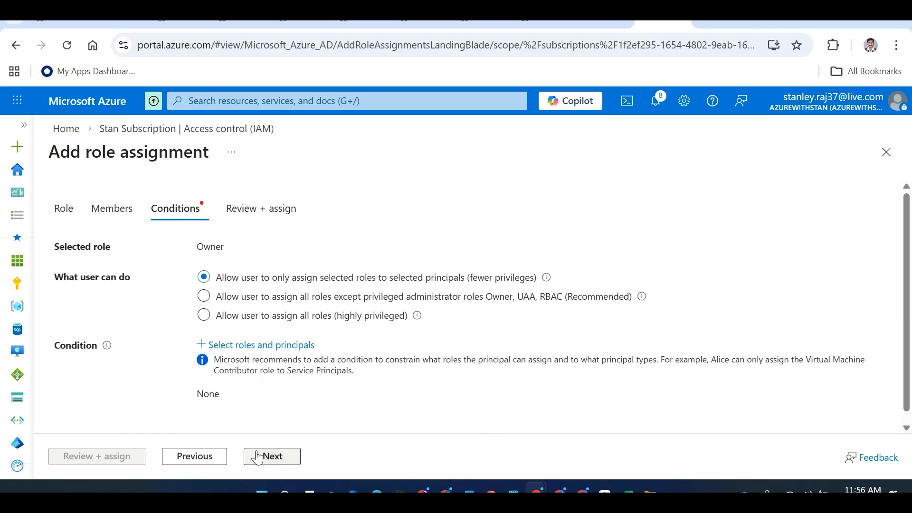
left_click(262, 308)
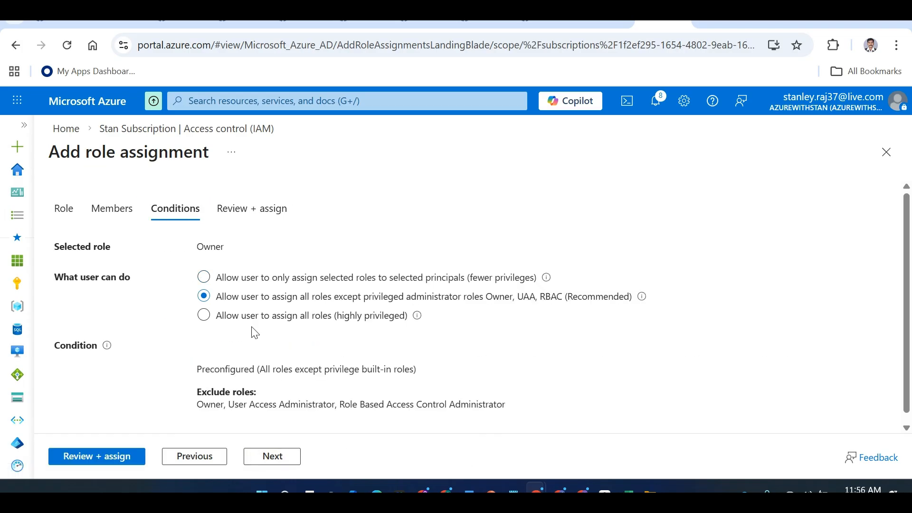
left_click(132, 464)
left_click(99, 464)
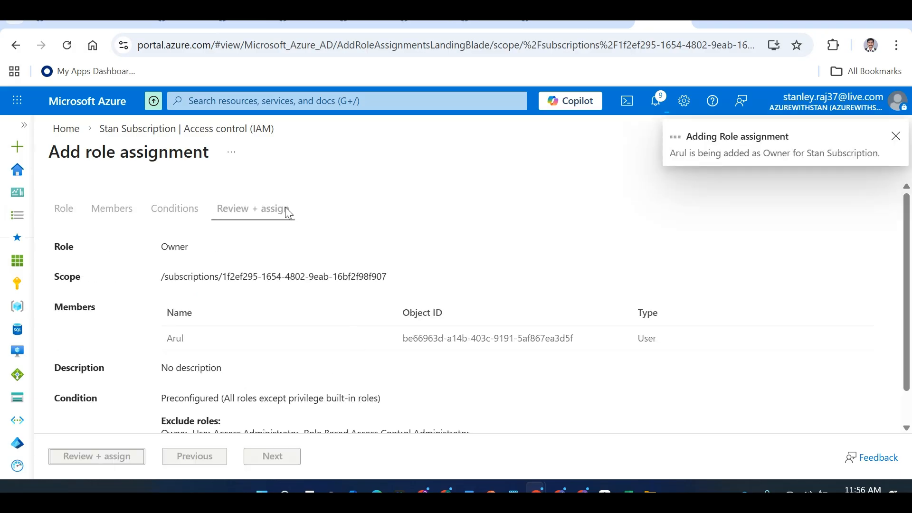
key("alt+Tab")
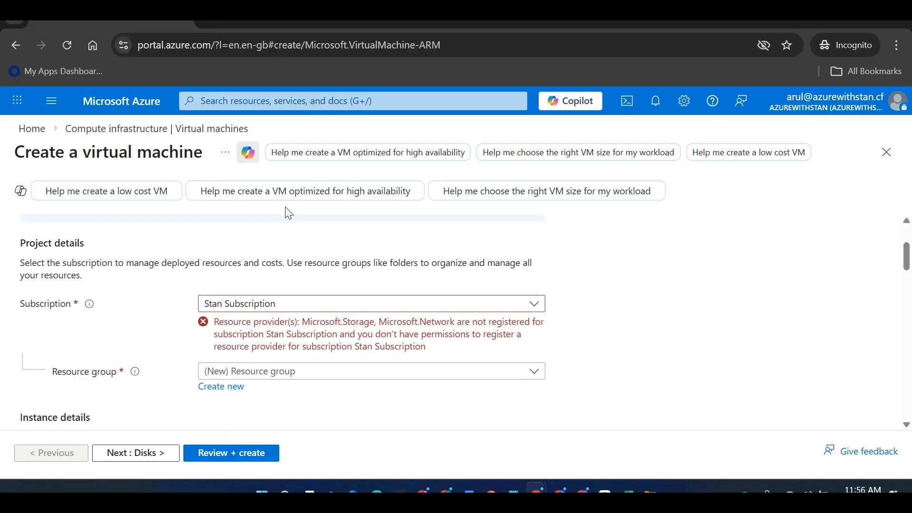
Check Stan Subscription's IAM role assignments to confirm the new Owner assignment
left_click(70, 132)
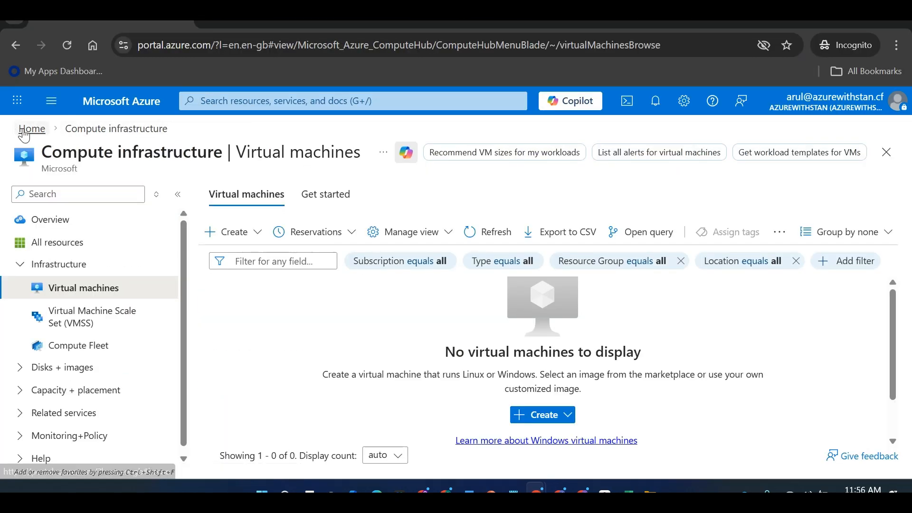
left_click(28, 129)
left_click(333, 209)
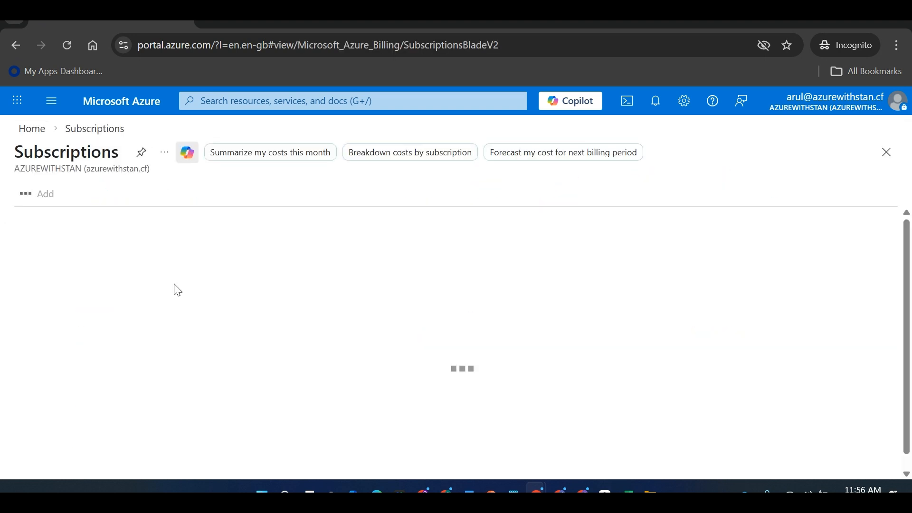
left_click(76, 312)
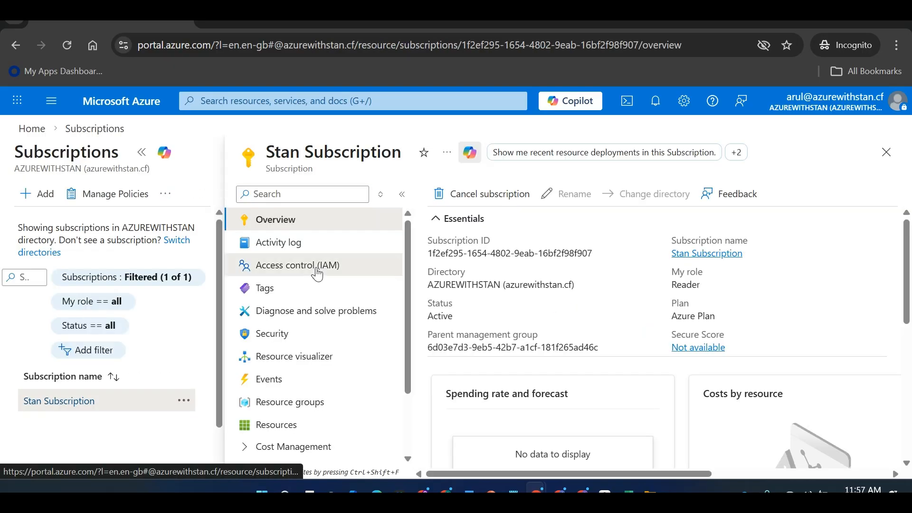
left_click(323, 265)
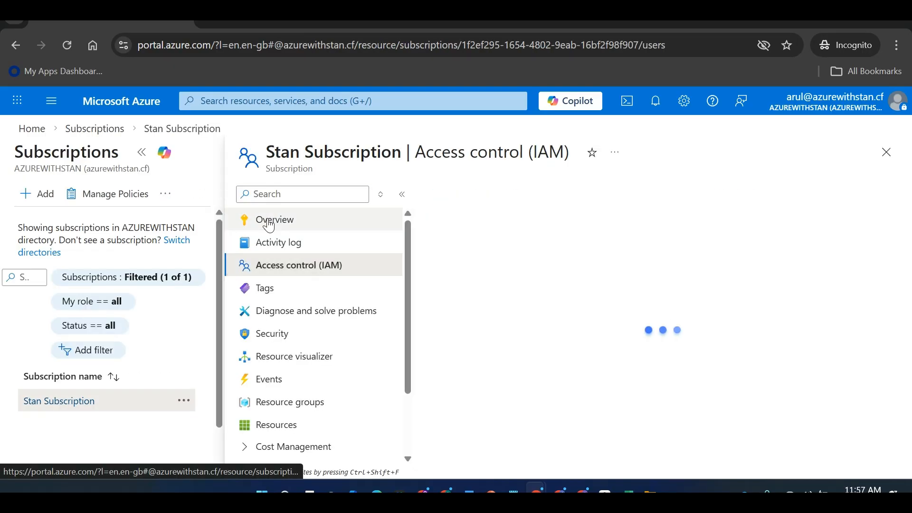
left_click(142, 152)
left_click(348, 234)
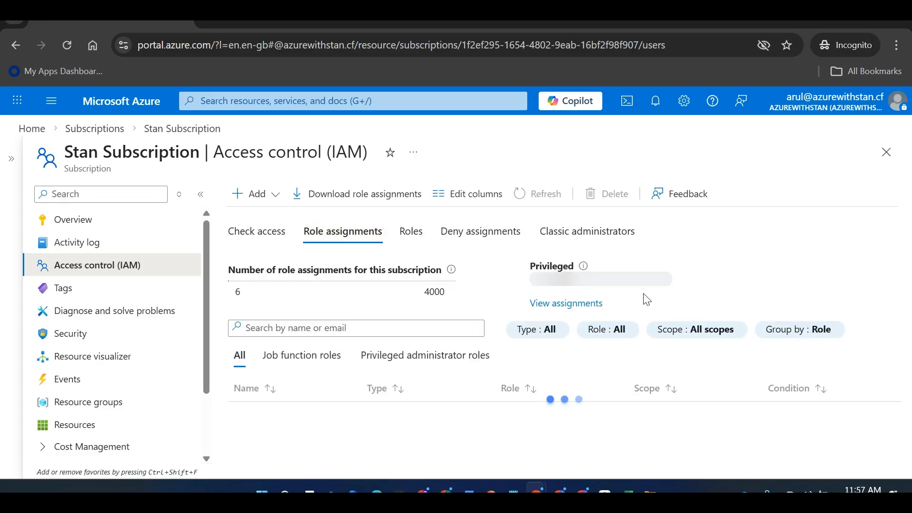
scroll(902, 323, "down", 2)
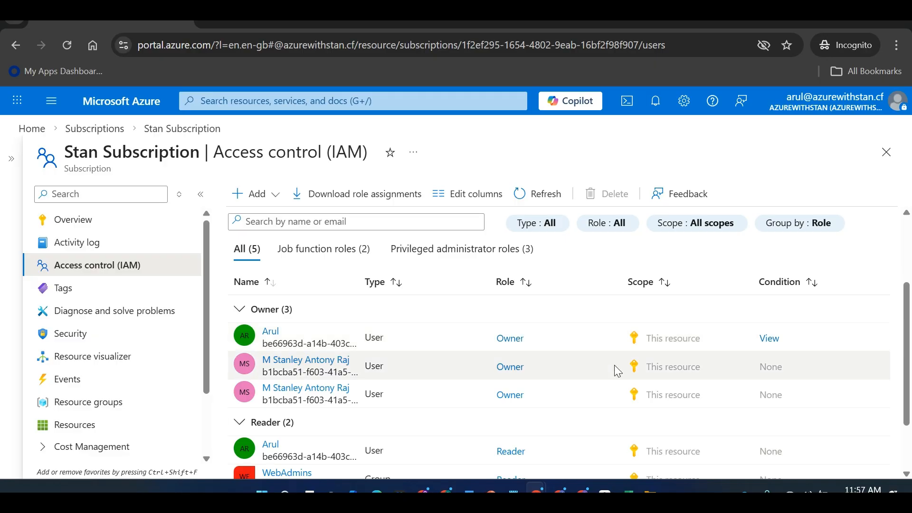
In the test user's window, retry creating a virtual machine, then return Home
key("alt+Tab")
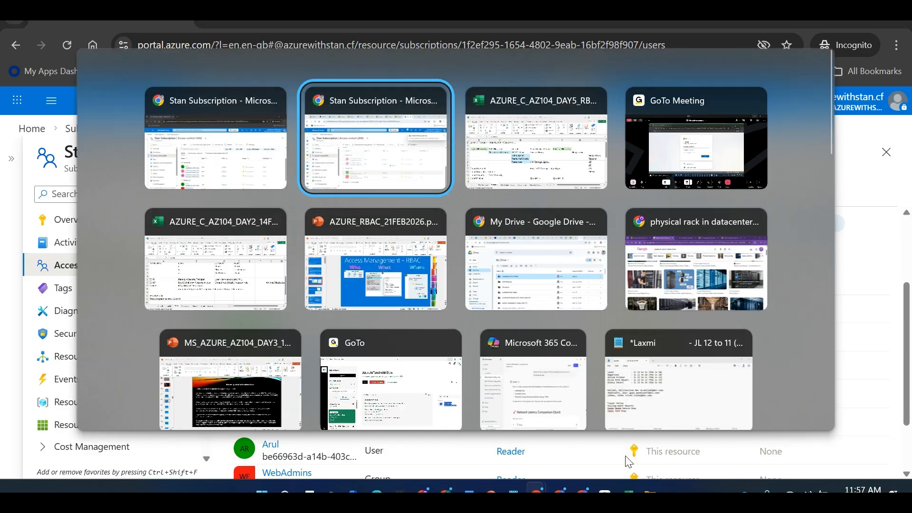
key("alt+shift+Tab")
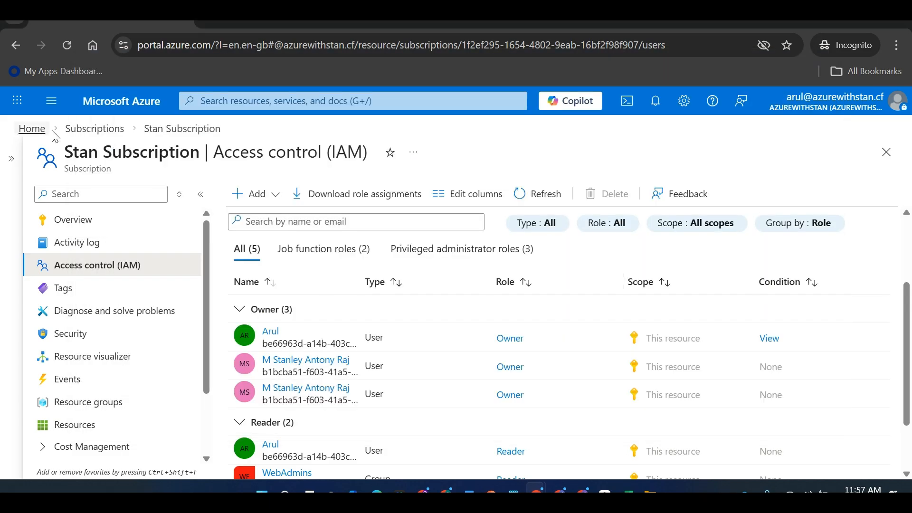
left_click(34, 131)
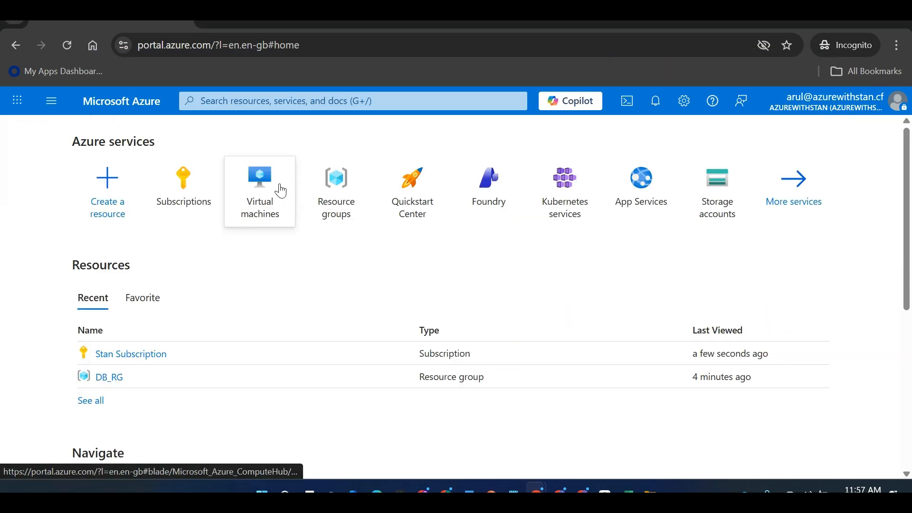
left_click(255, 195)
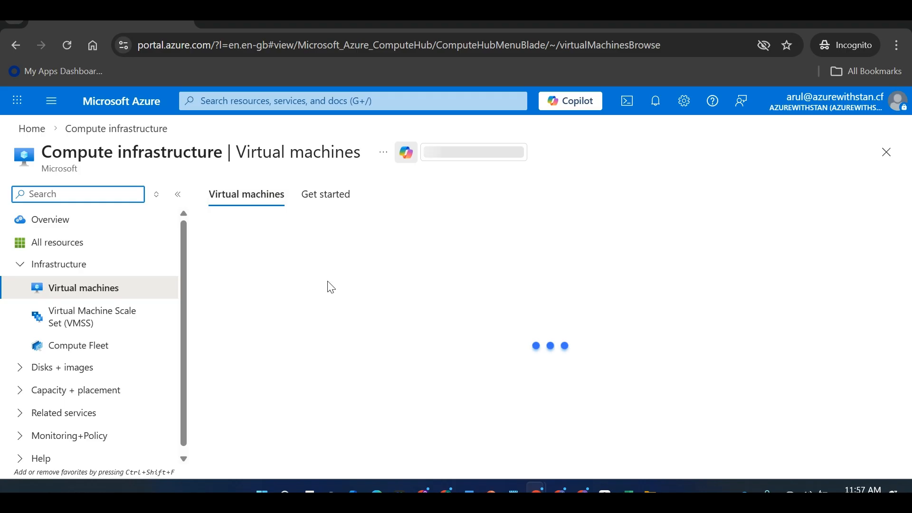
left_click(228, 232)
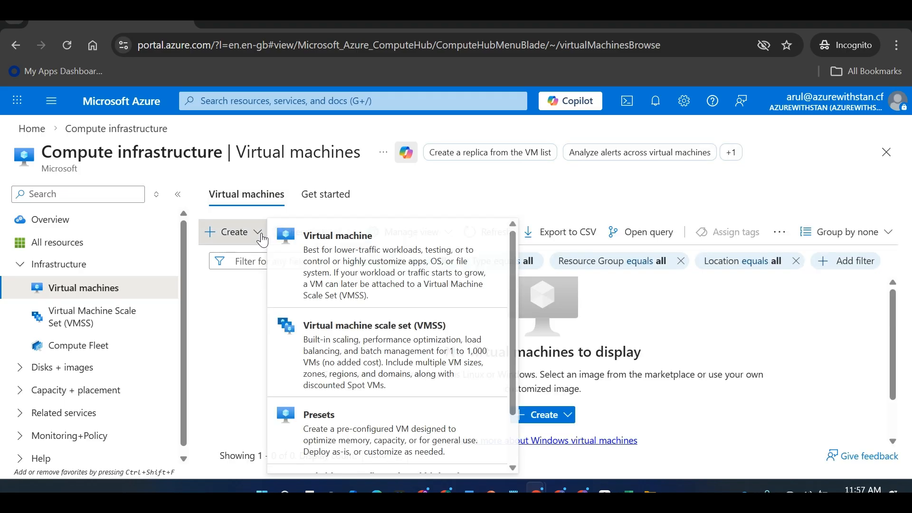
left_click(333, 253)
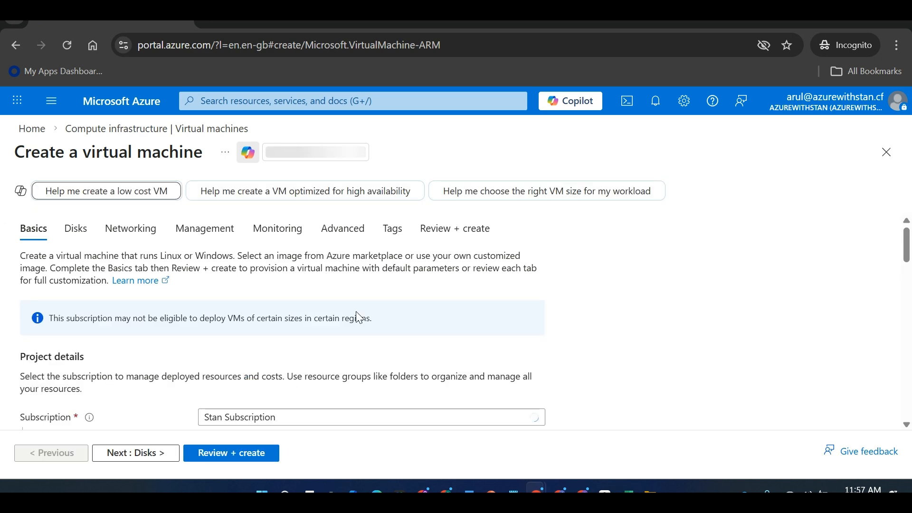
left_click_drag(906, 242, 909, 270)
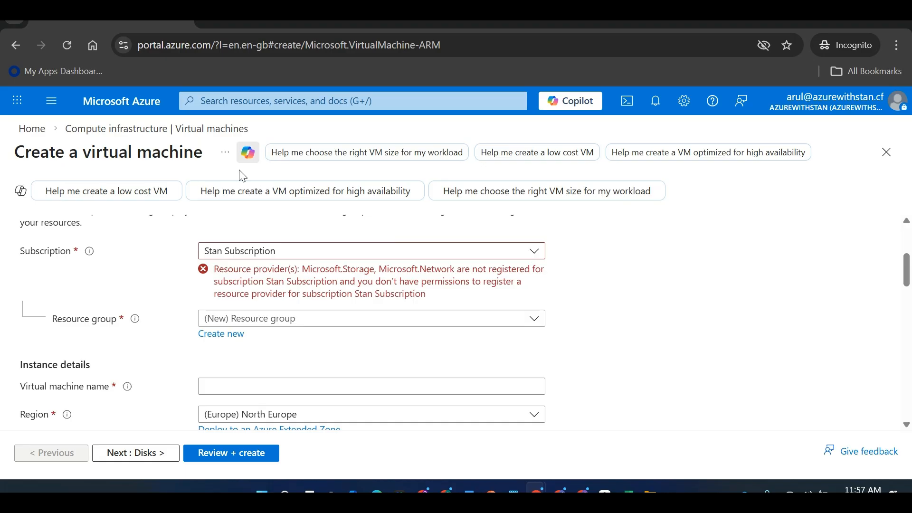
left_click(31, 129)
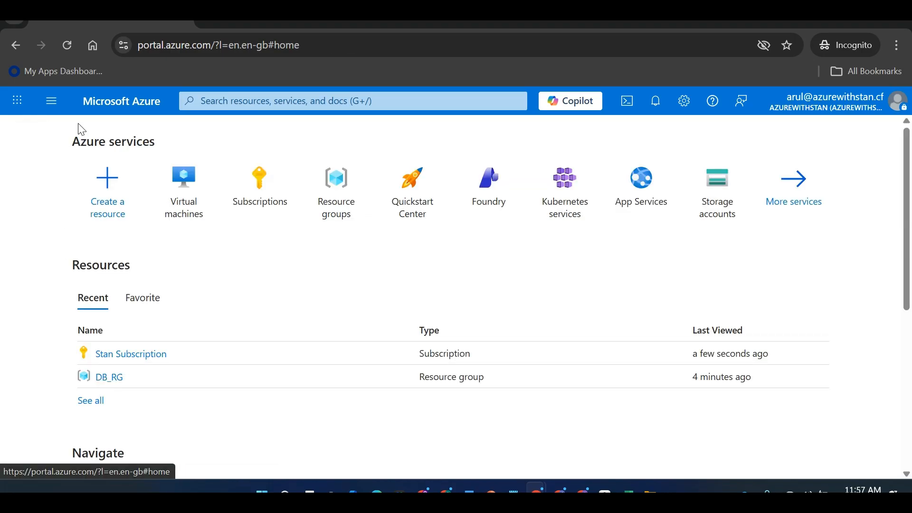
Open Stan Subscription's role assignments and view the profile of the user holding Reader
left_click(256, 181)
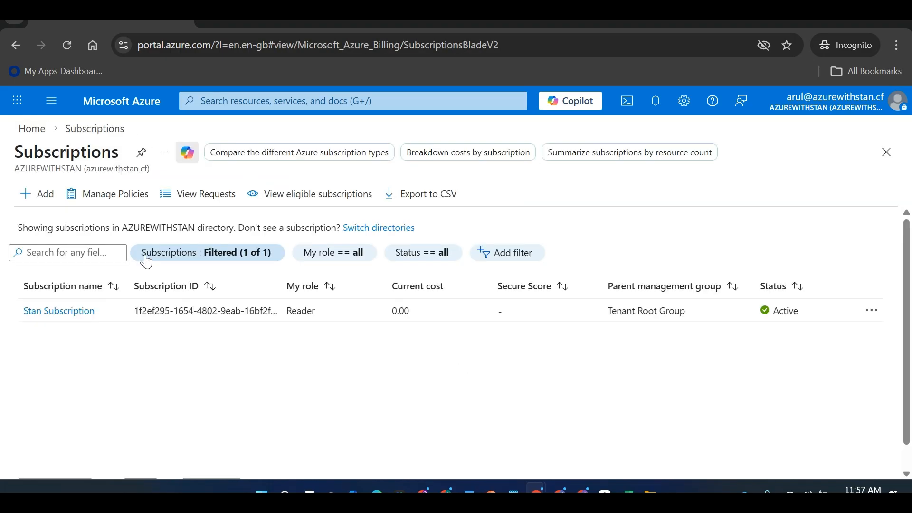
left_click(81, 312)
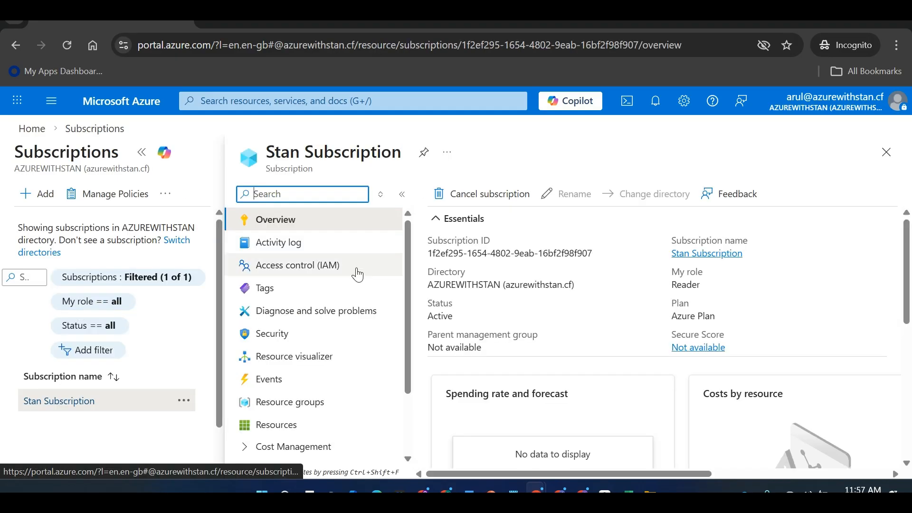
left_click(142, 152)
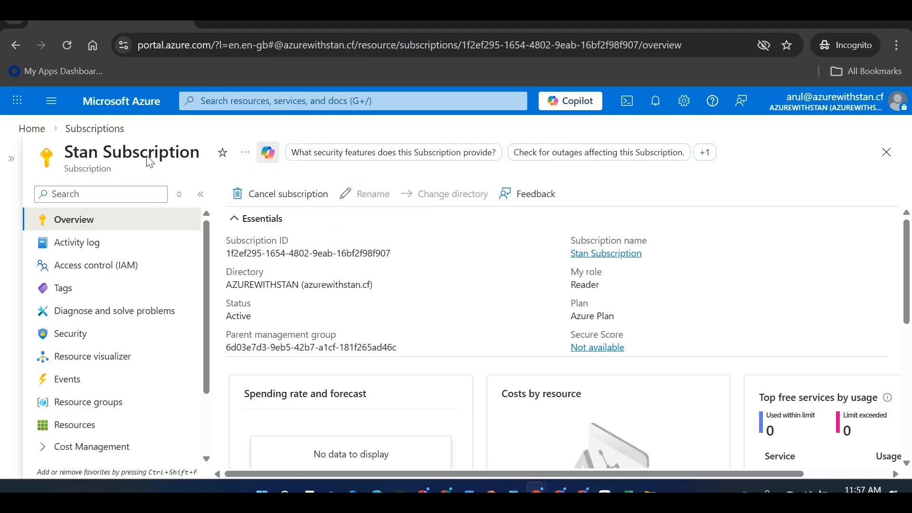
left_click(135, 275)
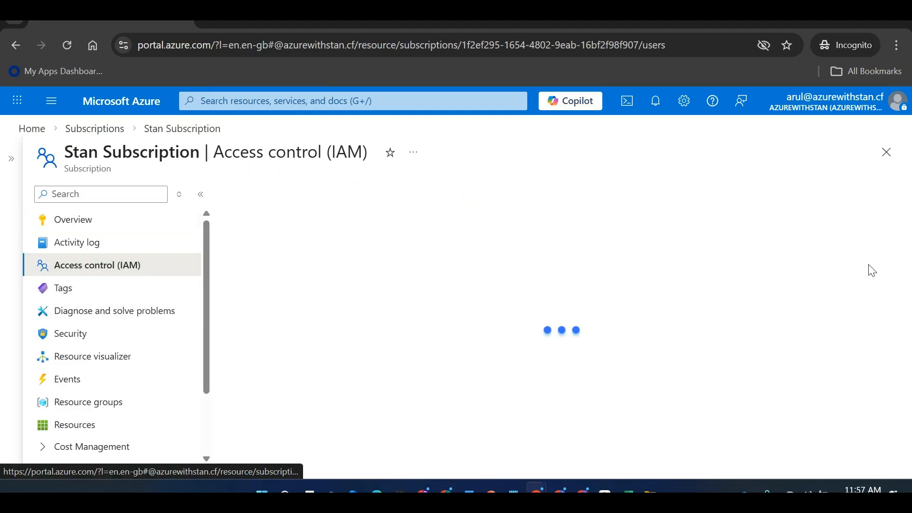
mouse_move(909, 265)
left_mouse_down()
mouse_move(910, 346)
mouse_move(909, 259)
left_mouse_up()
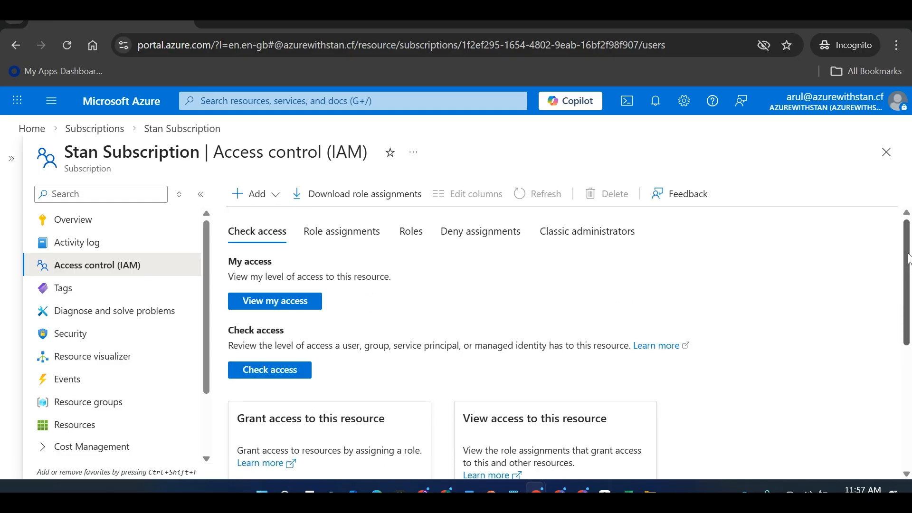
left_click(338, 235)
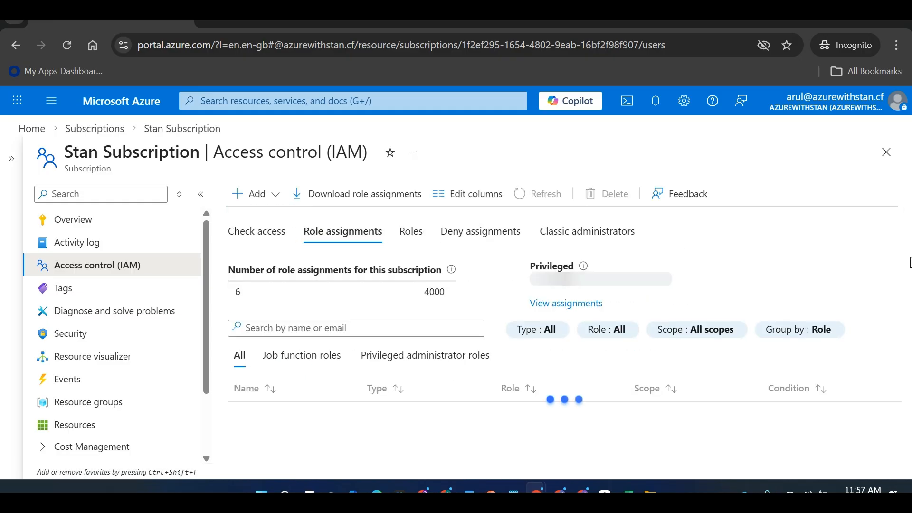
scroll(415, 389, "down", 3)
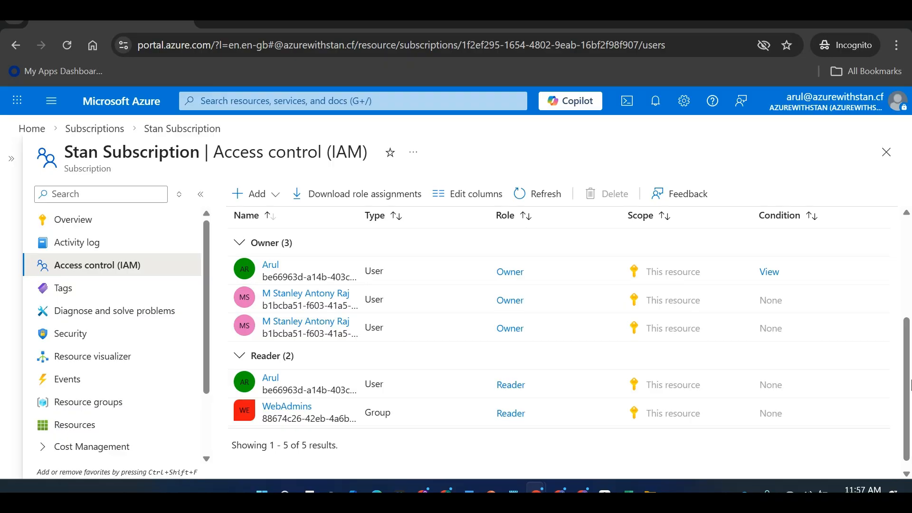
left_click(270, 380)
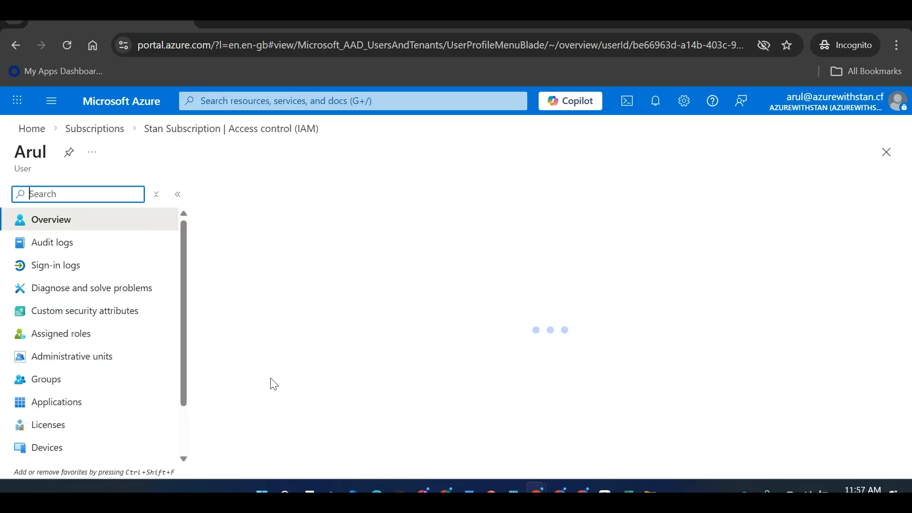
Look over the Check access tab, then open the Reader role's permission details
left_click(209, 129)
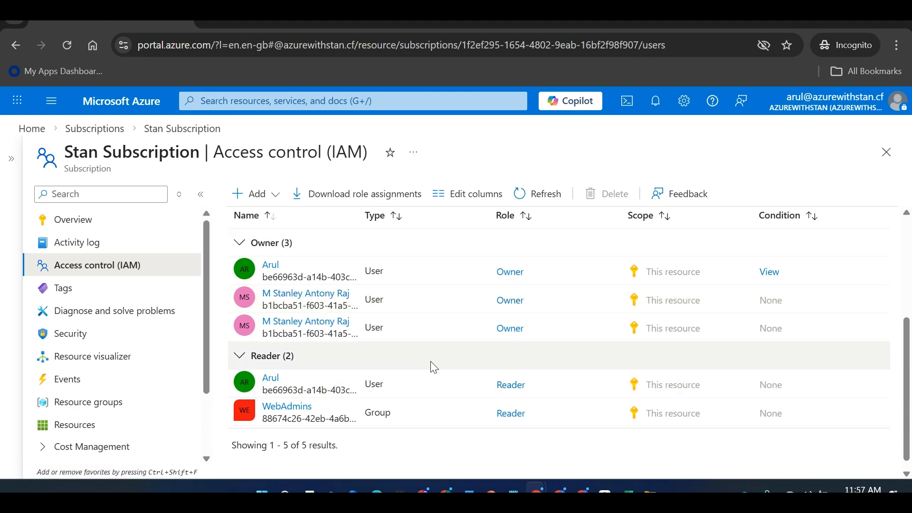
left_click(142, 273)
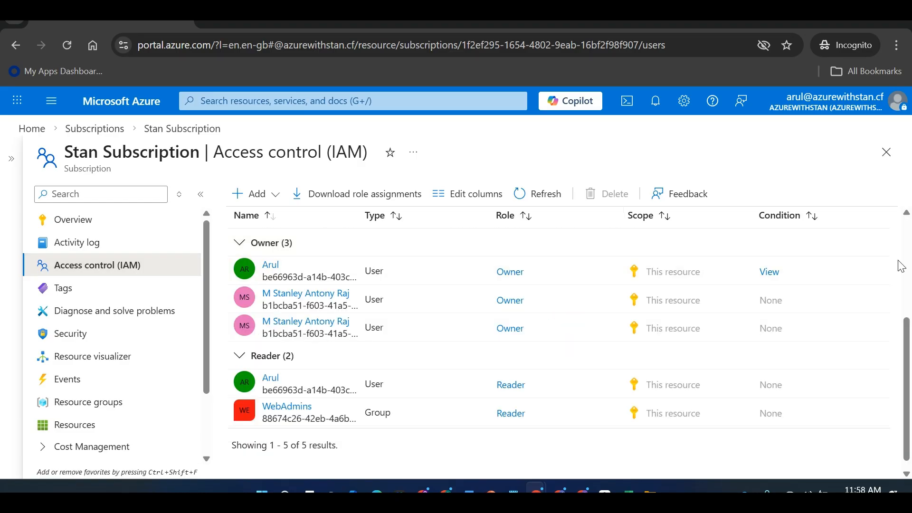
scroll(909, 206, "up", 4)
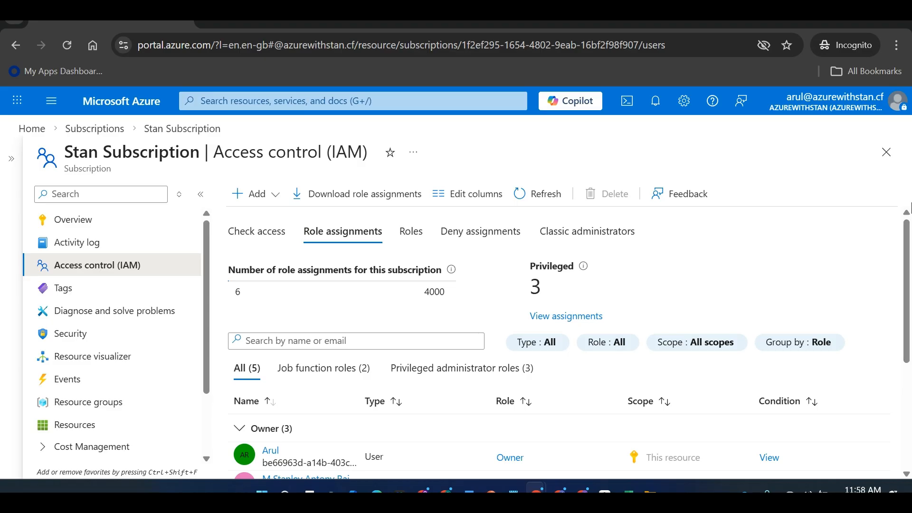
scroll(910, 323, "down", 4)
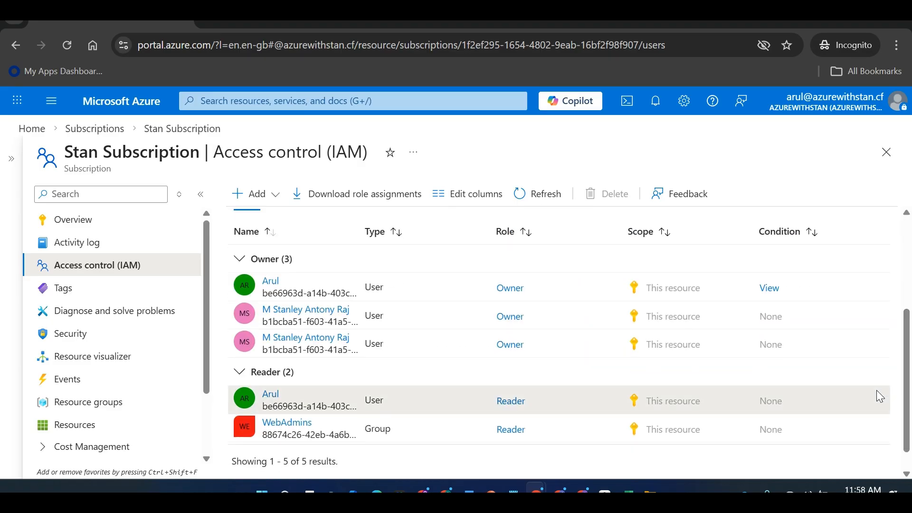
scroll(909, 293, "up", 4)
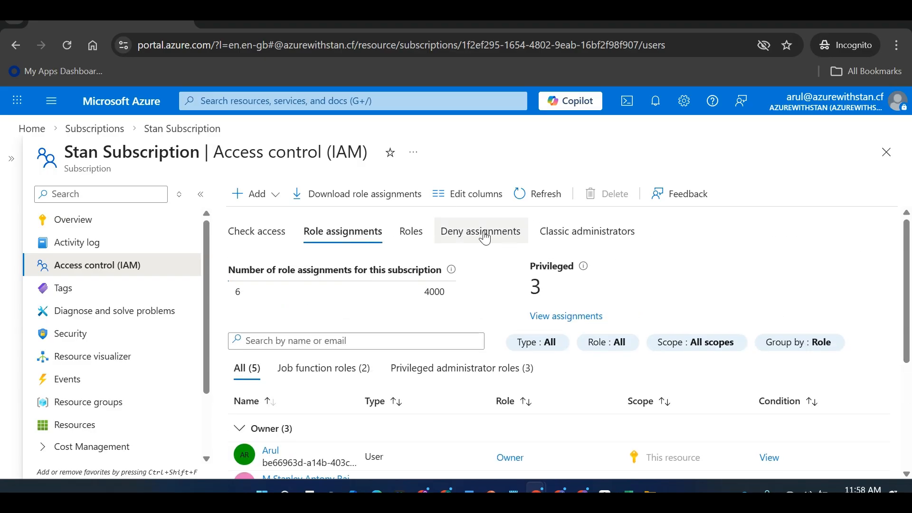
left_click(259, 232)
left_click_drag(911, 297, 900, 248)
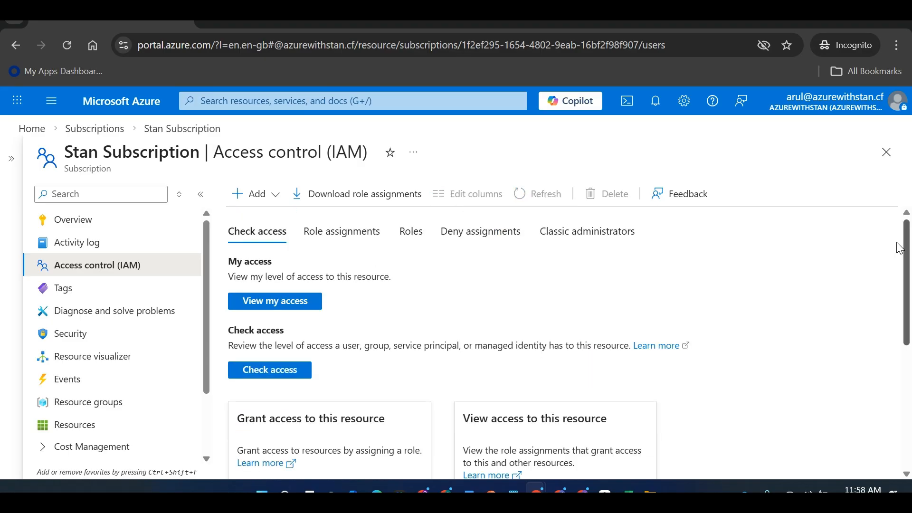
double_click(312, 242)
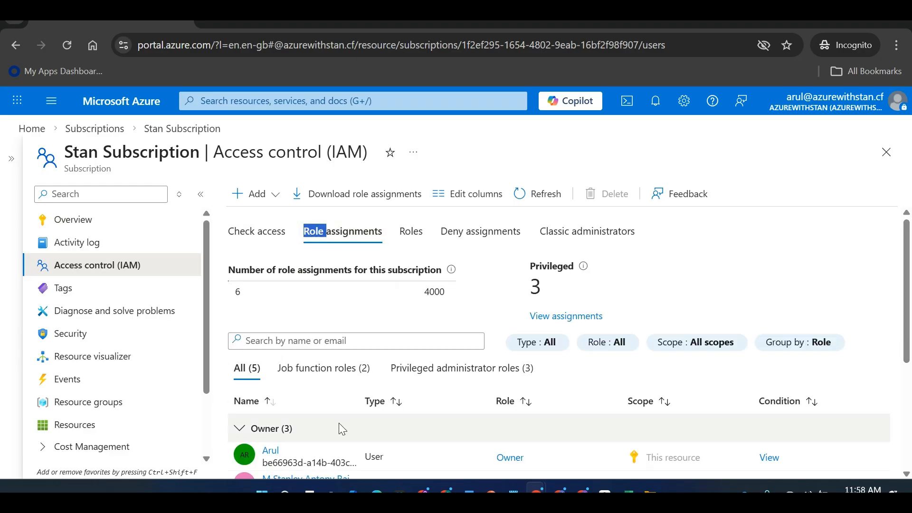
left_click_drag(911, 263, 911, 380)
left_click(902, 380)
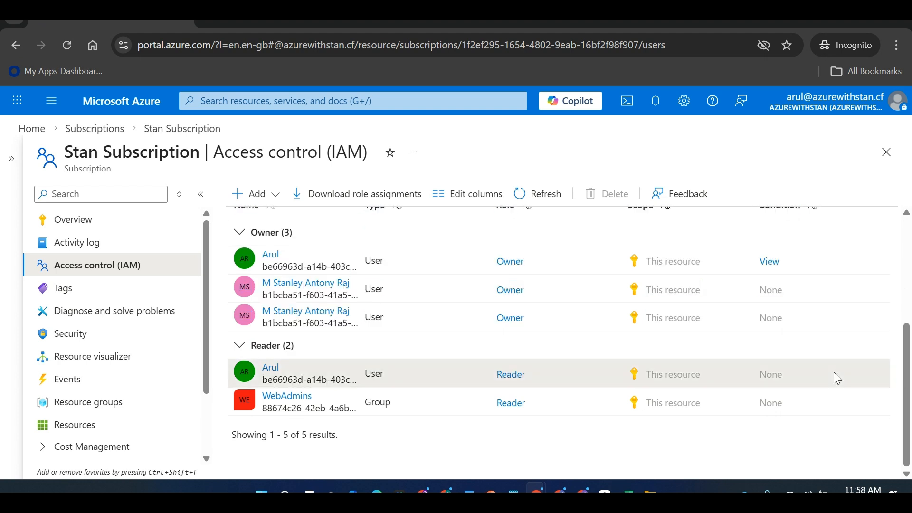
left_click(511, 375)
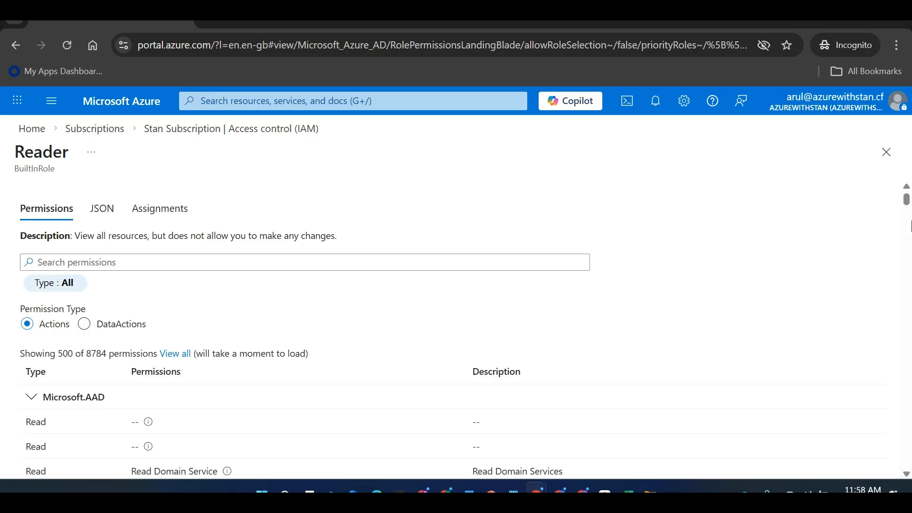
Review who holds Reader and the IAM Add options, then switch to the admin window
left_click_drag(907, 210, 908, 219)
left_click_drag(911, 337, 911, 157)
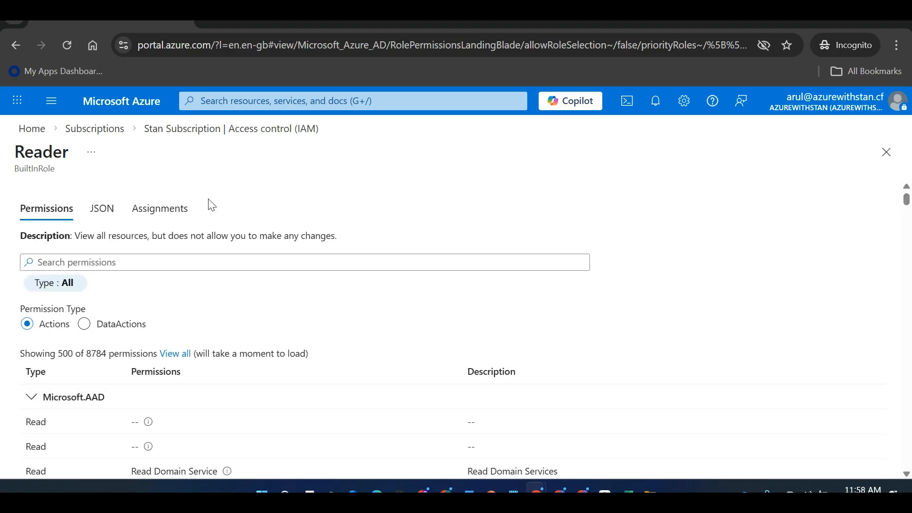
left_click(175, 216)
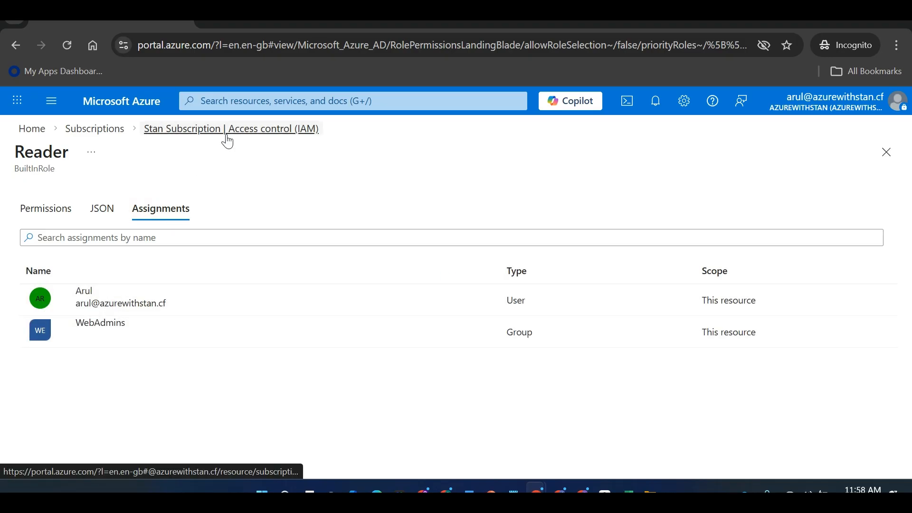
left_click(228, 139)
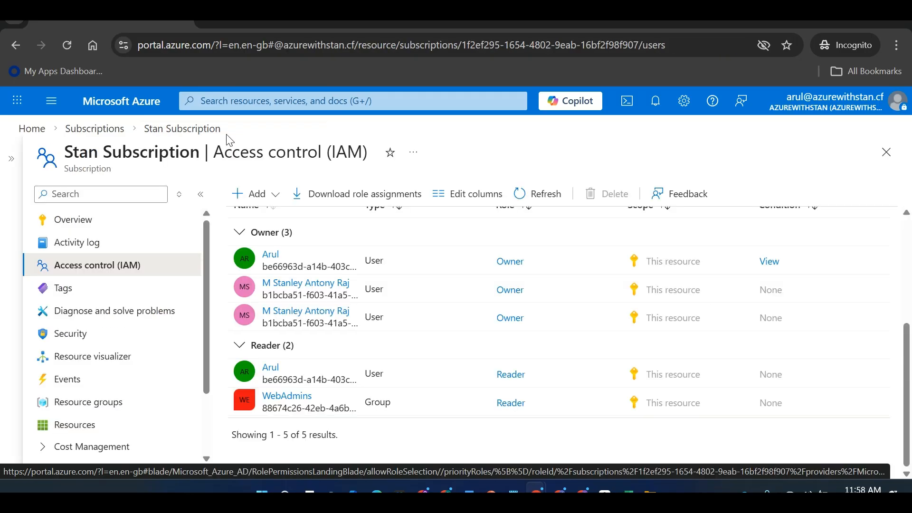
left_click(270, 195)
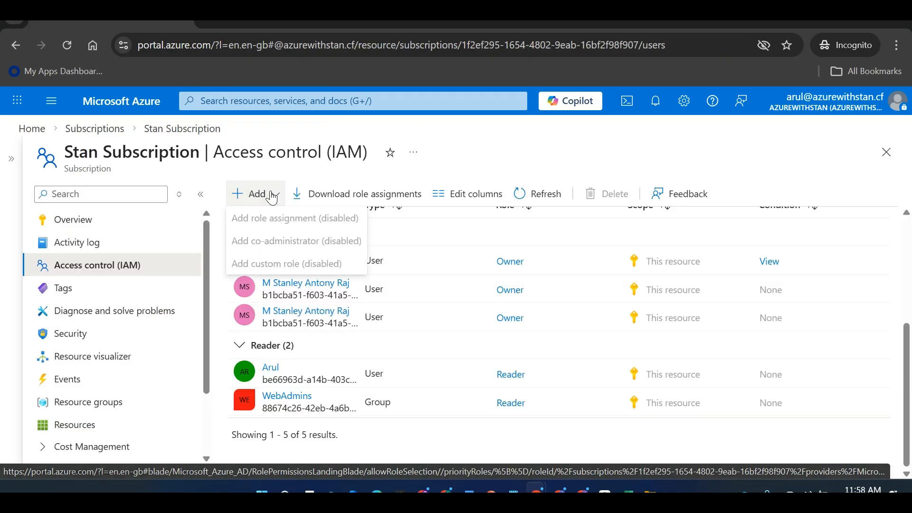
left_click(534, 128)
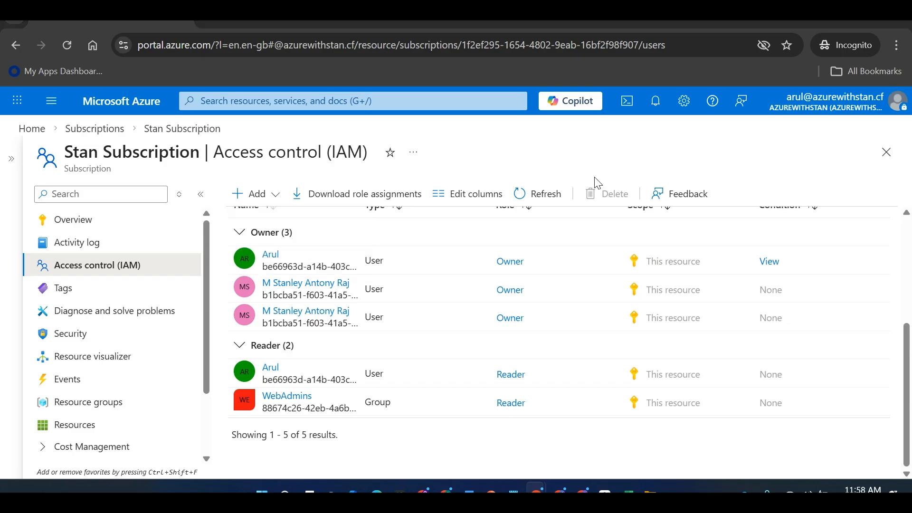
key("alt+Tab")
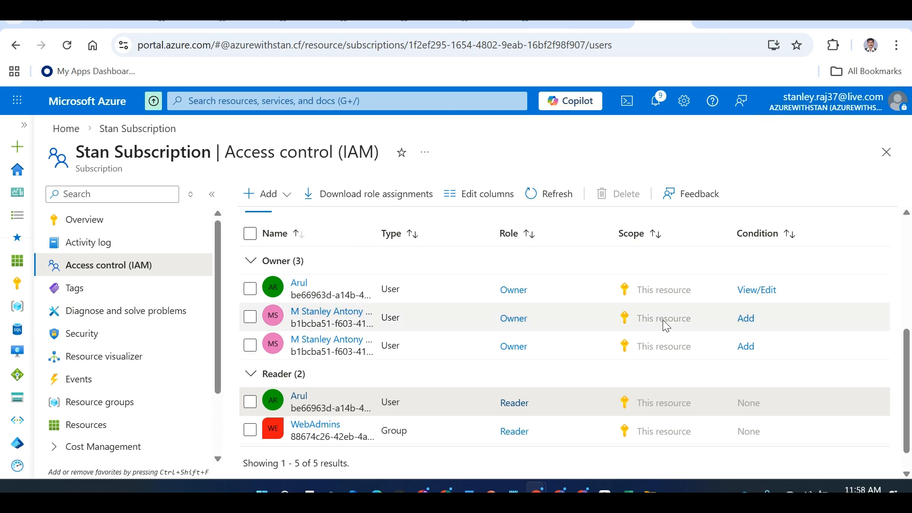
Delete the test user's Reader assignment on Stan Subscription, confirming the removal
left_click(252, 404)
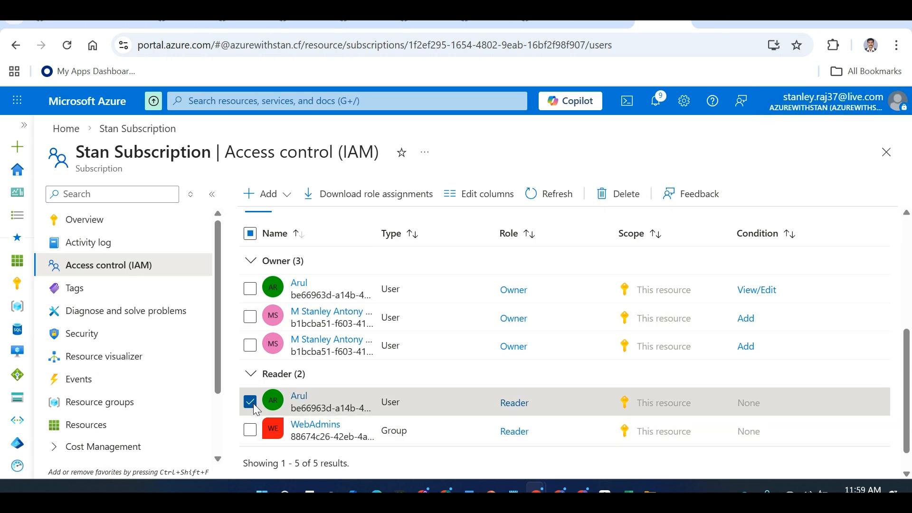
left_click_drag(910, 336, 909, 230)
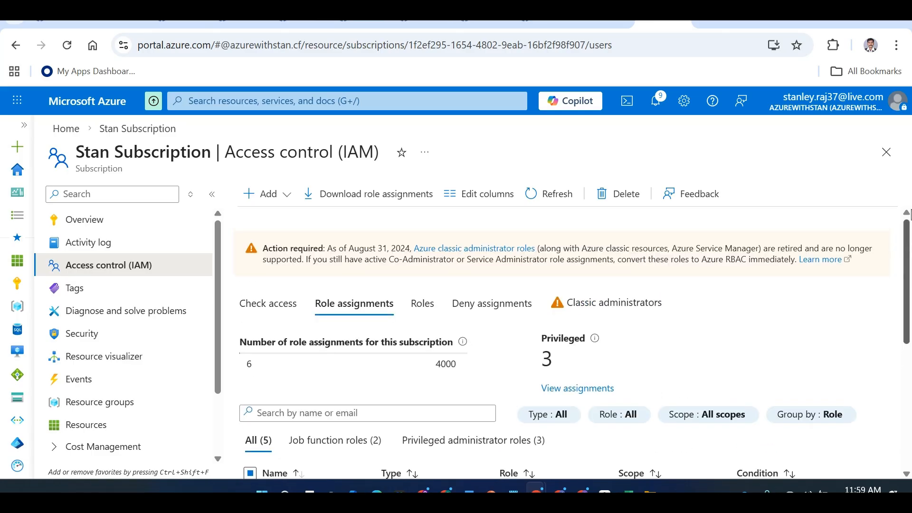
scroll(717, 253, "down", 5)
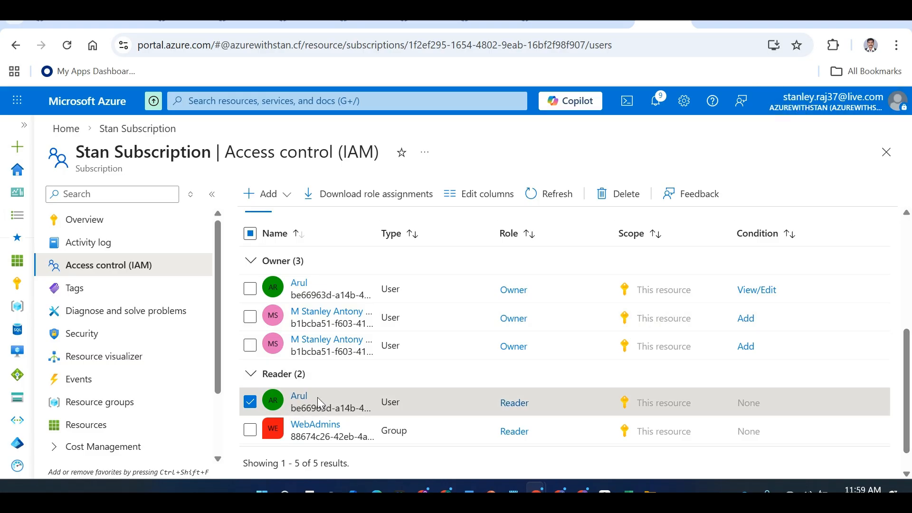
left_click(601, 199)
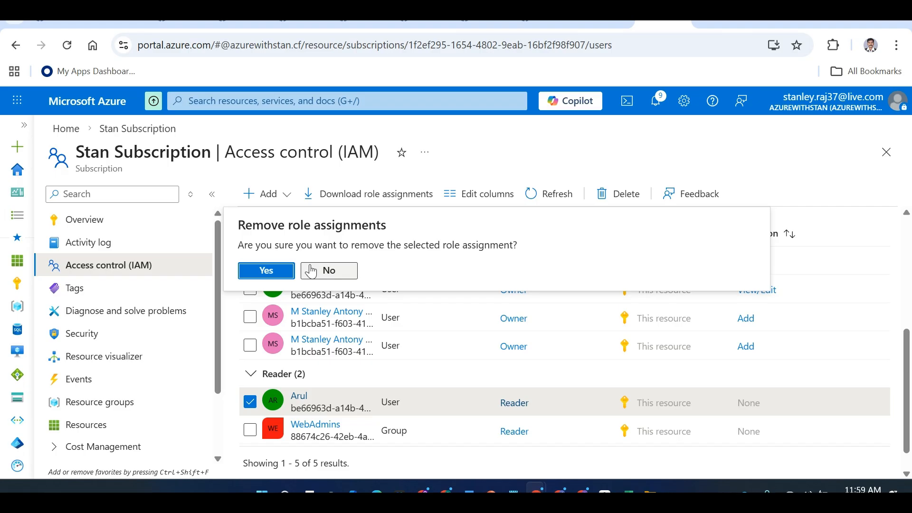
left_click(274, 273)
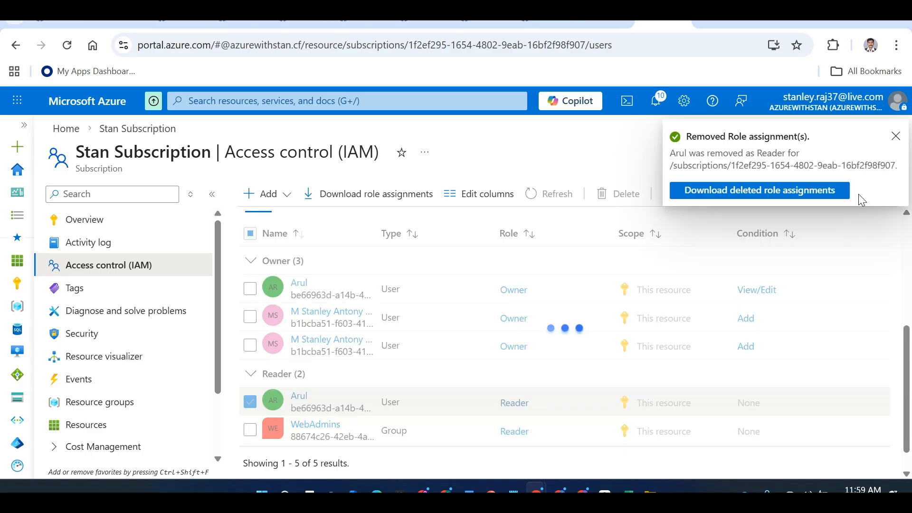
left_click(896, 138)
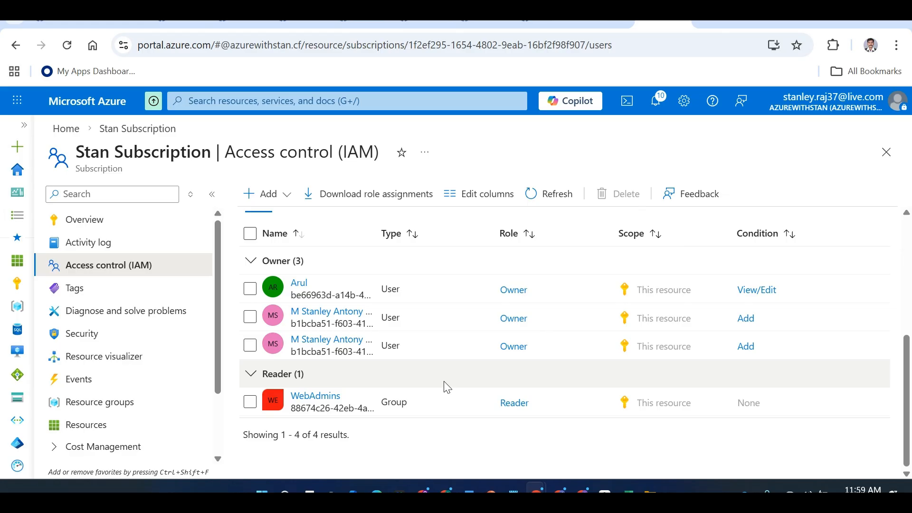
In the reader's window, check Stan Subscription, then open the empty Virtual machines list
key("alt+Tab")
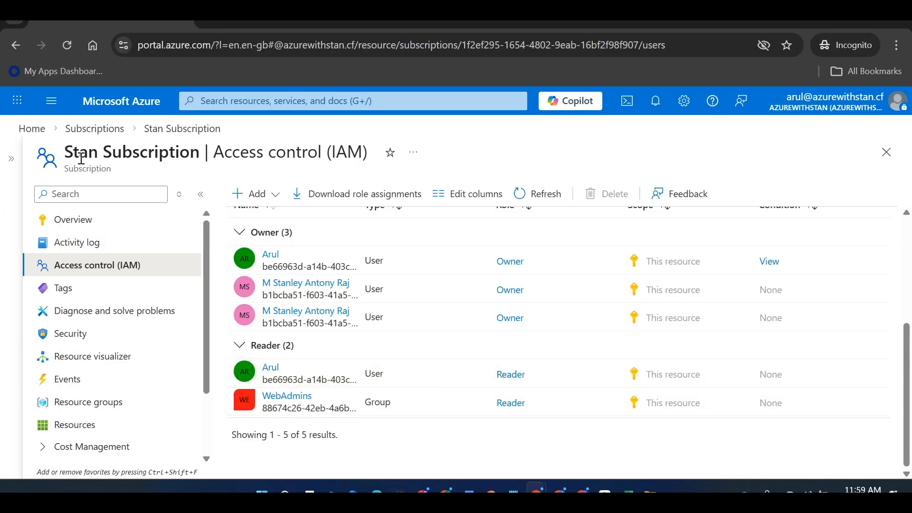
left_click(32, 128)
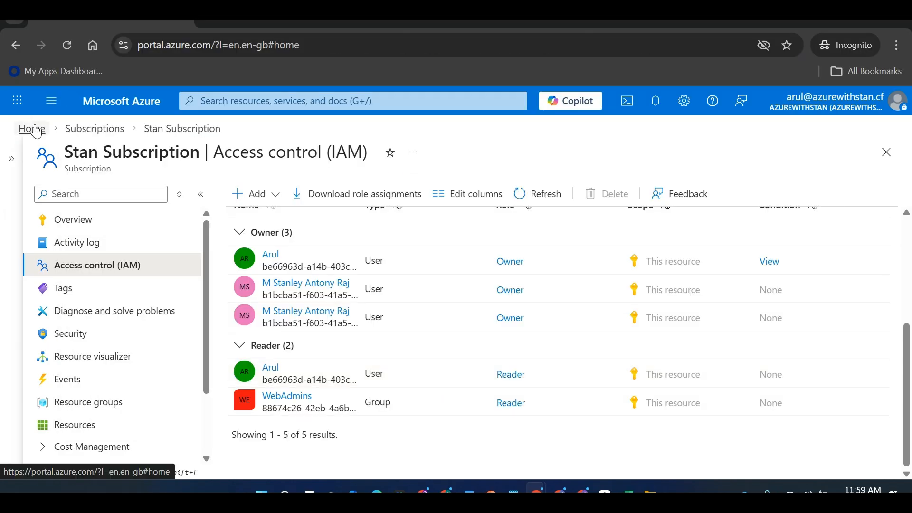
left_click(179, 183)
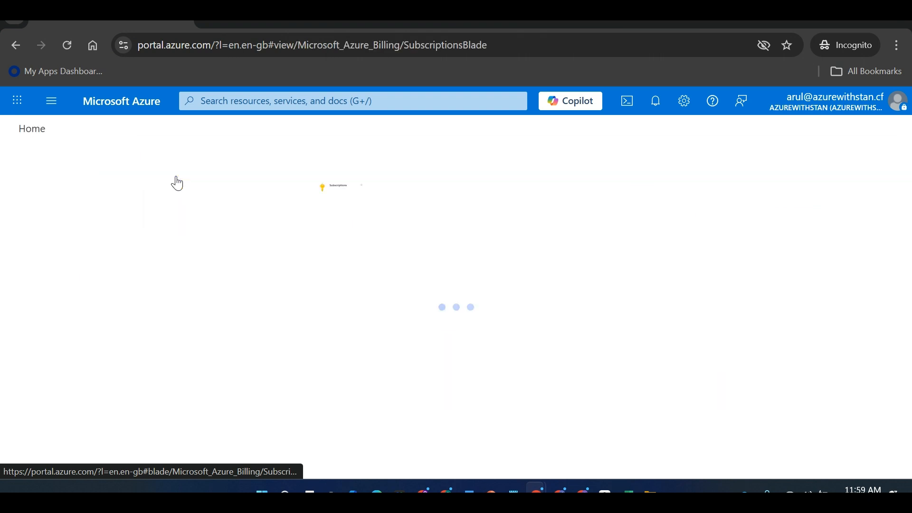
left_click(515, 53)
key("Escape")
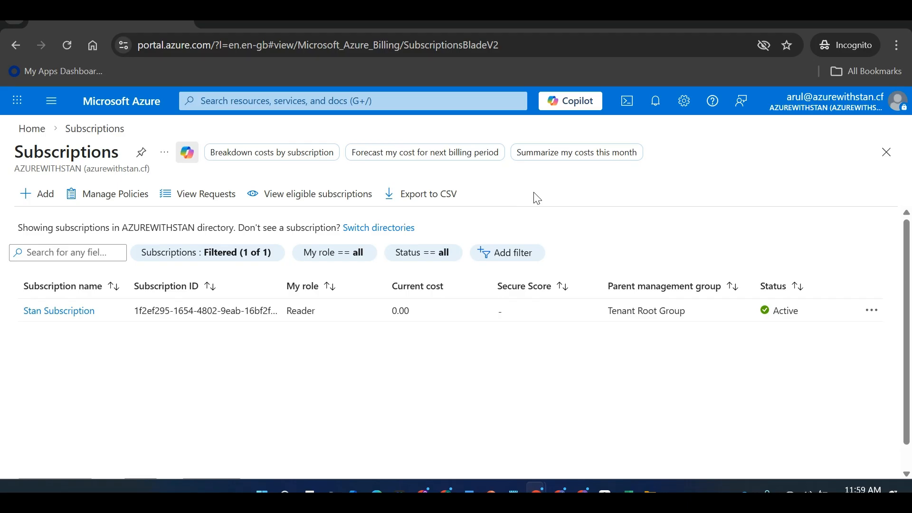
left_click(75, 313)
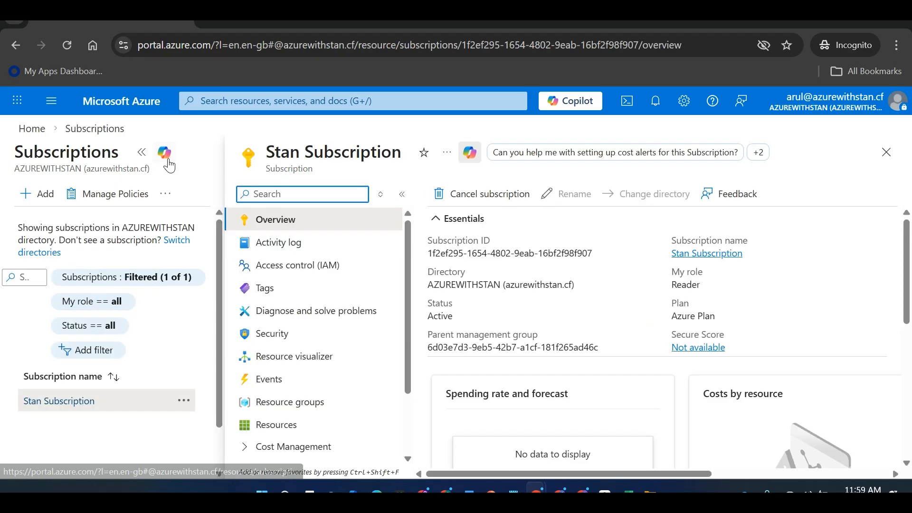
left_click(46, 133)
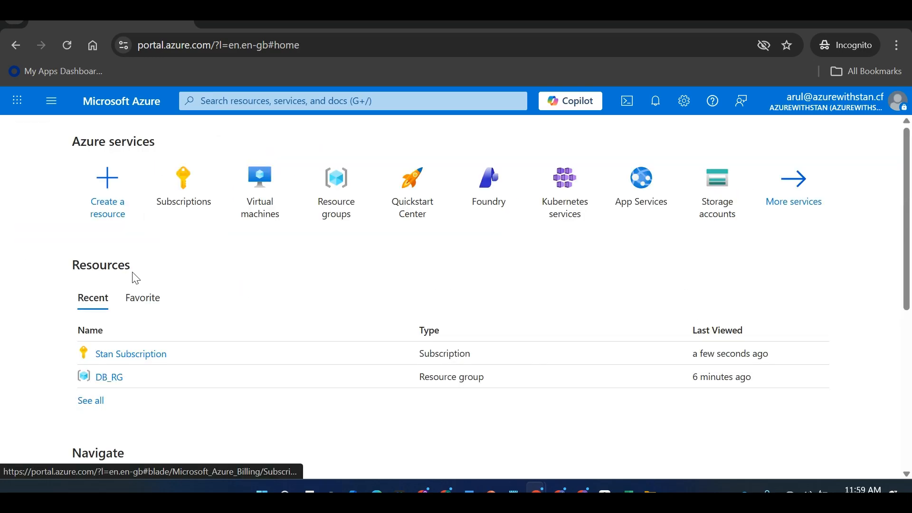
left_click(248, 202)
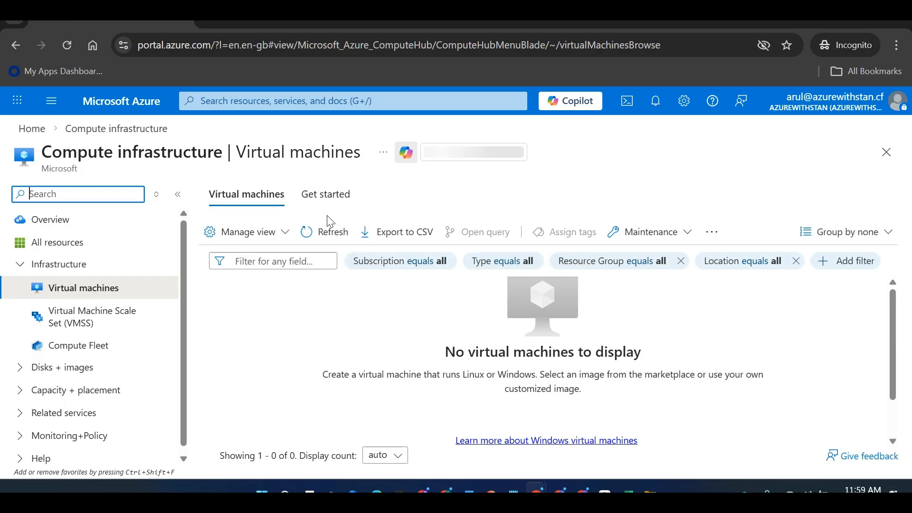
Retry the VM creation form, review its unregistered-provider warnings, and return Home
left_click(256, 239)
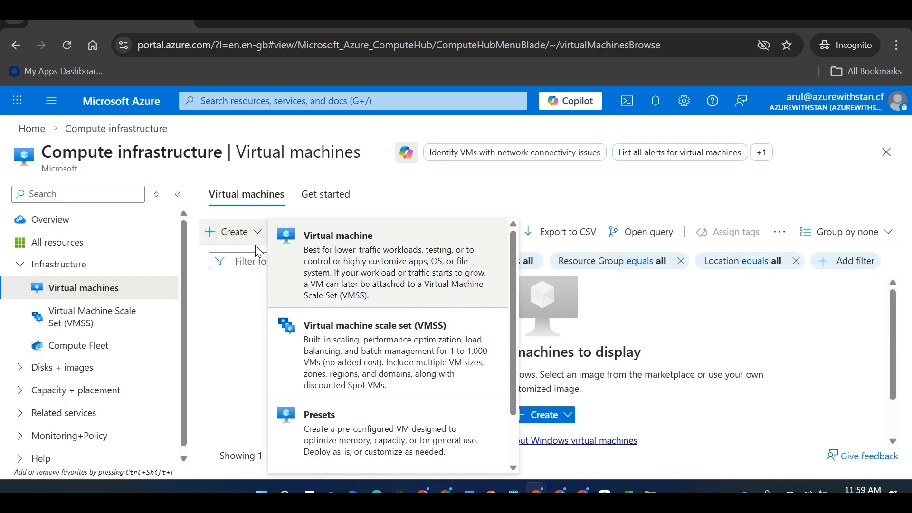
left_click(340, 261)
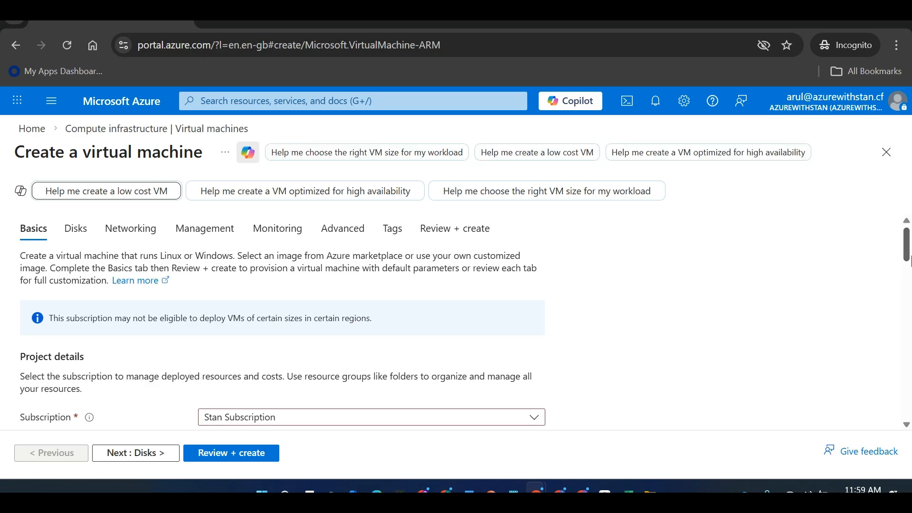
scroll(906, 252, "down", 1)
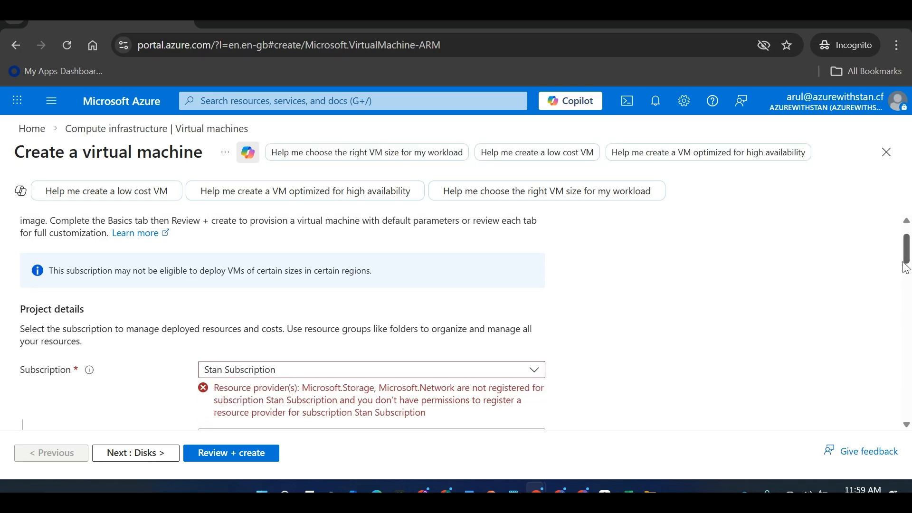
scroll(906, 267, "down", 1)
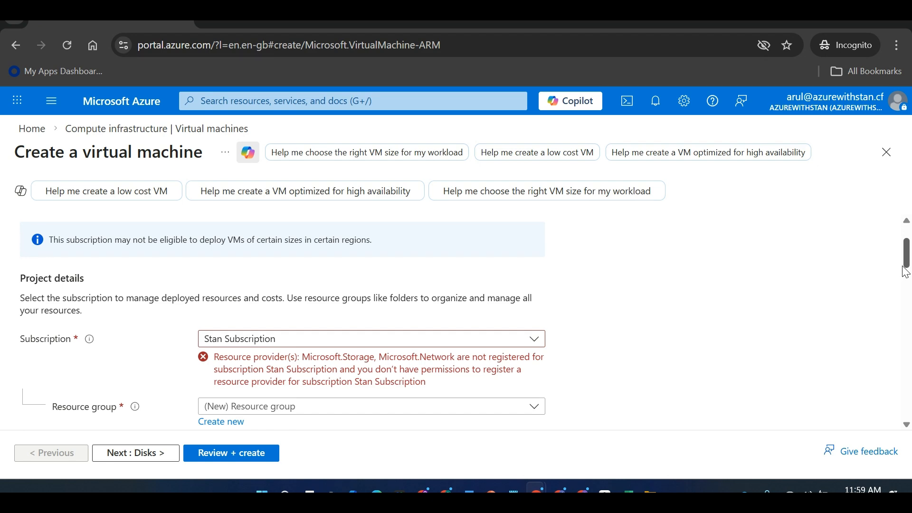
scroll(906, 272, "up", 1)
scroll(906, 268, "down", 3)
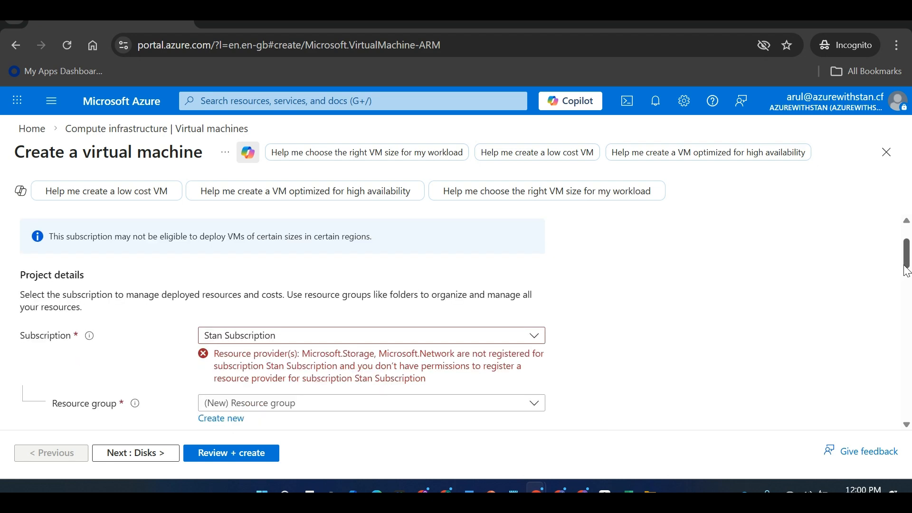
scroll(803, 283, "up", 5)
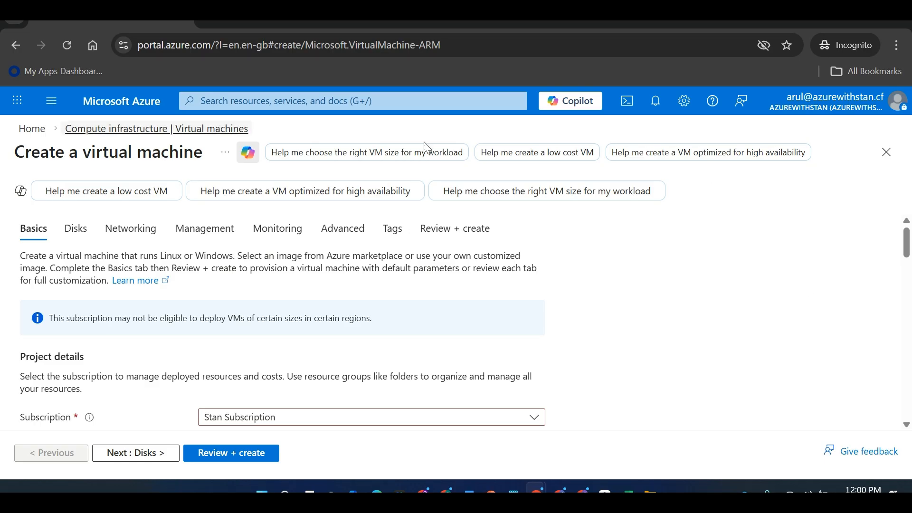
left_click(34, 131)
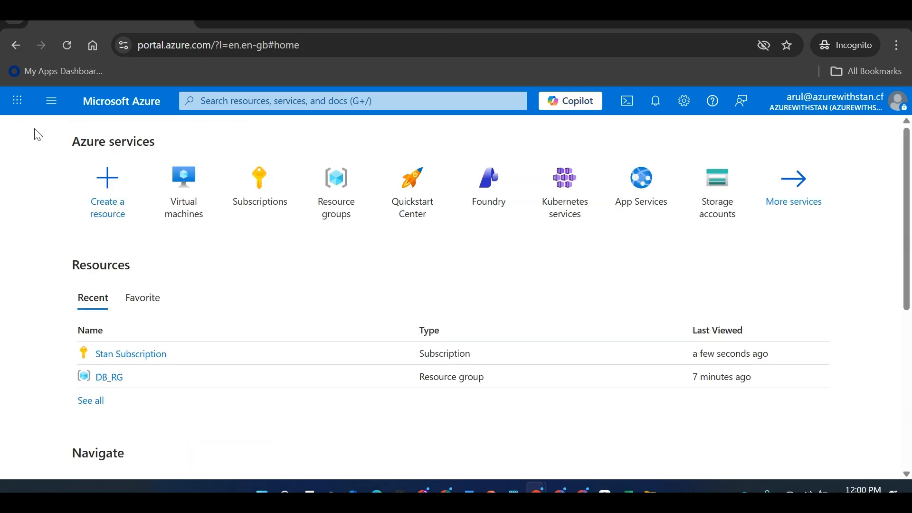
Open Stan Subscription and go to Settings > Resource providers
left_click(274, 194)
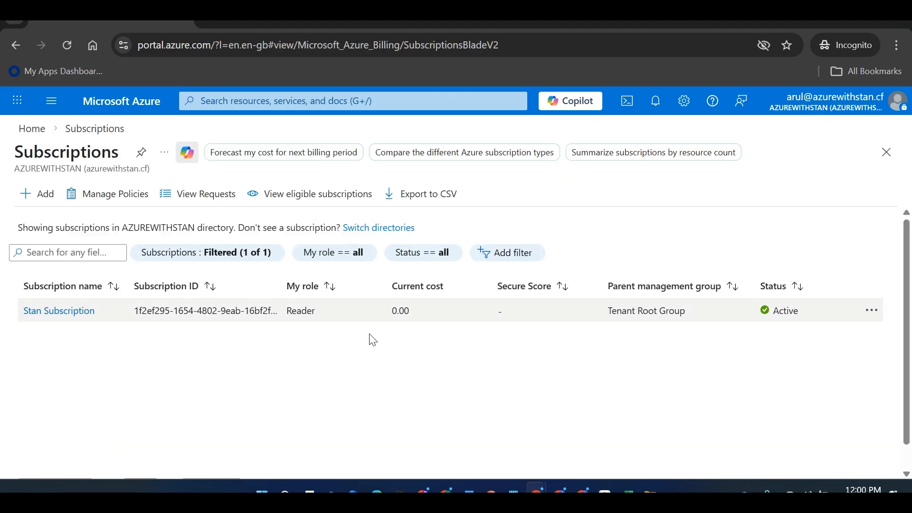
left_click(76, 311)
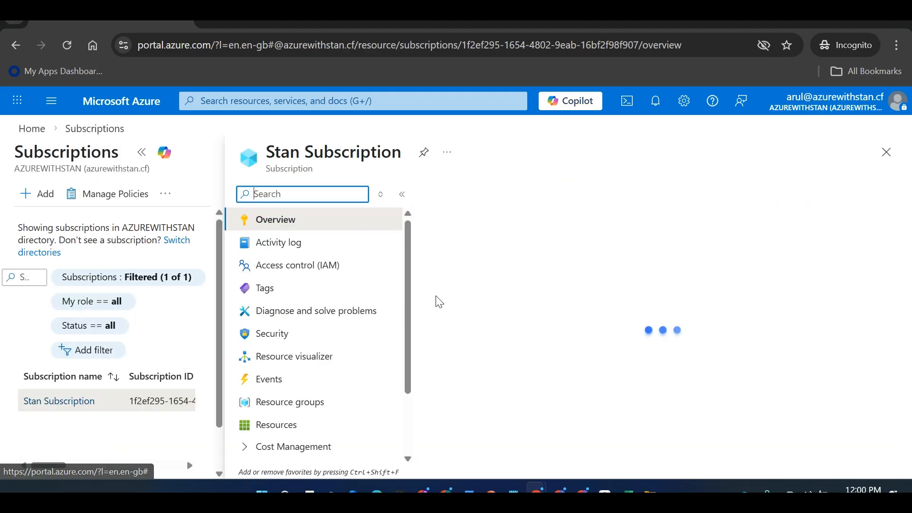
left_click_drag(413, 279, 380, 288)
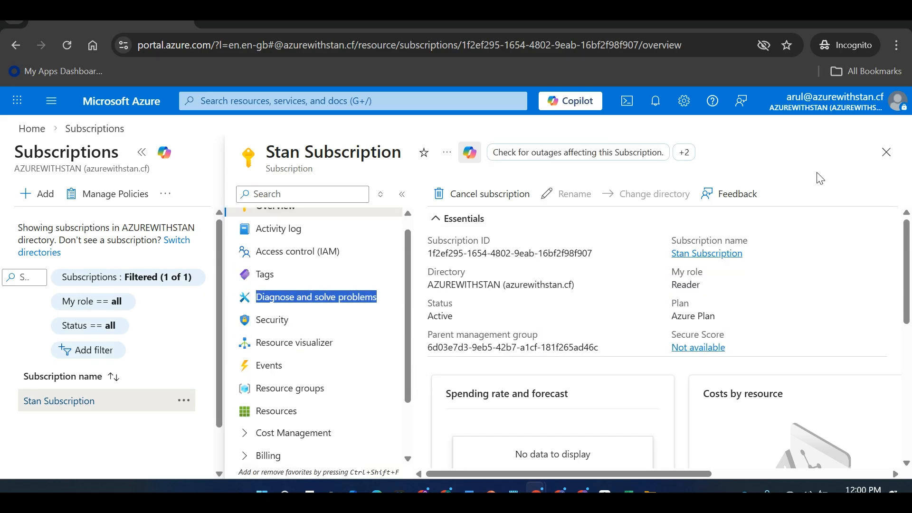
left_click_drag(428, 254, 454, 254)
left_click_drag(410, 280, 410, 344)
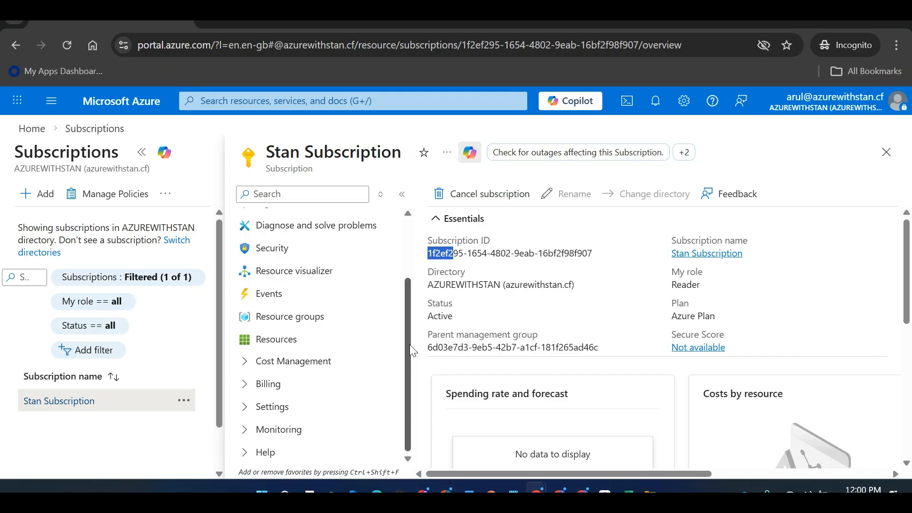
left_click(251, 415)
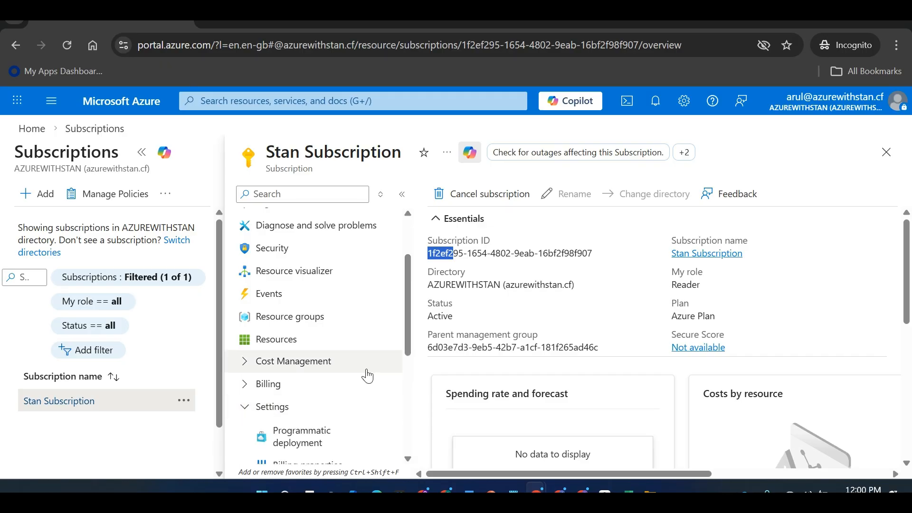
left_click_drag(405, 327, 407, 397)
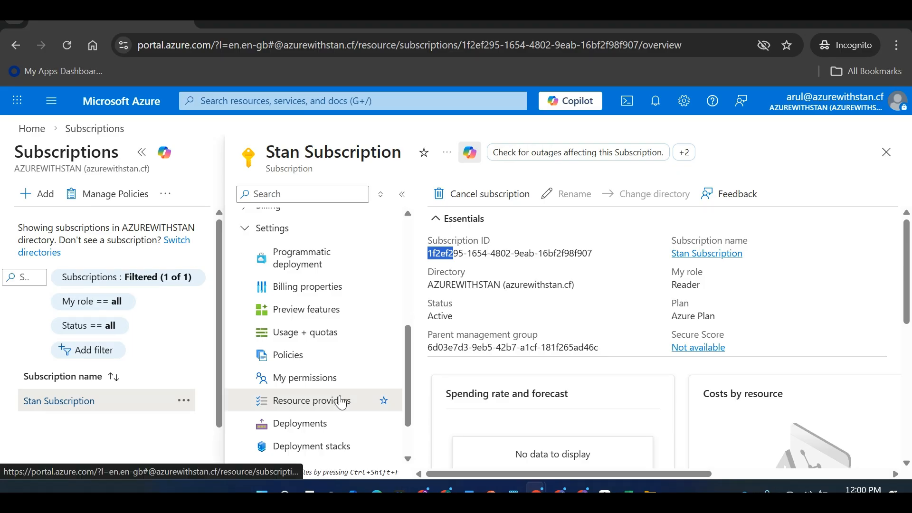
left_click(342, 401)
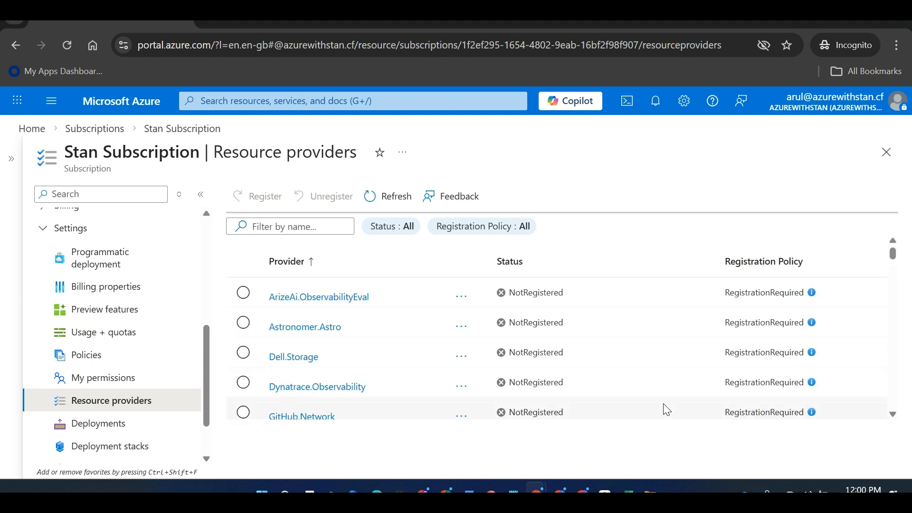
Filter providers by 'network' and register Microsoft.Network
left_click(298, 227)
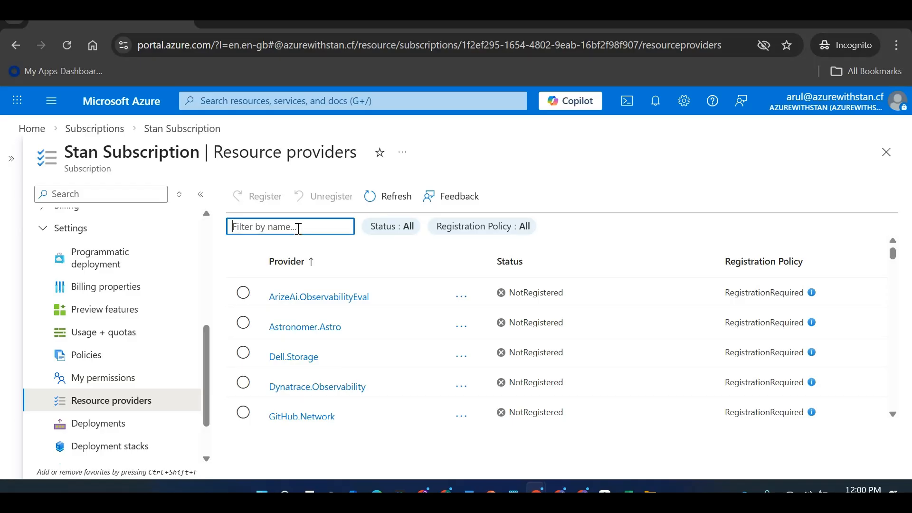
type("network")
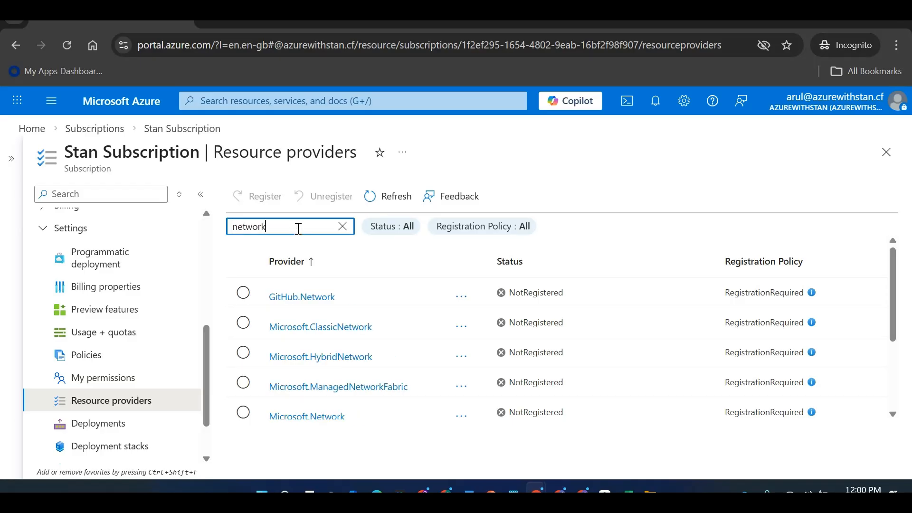
left_click(907, 329)
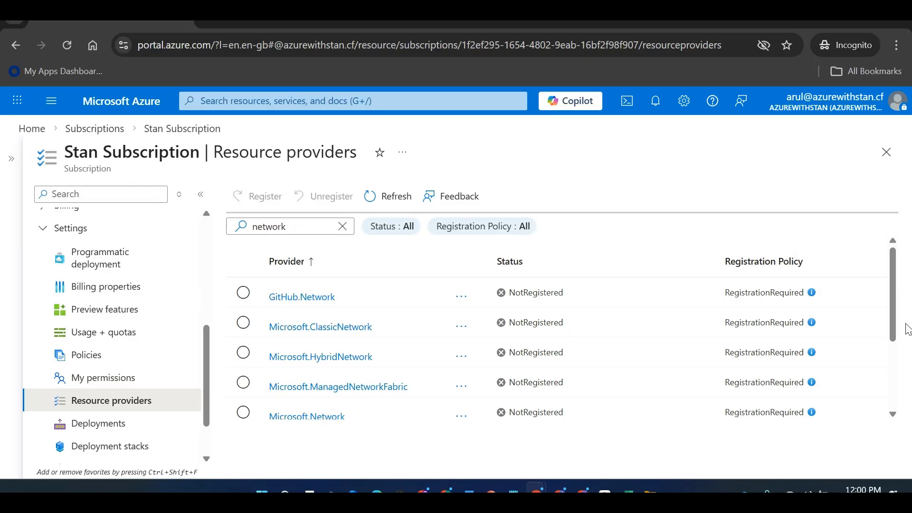
scroll(895, 309, "down", 1)
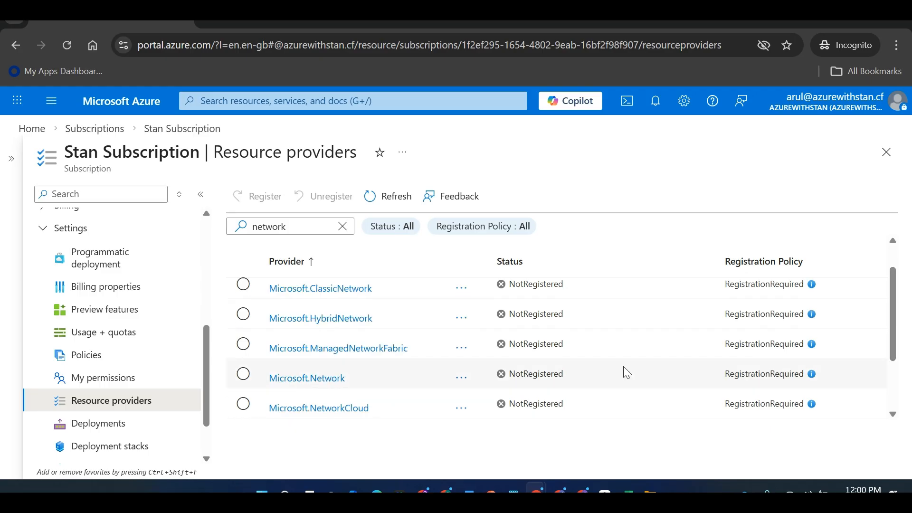
left_click(244, 374)
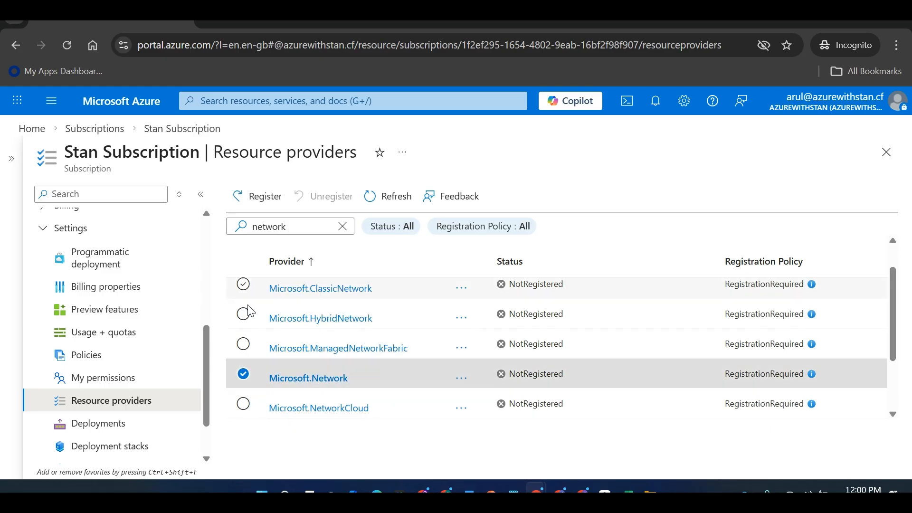
left_click(260, 212)
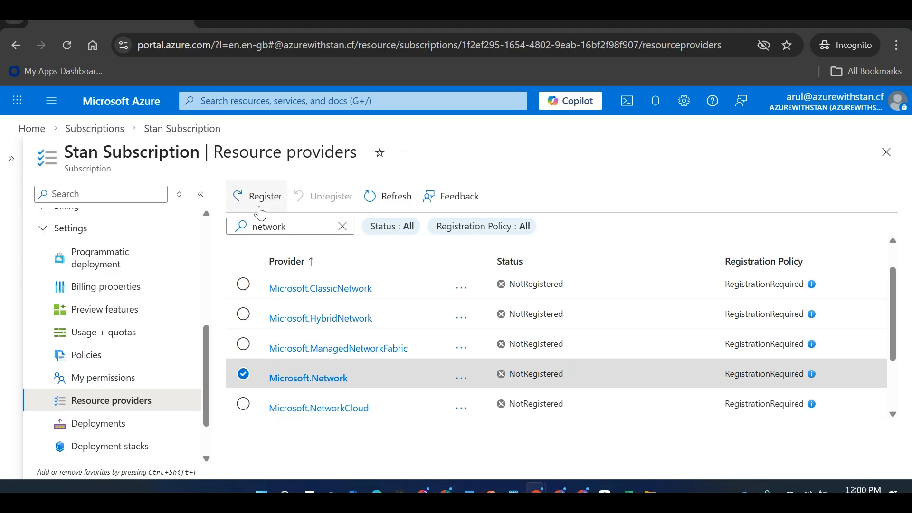
Filter providers by 'storage' and register Microsoft.Storage
left_click(254, 229)
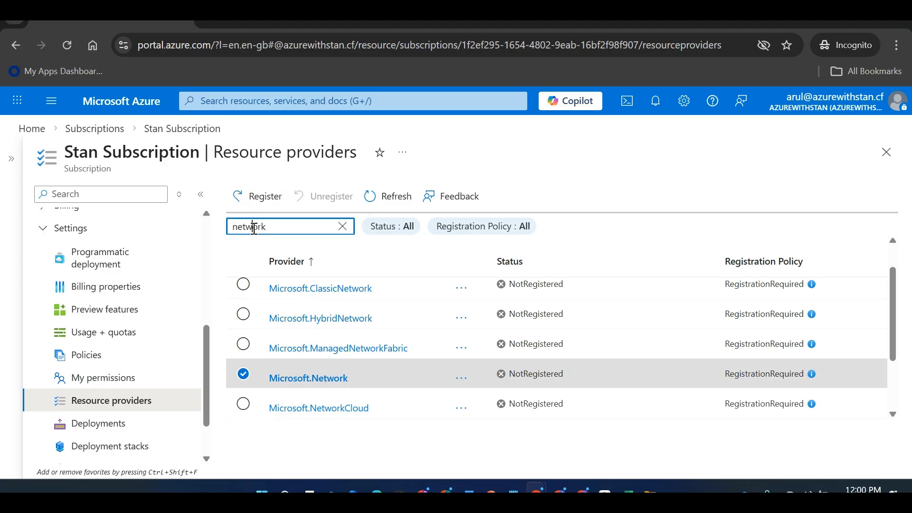
double_click(254, 228)
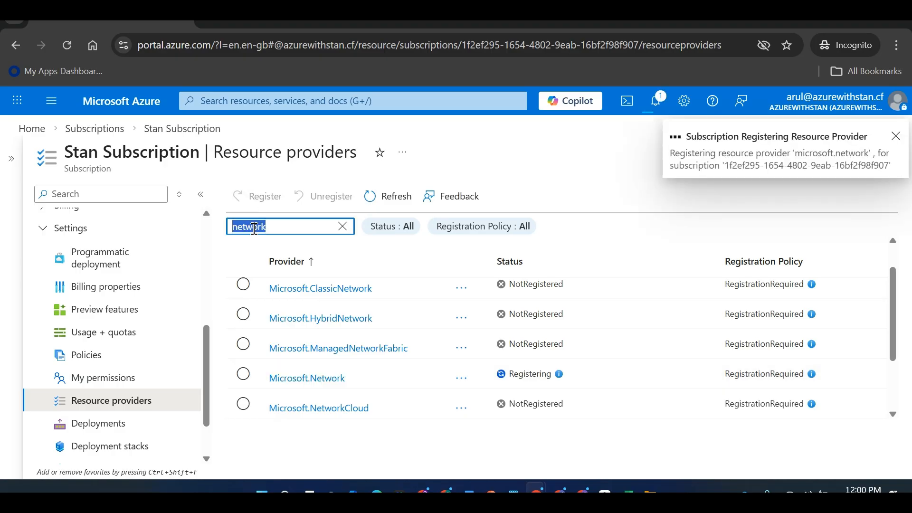
type("storage")
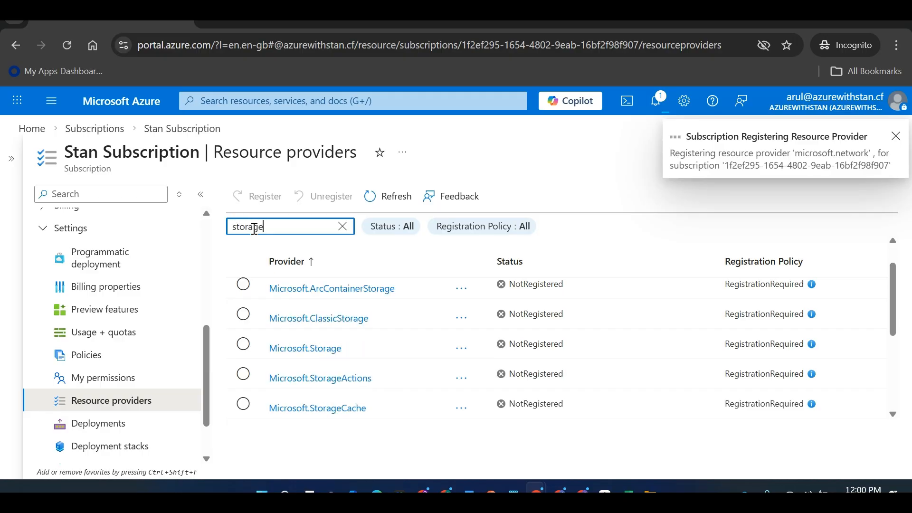
left_click(244, 344)
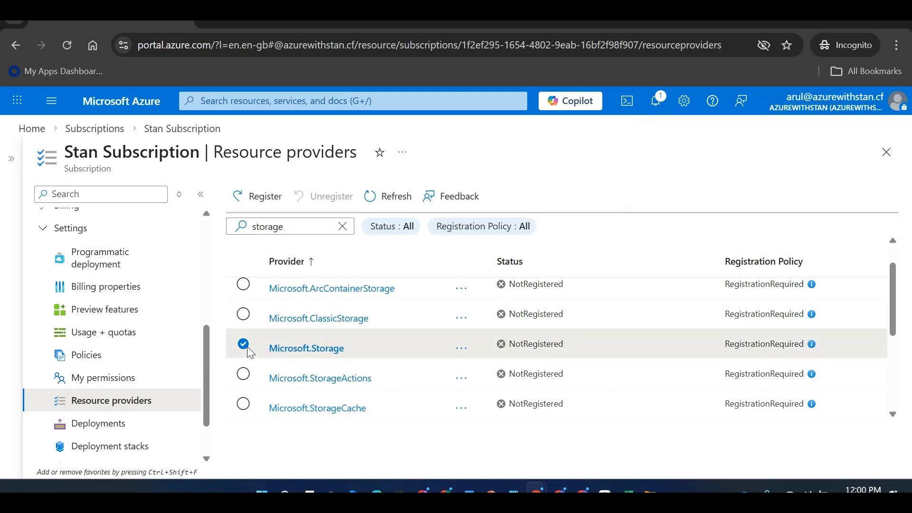
left_click(256, 200)
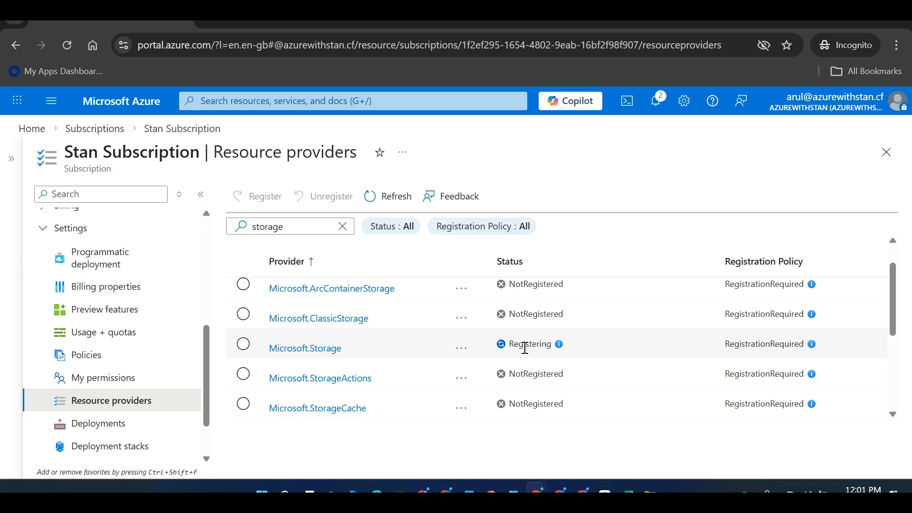
Check both provider registrations' progress in Notifications, then go back to Home
key("alt+Tab")
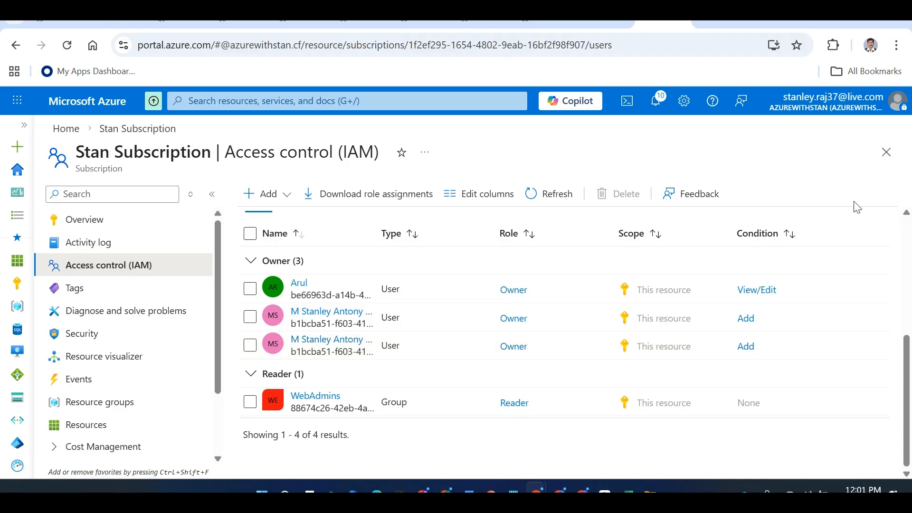
key("alt+Tab")
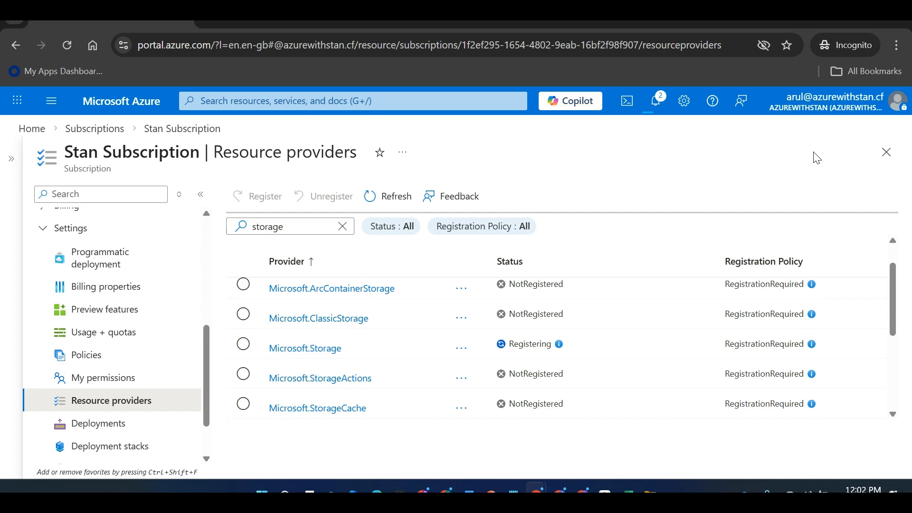
key("alt+Tab")
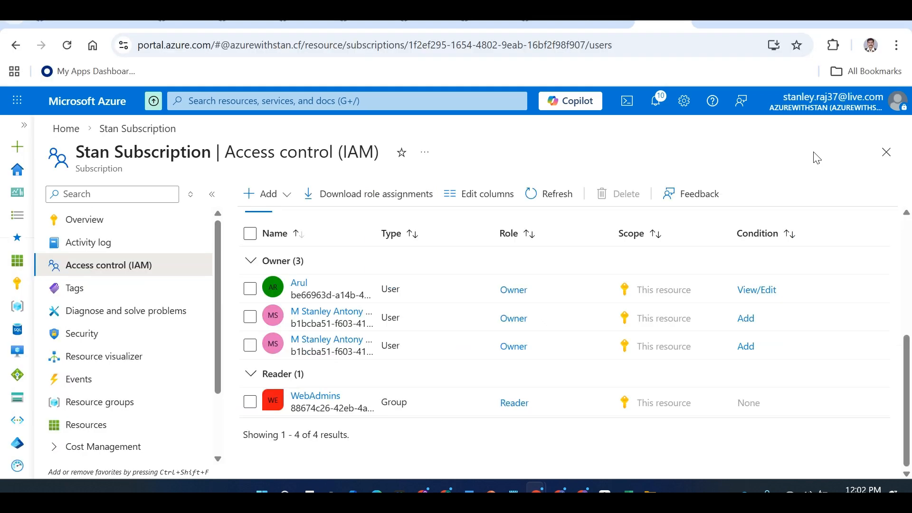
key("alt+Tab")
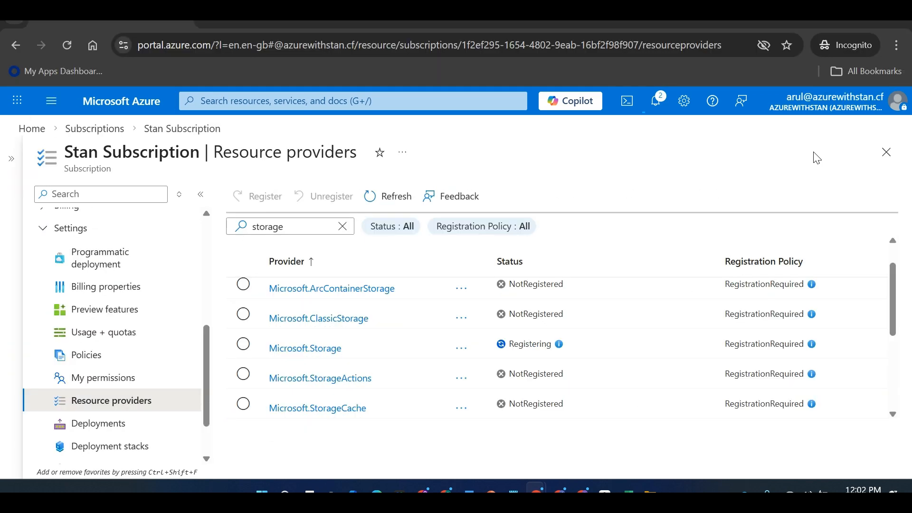
left_click(655, 101)
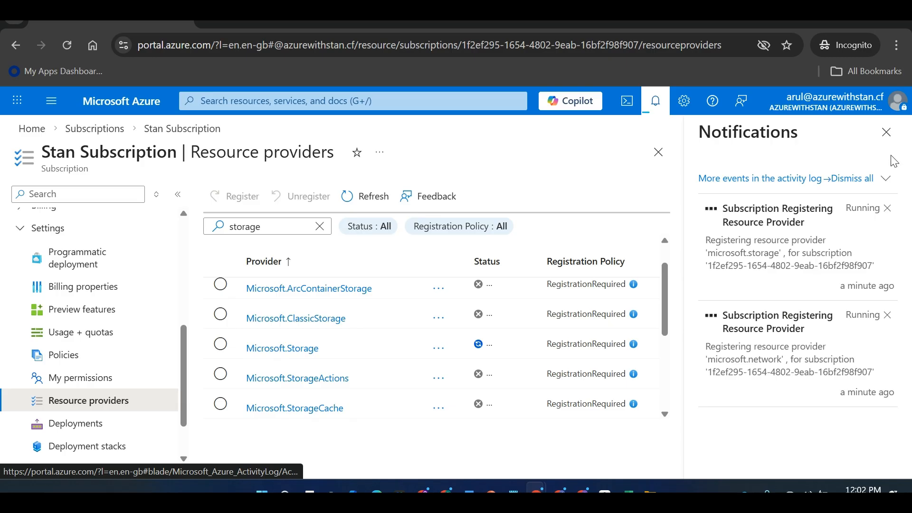
left_click(886, 132)
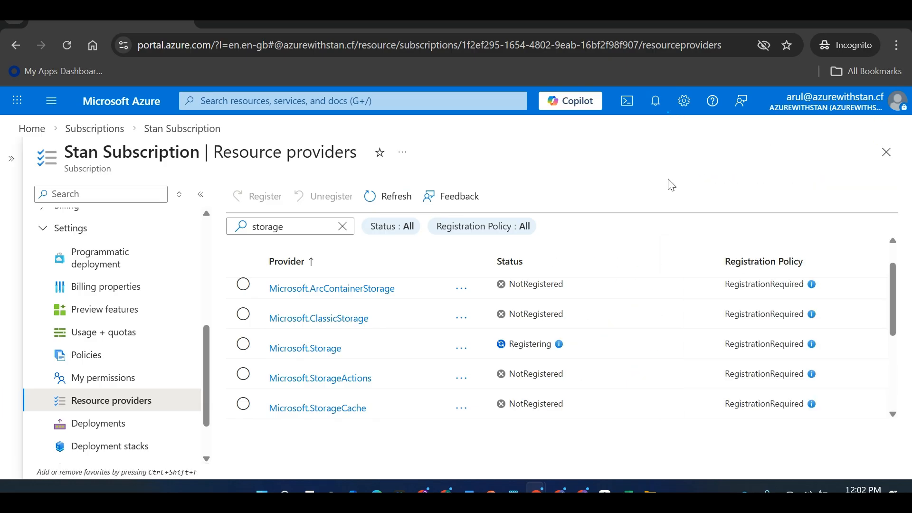
left_click(32, 131)
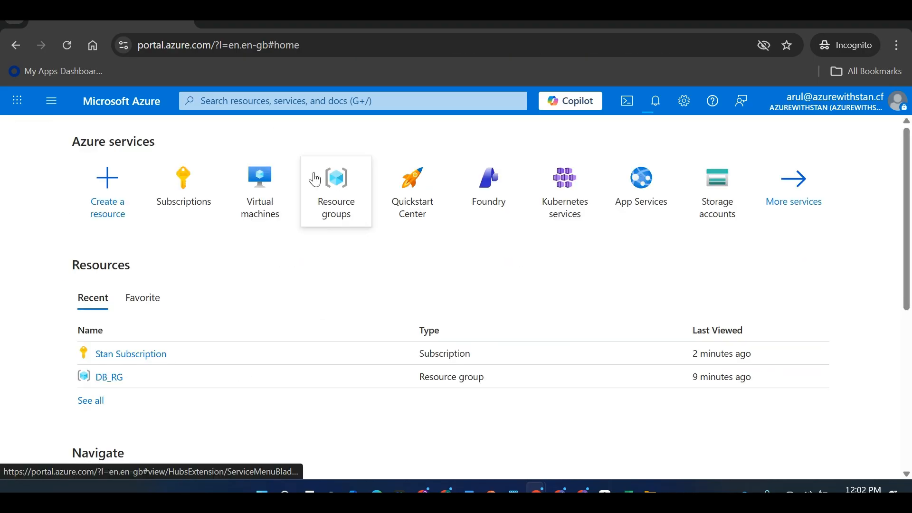
Search for 'storage', open Storage accounts, and dismiss the storage registration success message
left_click(262, 102)
type("storage")
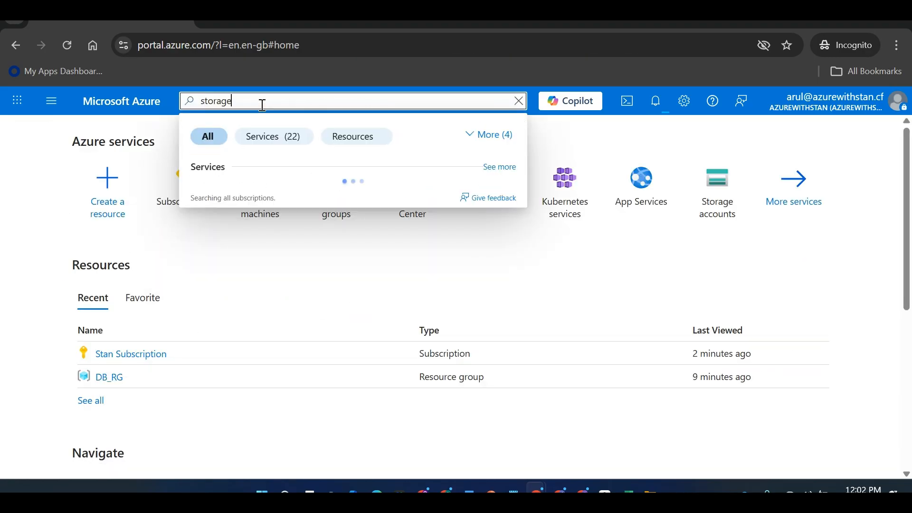
left_click(264, 198)
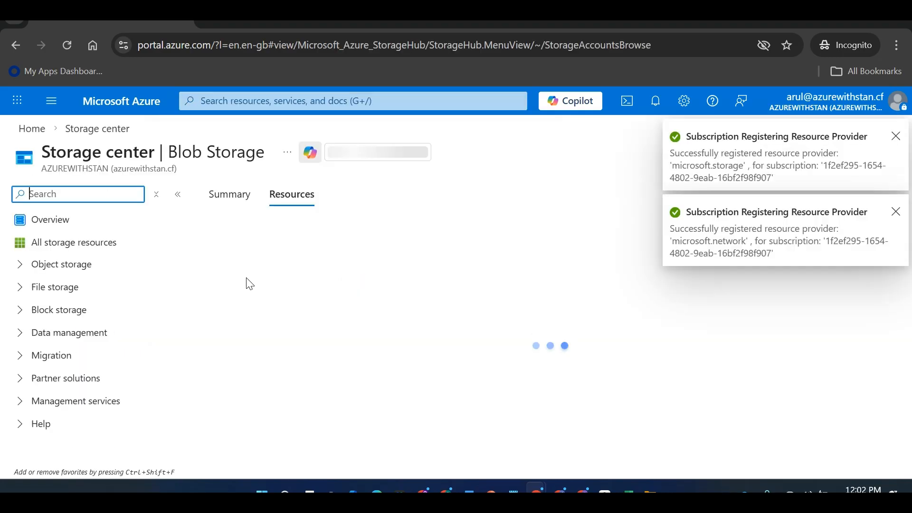
left_click(896, 137)
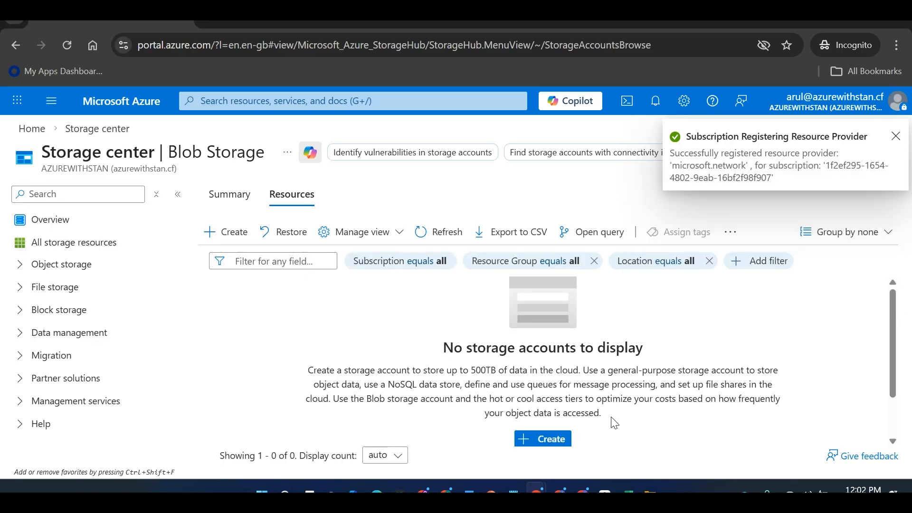
Start a new storage account in resource group DB_RG named dbstgacc00001
left_click(561, 442)
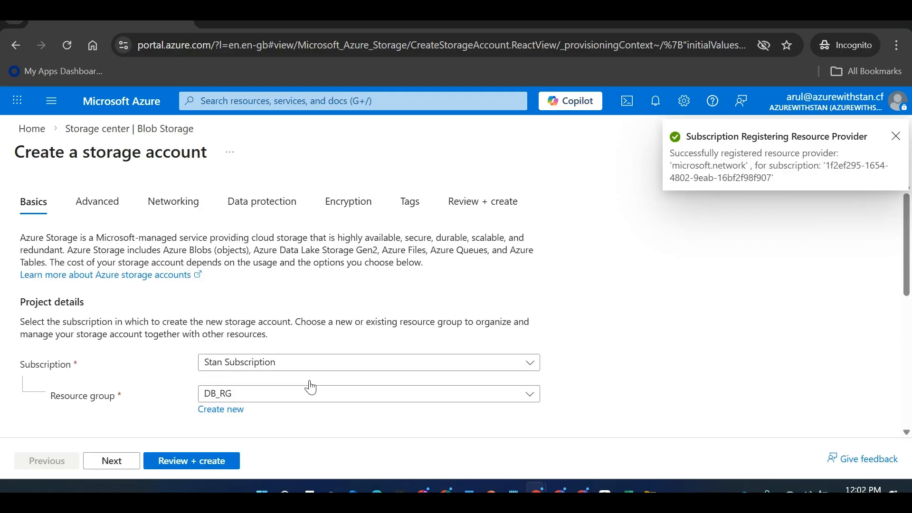
scroll(911, 300, "down", 3)
left_click(530, 265)
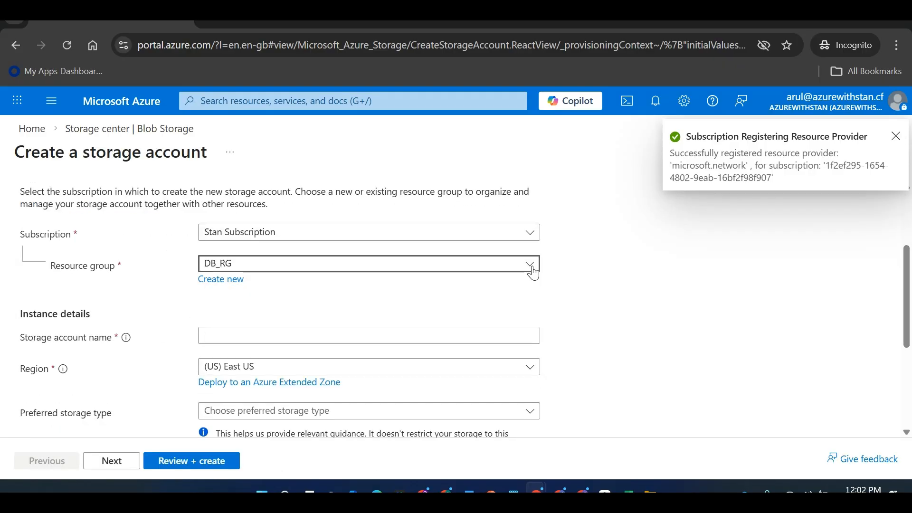
left_click(615, 334)
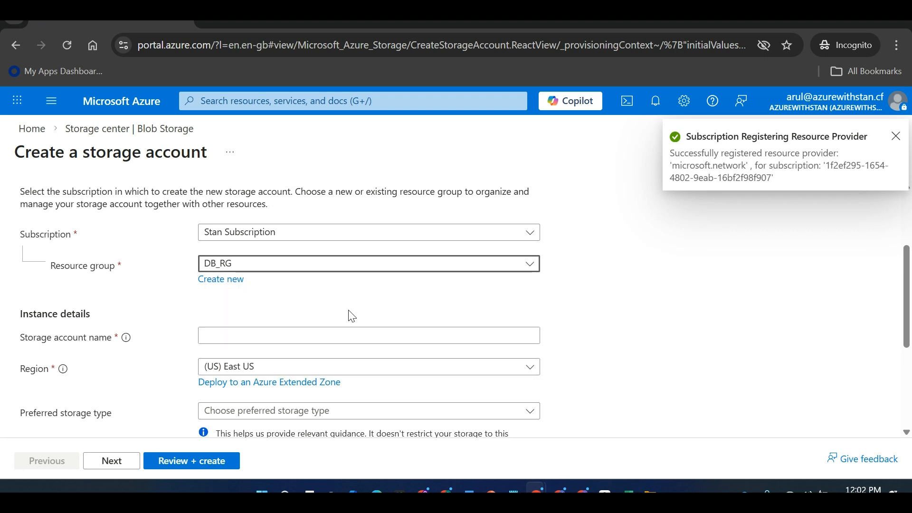
left_click(336, 334)
type("dbstg")
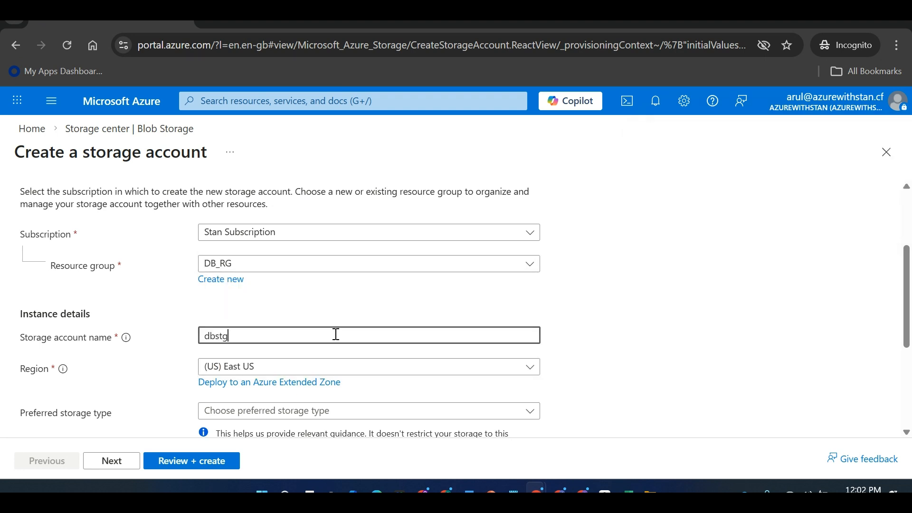
type("acc00001")
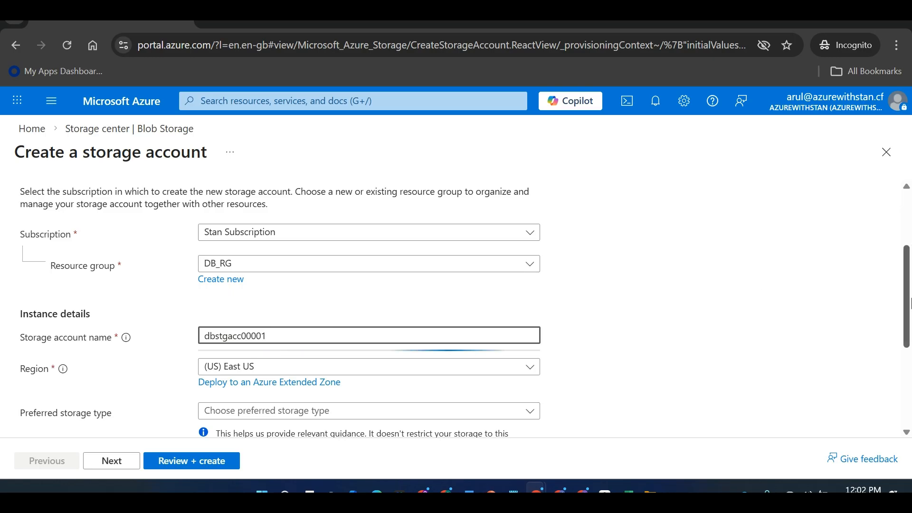
Choose Azure Files as the preferred storage type with pay-as-you-go file share billing
left_click_drag(909, 303, 910, 361)
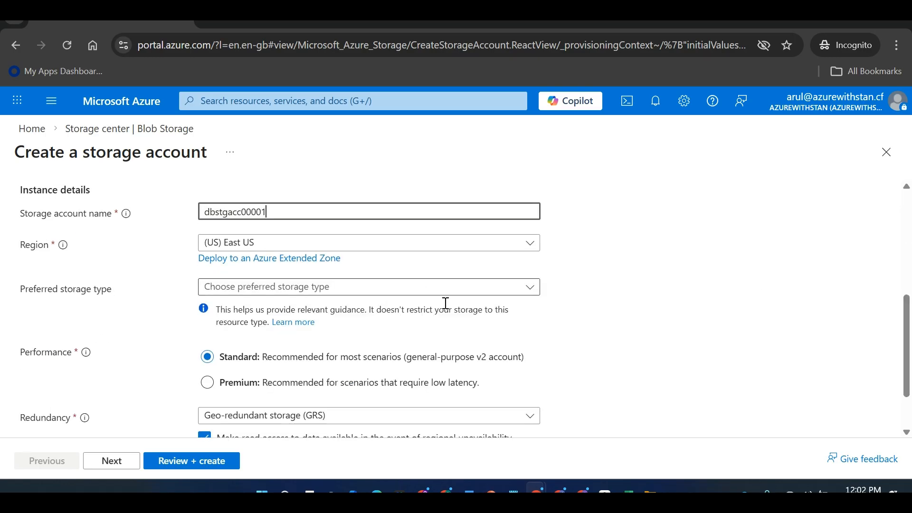
left_click(432, 292)
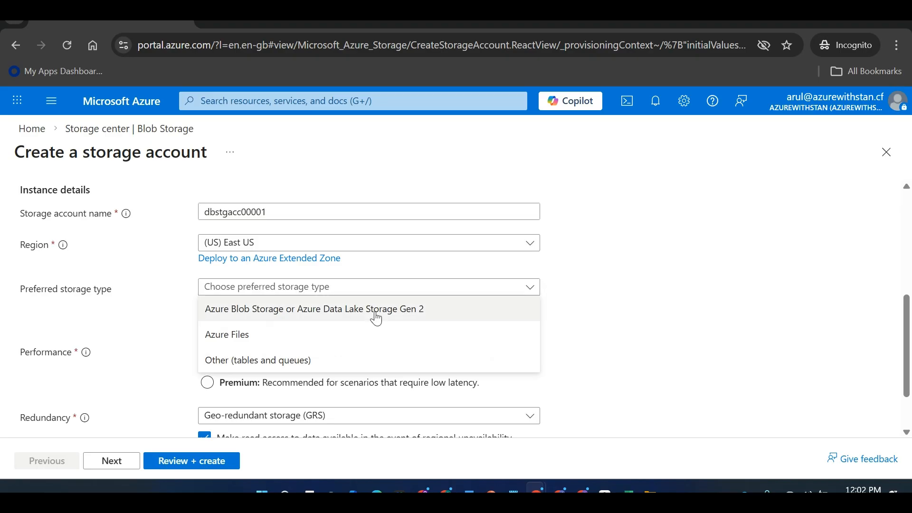
left_click(357, 341)
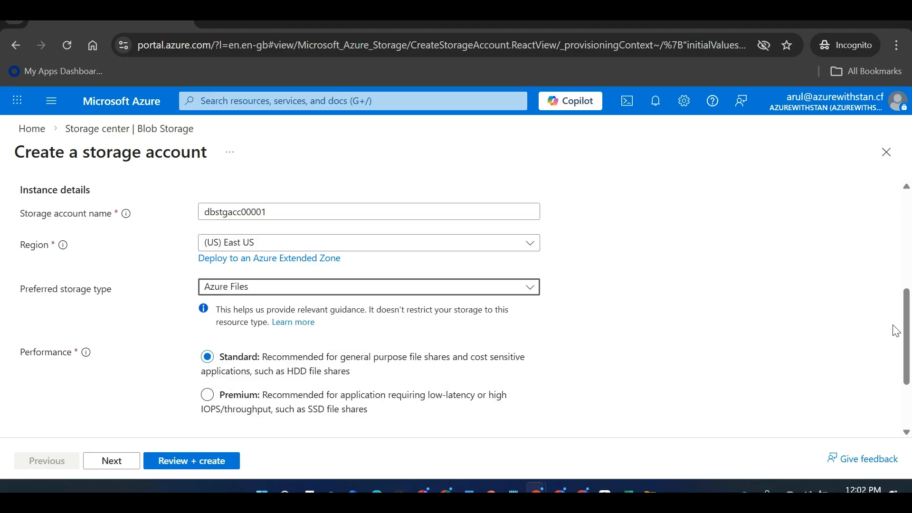
left_click_drag(899, 323, 910, 417)
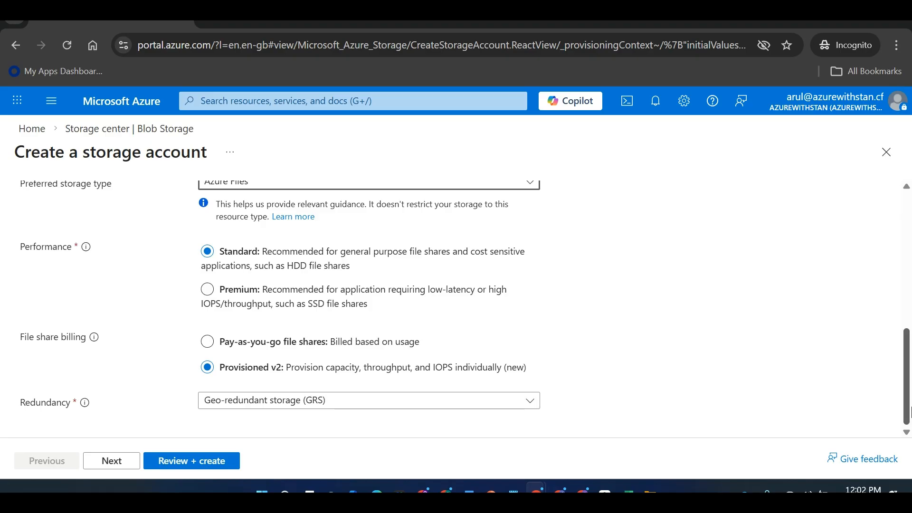
scroll(910, 388, "up", 2)
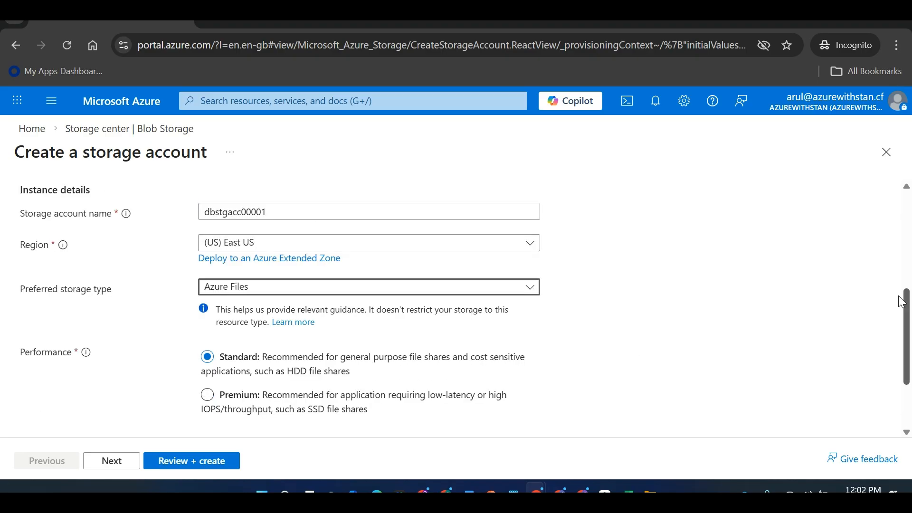
scroll(896, 300, "down", 2)
left_click(348, 345)
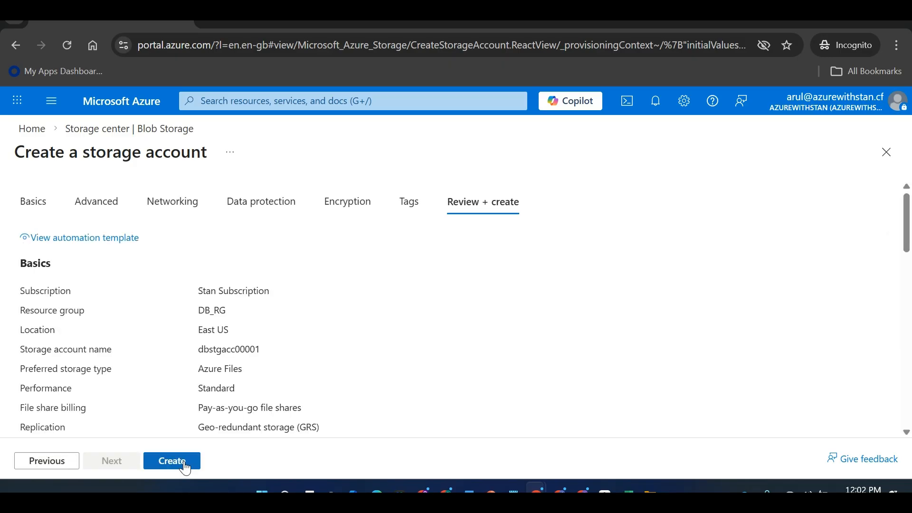
Create the dbstgacc00001 storage account, check the subscription's Access control (IAM), and return to Excel
left_click(170, 468)
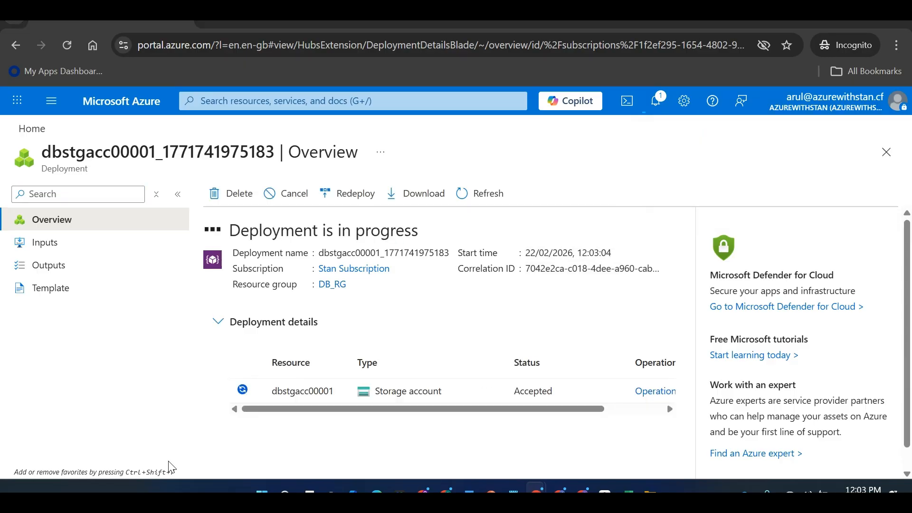
key("alt+Tab")
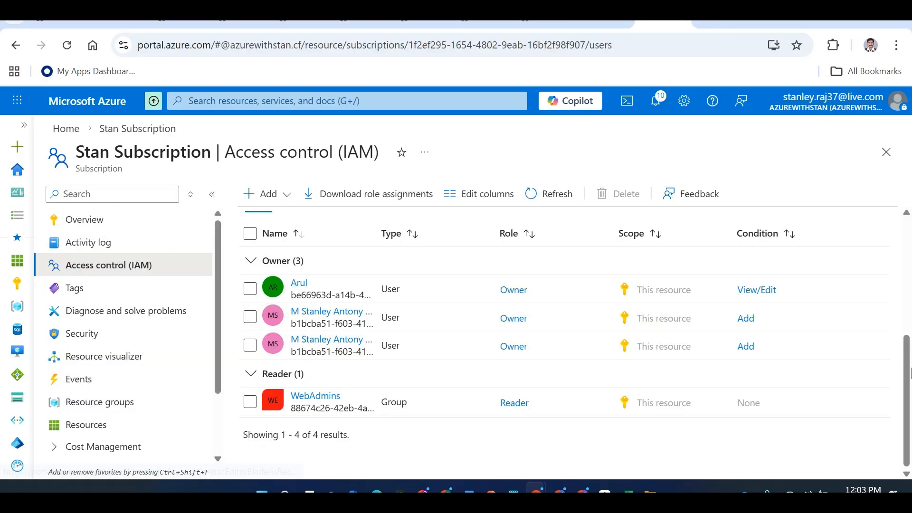
left_click_drag(908, 368, 857, 240)
left_click(831, 182)
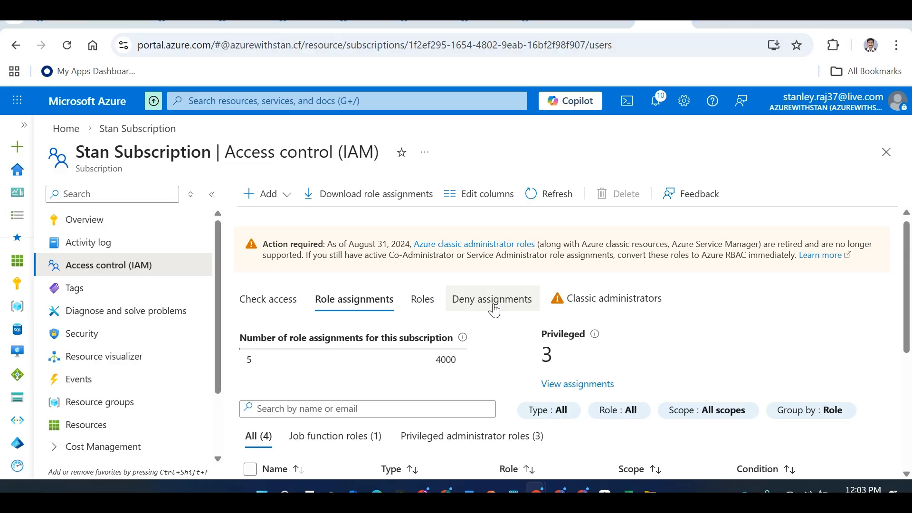
key("alt+Tab")
key("alt+Tab")
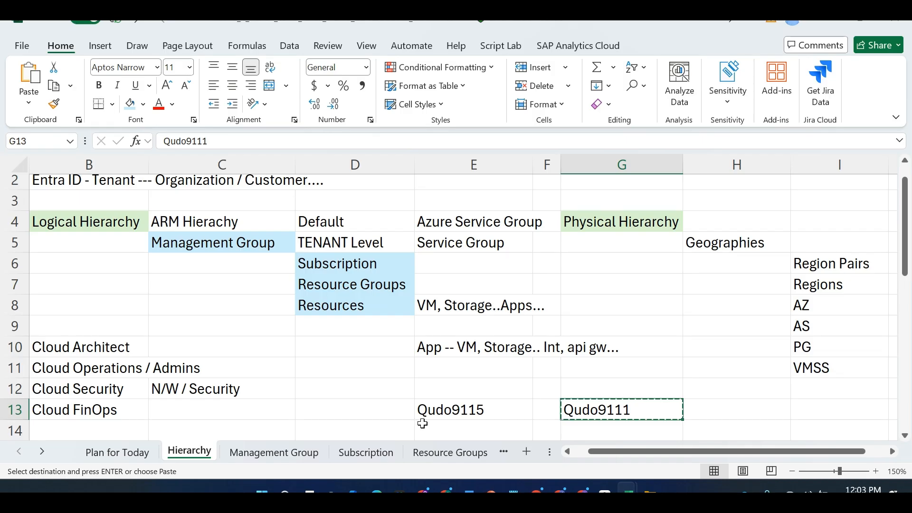
In the other Azure course workbook, add a new Sheet2 at the end of the sheets
key("alt+Tab")
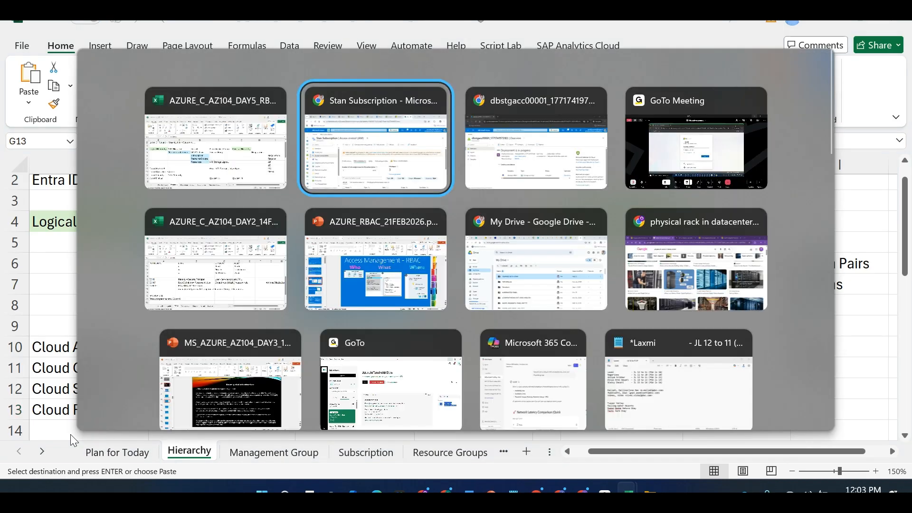
key("alt+Tab")
key("alt+Tab")
key("alt+Tab")
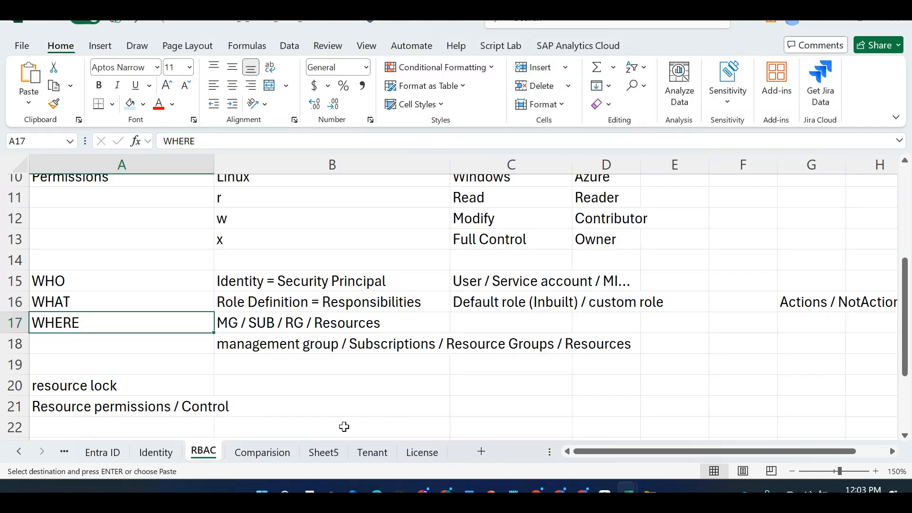
left_click(324, 453)
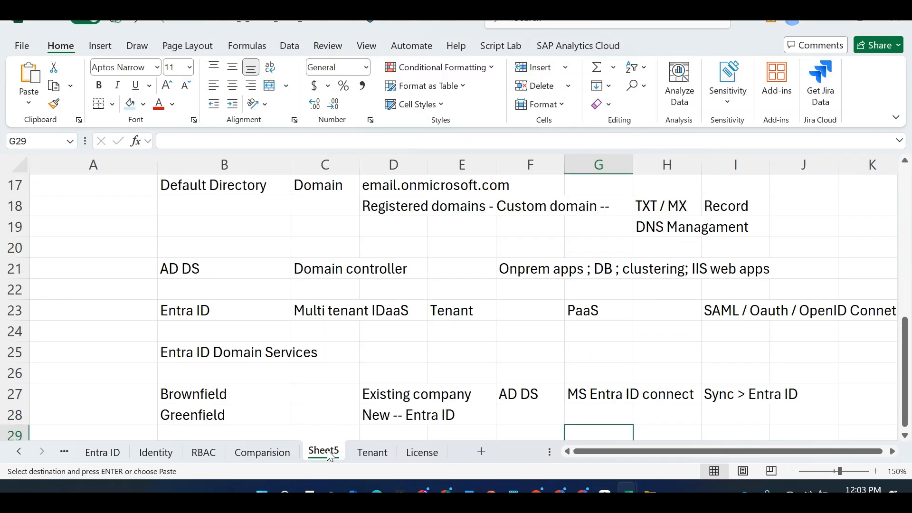
left_click(485, 451)
mouse_move(384, 454)
left_mouse_down()
mouse_move(375, 456)
mouse_move(489, 463)
mouse_move(446, 458)
left_mouse_up()
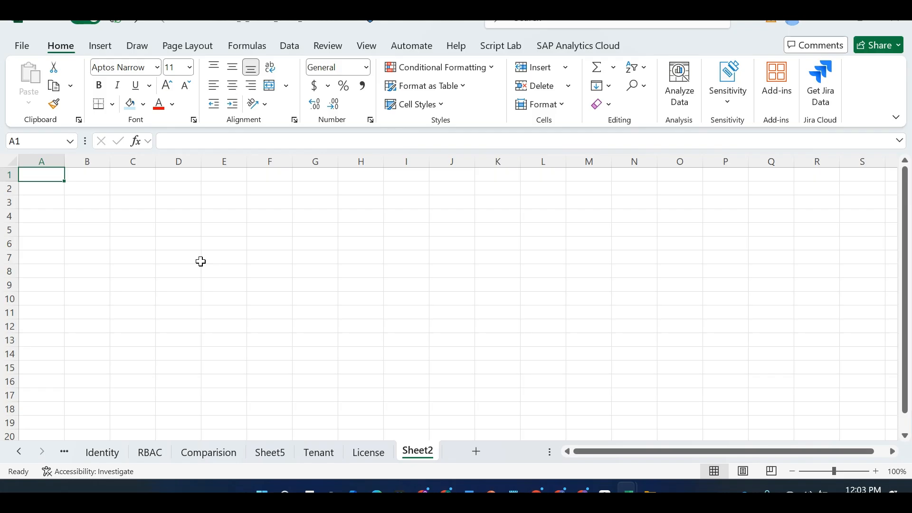
Enter headings BuiltIn, Actions and NotActions in A2:C2 and widen columns A–C
left_click(85, 187)
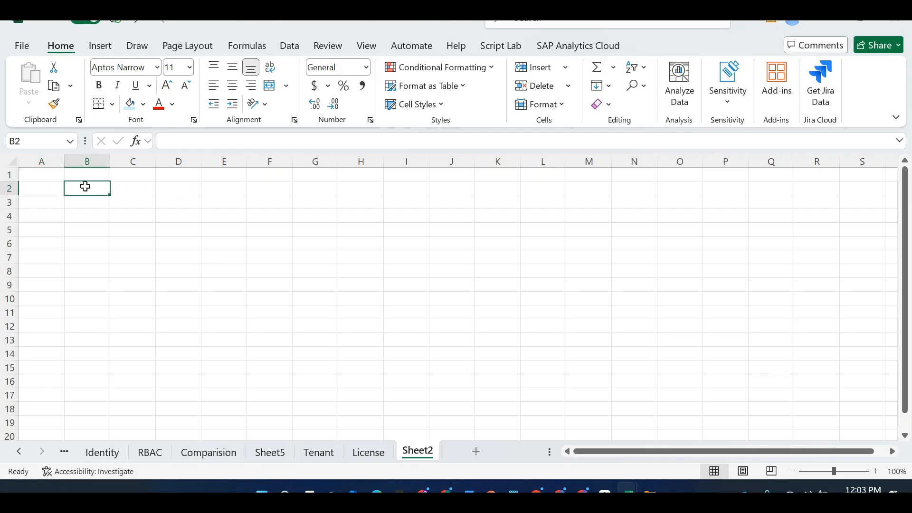
type("Actions")
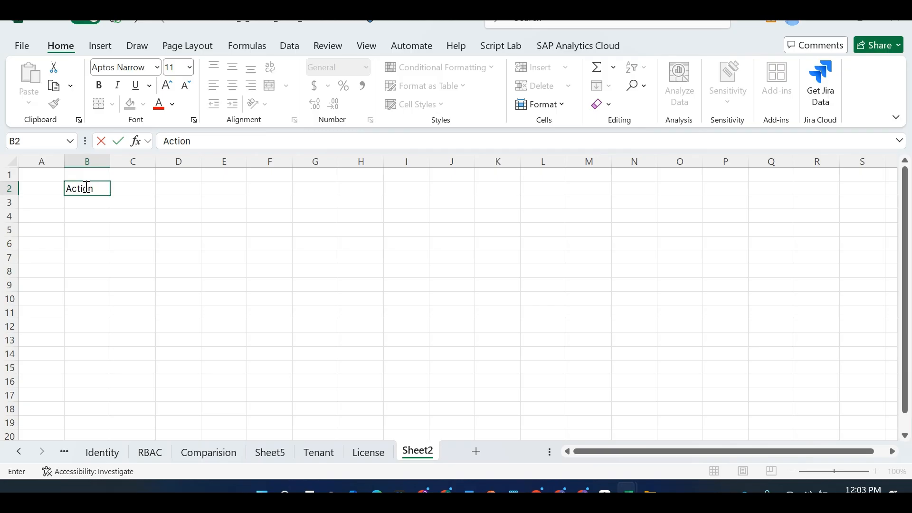
key("Tab")
type("NotActions")
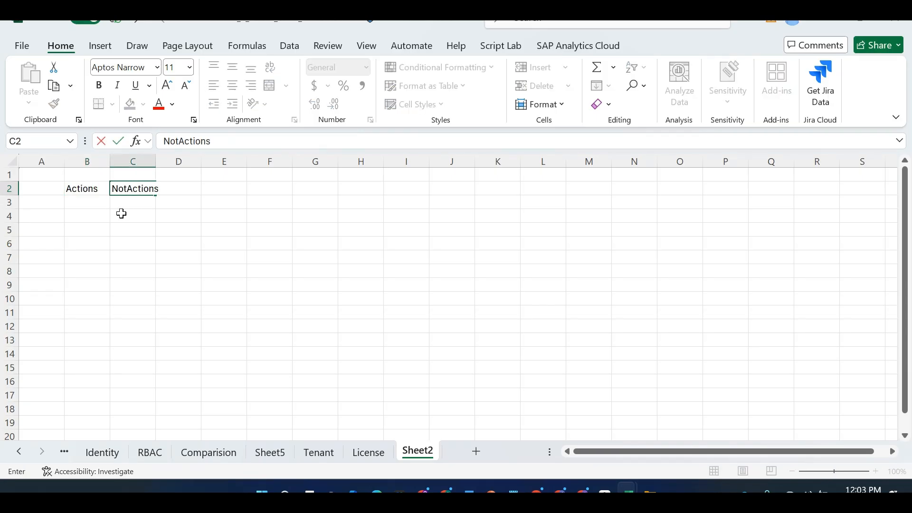
left_click(90, 199)
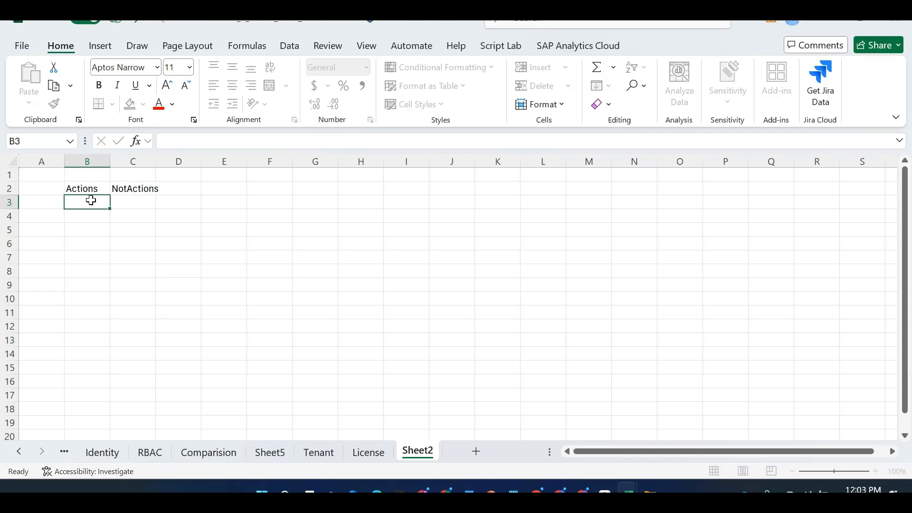
left_click_drag(155, 159, 215, 154)
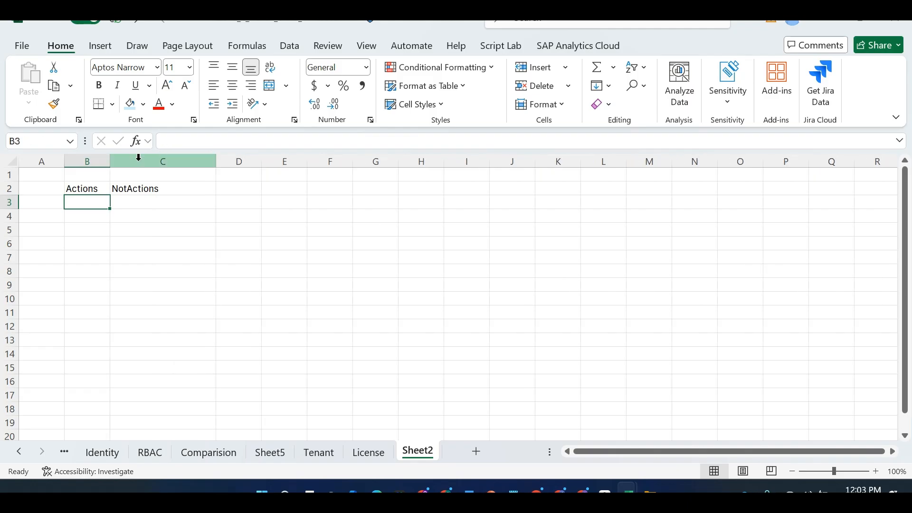
left_click_drag(111, 157, 148, 163)
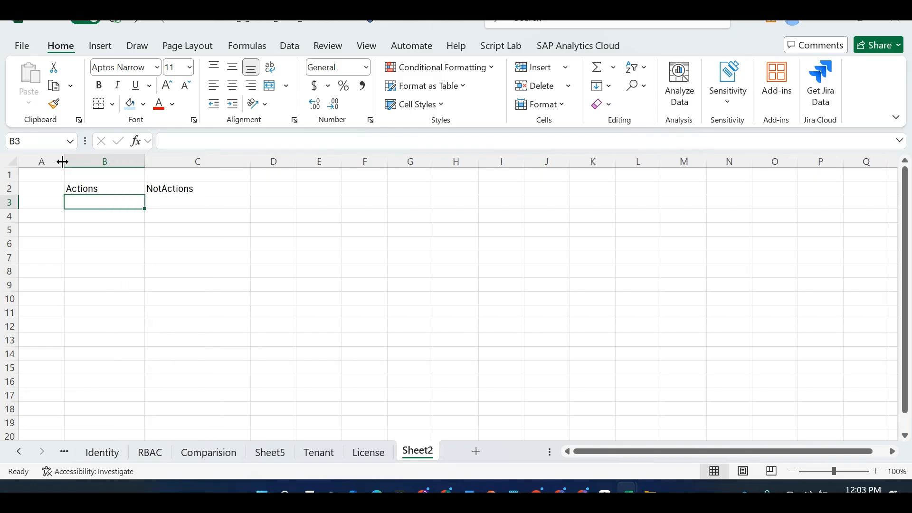
left_click_drag(64, 159, 154, 158)
left_click(111, 189)
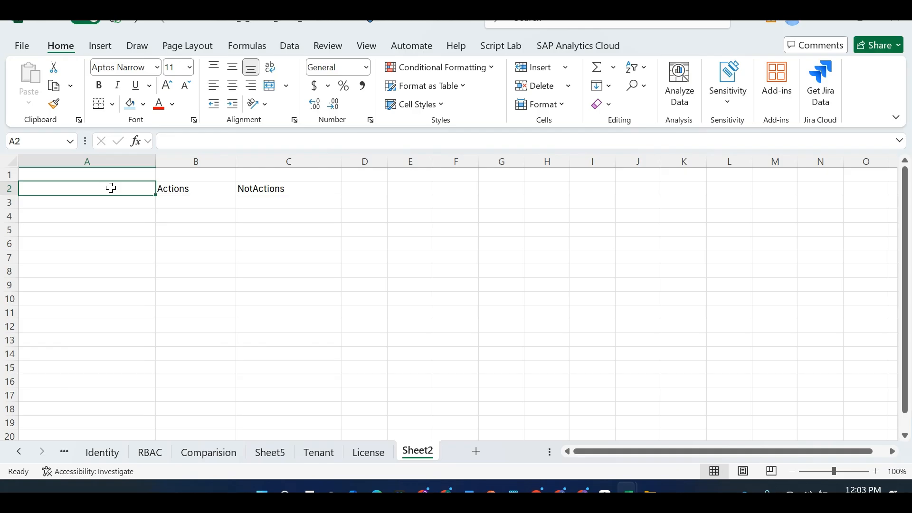
type("BuiltIn")
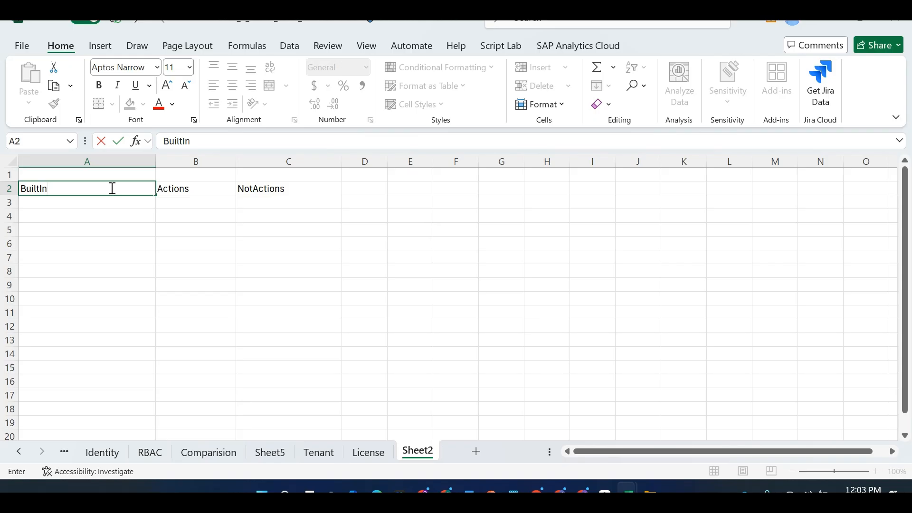
left_click(131, 233)
List Allow and Deny in B5:B6 under the Actions heading
type("Allow")
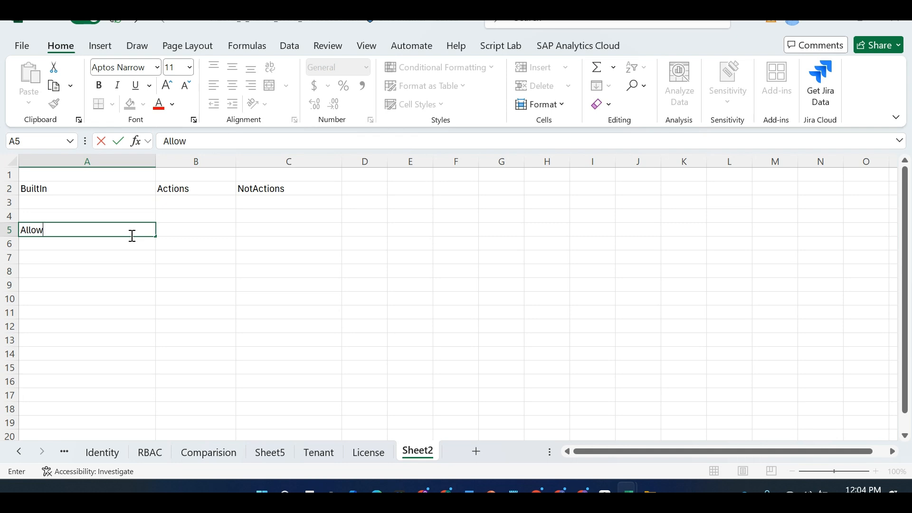
key("Tab")
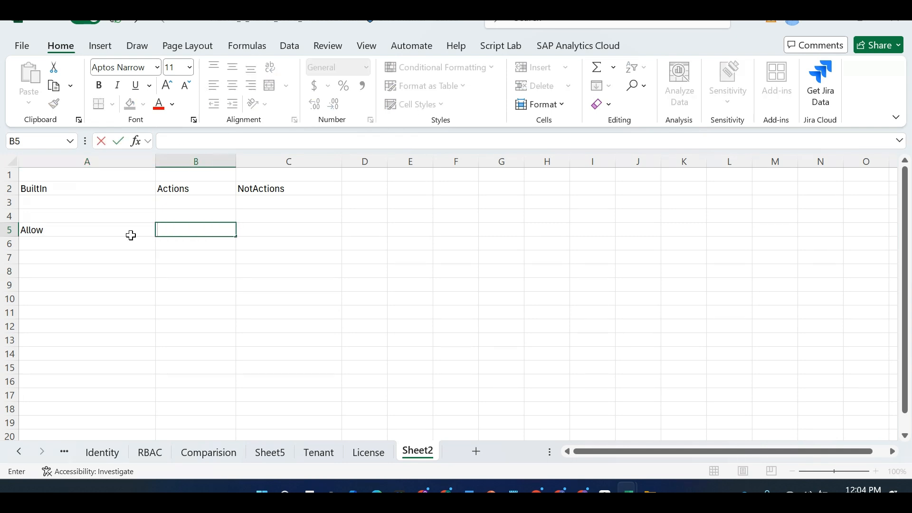
left_click(132, 236)
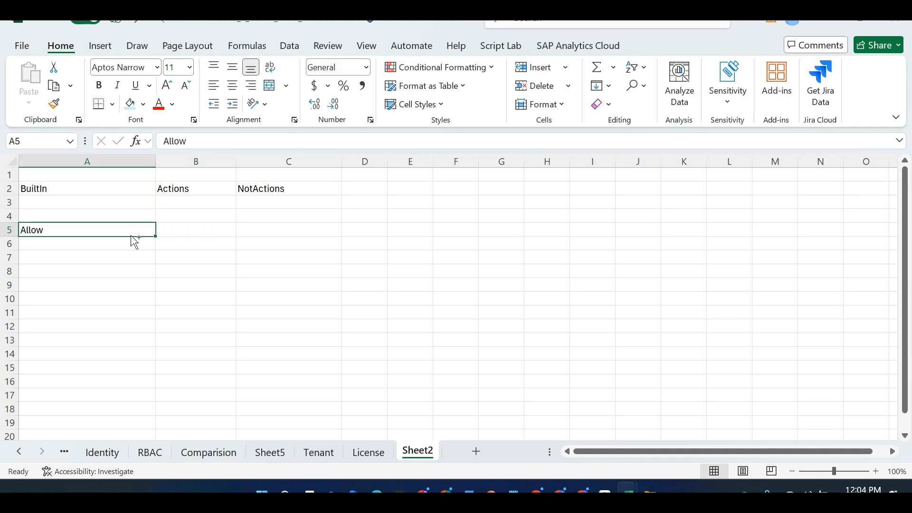
key("ctrl+x")
key("Right")
key("Return")
type("De")
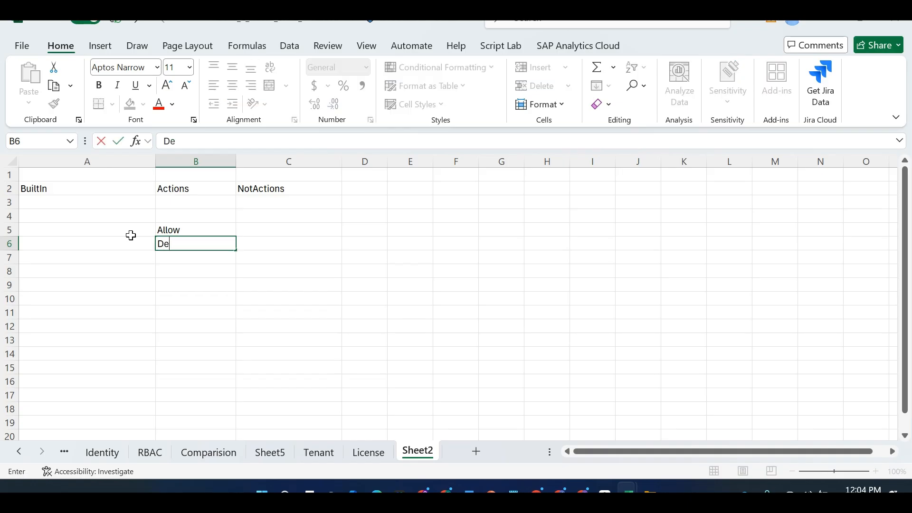
type("ny")
key("Return")
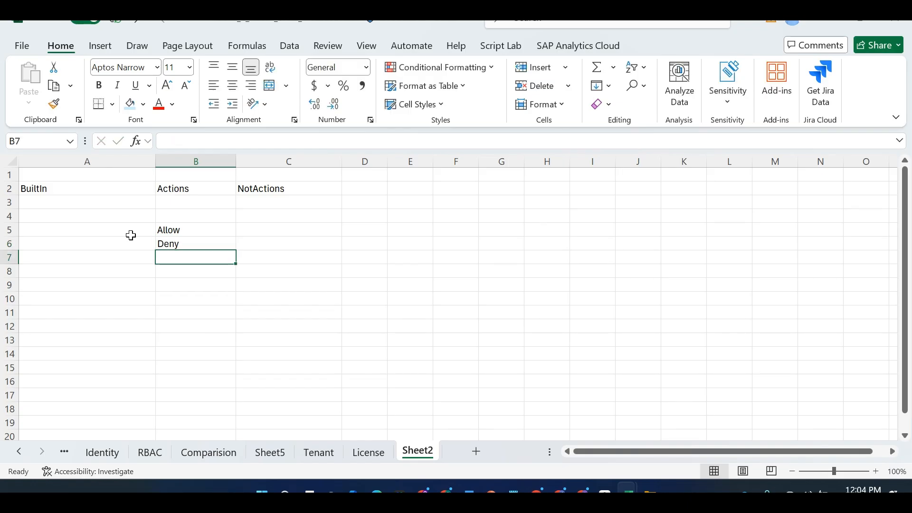
key("Down")
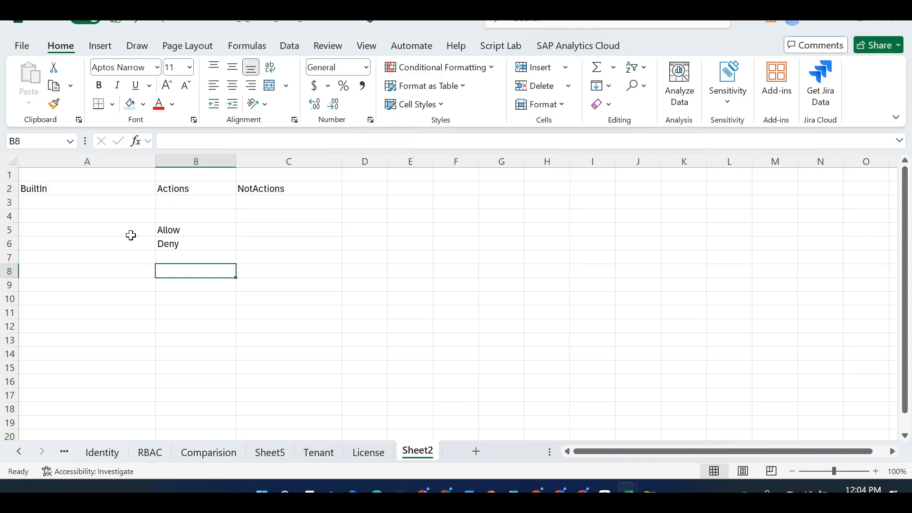
Enter the scope/action pairs MG/Allow, Sub/Deny and RG/Allow in rows 8–10
key("Left")
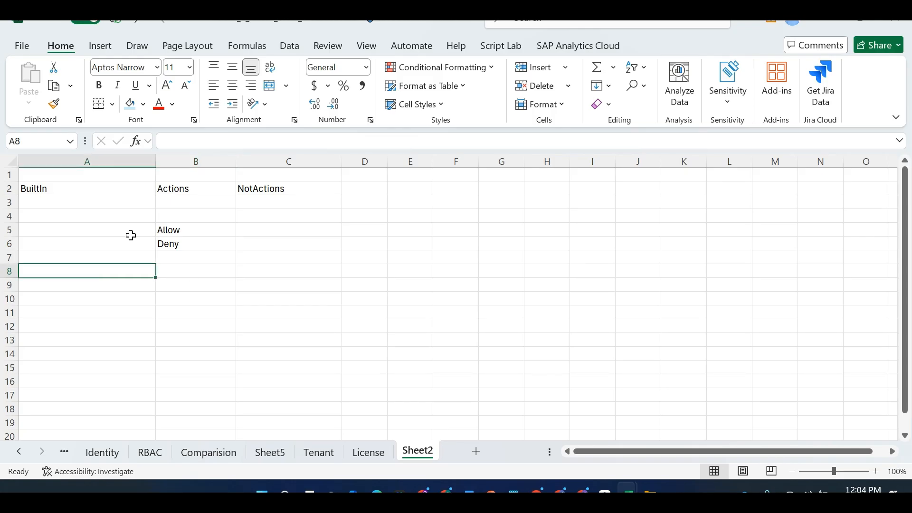
type("MG")
key("Tab")
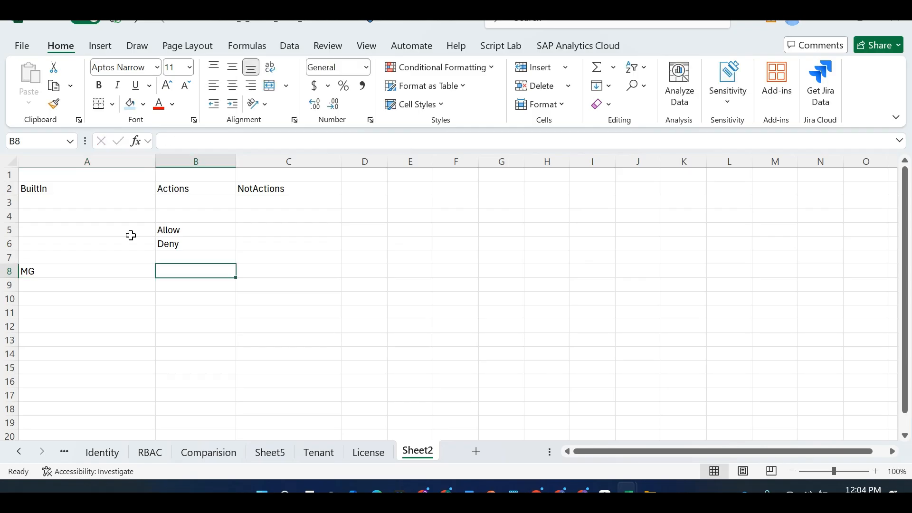
type("Allow")
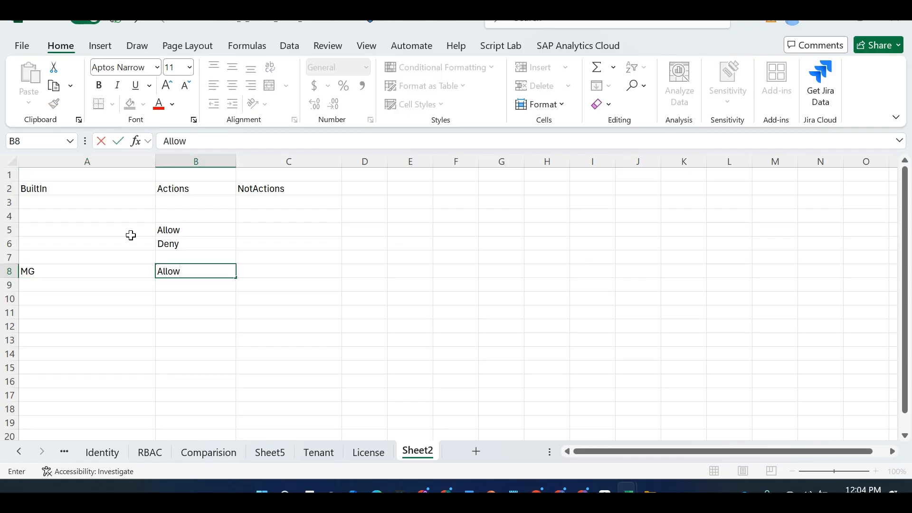
key("Return")
type("Sub")
key("Tab")
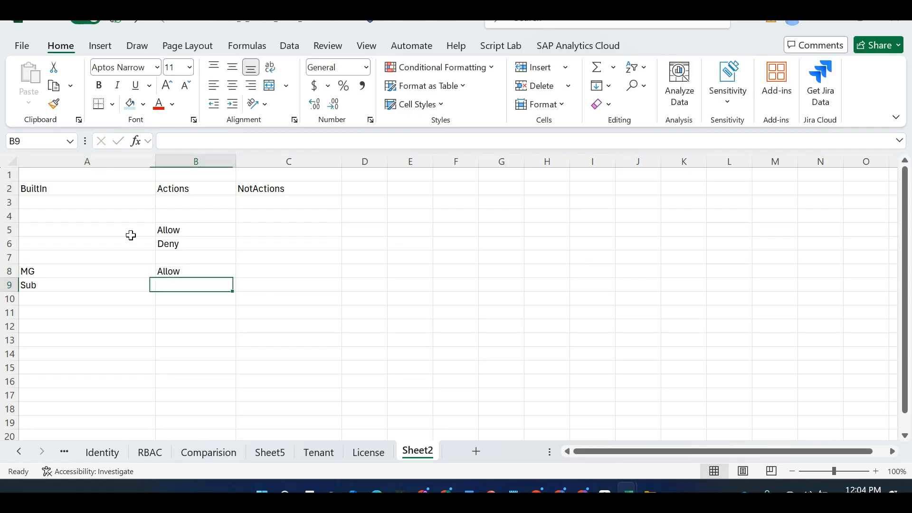
type("Deny")
key("Return")
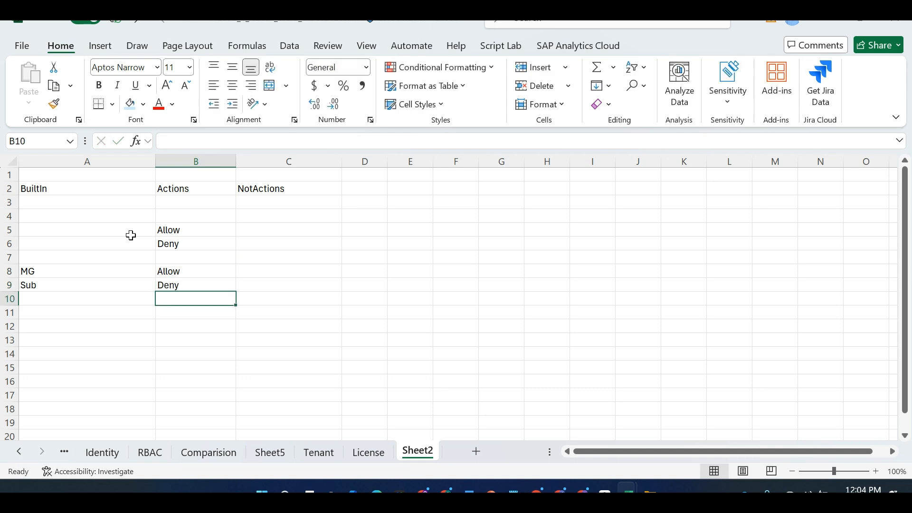
key("Left")
type("Rg")
key("Tab")
key("Left")
type("RG")
key("Tab")
type("Allow")
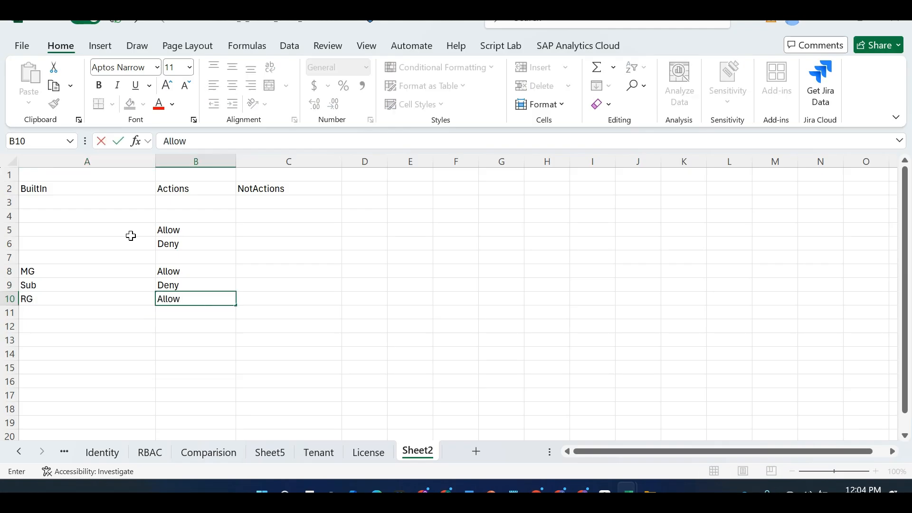
key("Return")
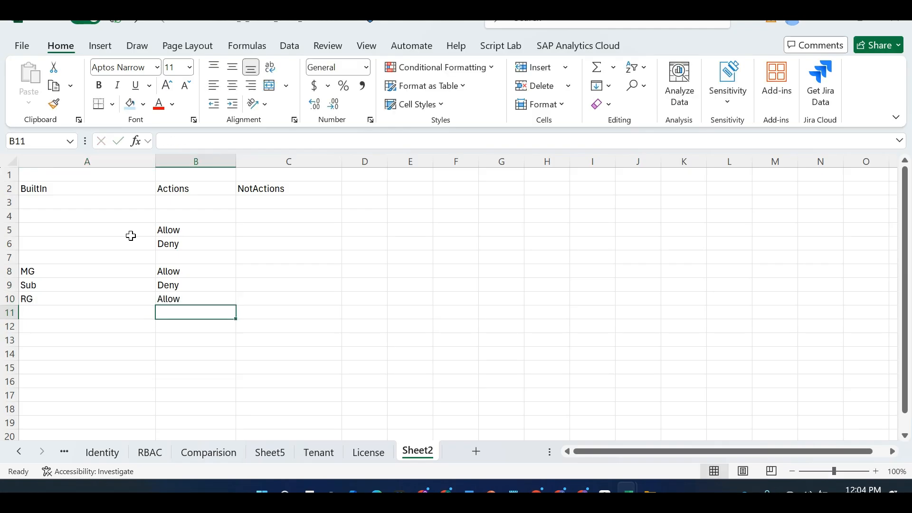
Shade the Allow cells B8 and B10 light green and the Deny cell B9 light orange
key("Up")
key("Up")
key("Up")
key("shift+Down")
key("Up")
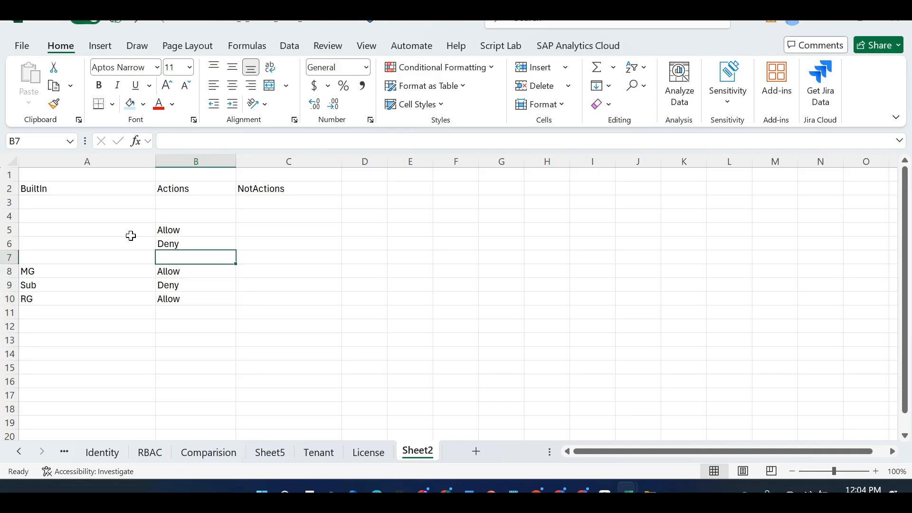
key("Down")
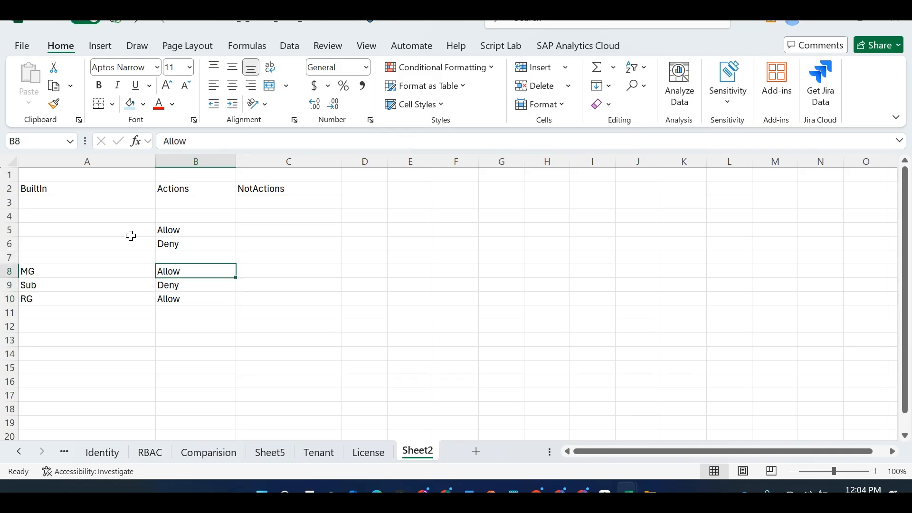
left_click(146, 108)
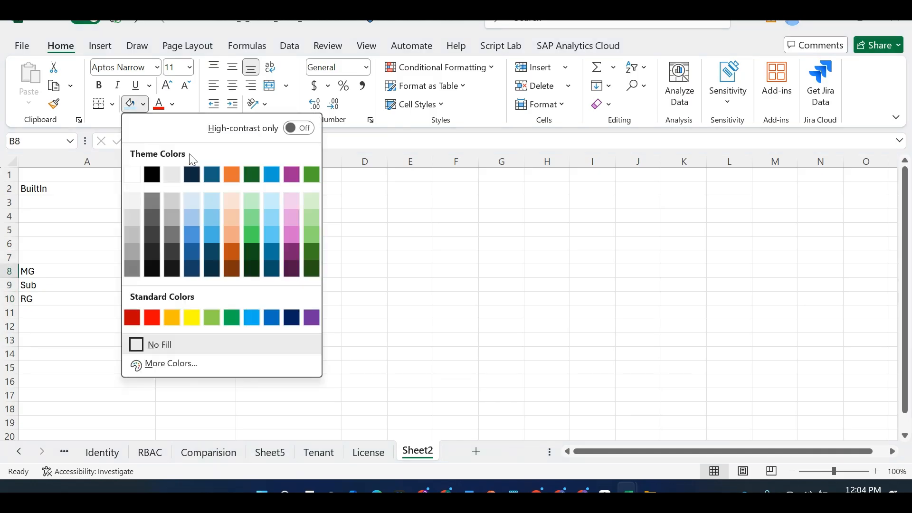
left_click(231, 202)
left_click(193, 285)
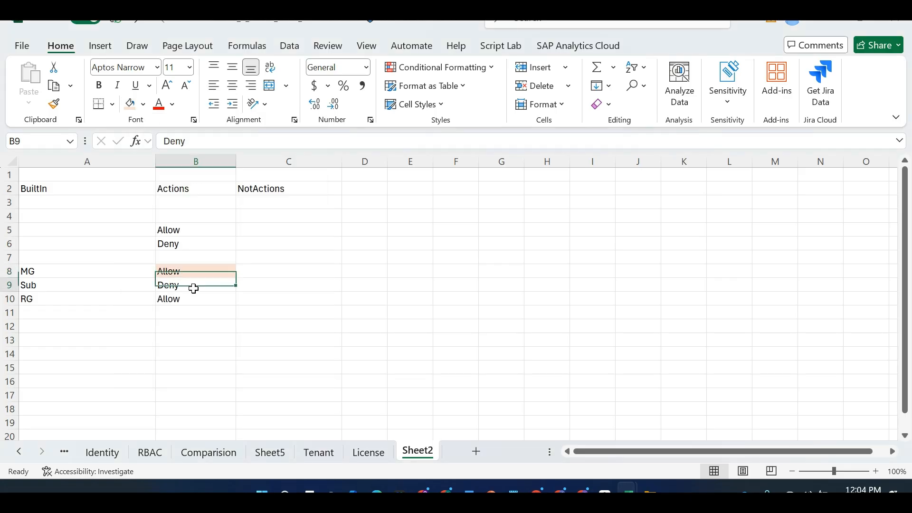
left_click(144, 109)
left_click(477, 303)
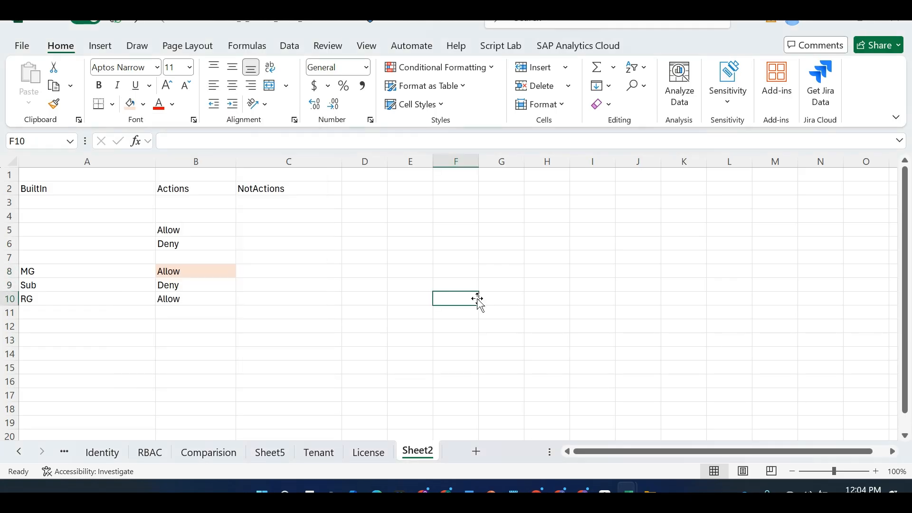
key("ctrl+z")
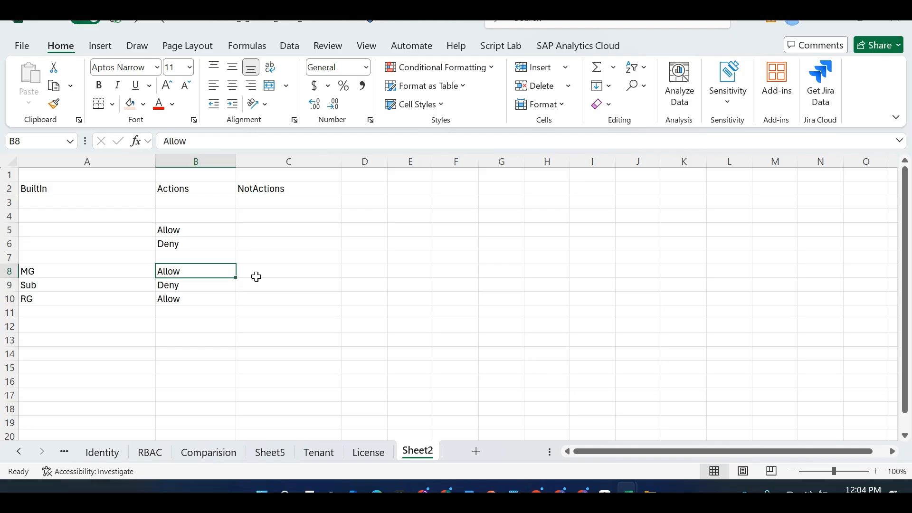
left_click(143, 108)
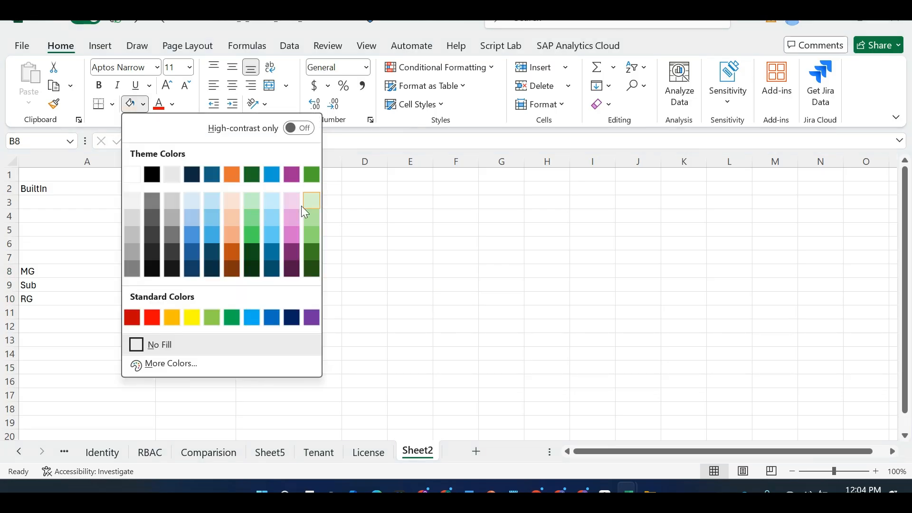
left_click(308, 205)
left_click(178, 285)
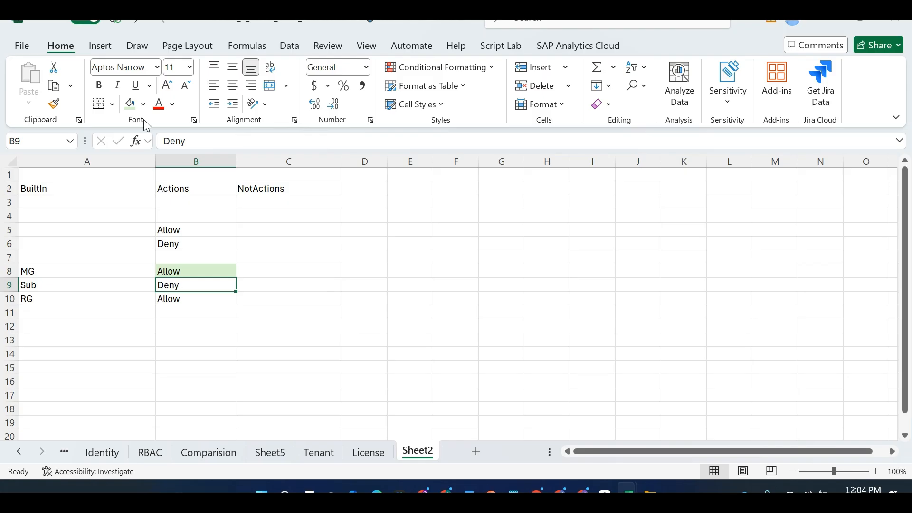
left_click(144, 104)
left_click(227, 195)
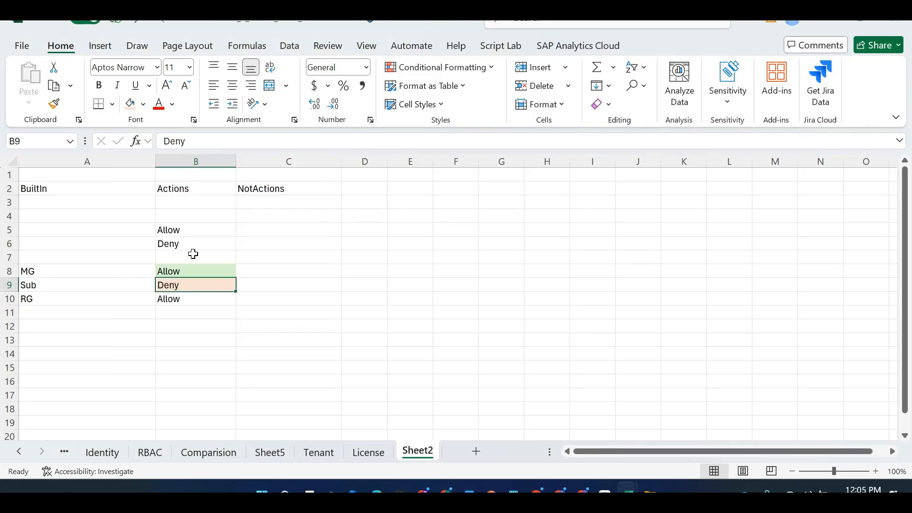
left_click(182, 299)
left_click(144, 105)
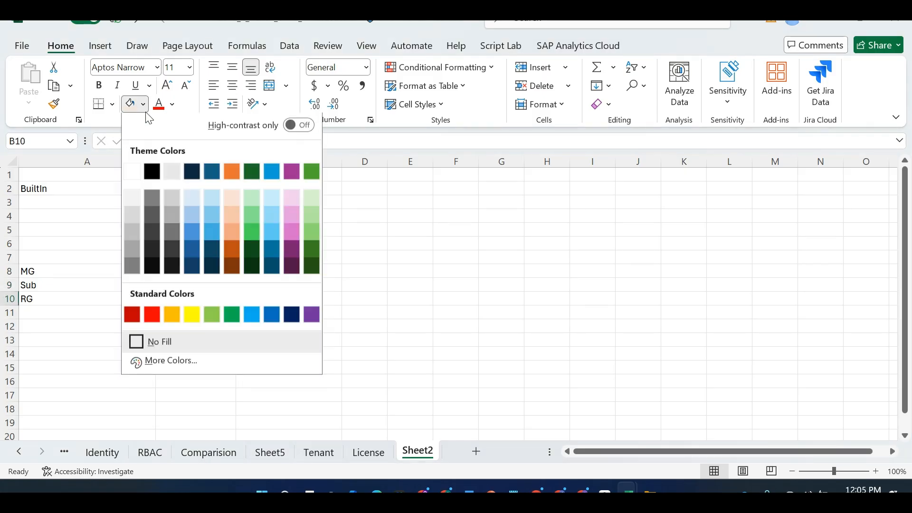
left_click(309, 204)
left_click(382, 316)
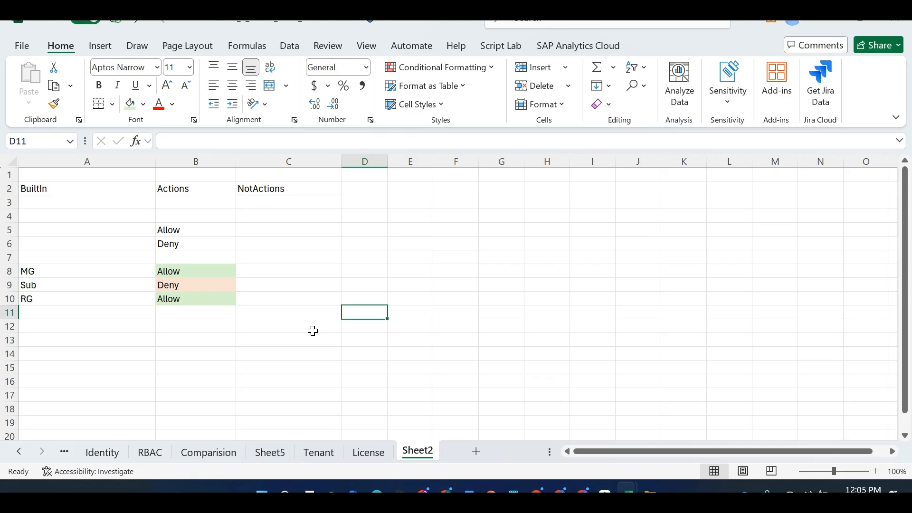
Add a Rule heading in D7 with 'Deny always Overrides Allow' beneath it
left_click(182, 285)
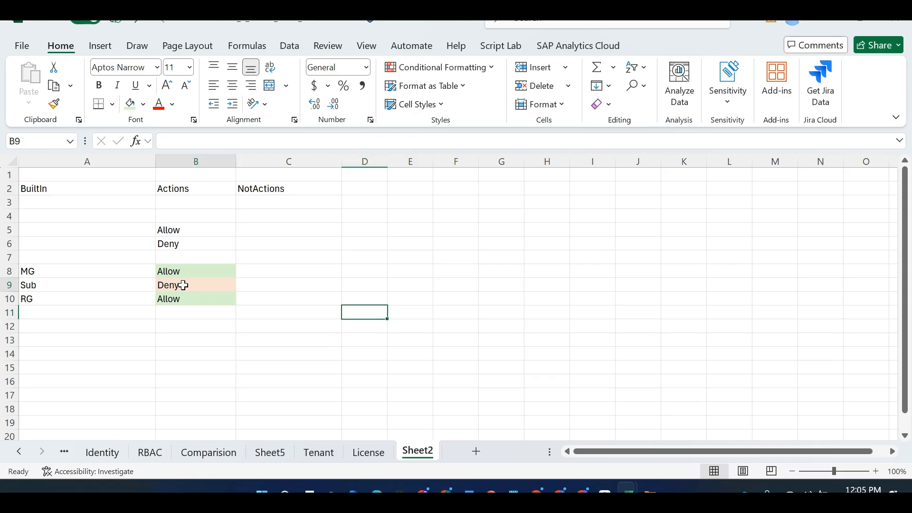
left_click(345, 284)
left_click(354, 259)
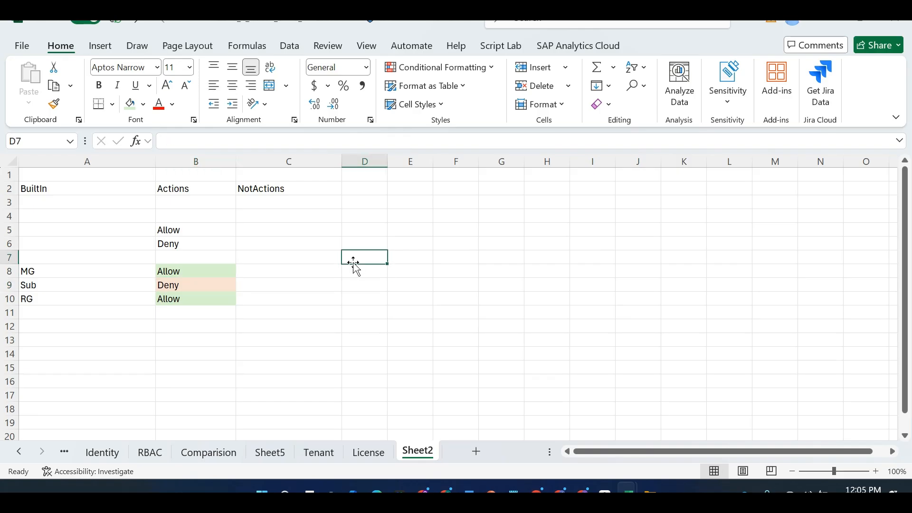
type("Rule")
key("Return")
key("Return")
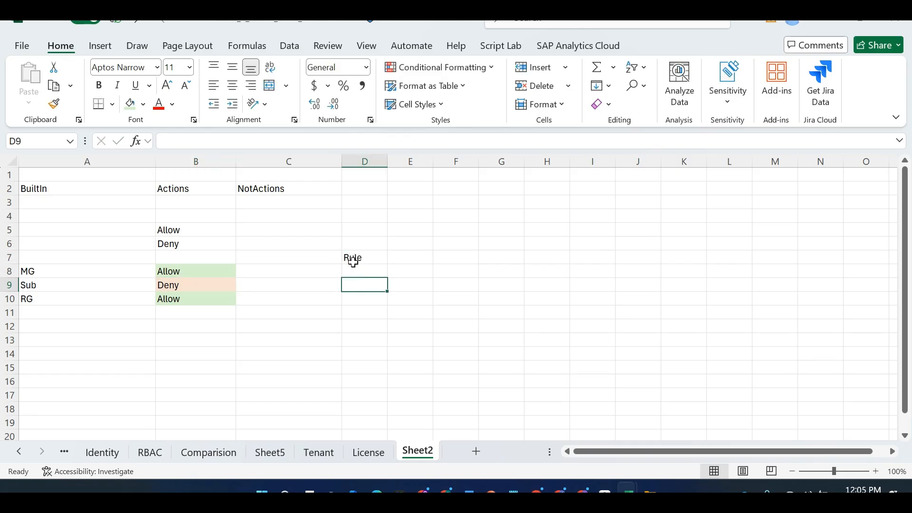
type("Deny alw")
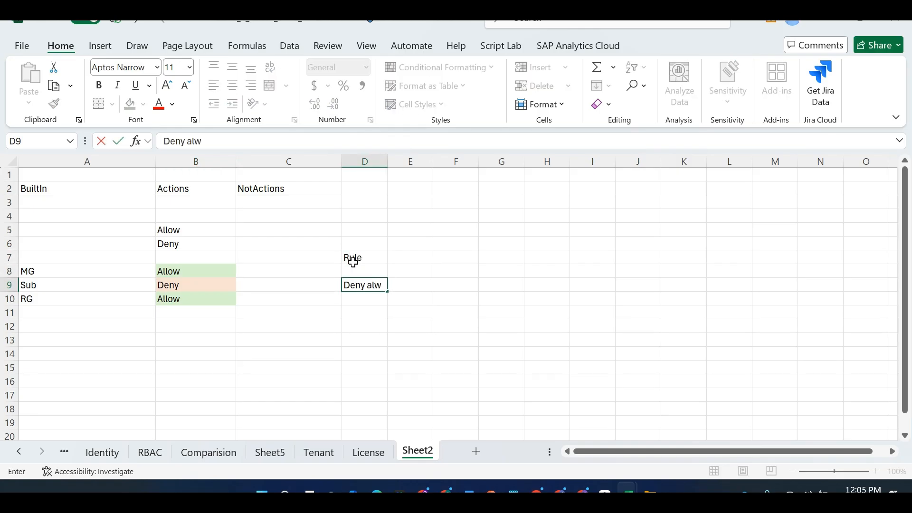
type("ays Overrides Allow")
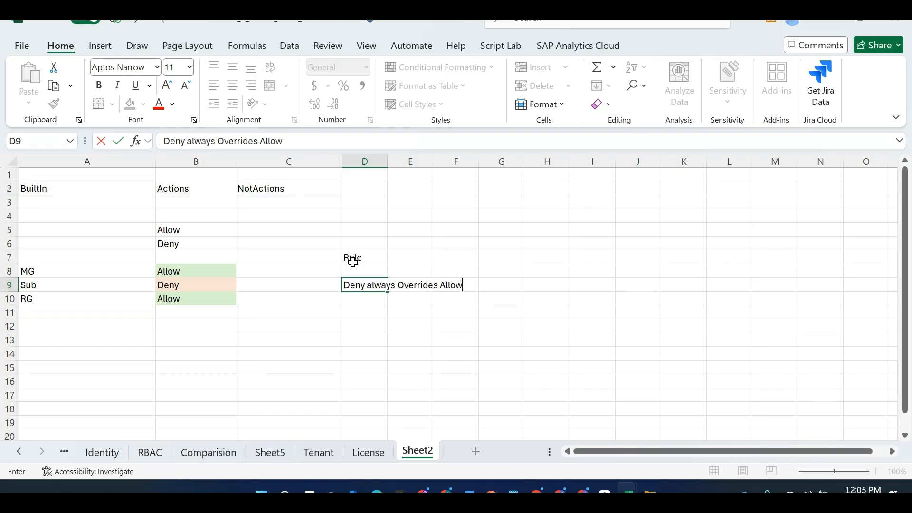
key("Return")
Add 'Deny First evaluation' beside it and move both rules up to row 8
key("Up")
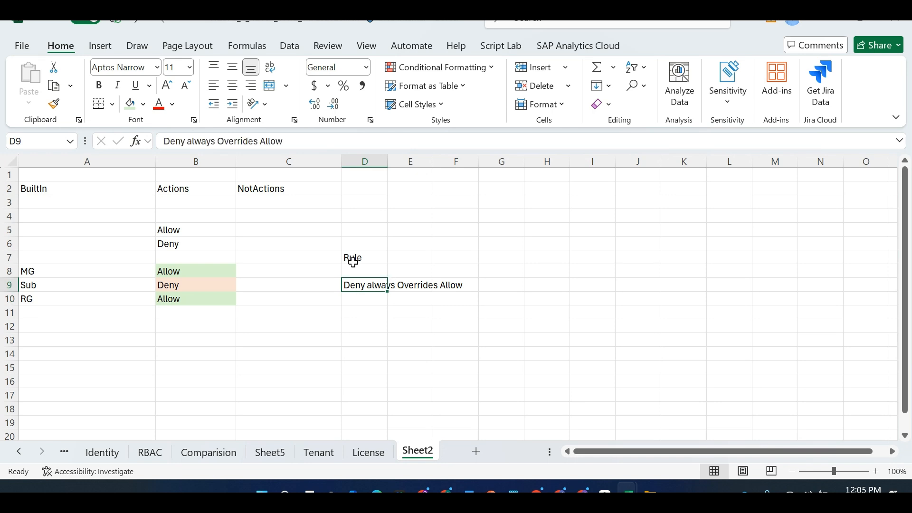
key("Right")
key("Right")
key("Right")
type("Deny")
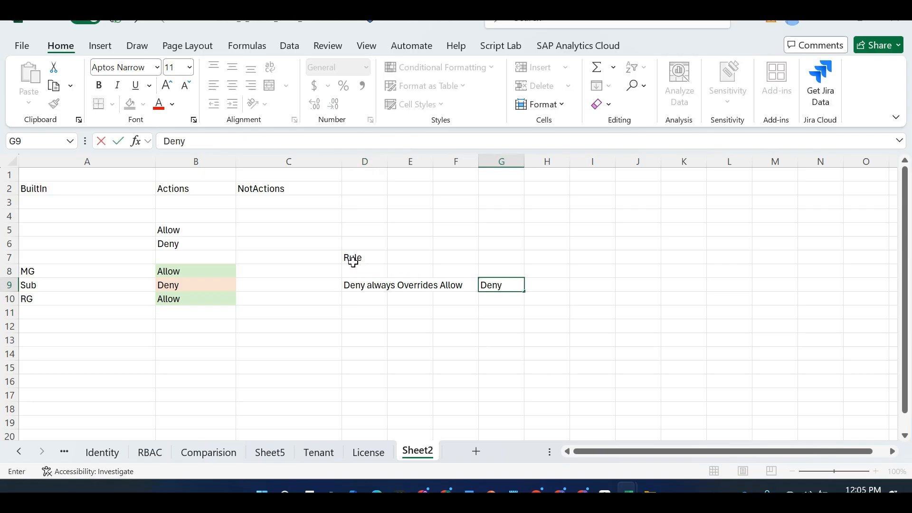
type(" First Allow")
key("BackSpace")
key("BackSpace")
key("BackSpace")
key("BackSpace")
key("BackSpace")
type("eva")
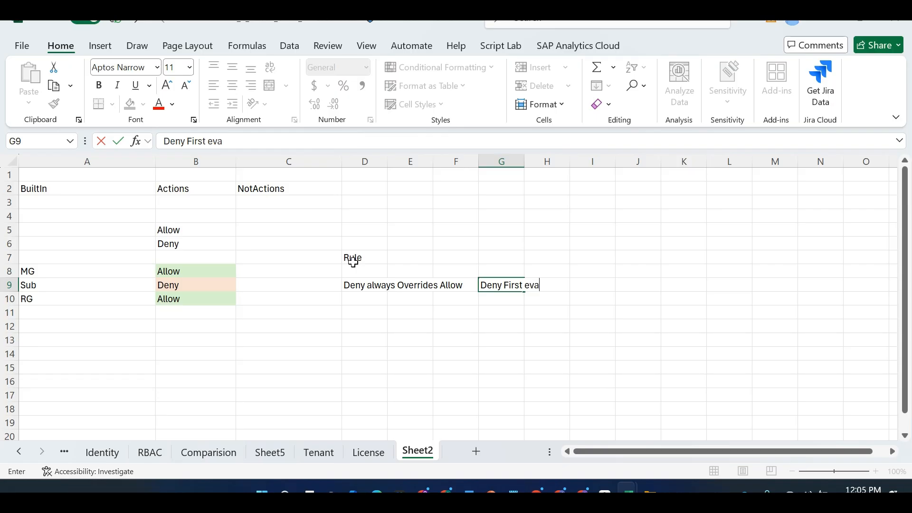
type("luation")
key("Left")
key("Left")
key("Left")
key("Left")
key("Left")
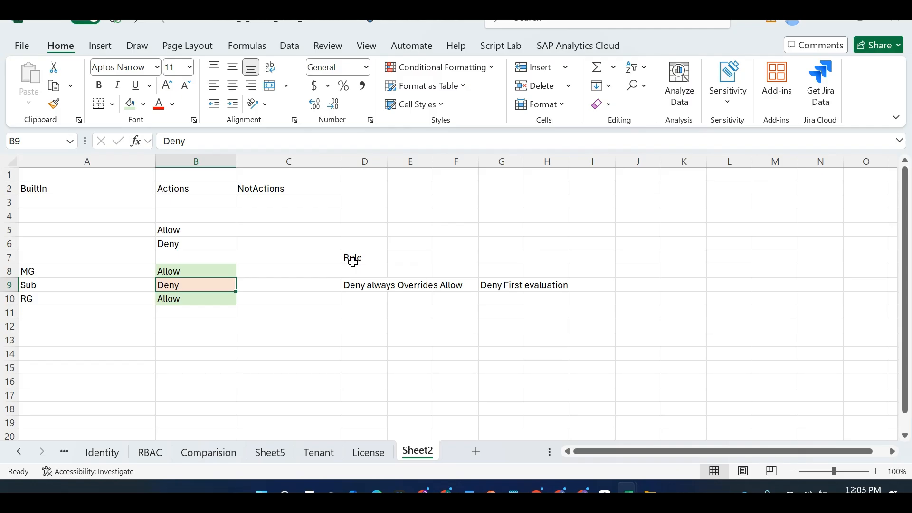
key("Right")
key("Right")
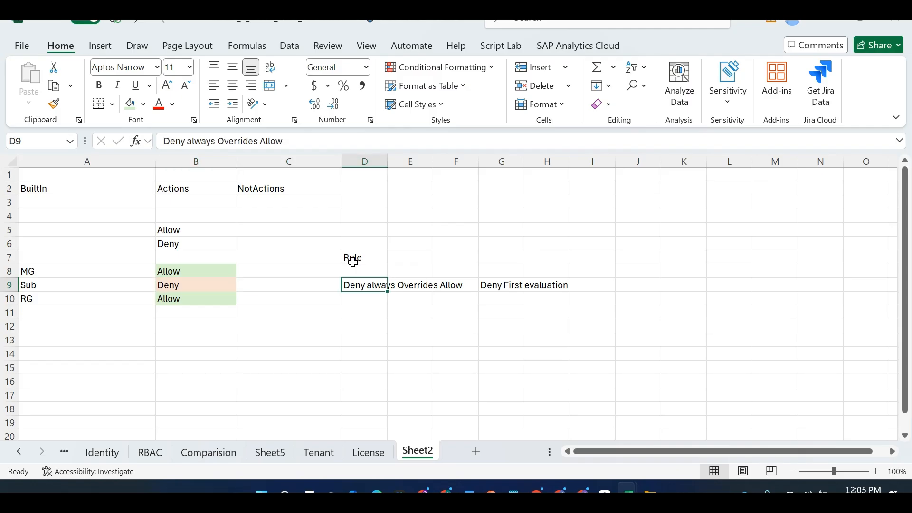
key("shift+Right")
key("shift+Right")
key("shift+Right")
key("ctrl+x")
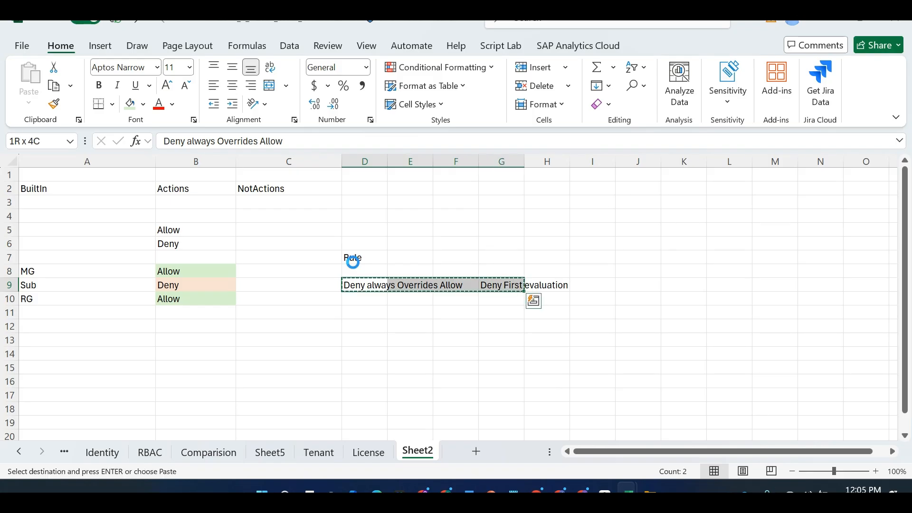
key("Up")
key("Return")
Type the rule 'Lower scope cannot override higher level deny' in D9
key("Down")
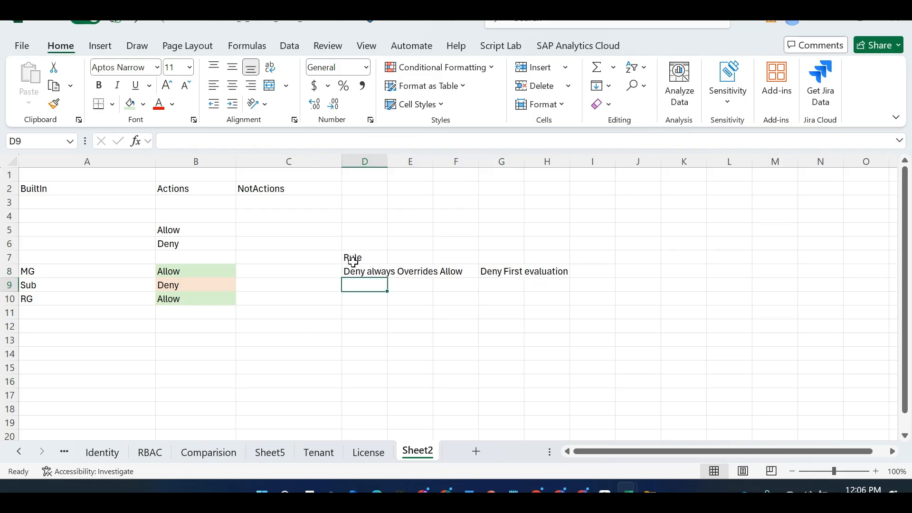
type("Low")
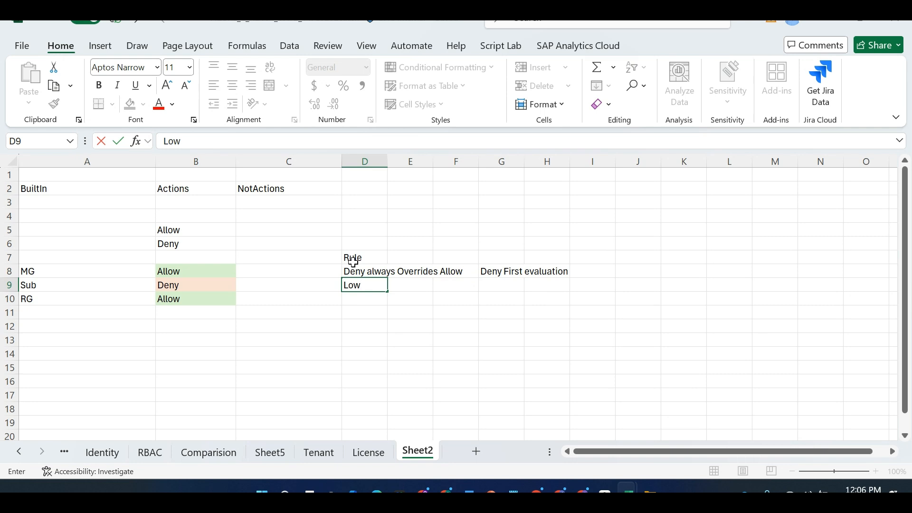
type("er scope cannn")
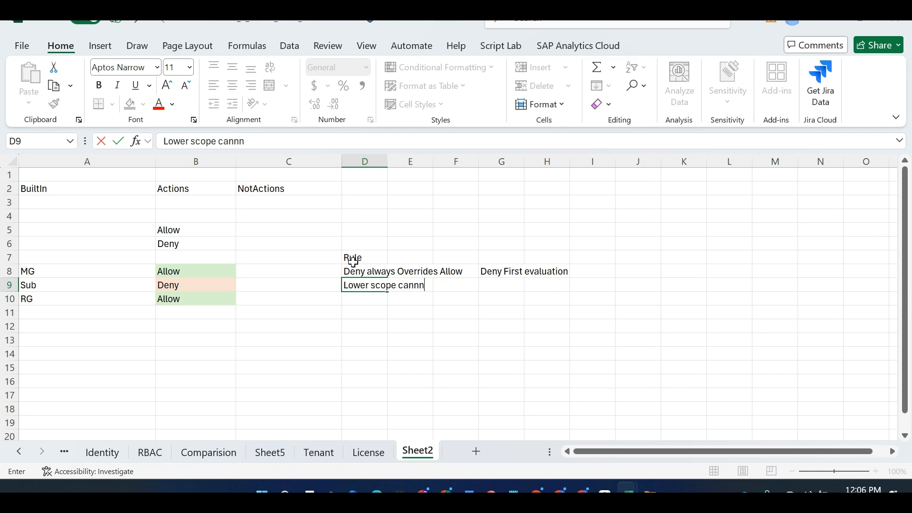
type("ot")
key("BackSpace")
key("BackSpace")
key("BackSpace")
key("BackSpace")
type("not override h")
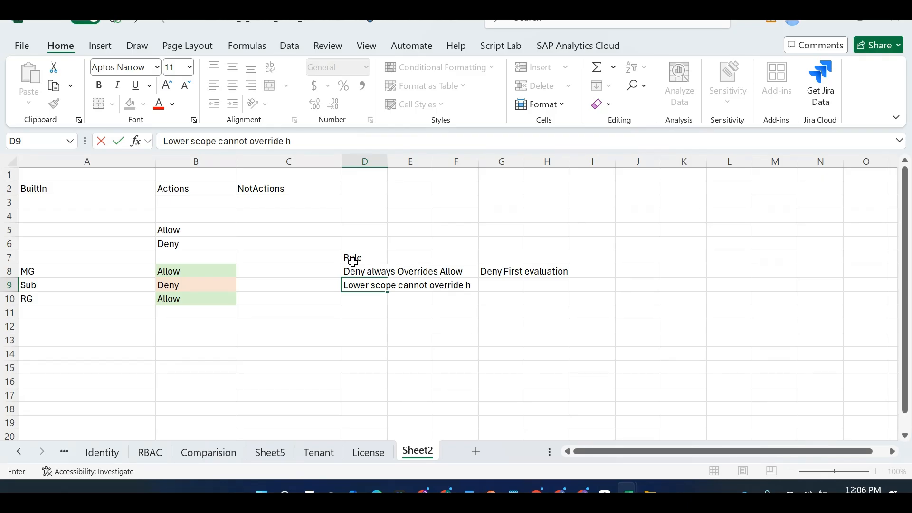
type("igh")
type("leve")
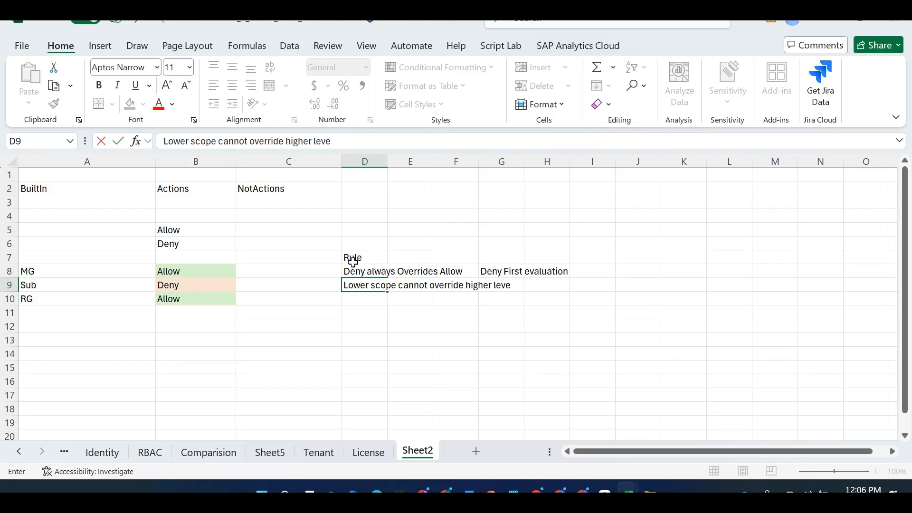
type("l deny")
key("BackSpace")
key("BackSpace")
Finish the lower-scope rule and add a Resource row with a green-shaded Allow
type("ny")
left_click(206, 299)
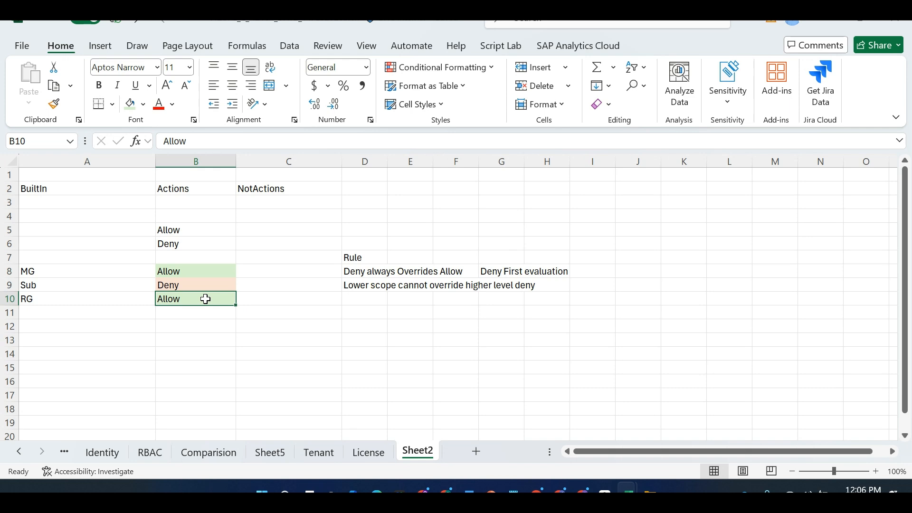
left_click(140, 312)
type("Resource")
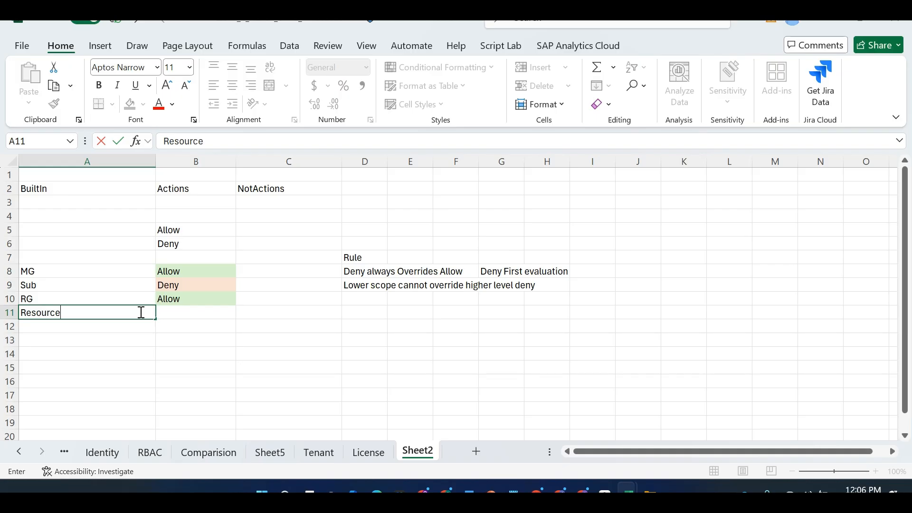
key("Tab")
type("A")
key("Up")
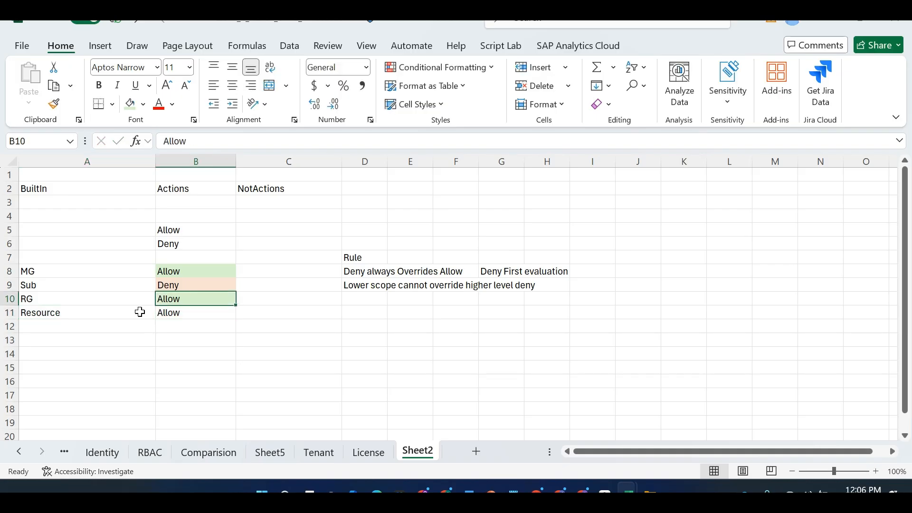
key("ctrl+c")
key("Down")
key("ctrl+v")
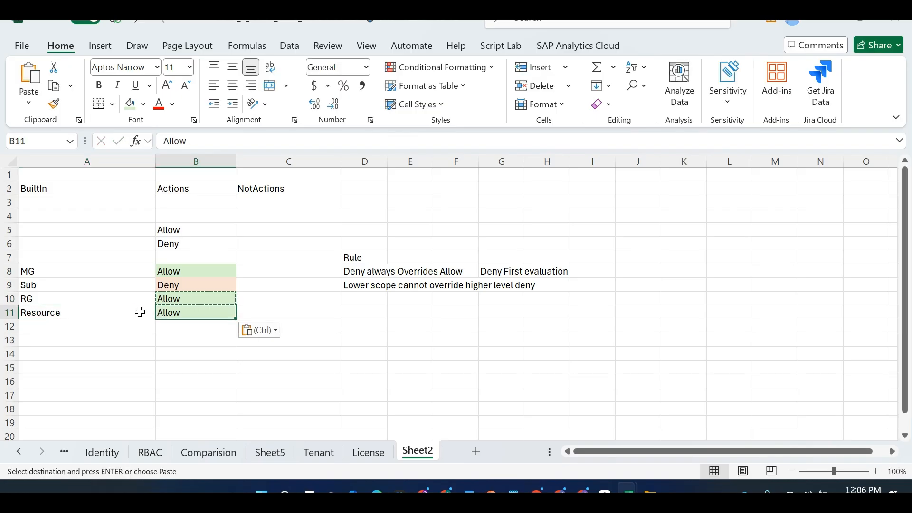
Type the scope order 'MG > SUB > RG > R' below the rules
key("Up")
key("Up")
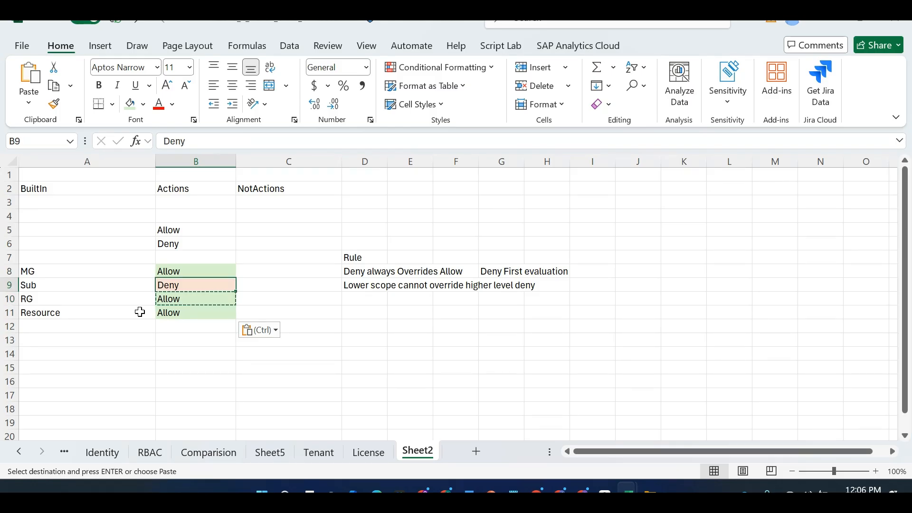
key("Right")
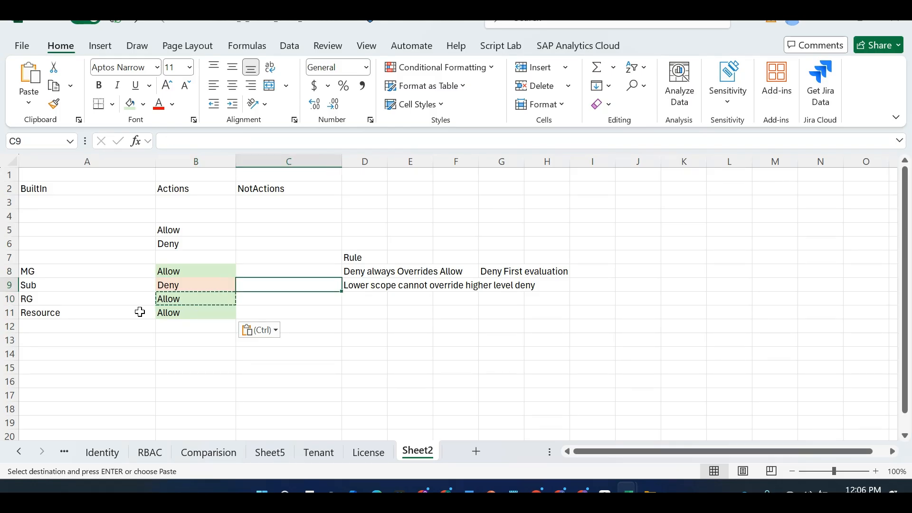
key("Right")
key("Down")
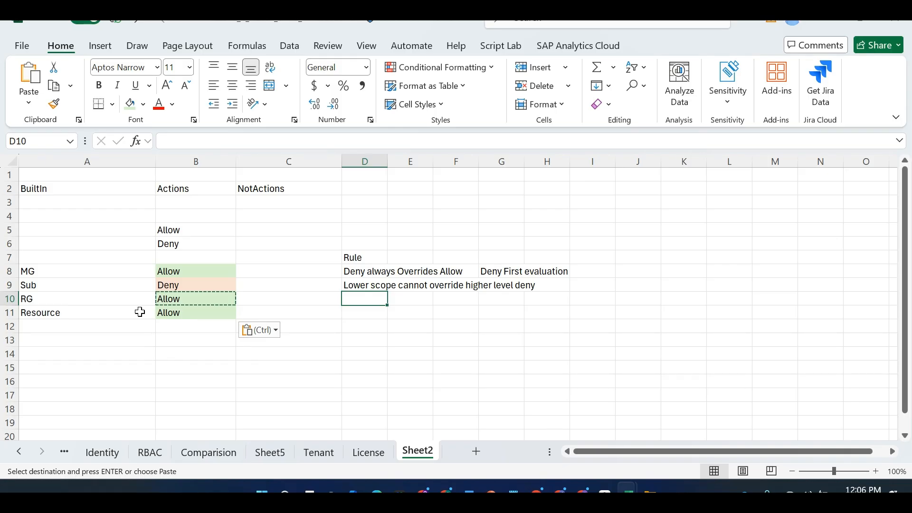
type("MS")
key("BackSpace")
type("G")
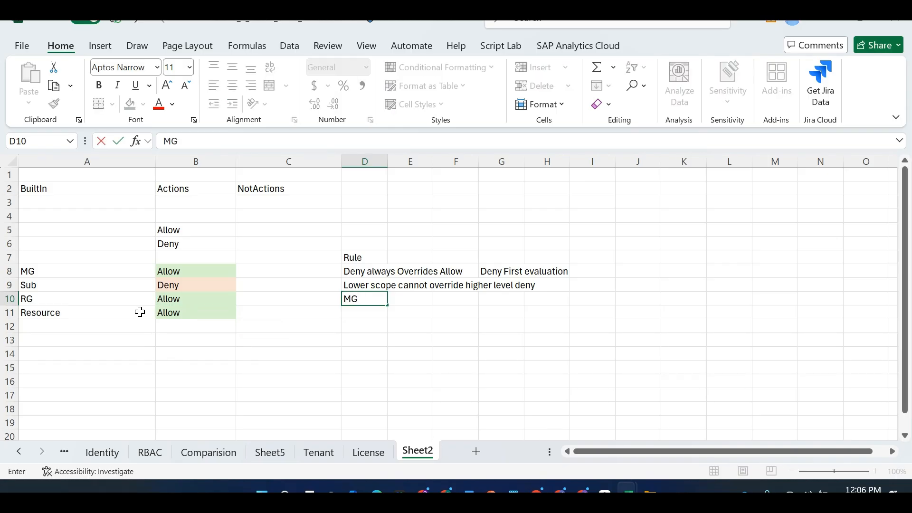
type(" > SUB > RG > R")
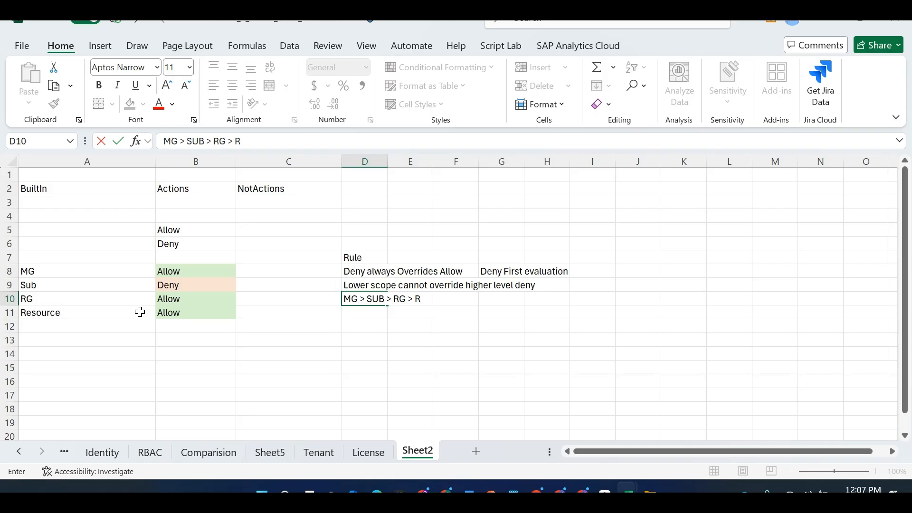
left_click_drag(181, 299, 183, 311)
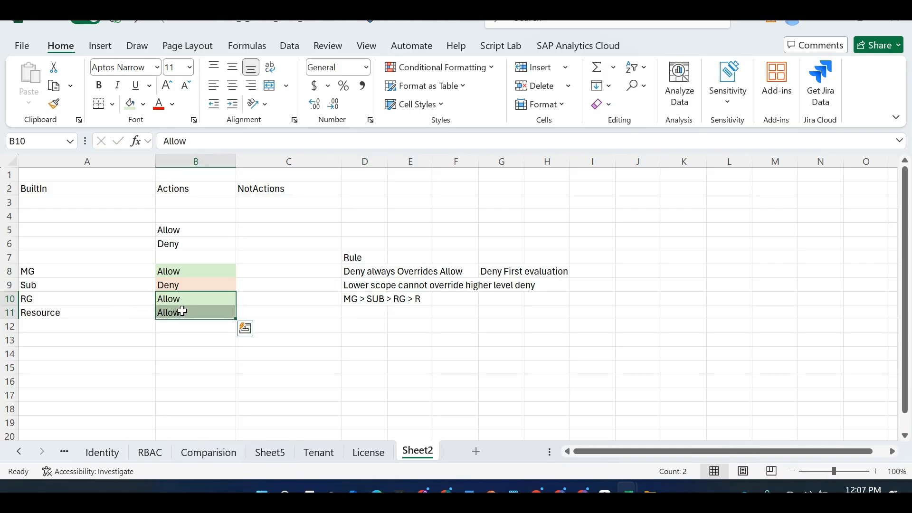
left_click(360, 275)
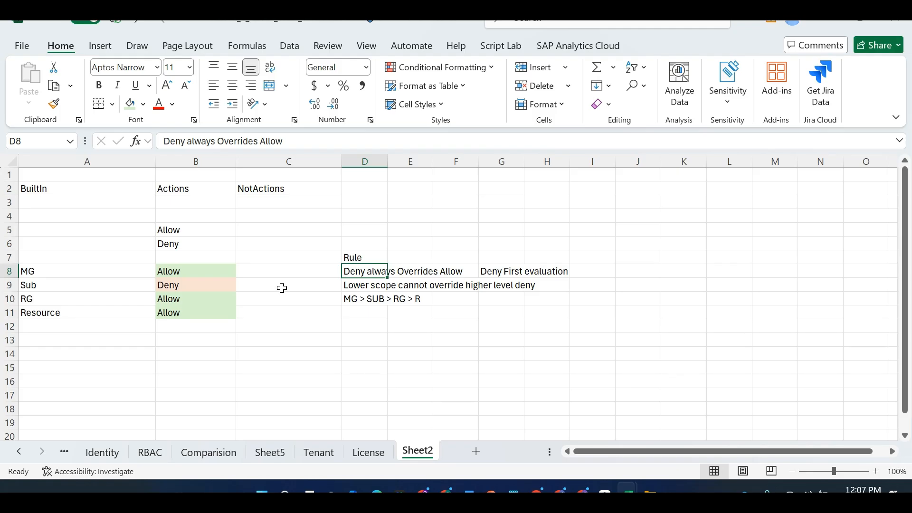
left_click(225, 283)
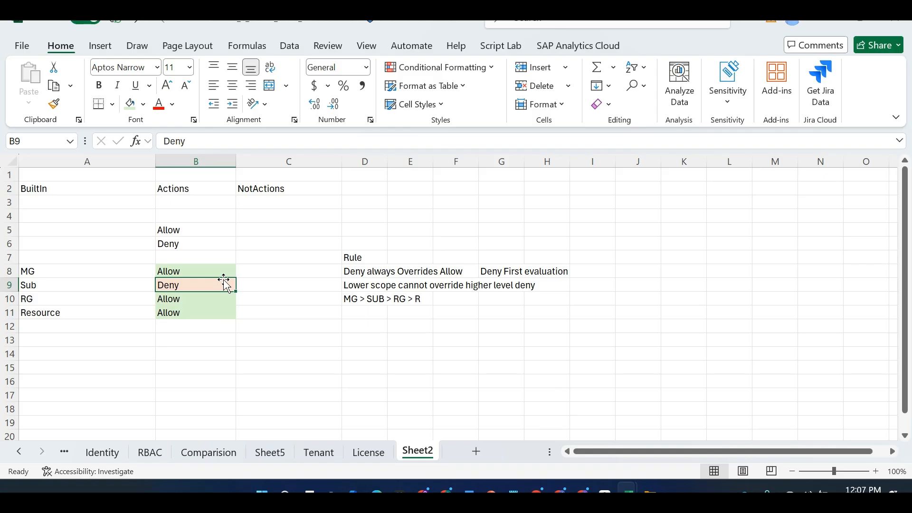
left_click(121, 310)
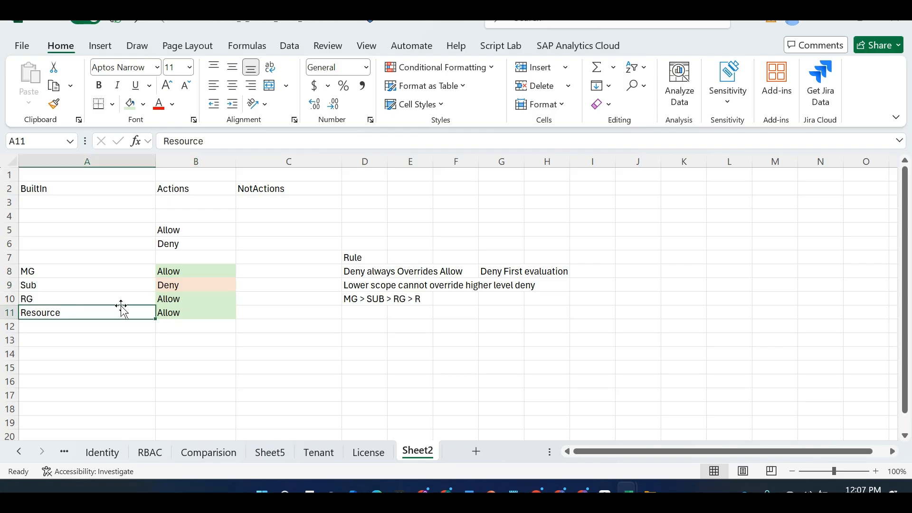
left_click(122, 299)
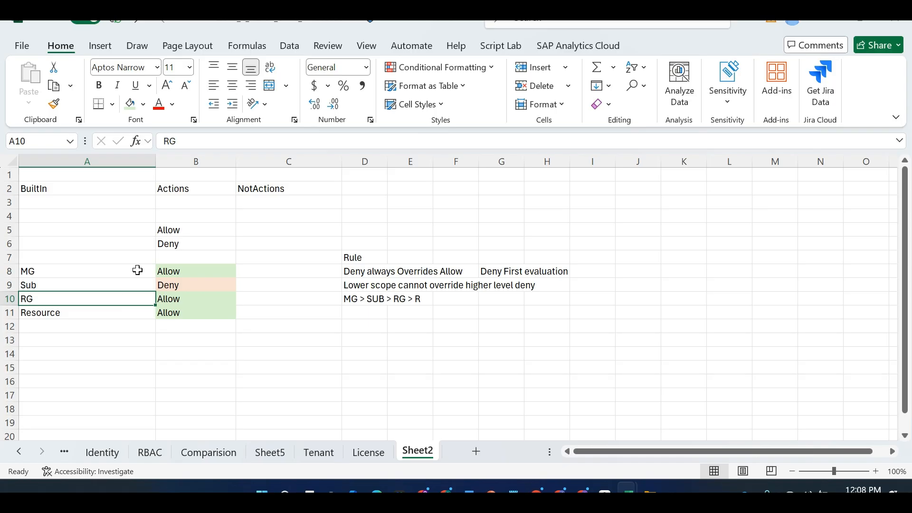
Add row-1 headings 'WHO -- Group / User / MI / SP...' and 'WHAT - Role Definition -- What they can do'
left_click(159, 182)
left_click_drag(160, 182, 278, 309)
key("Up")
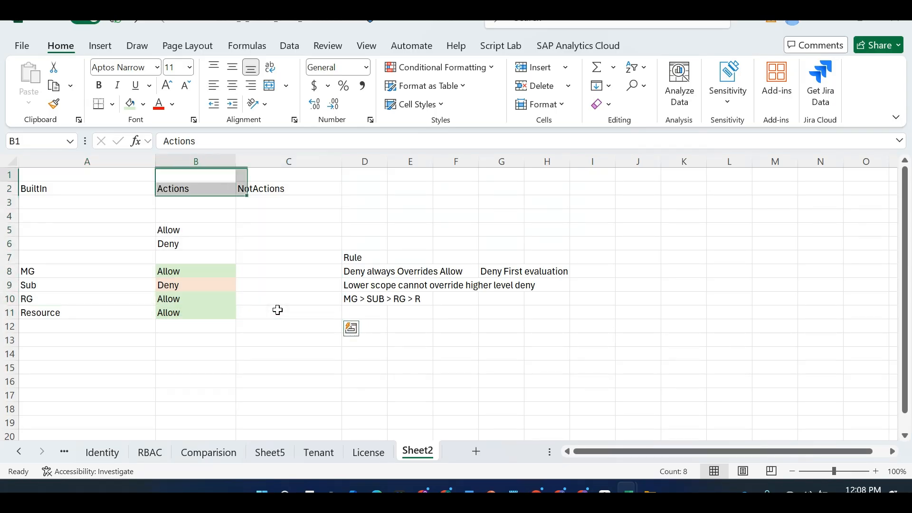
type("WHO --")
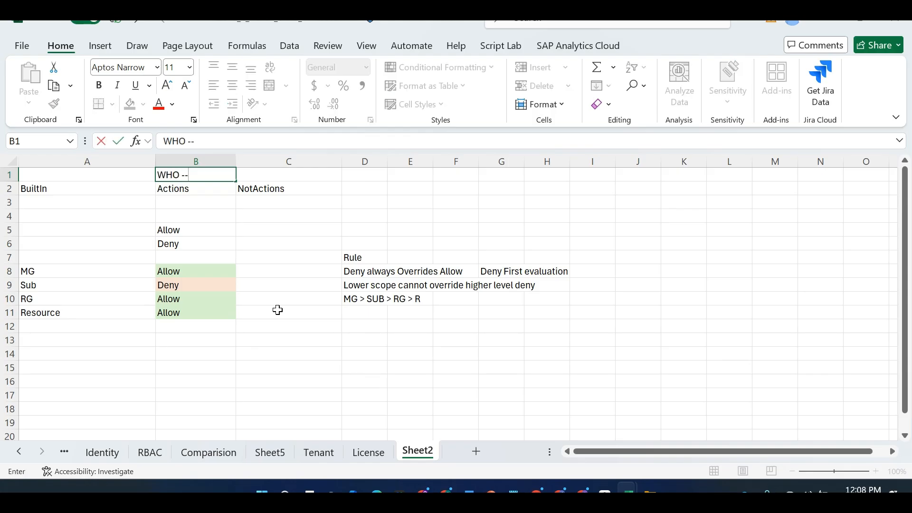
type(" Group / User /")
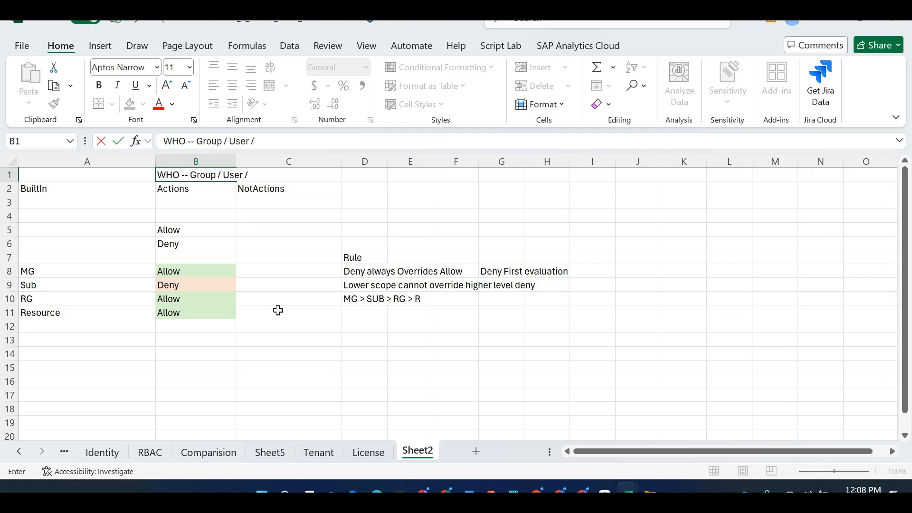
type(" MI / SP...")
key("Tab")
key("Tab")
type("WH")
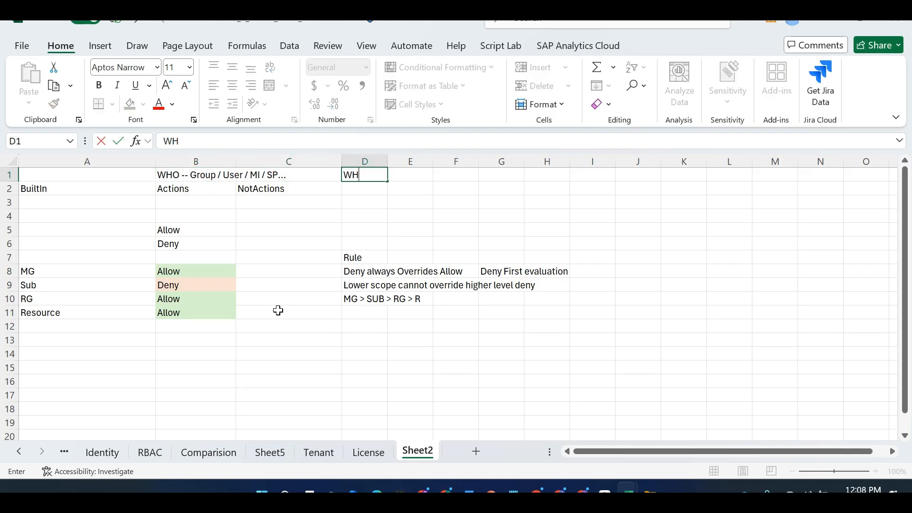
type("AT - Role Definit")
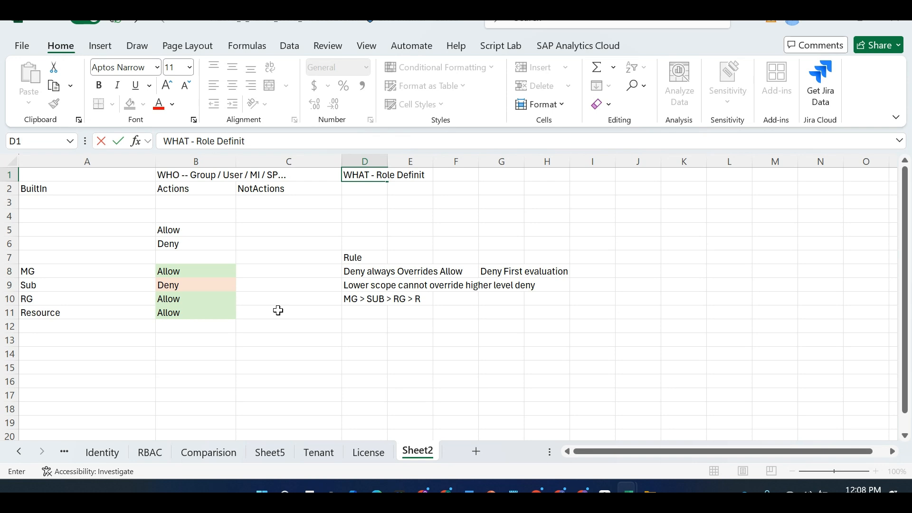
type("ion -- What they can do...")
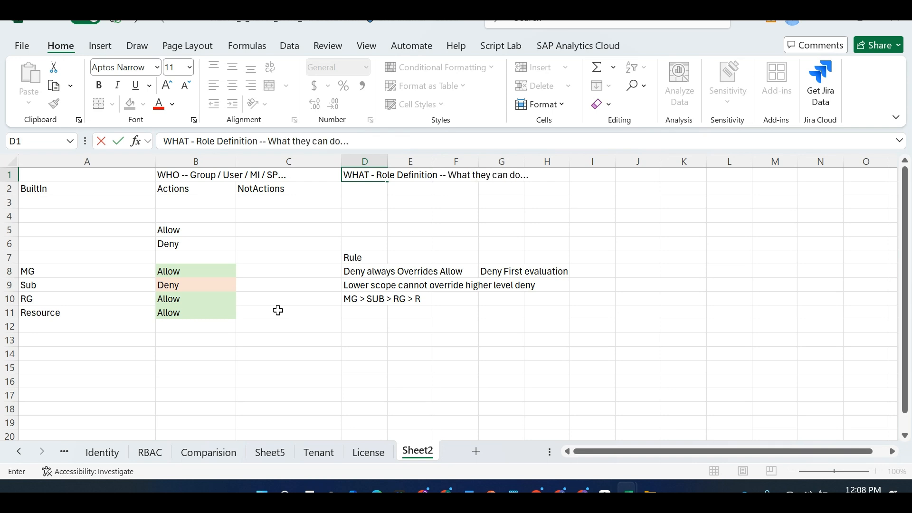
left_click_drag(170, 190, 321, 318)
Insert a new row 2, type 'WHERE - Role Assignments', then switch to the RBAC slides
left_click(9, 189)
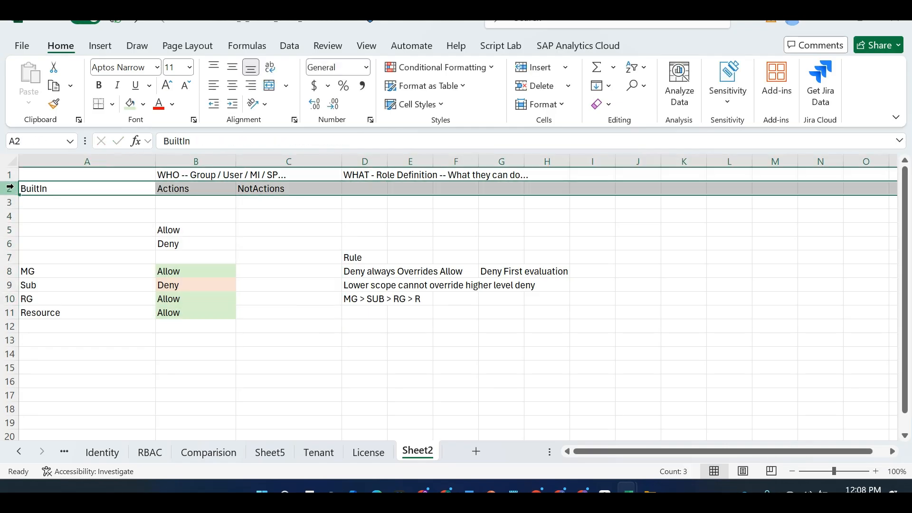
right_click(11, 189)
left_click(56, 323)
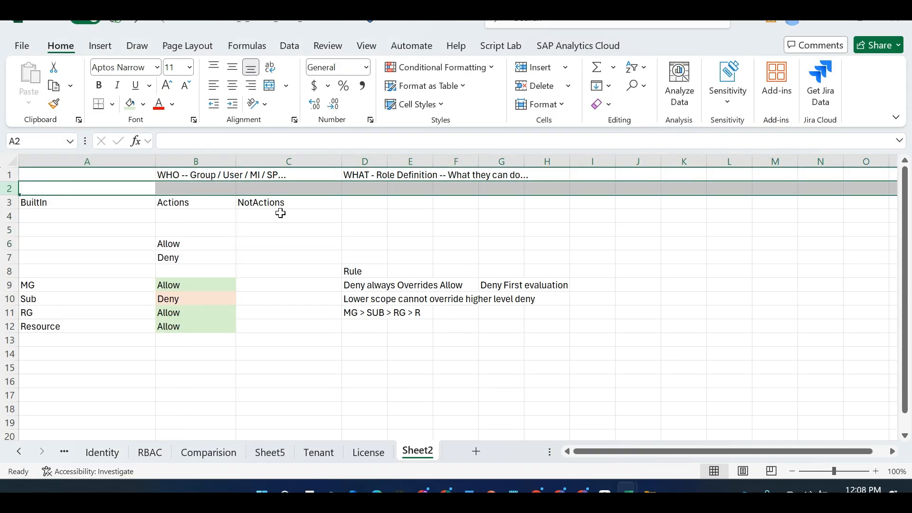
left_click(218, 186)
type("WHERE")
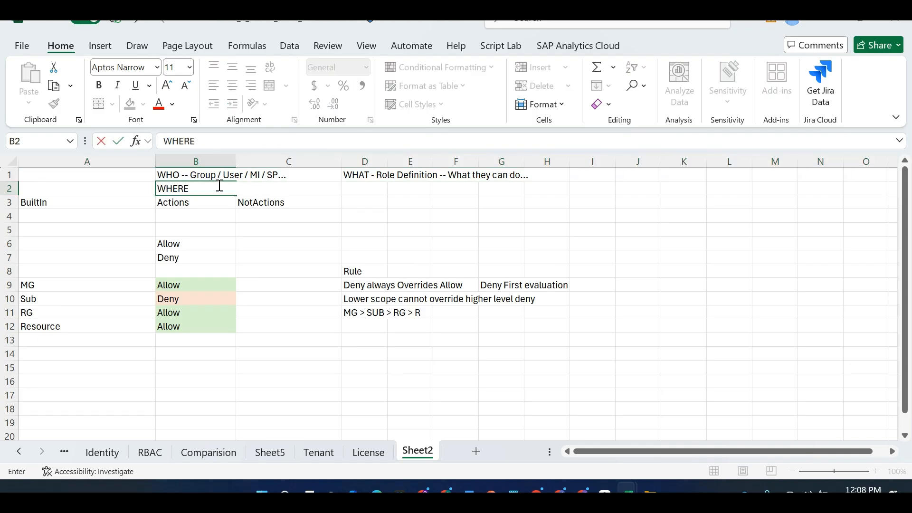
type(" - Role Assignments")
key("alt+Tab")
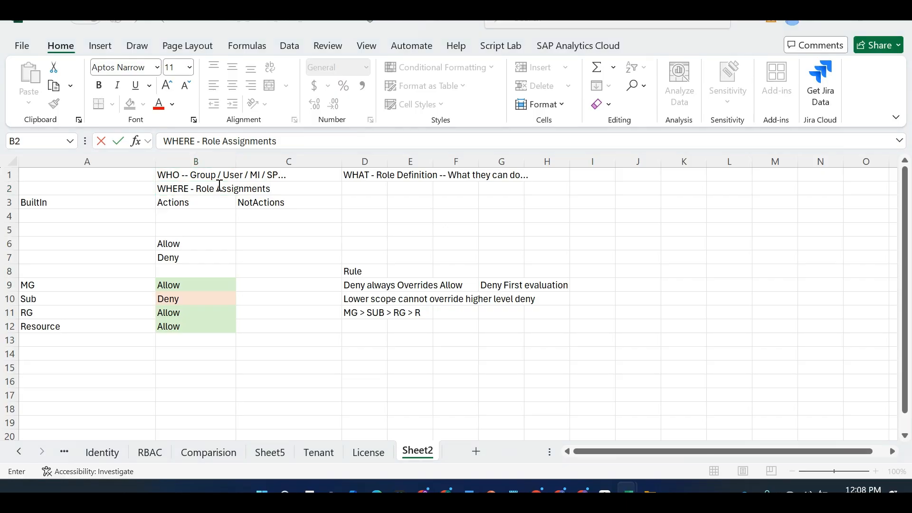
key("alt+Tab")
key("alt+Tab")
key("alt+Tab")
key("alt+Tab")
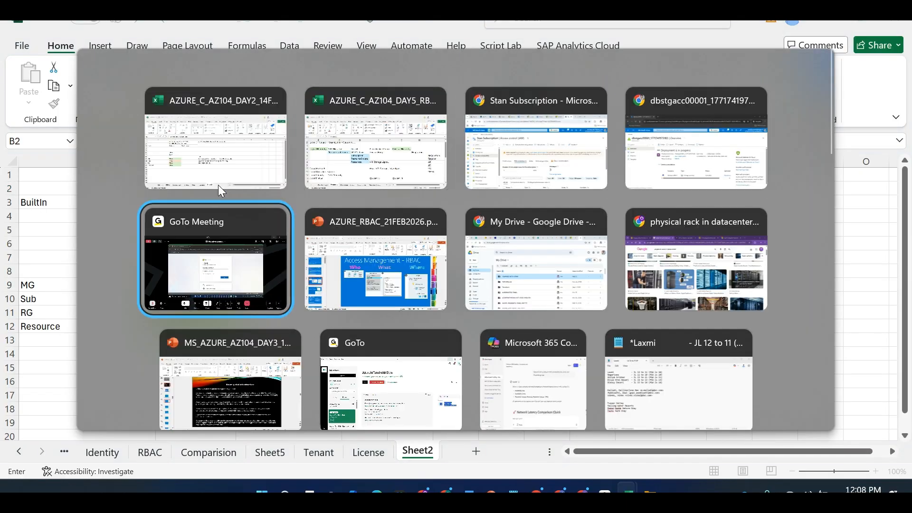
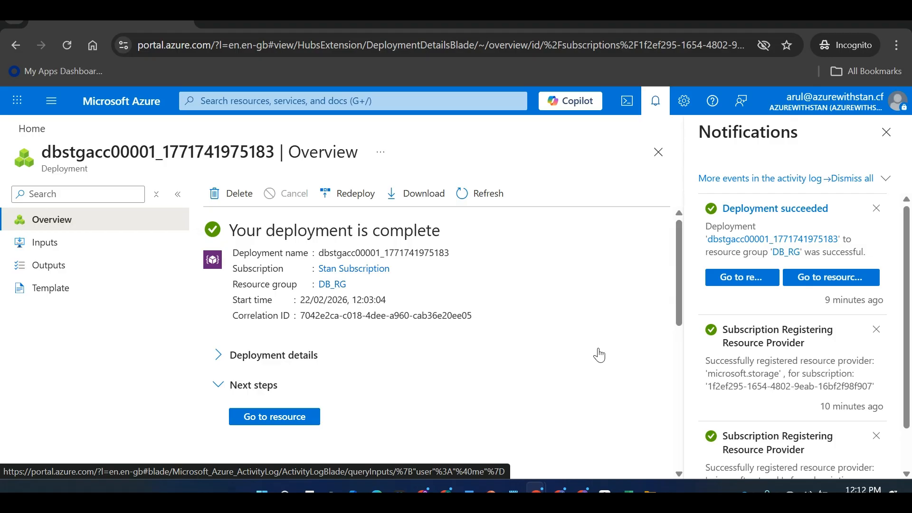
Return to the Azure portal home page listing dbstgacc00001, DB_RG and the subscription as recent resources
left_click(34, 129)
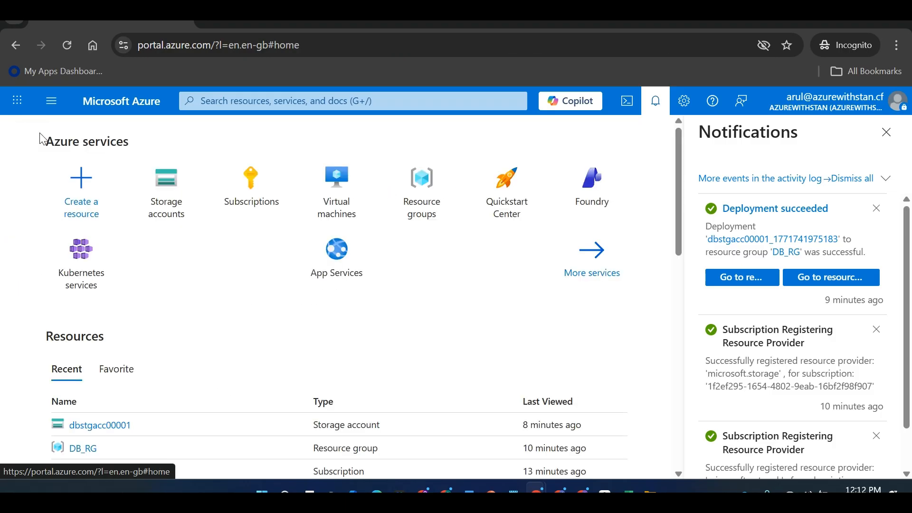
mouse_move(247, 199)
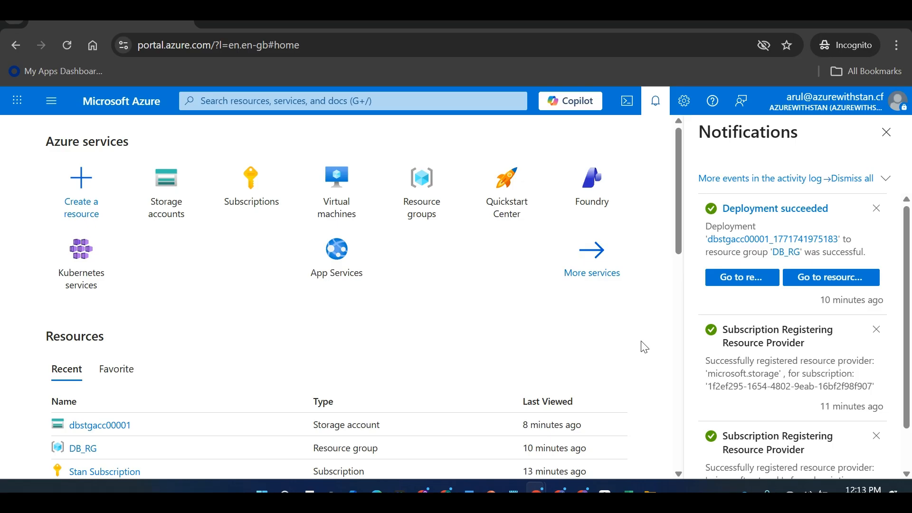
key("alt+Tab")
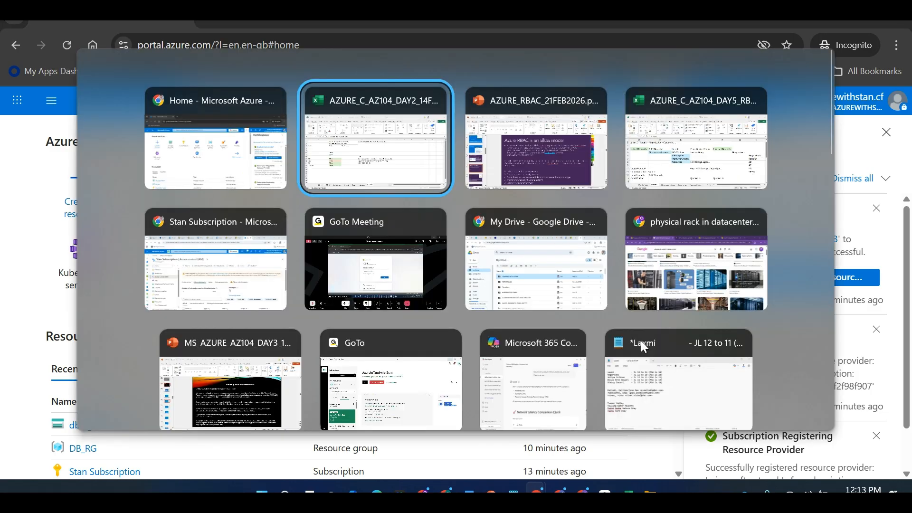
Bring up the AZ-104 study guide tab and scroll to the Manage access to Azure resources skills
key("alt+Tab")
key("alt+Tab")
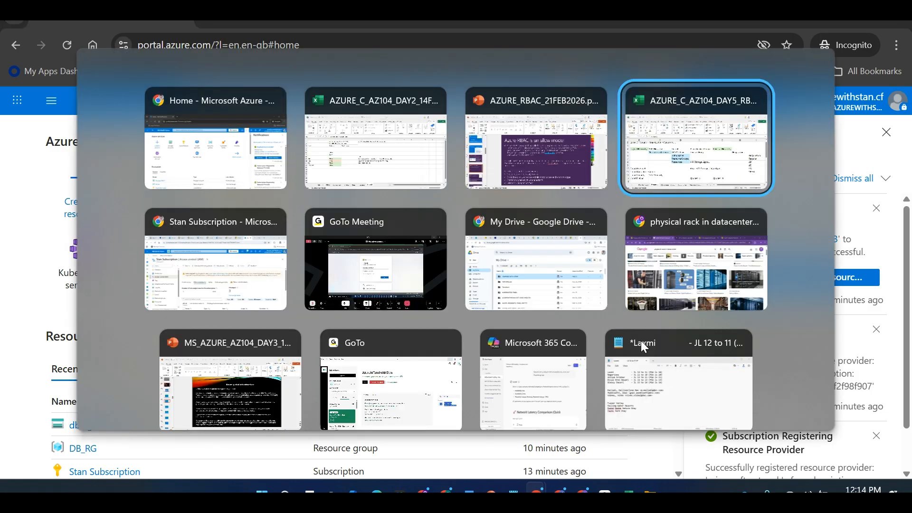
key("alt+Tab")
key("alt+Tab")
key("alt+Tab")
key("alt+Tab")
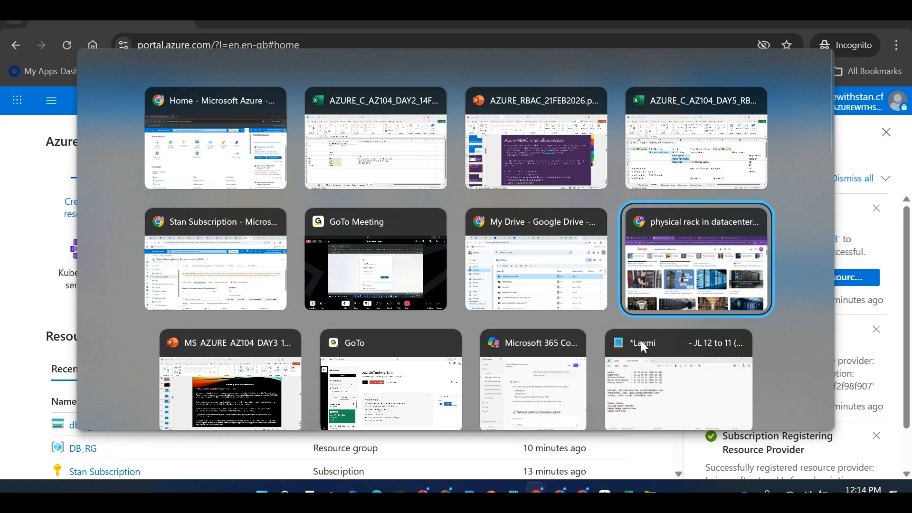
key("alt+shift+Tab")
key("alt+Tab")
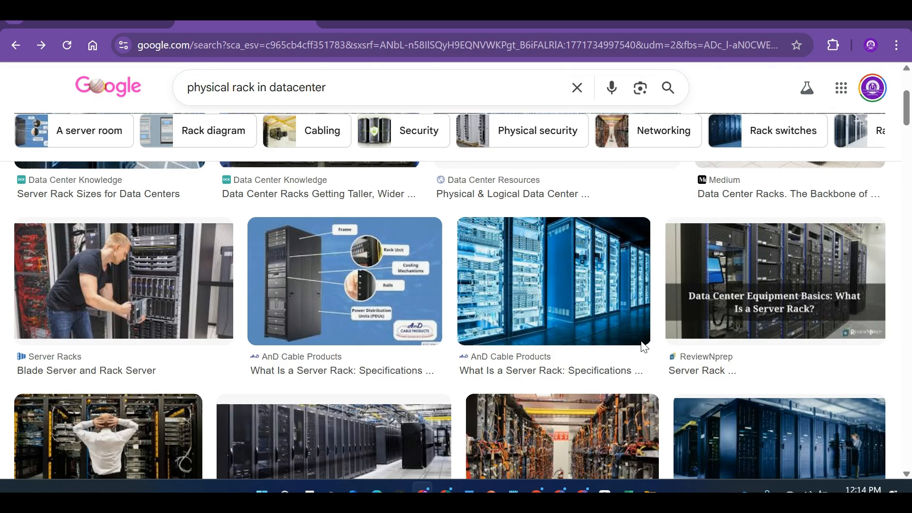
left_click(119, 23)
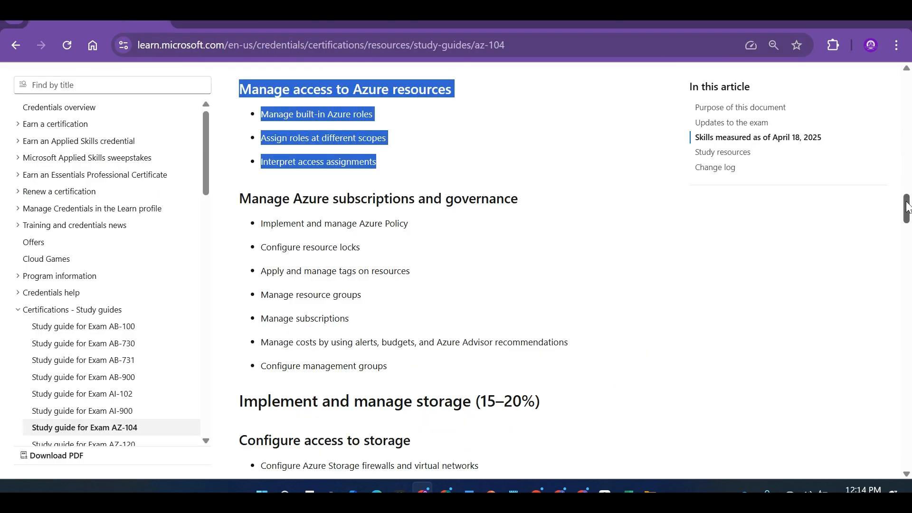
scroll(906, 209, "down", 1)
left_click_drag(906, 209, 908, 248)
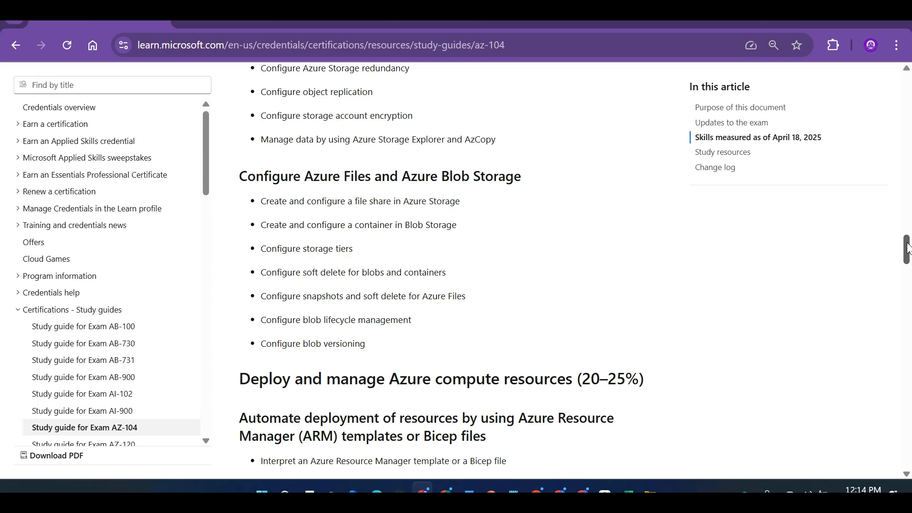
left_click_drag(908, 248, 909, 207)
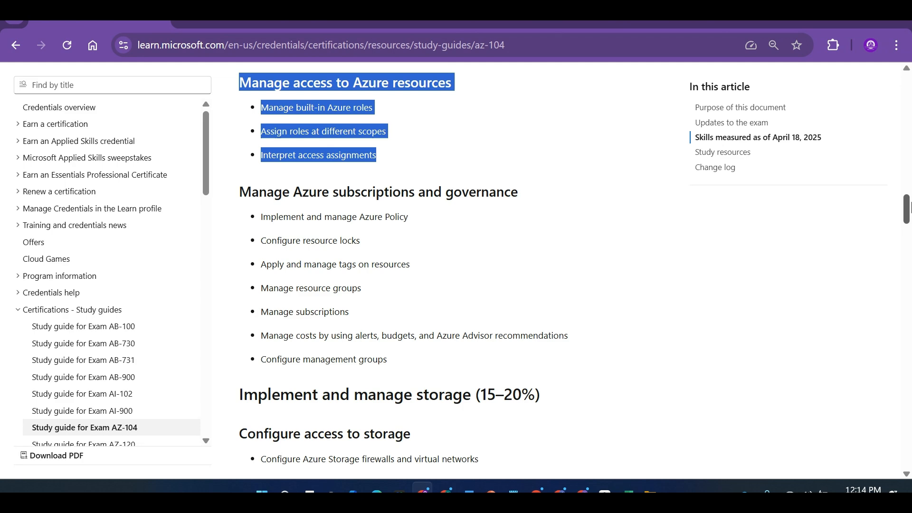
key("alt+Tab")
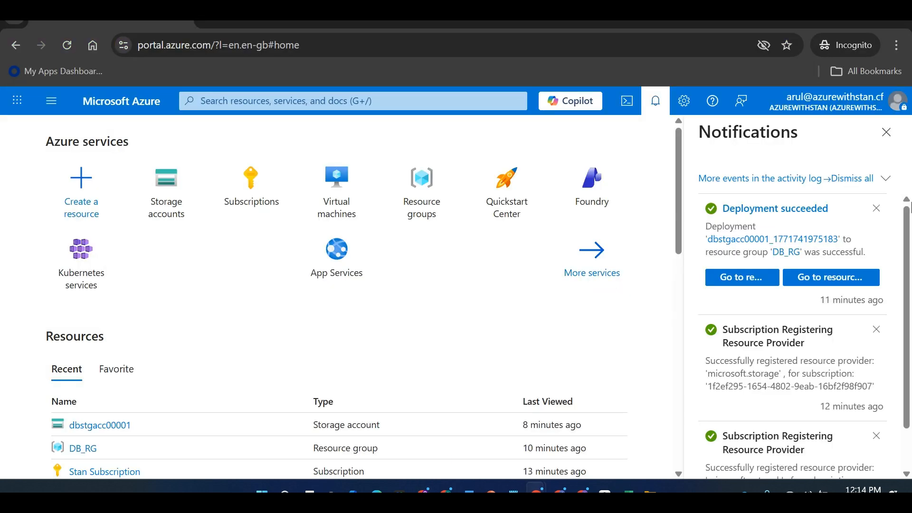
Dismiss and close the Azure portal Notifications pane so Home spans the full width
left_click(885, 178)
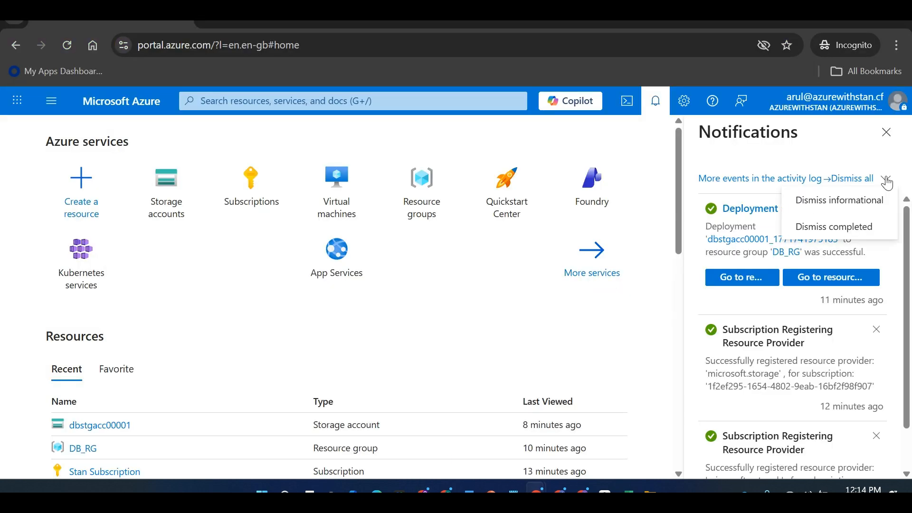
left_click(886, 132)
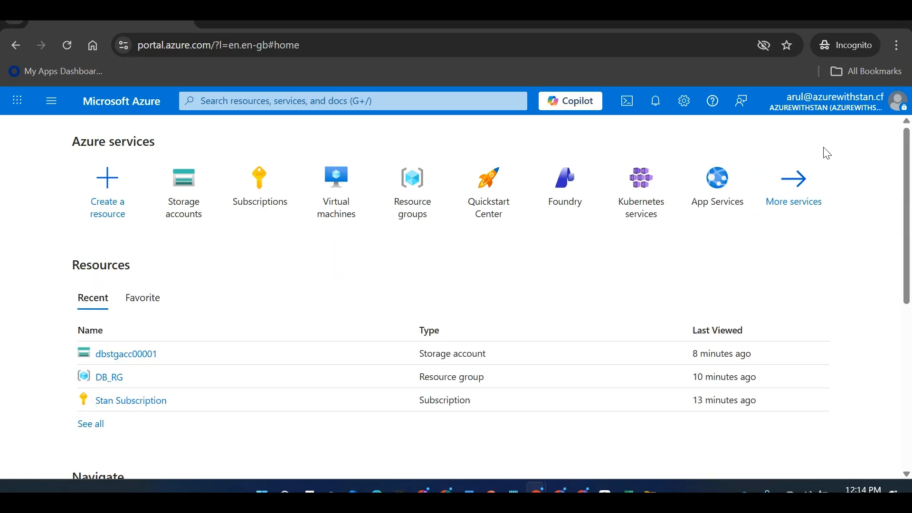
key("alt+Tab")
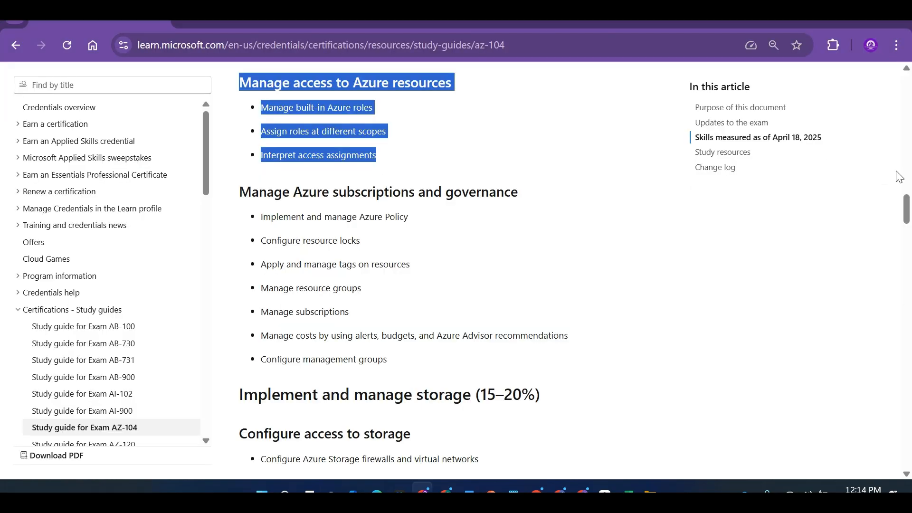
Highlight the five Manage Microsoft Entra users and groups skills, then bring the Excel RBAC notes forward
left_click(906, 69)
left_click(906, 70)
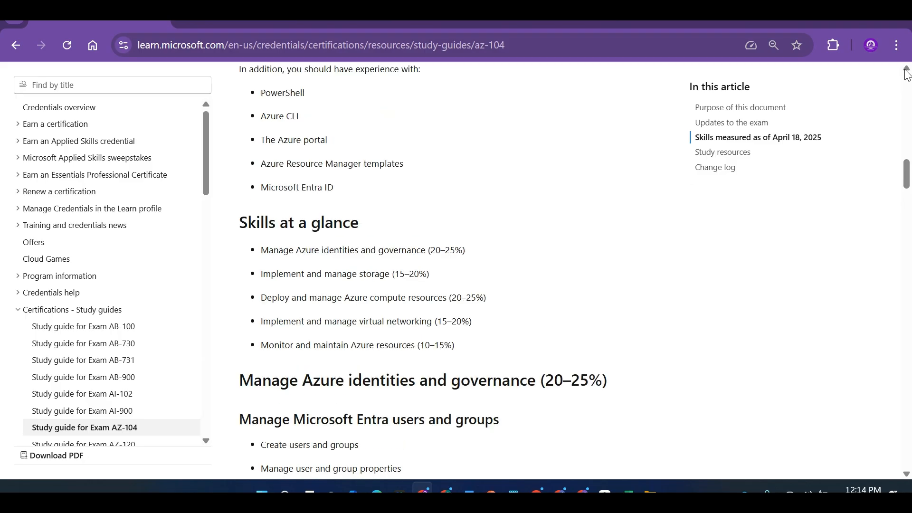
left_click(906, 474)
left_click(906, 475)
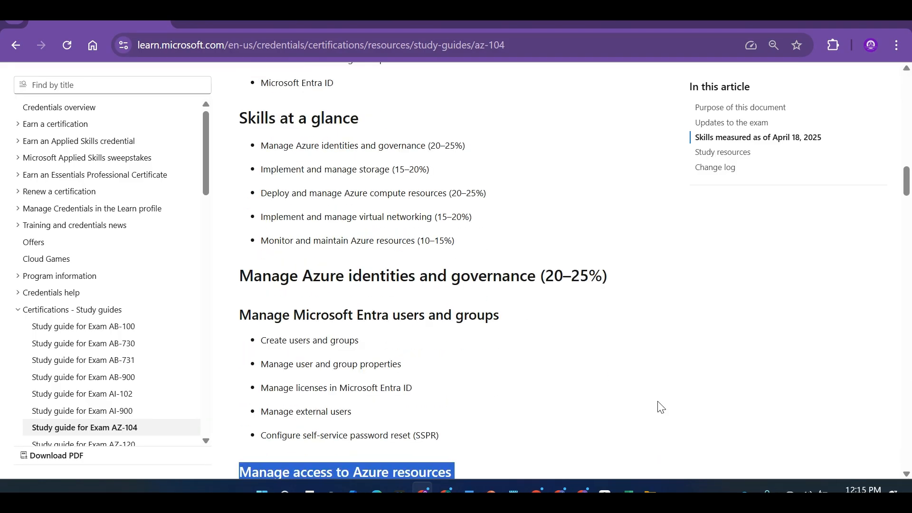
left_click_drag(445, 436, 268, 335)
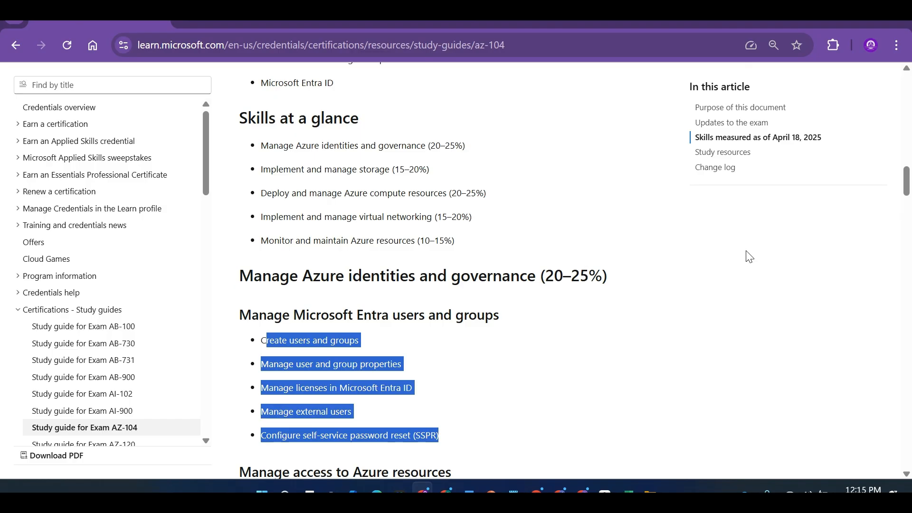
scroll(908, 177, "down", 1)
mouse_move(909, 177)
left_mouse_down()
mouse_move(909, 215)
mouse_move(910, 190)
left_mouse_up()
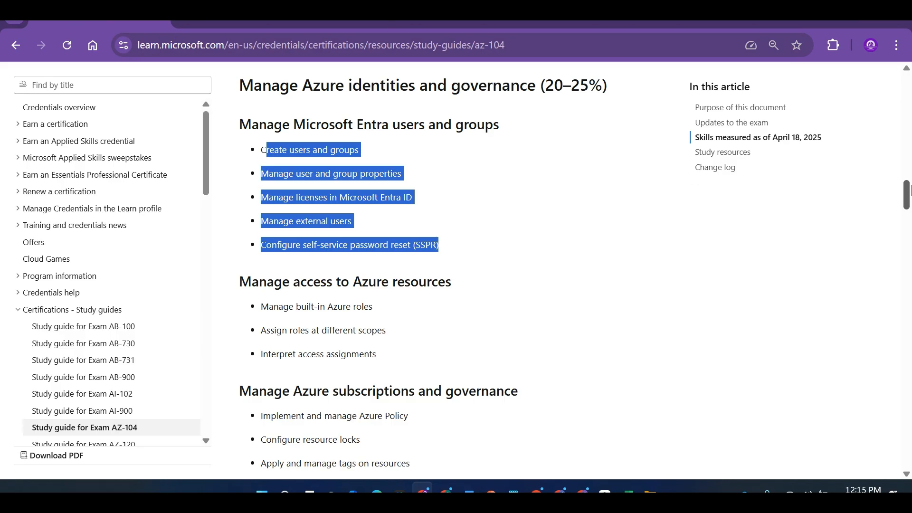
left_click_drag(910, 189, 908, 208)
key("alt+Tab")
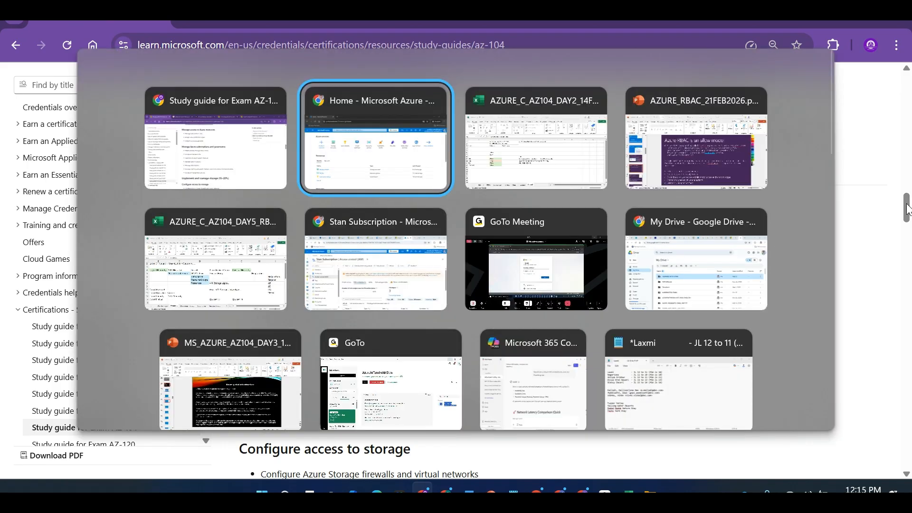
key("alt+Tab")
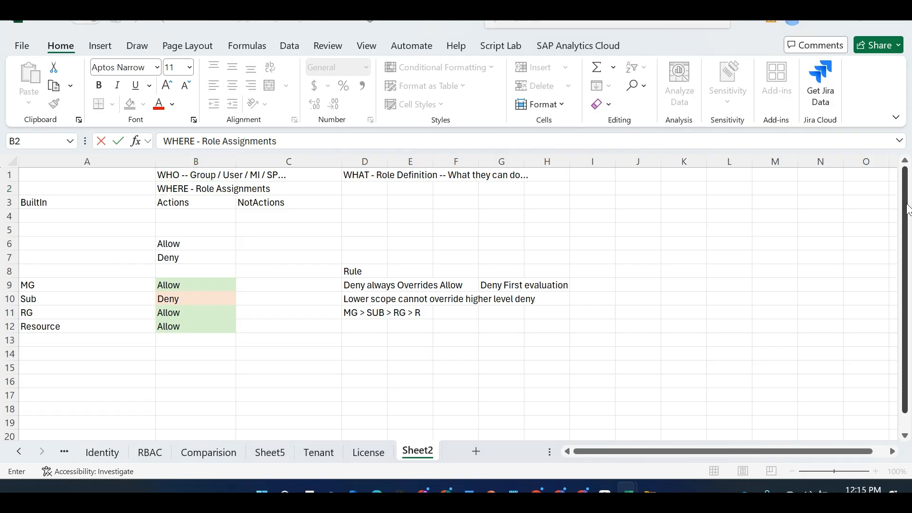
Bring the Excel workbook with the Hierarchy sheet to the front and select cell H9
key("alt+Tab")
key("alt+Tab")
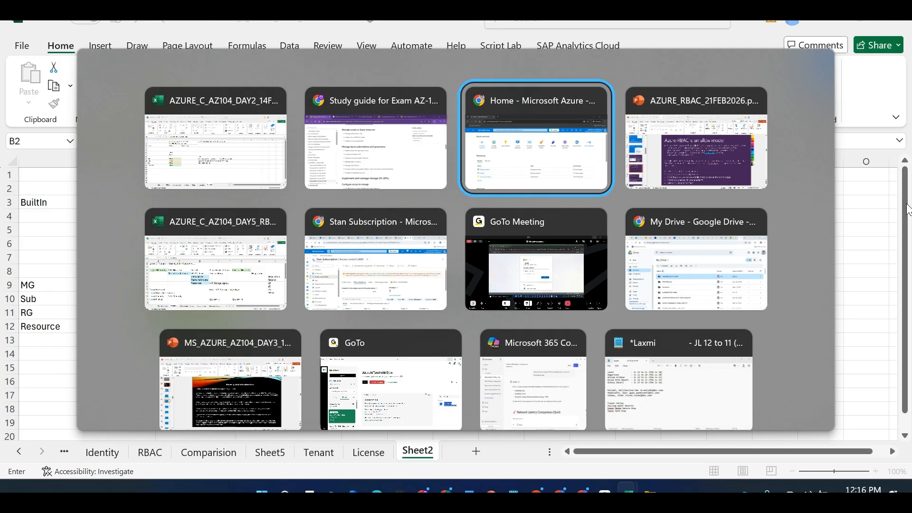
key("Escape")
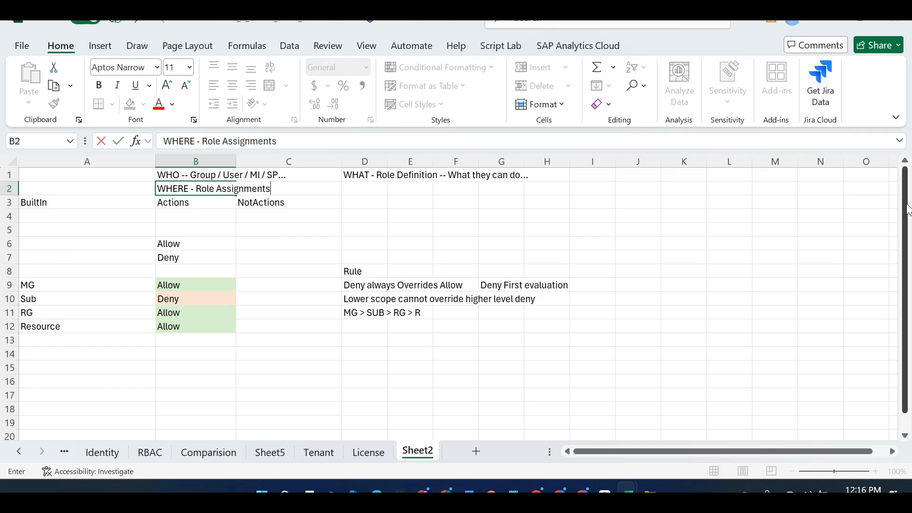
key("alt+Tab")
key("alt+Tab")
key("alt+Tab")
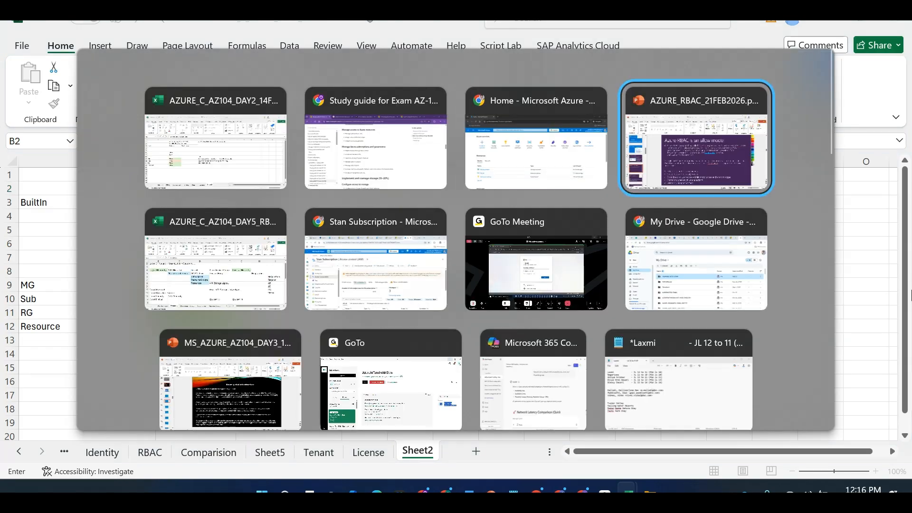
left_click(735, 346)
left_click(735, 325)
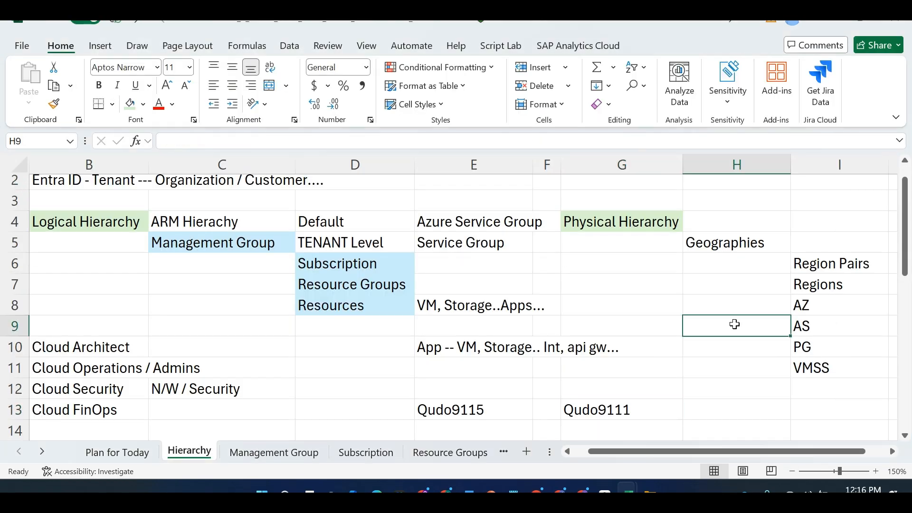
Select E13:F13 on the Hierarchy sheet without editing, then return to the AZ-104 study guide
left_click(516, 404)
key("shift+Right")
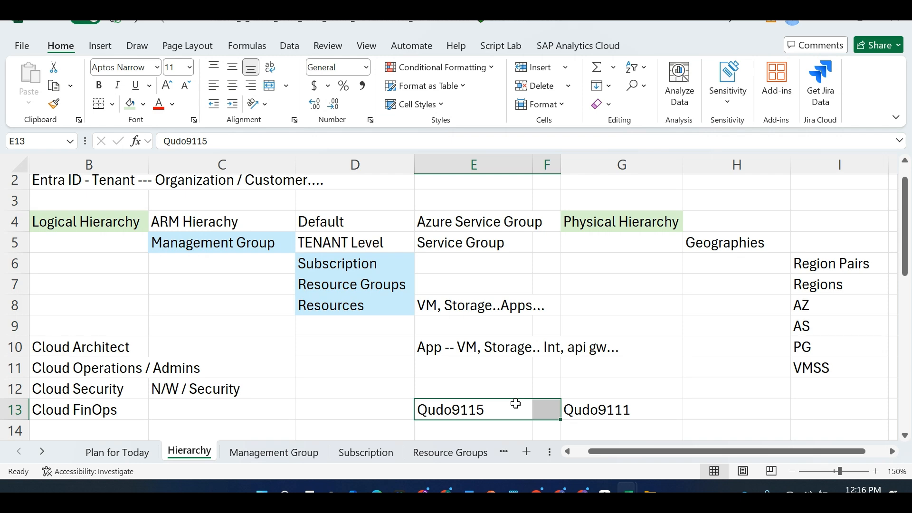
key("alt+Tab")
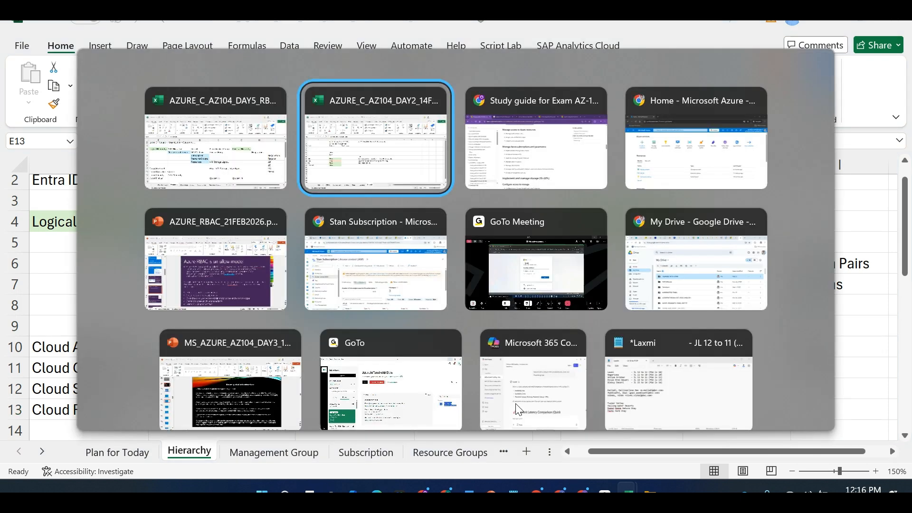
key("alt+Tab")
key("alt+Tab")
key("alt+Tab")
key("alt+Tab")
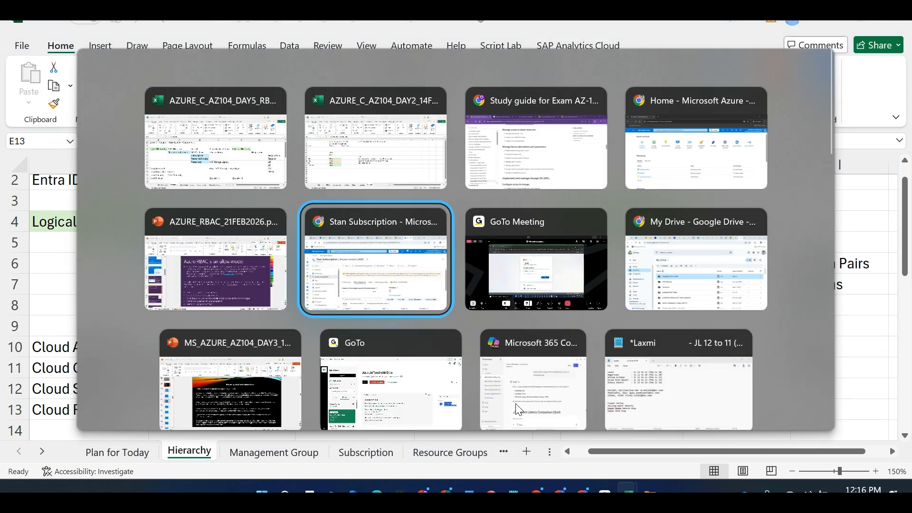
key("Escape")
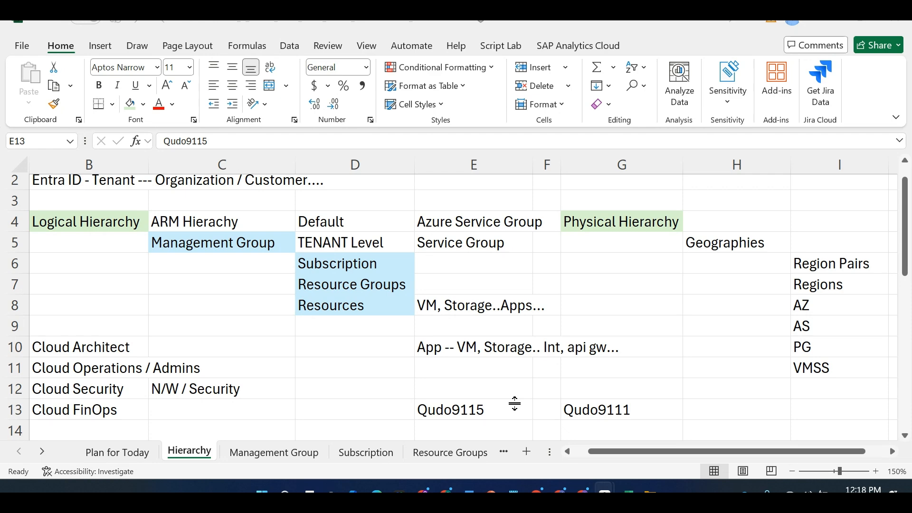
key("alt+Tab")
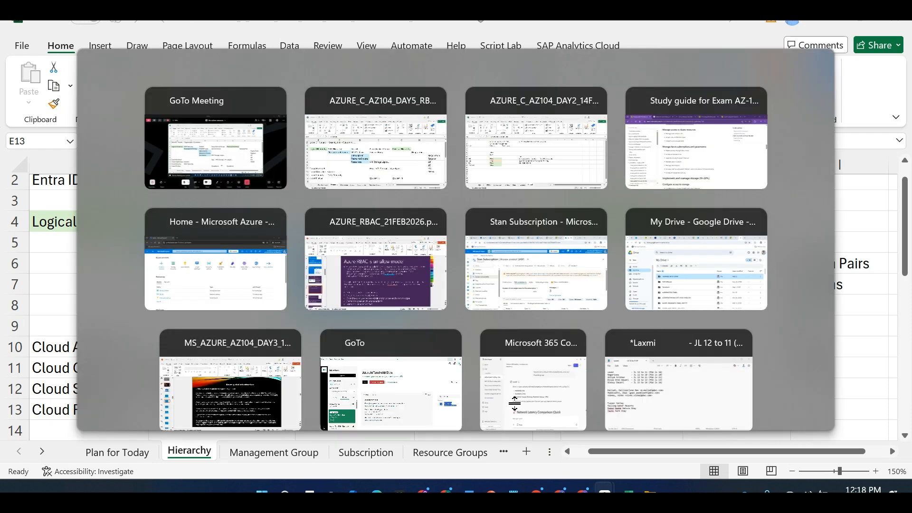
key("alt+Tab")
key("alt+Tab")
key("alt+Tab")
key("alt+Tab")
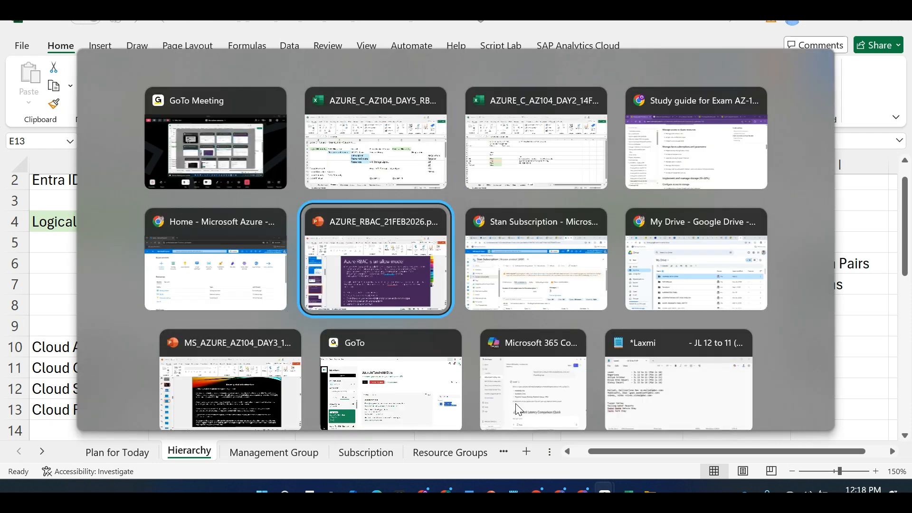
key("alt+shift+Tab")
key("alt+shift+Tab")
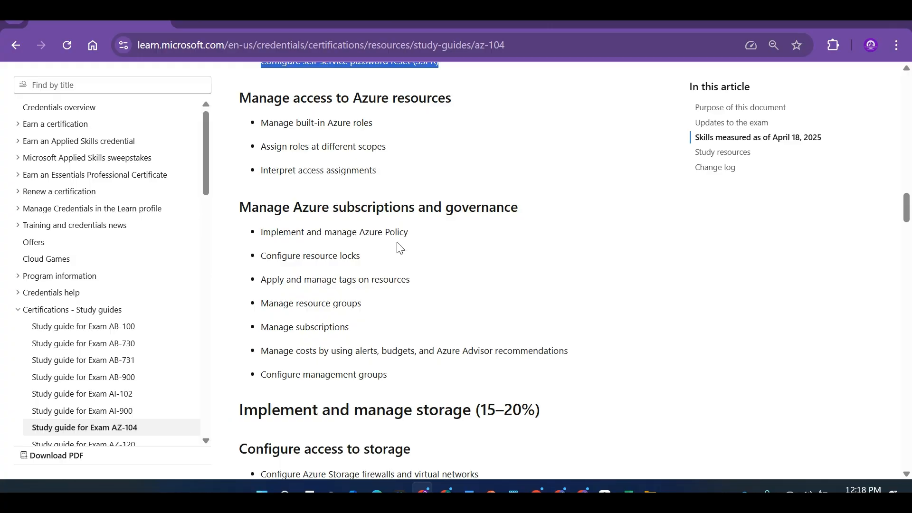
Open the Azure network latency article and mark Jio India West in the round-trip latency table
left_click(323, 21)
left_click(606, 21)
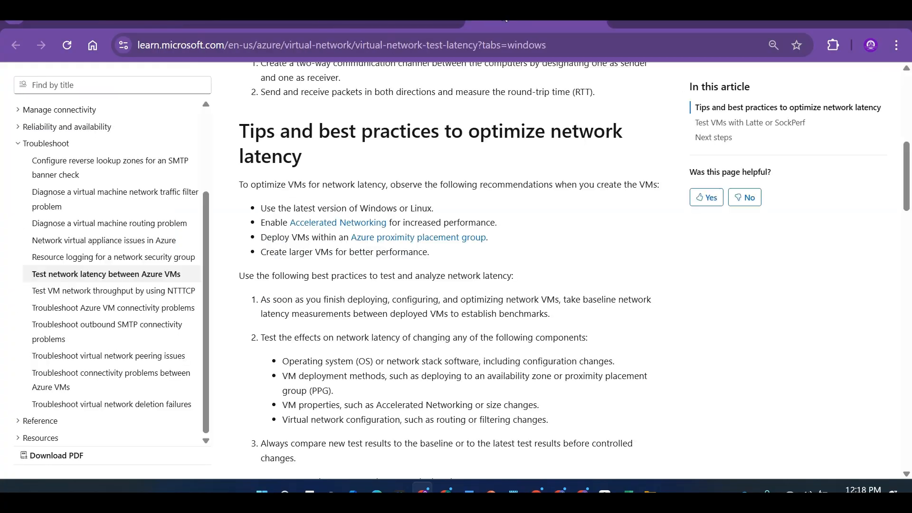
left_click(613, 21)
left_click_drag(908, 241, 909, 217)
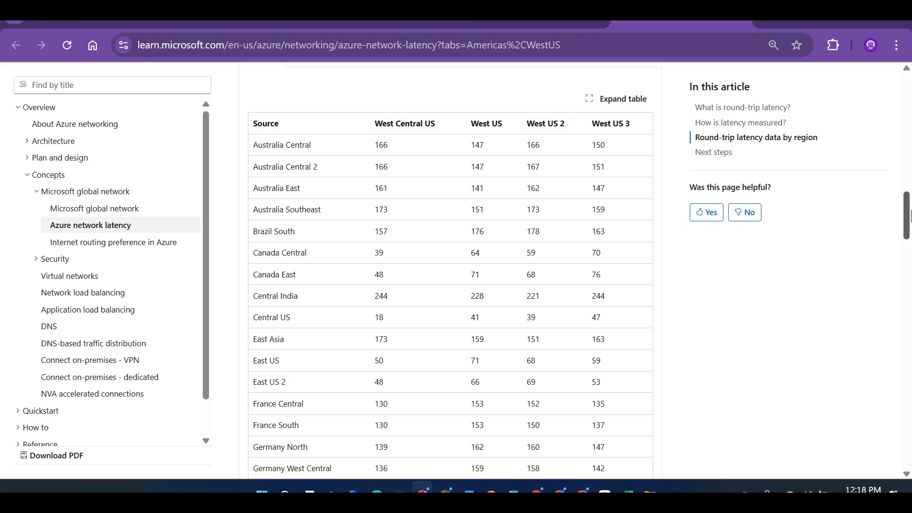
left_click_drag(910, 216, 910, 264)
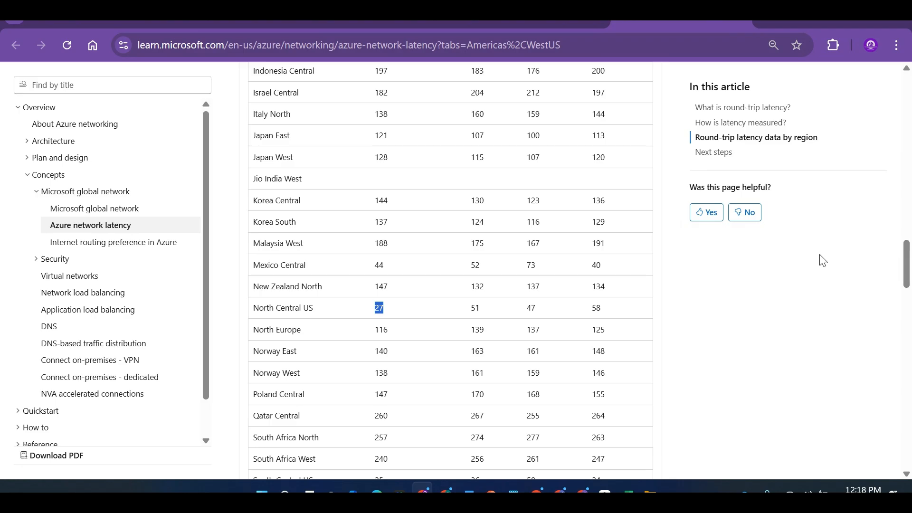
left_click_drag(304, 180, 252, 186)
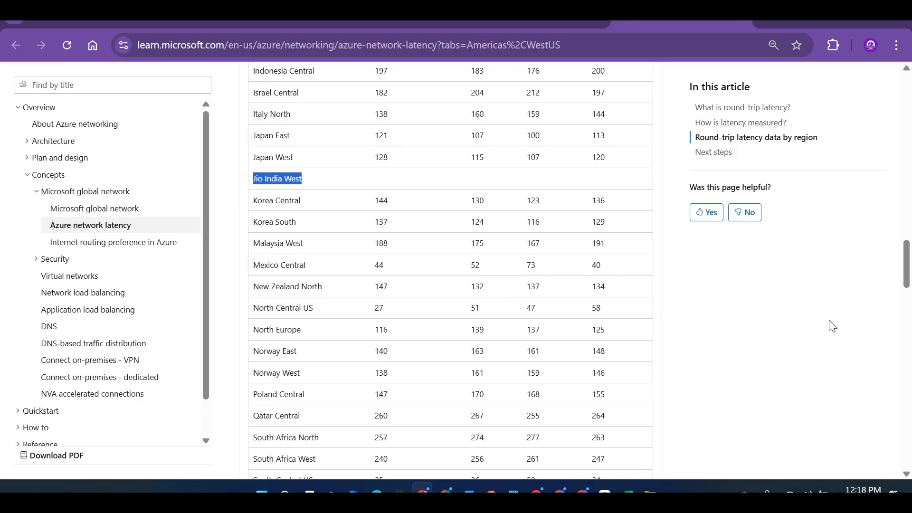
scroll(907, 276, "down", 1)
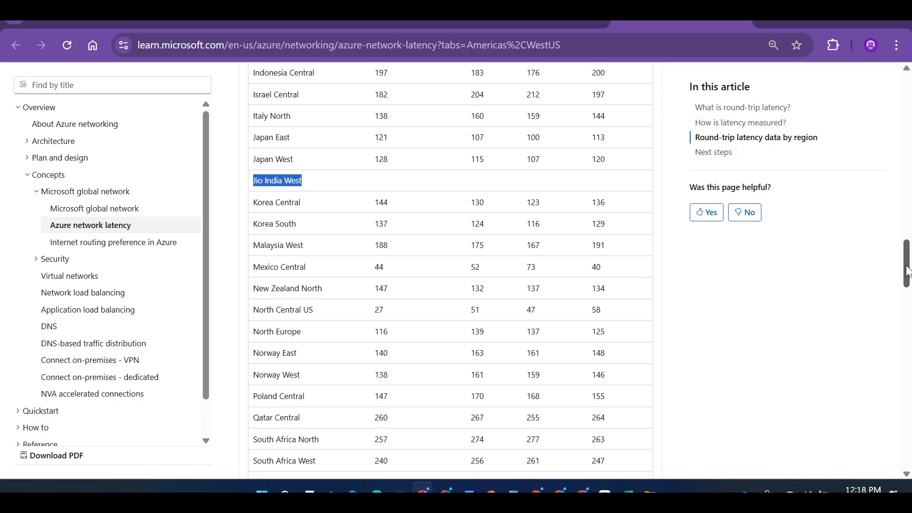
left_click_drag(907, 279, 909, 243)
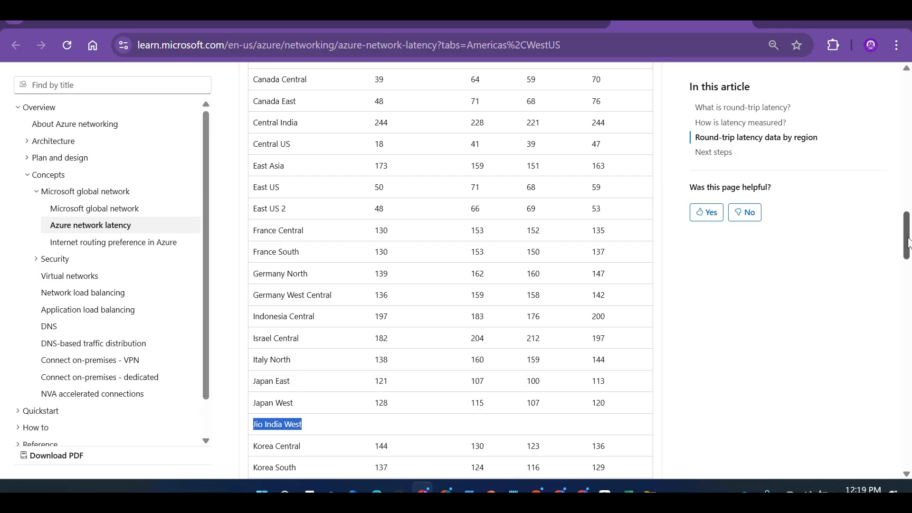
key("alt+Tab")
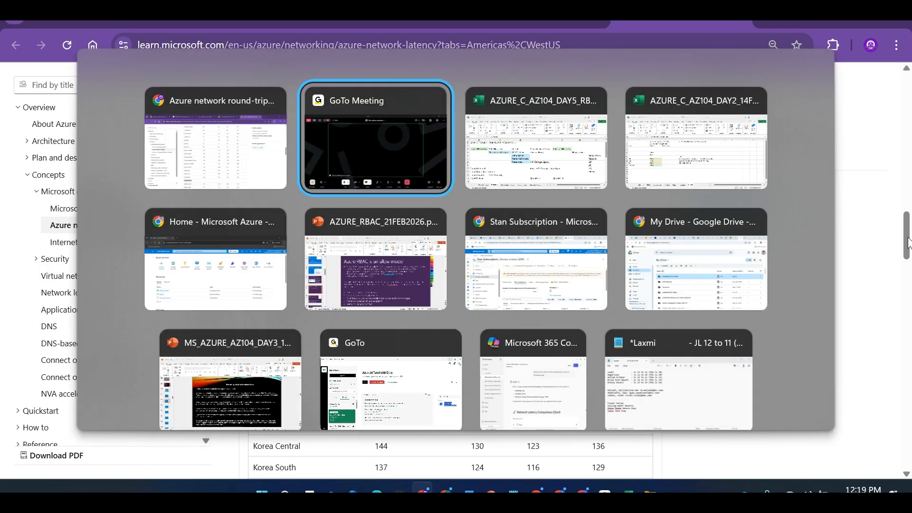
Return the browser to the AZ-104 study guide tab
key("Escape")
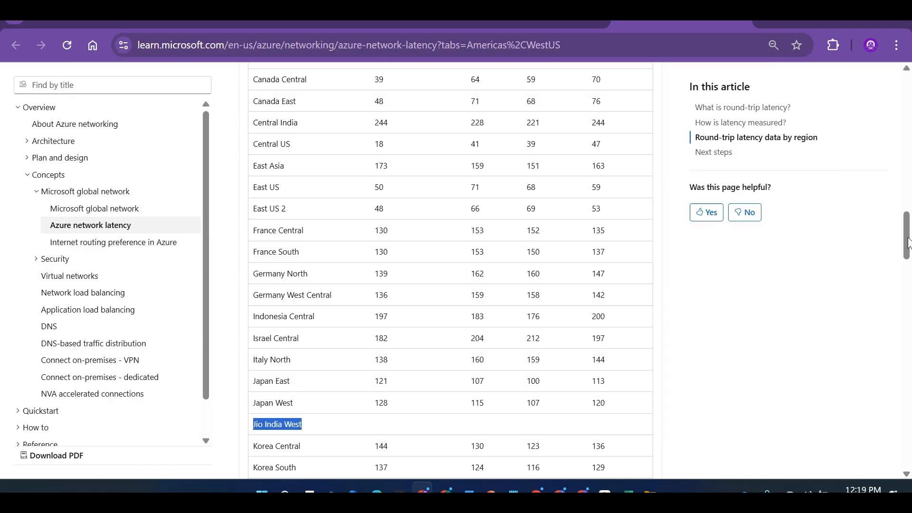
left_click(532, 22)
left_click(402, 22)
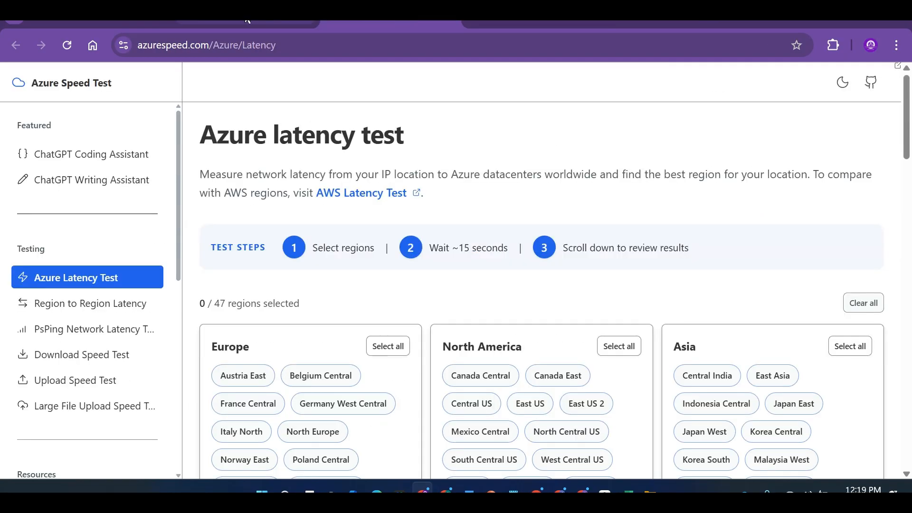
left_click(131, 20)
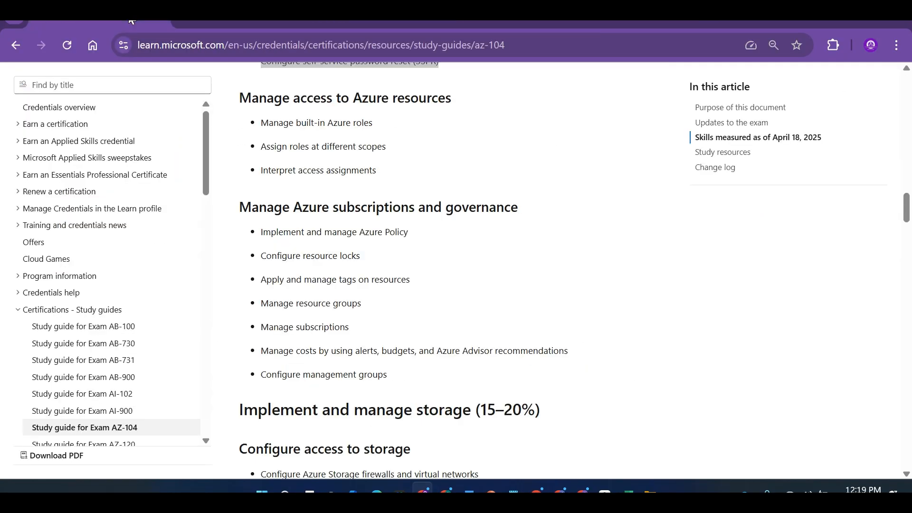
Clear the two entries in E13:G13 on the Excel Hierarchy sheet
key("alt+Tab")
key("alt+Tab")
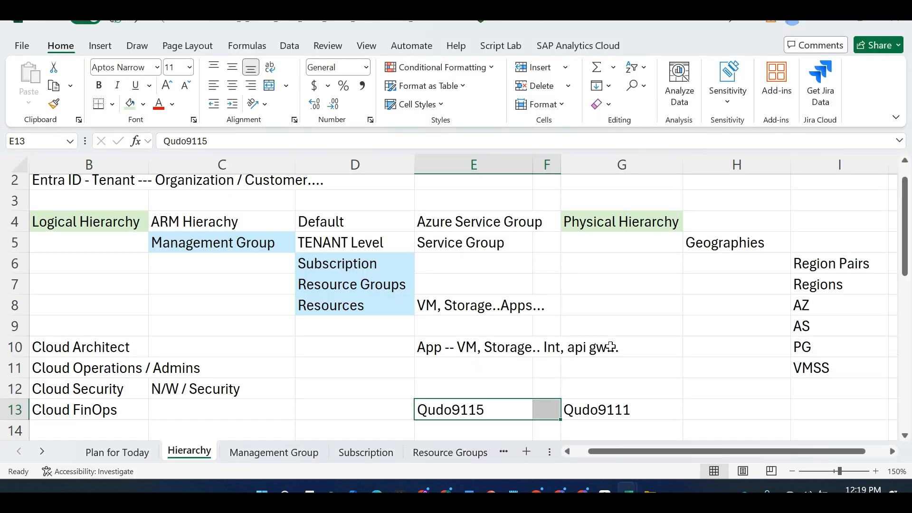
left_click(586, 374)
left_click(489, 407)
mouse_move(489, 408)
left_mouse_down()
mouse_move(546, 410)
mouse_move(487, 407)
left_mouse_up()
key("shift+Right")
key("Delete")
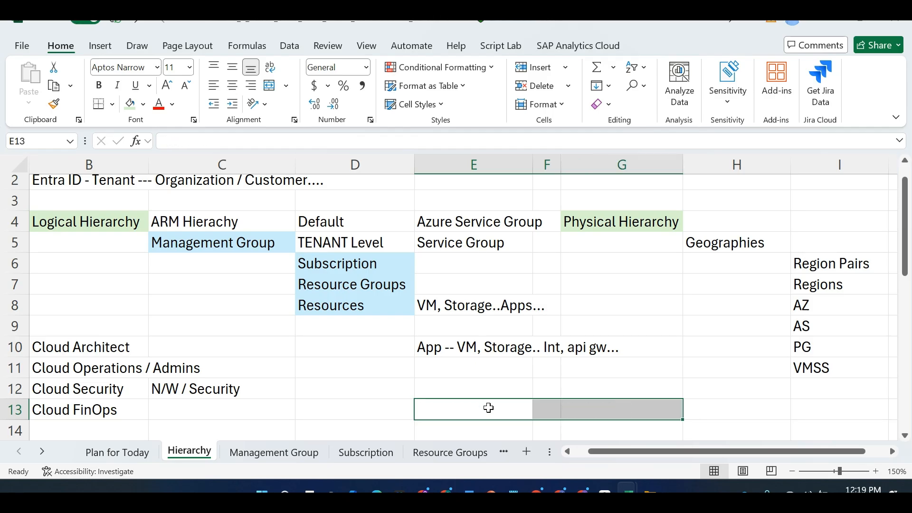
Bring the Azure portal home page back to the front
key("alt+Tab")
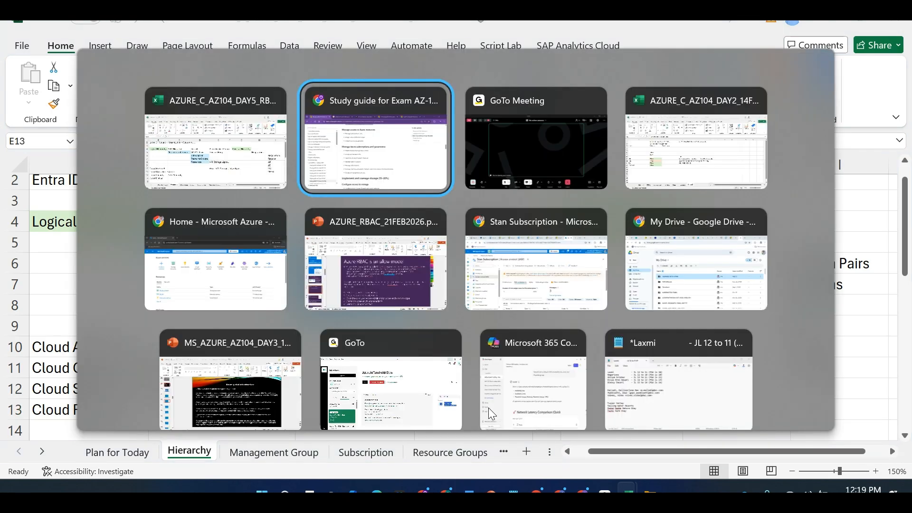
key("Escape")
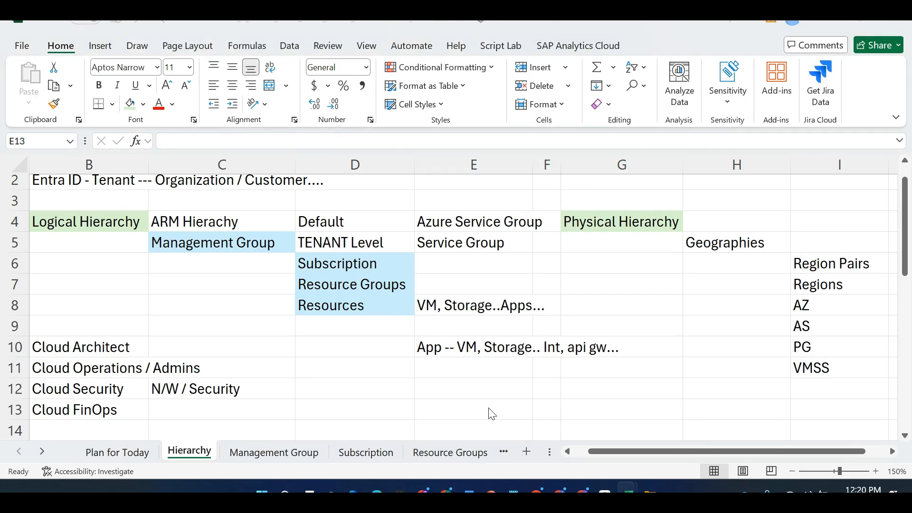
key("alt+Tab")
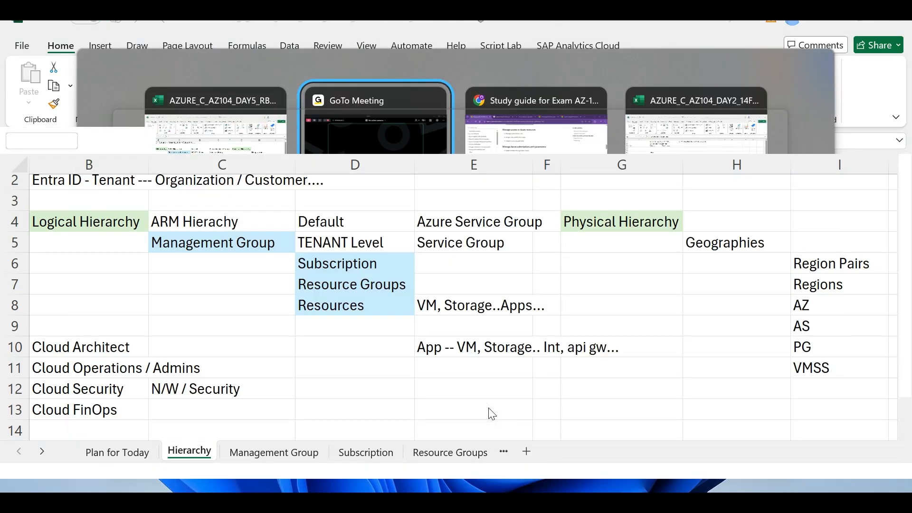
key("alt+Tab")
key("alt+Tab")
key("alt+Tab")
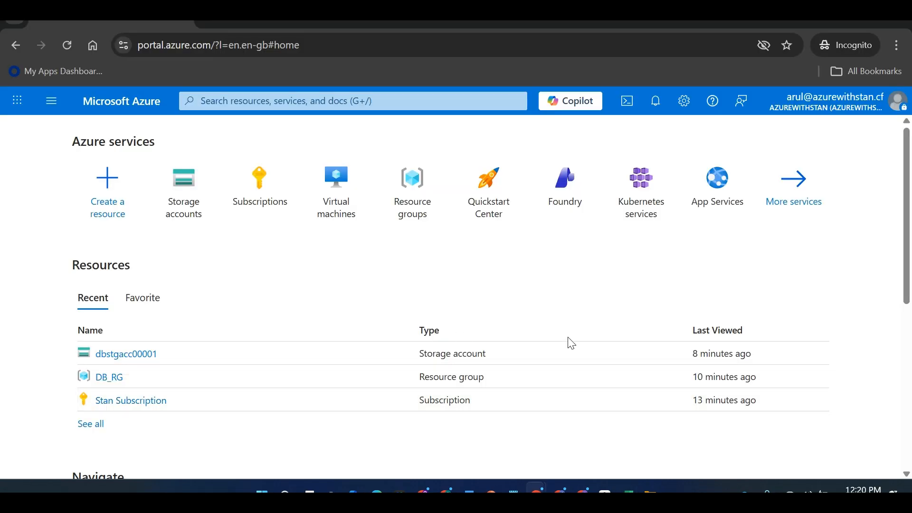
Search 'Entra ID', open its Users list of 5, and open the first user's profile
key("alt+Tab")
key("alt+Tab")
key("alt+Tab")
key("alt+Tab")
key("alt+Tab")
key("alt+Tab")
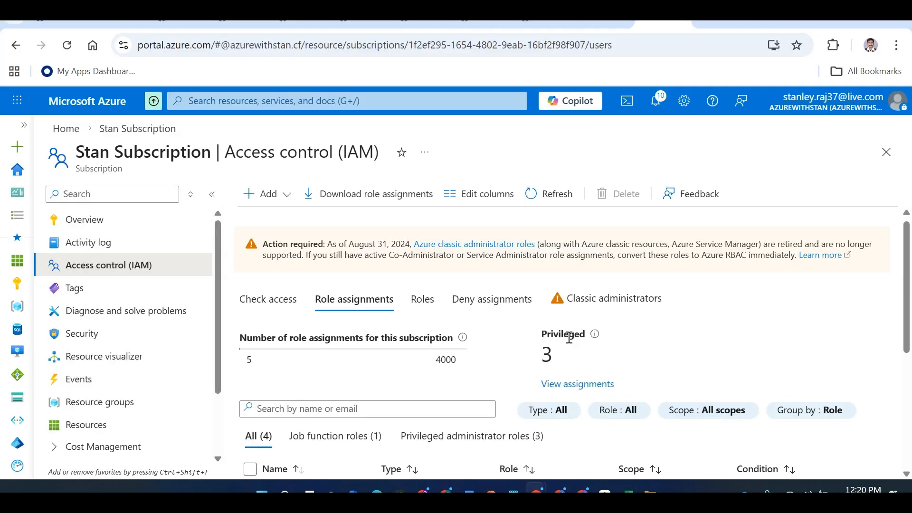
left_click(262, 101)
type("Entra ID")
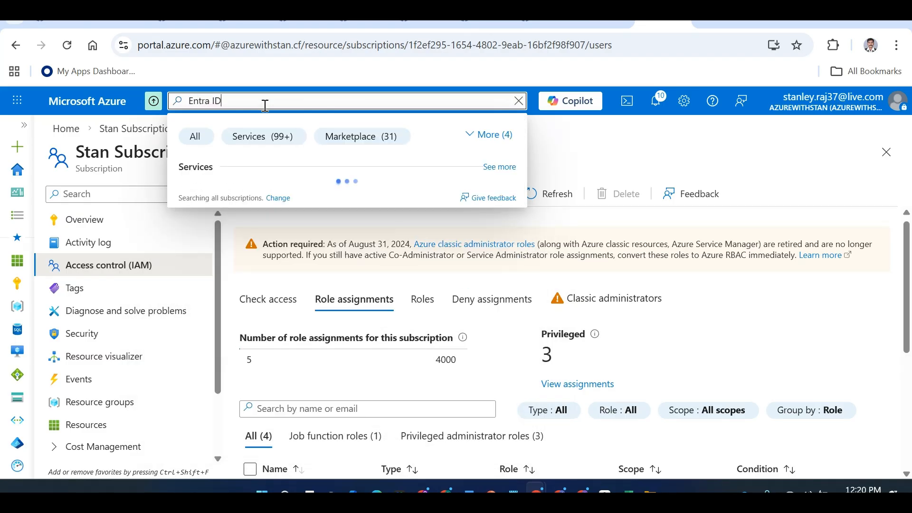
left_click(259, 194)
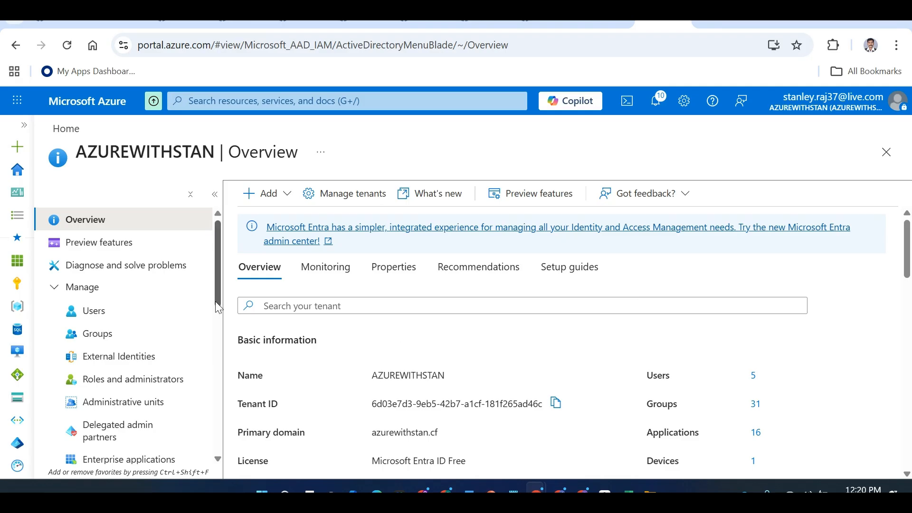
left_click(145, 321)
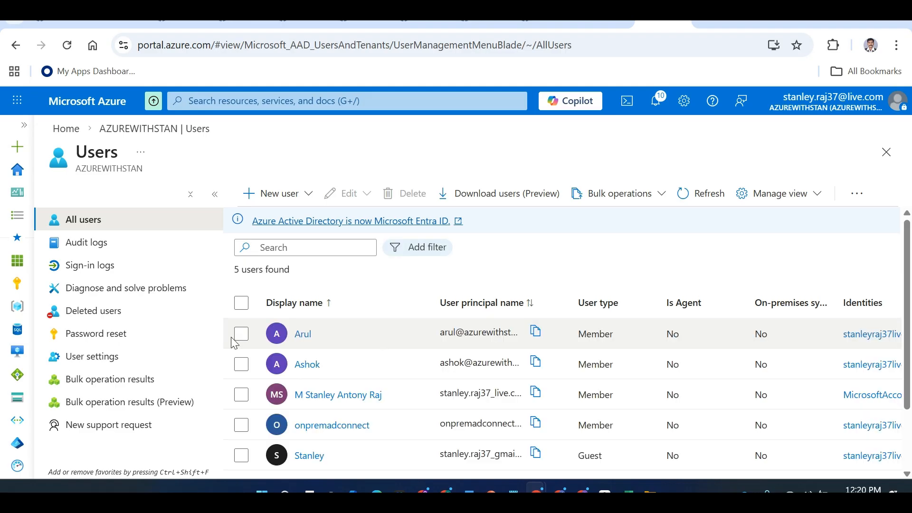
left_click(240, 337)
left_click(301, 337)
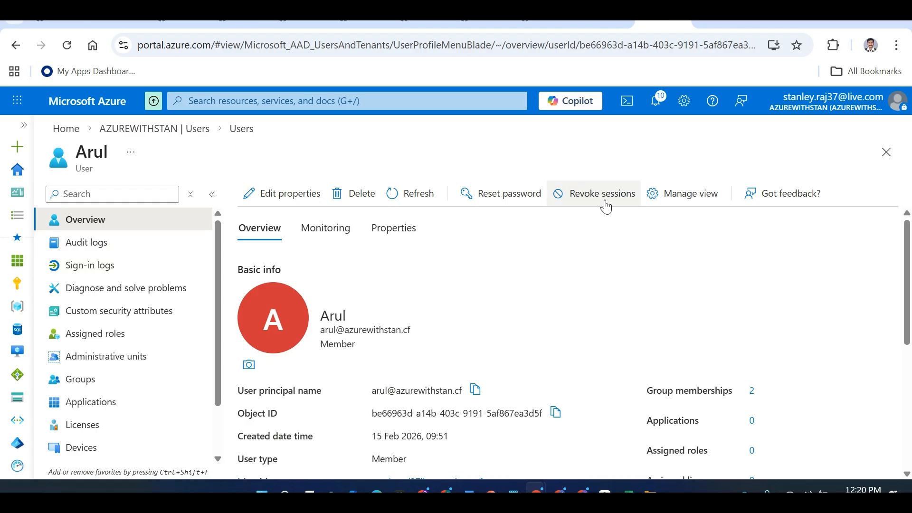
Revoke the user's sign-in sessions, then check Subscriptions in the user's private window
left_click(604, 204)
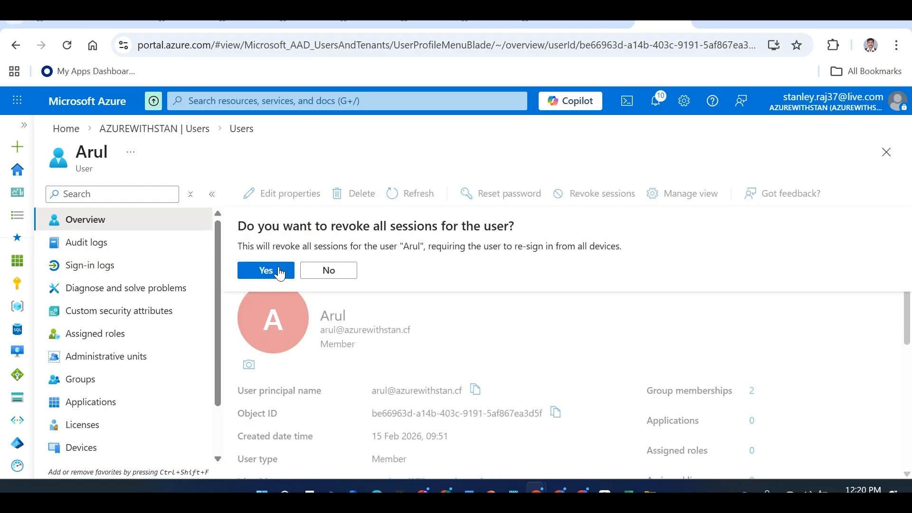
left_click(280, 269)
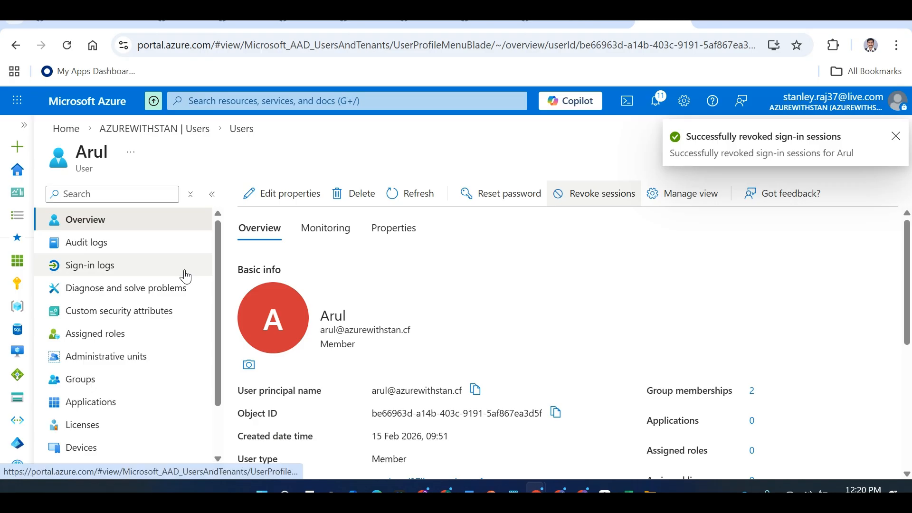
key("alt+Tab")
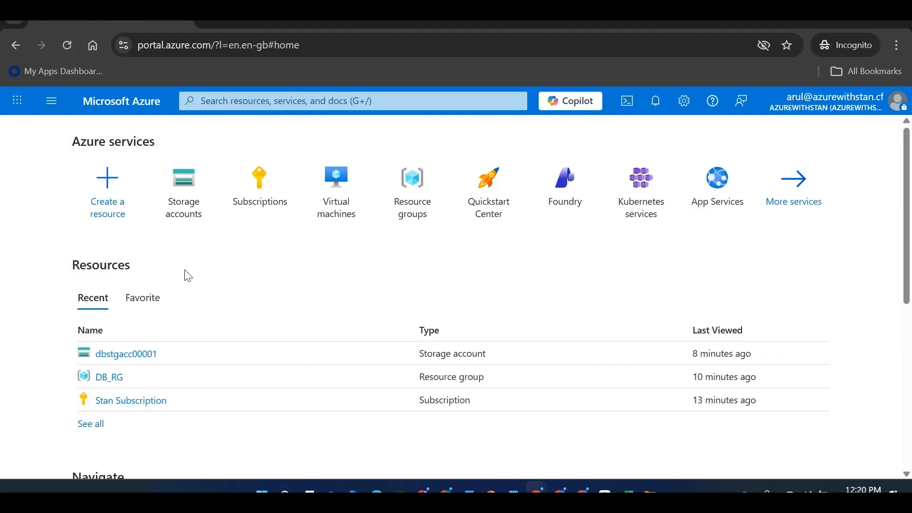
left_click(260, 188)
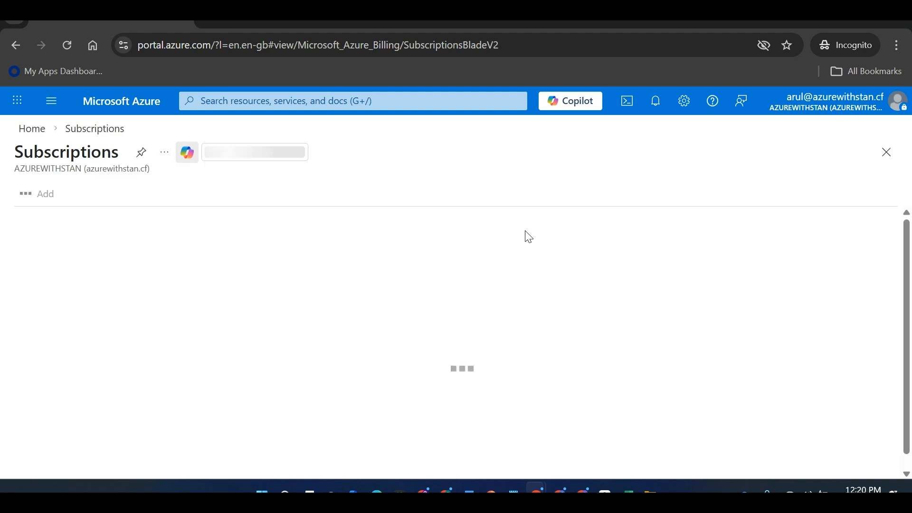
left_click(30, 129)
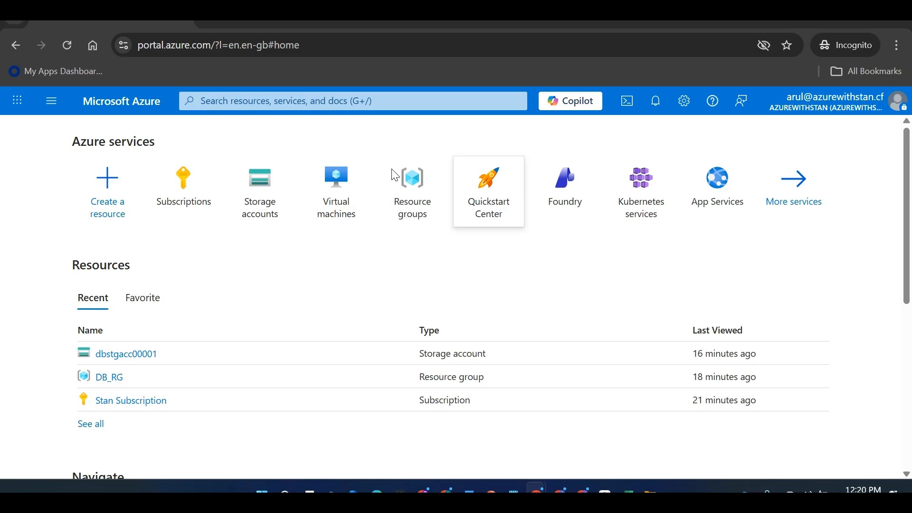
key("alt+Tab")
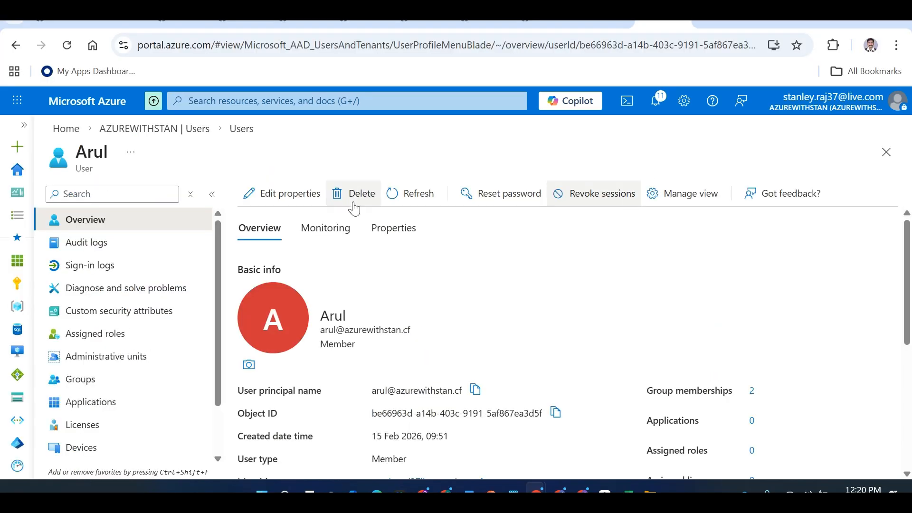
Delete the member user and return to the AZUREWITHSTAN overview, now showing 4 users
left_click(356, 198)
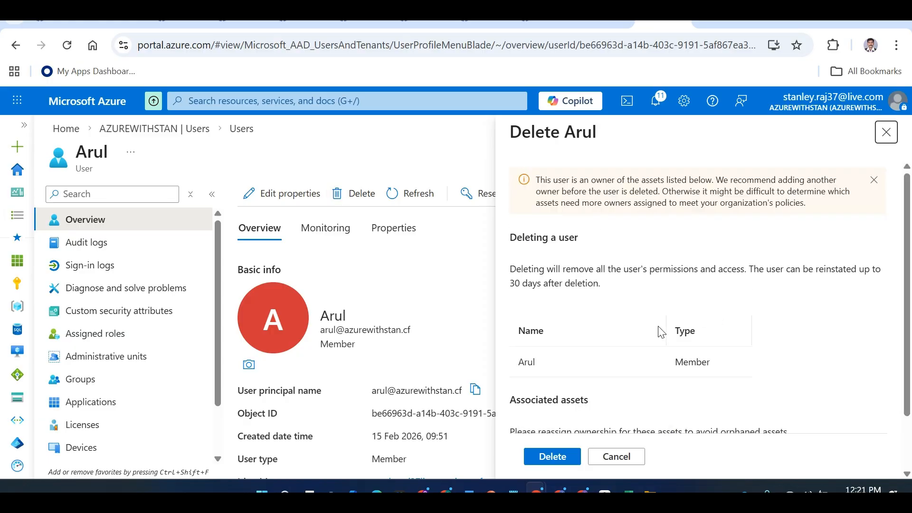
scroll(910, 311, "down", 2)
left_click_drag(910, 306, 584, 445)
left_click(571, 459)
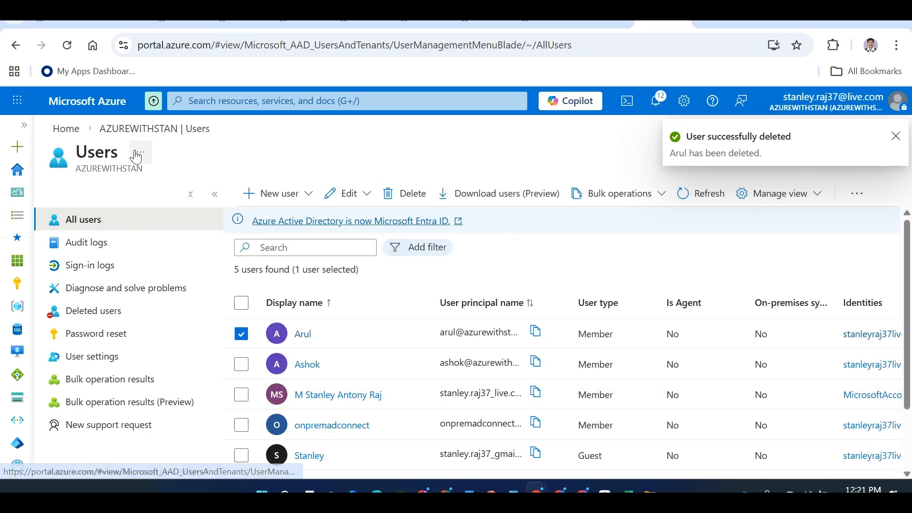
left_click(128, 131)
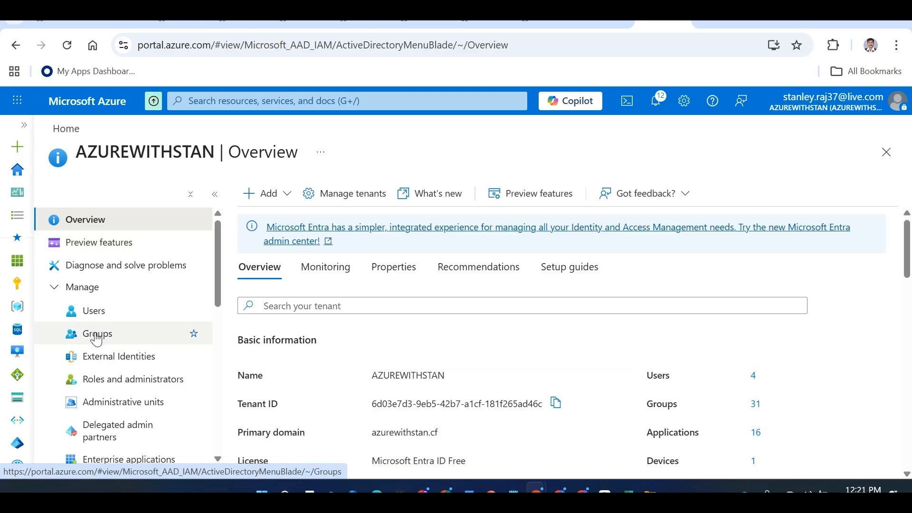
Open the All groups list and scroll through its 31 groups
left_click(97, 336)
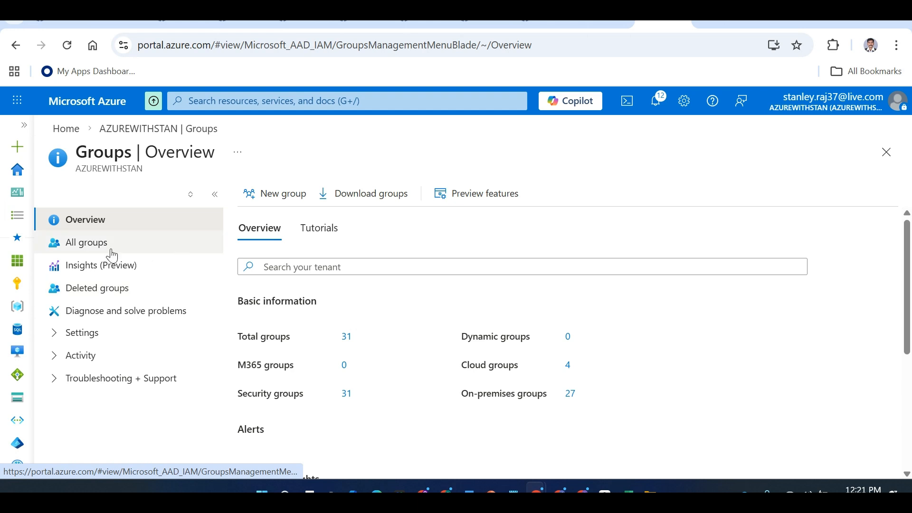
left_click(105, 254)
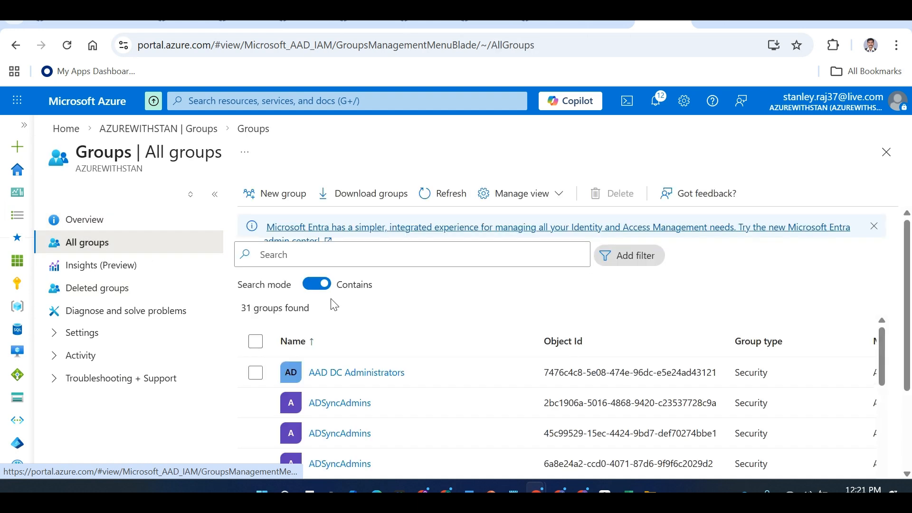
scroll(887, 353, "down", 2)
scroll(887, 352, "up", 2)
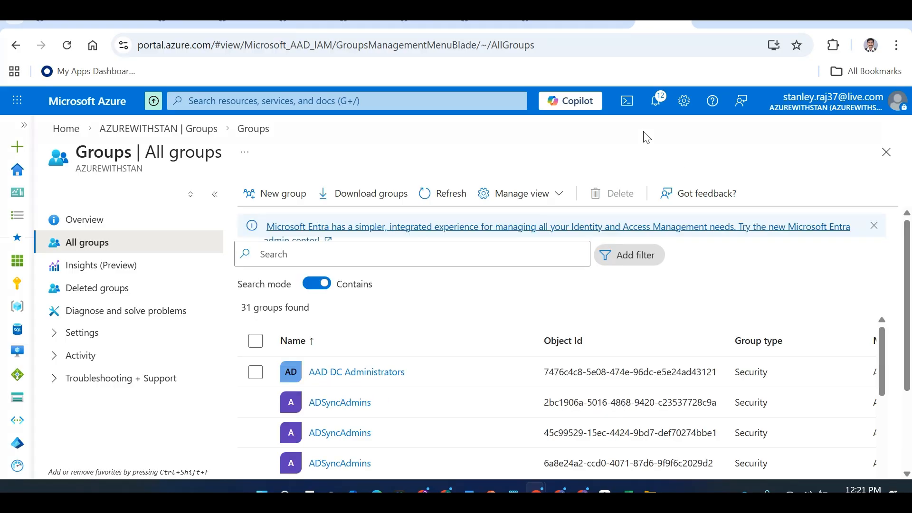
left_click_drag(882, 347, 893, 326)
left_click_drag(909, 273, 911, 375)
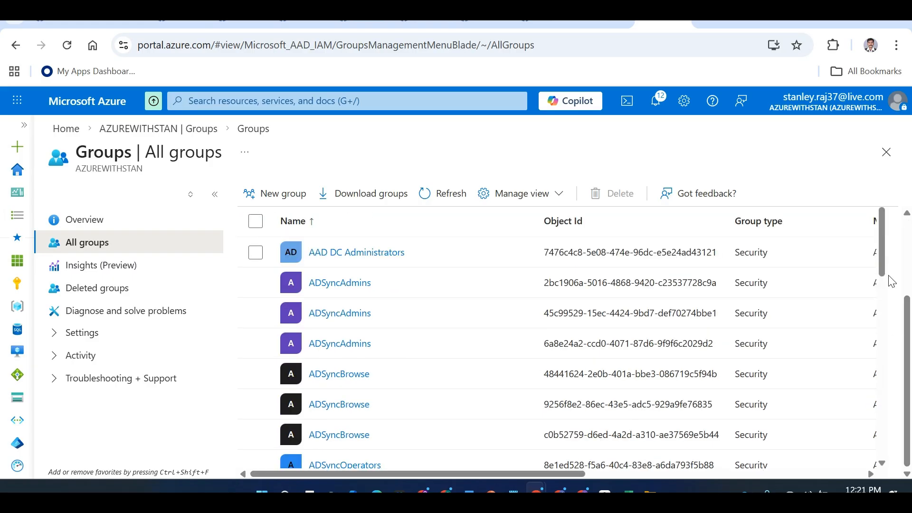
mouse_move(882, 266)
left_mouse_down()
mouse_move(883, 463)
mouse_move(897, 260)
left_mouse_up()
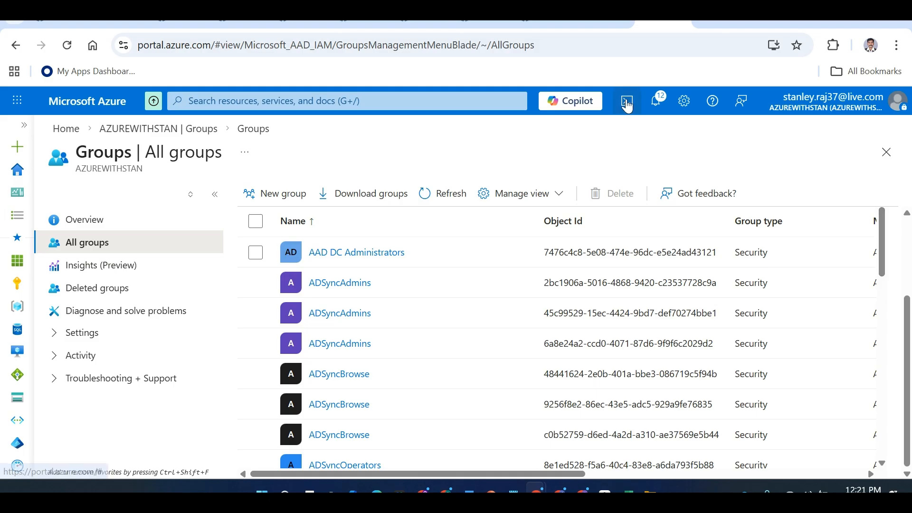
scroll(897, 332, "up", 2)
scroll(897, 343, "down", 2)
left_click_drag(897, 343, 911, 226)
scroll(526, 257, "down", 2)
scroll(812, 312, "down", 5)
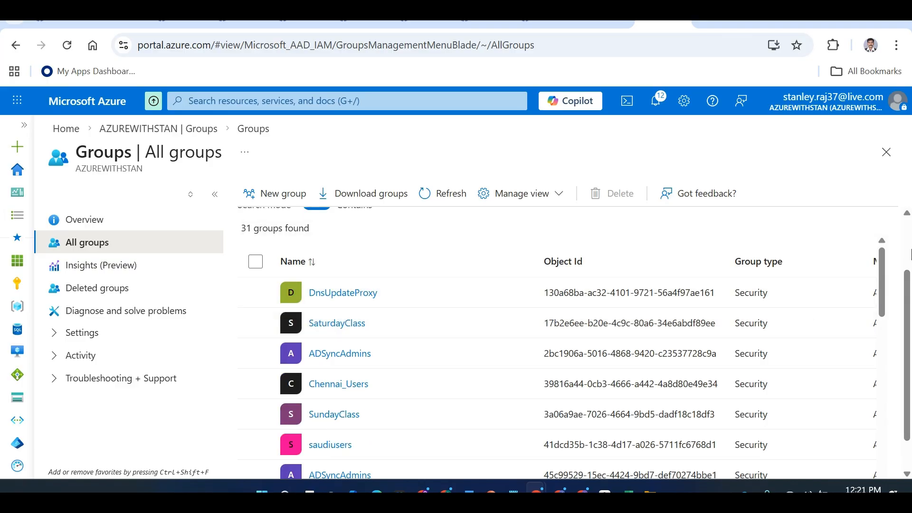
left_click_drag(910, 285, 910, 233)
Search the groups for 'DBAdmins' and open the DBAdmins group's overview
left_click(405, 255)
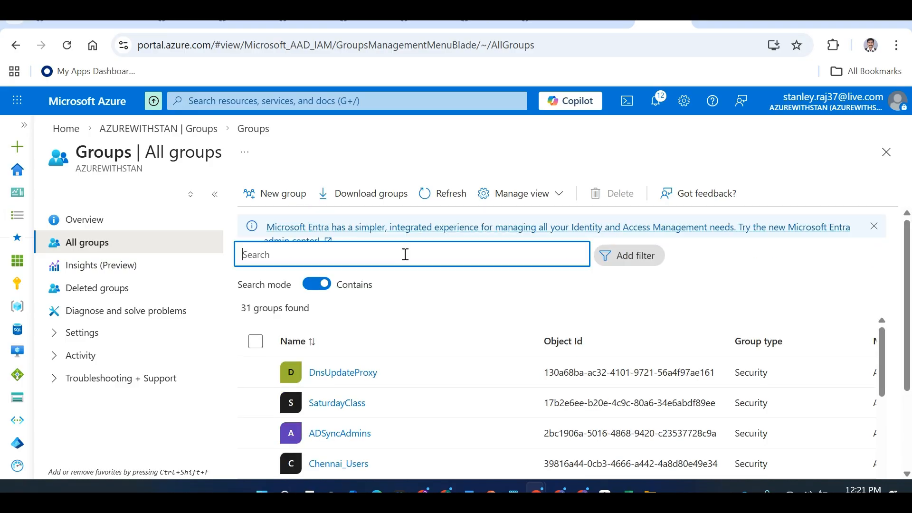
type("DBAdmins")
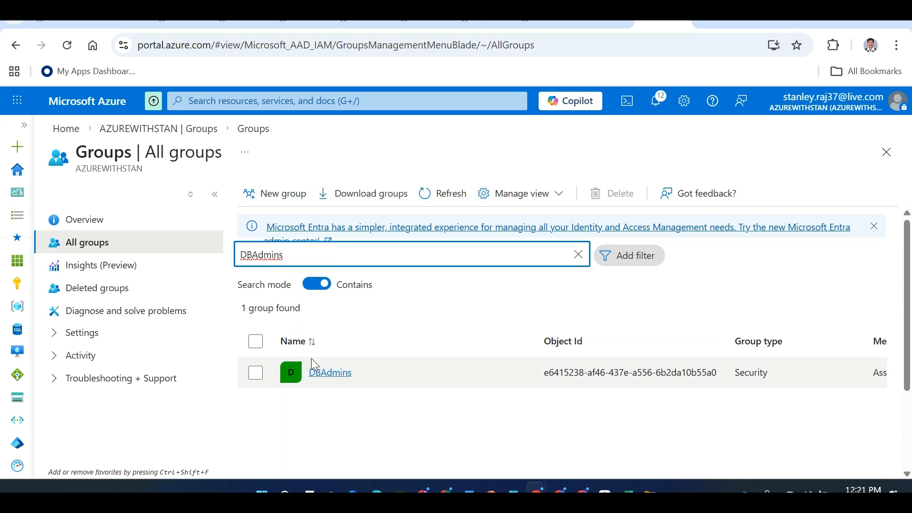
left_click(332, 373)
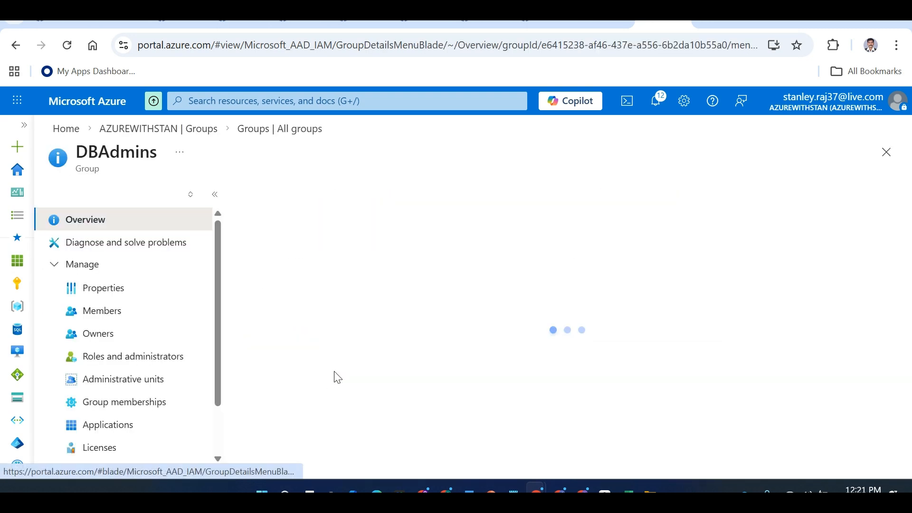
key("alt+Tab")
key("alt+Tab")
key("alt+Tab")
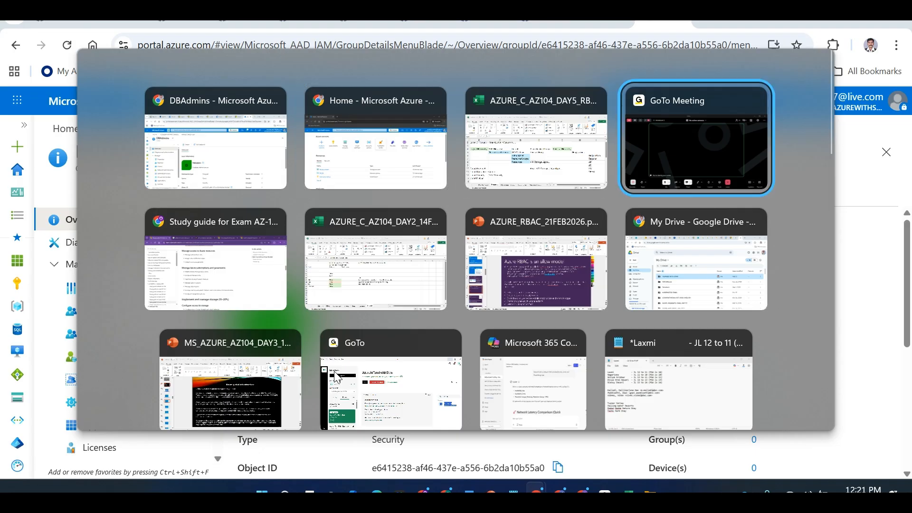
key("Escape")
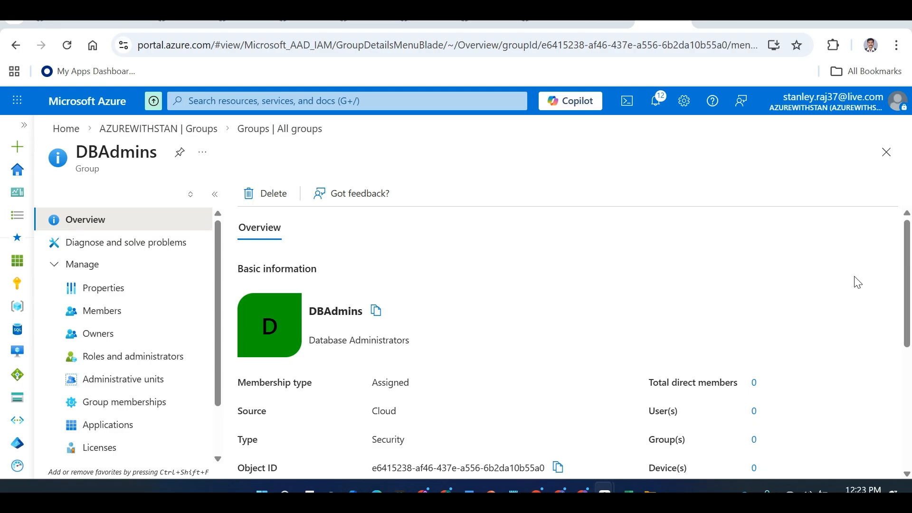
key("alt+Tab")
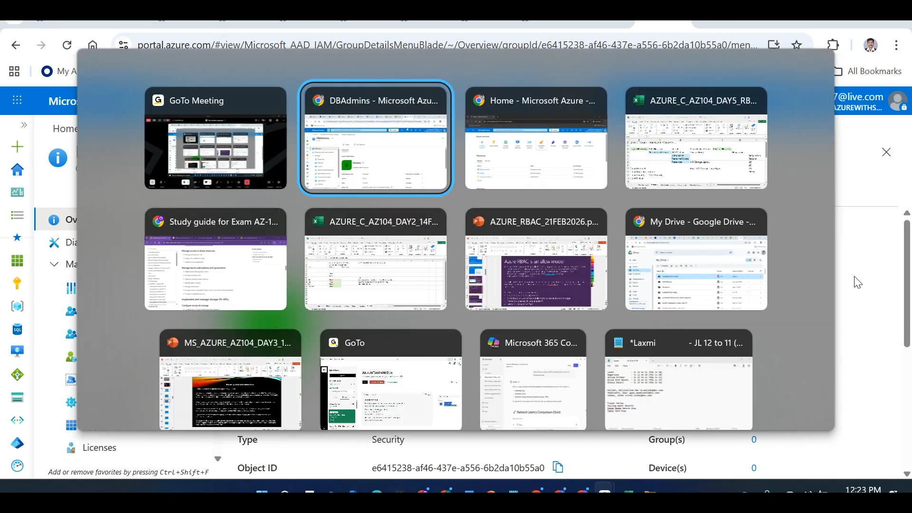
Review the Deny entry for Sub in B10 of the Day 2 workbook, then return to Hierarchy
key("alt+Tab")
key("alt+Tab")
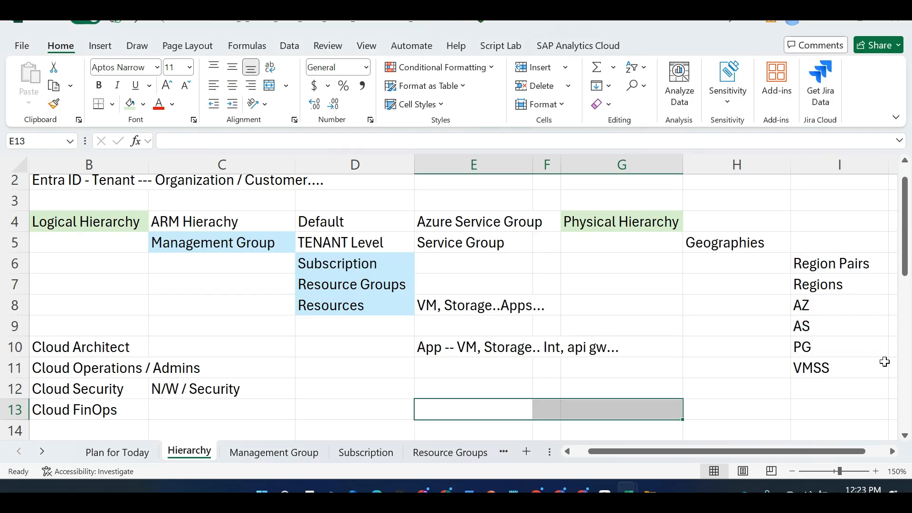
key("alt+Tab")
key("alt+Tab")
key("alt+Tab")
key("alt+Tab")
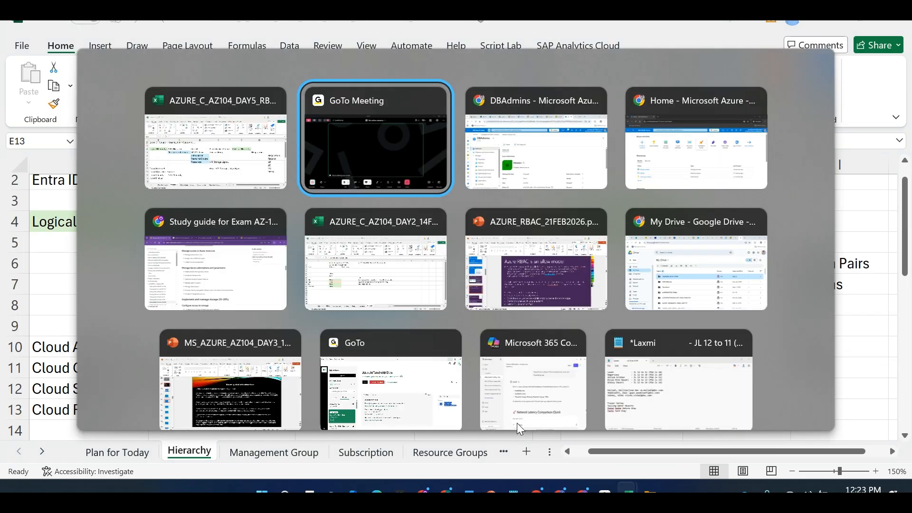
key("alt+Tab")
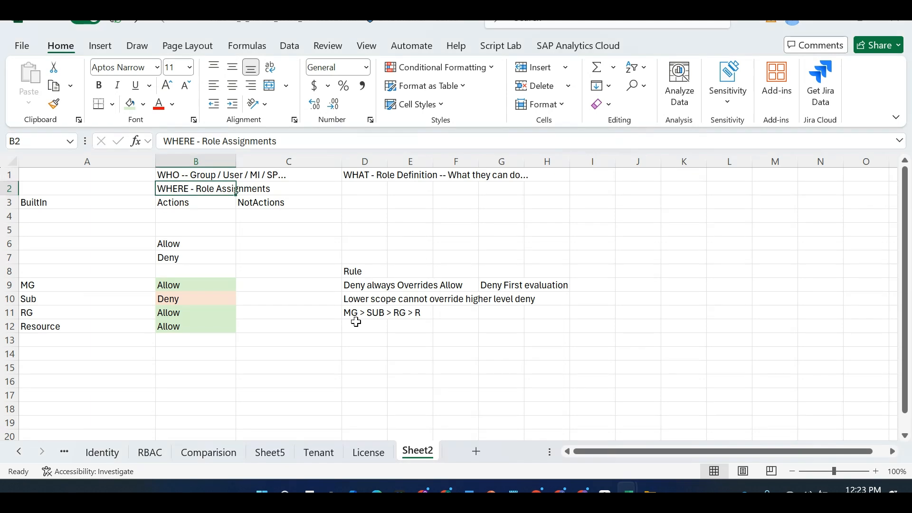
left_click(202, 300)
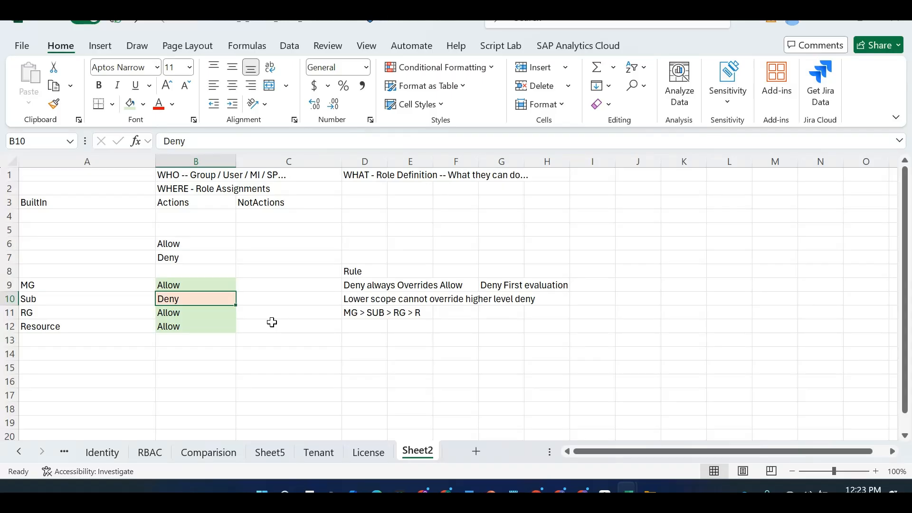
key("alt+Tab")
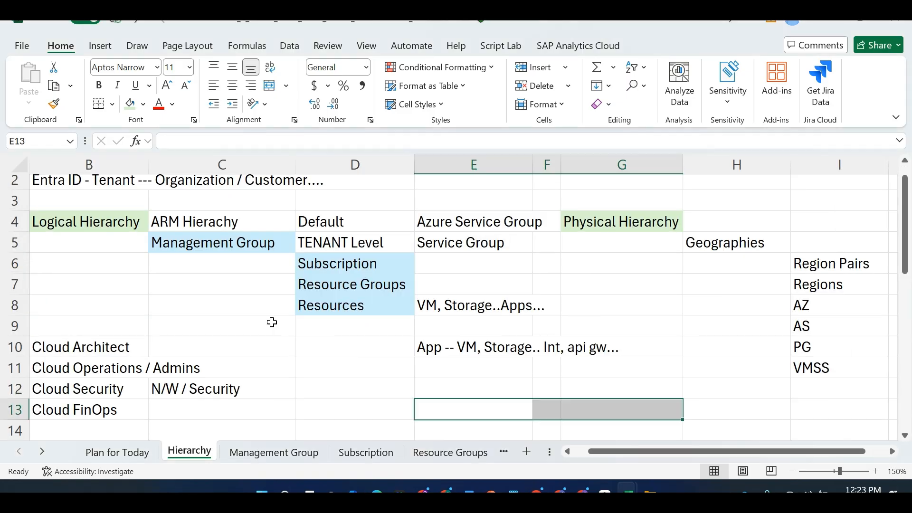
key("alt+Tab")
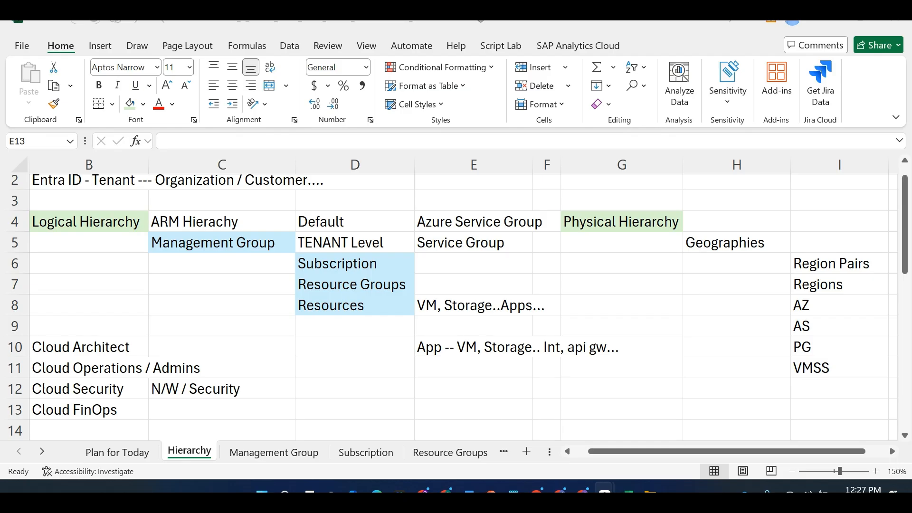
key("alt+Tab")
key("alt+Tab")
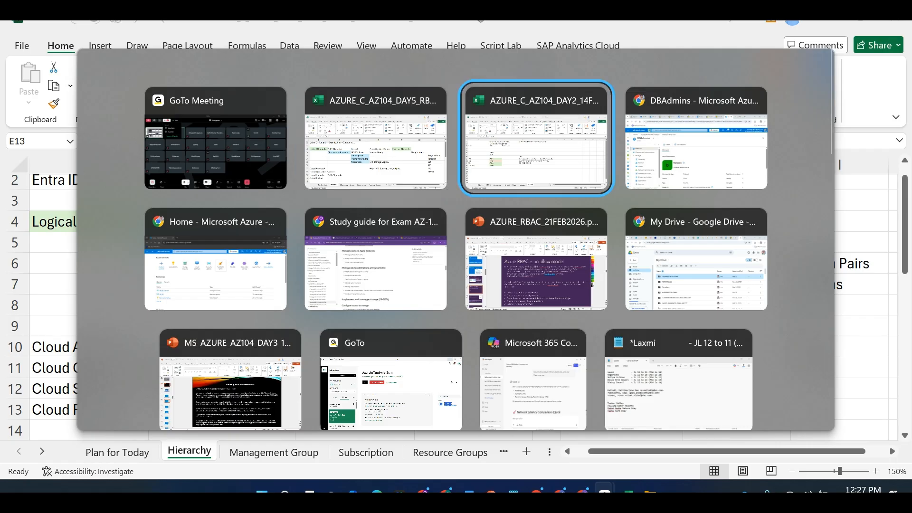
key("alt+Tab")
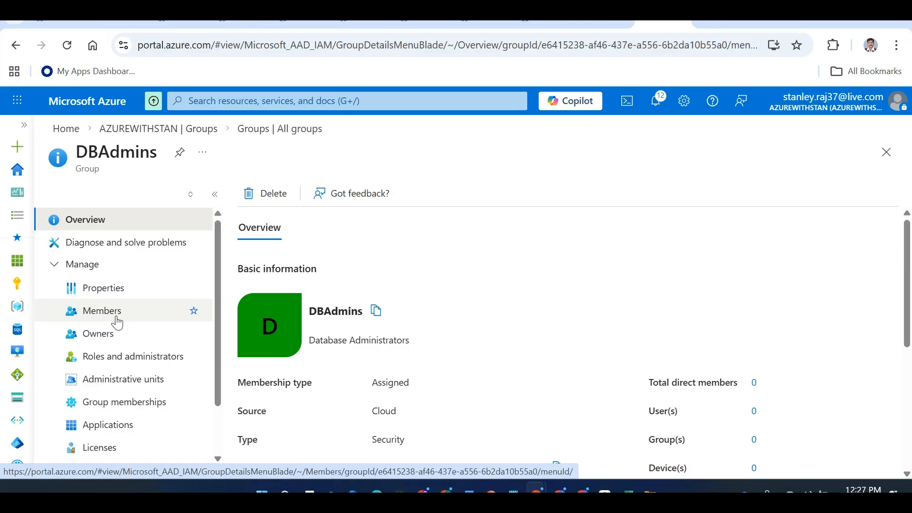
Switch from Excel back to the Chrome window with the DBAdmins group overview
key("alt+Tab")
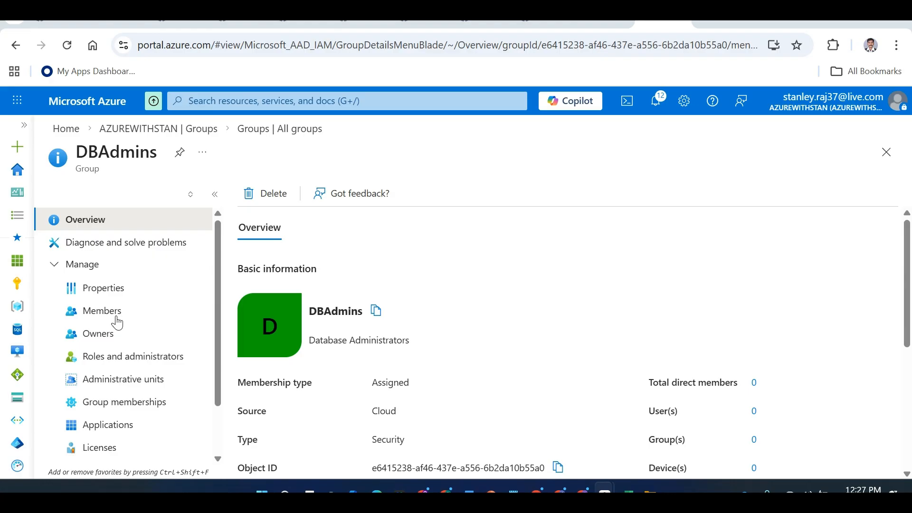
key("alt+Tab")
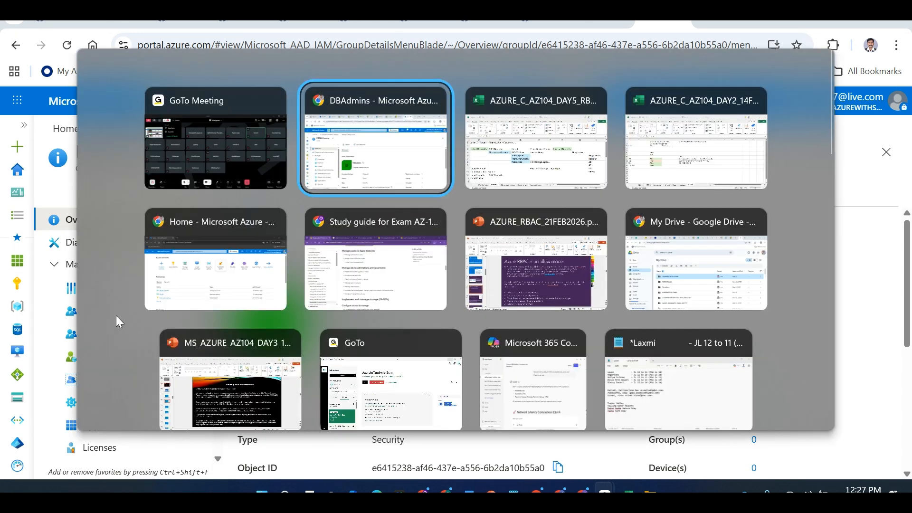
key("alt+Tab")
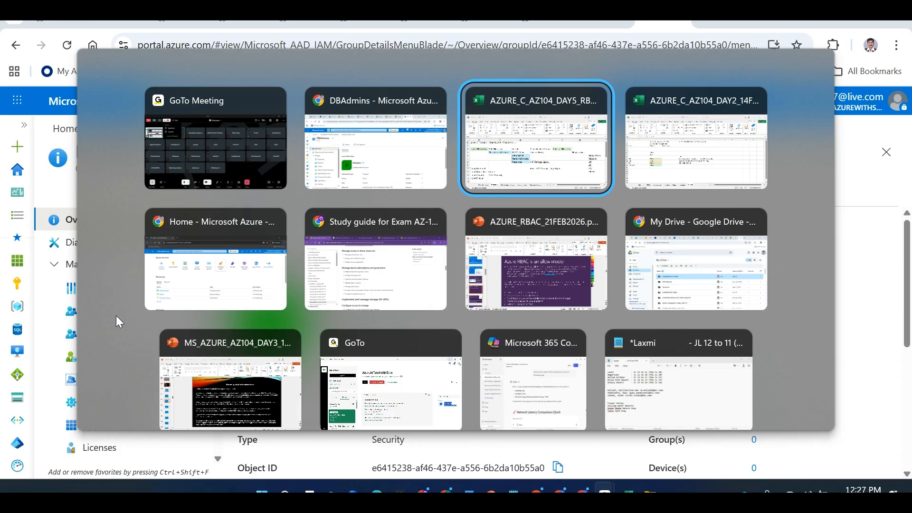
key("alt+shift+Tab")
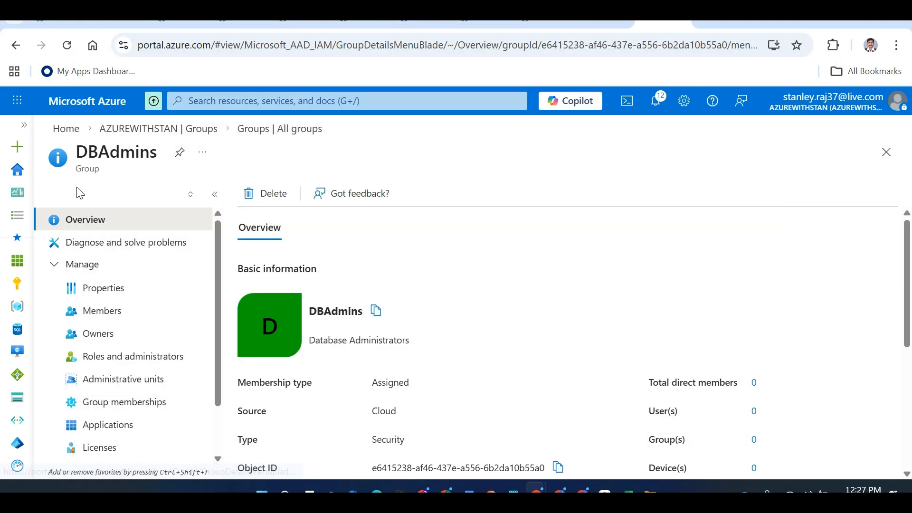
Go to the Azure home page, search for 'Entra ID', then dismiss the search results
left_click(55, 133)
left_click(243, 107)
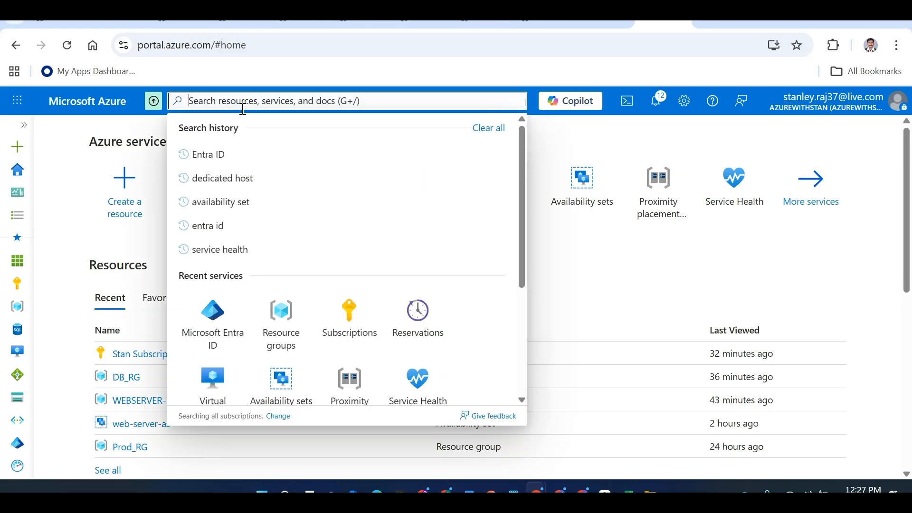
type("Entra ID")
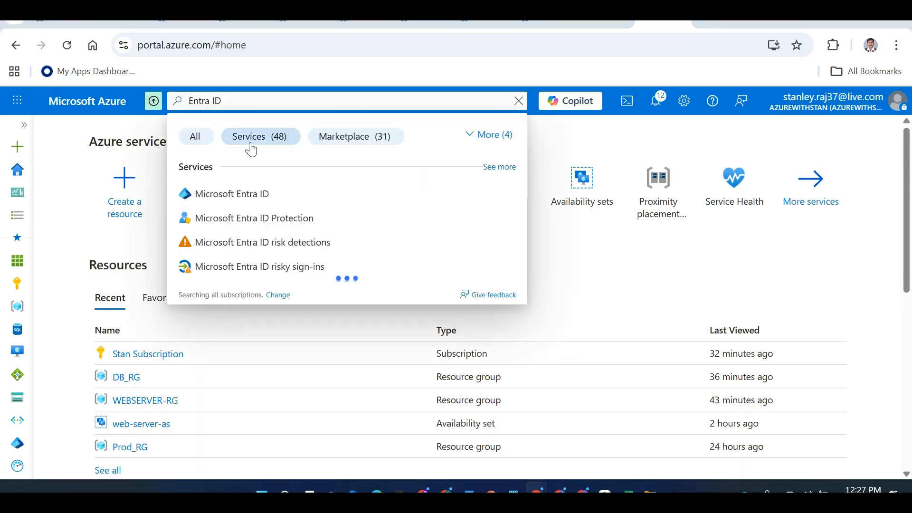
key("alt+Tab")
left_click(253, 148)
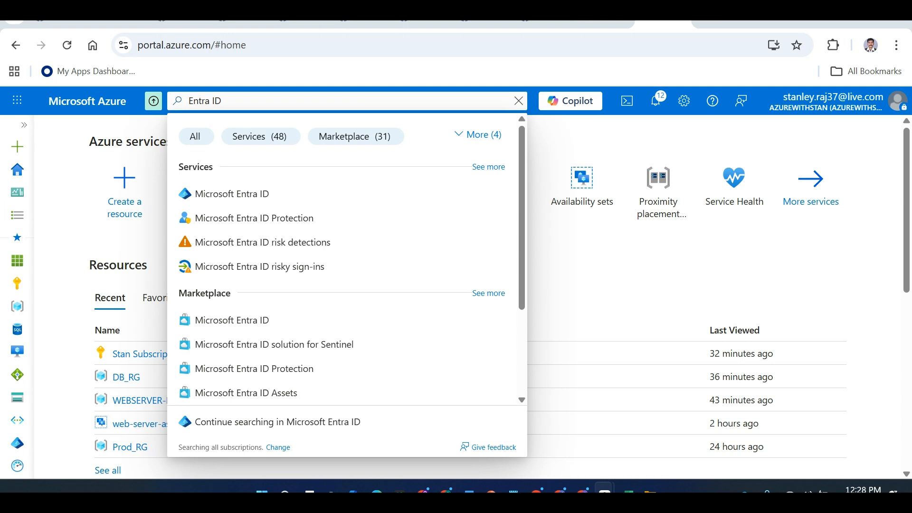
key("alt+Tab")
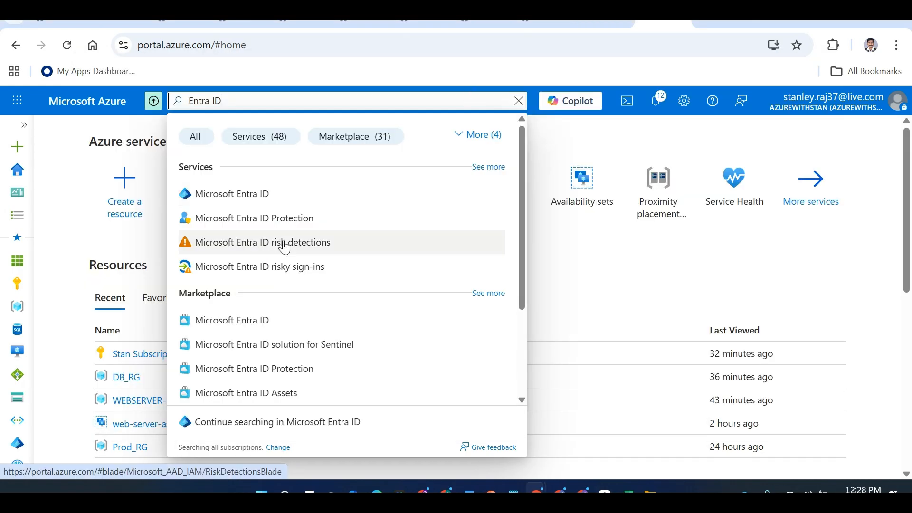
left_click(75, 188)
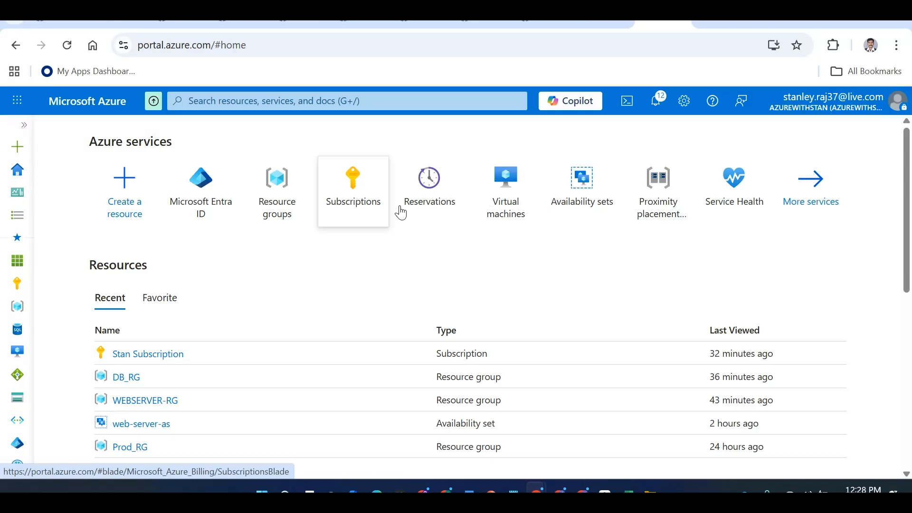
Search 'storage' and open Storage accounts, listing dbstgacc00001 in DB_RG, East US
left_click(294, 102)
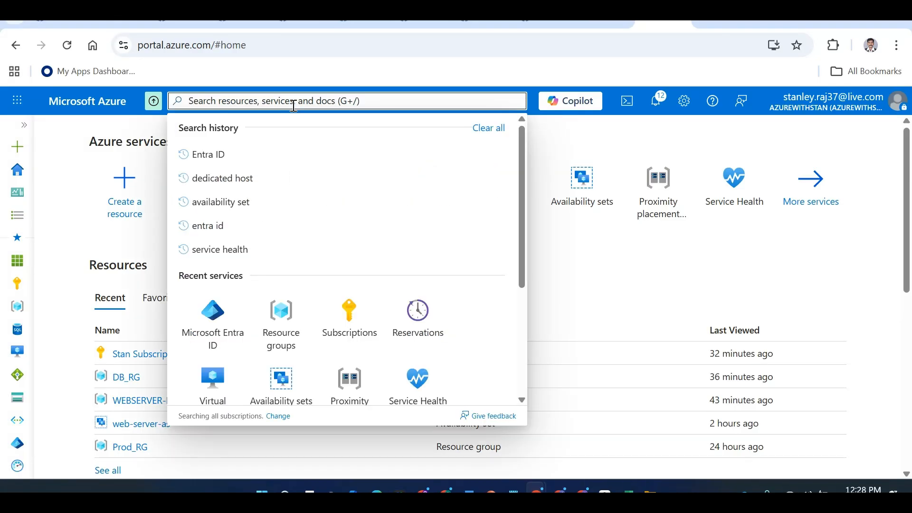
type("storage")
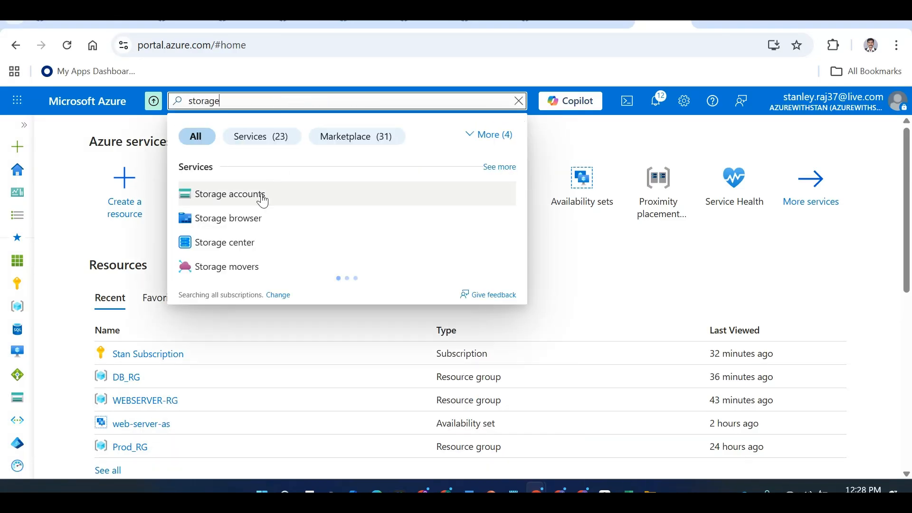
left_click(263, 200)
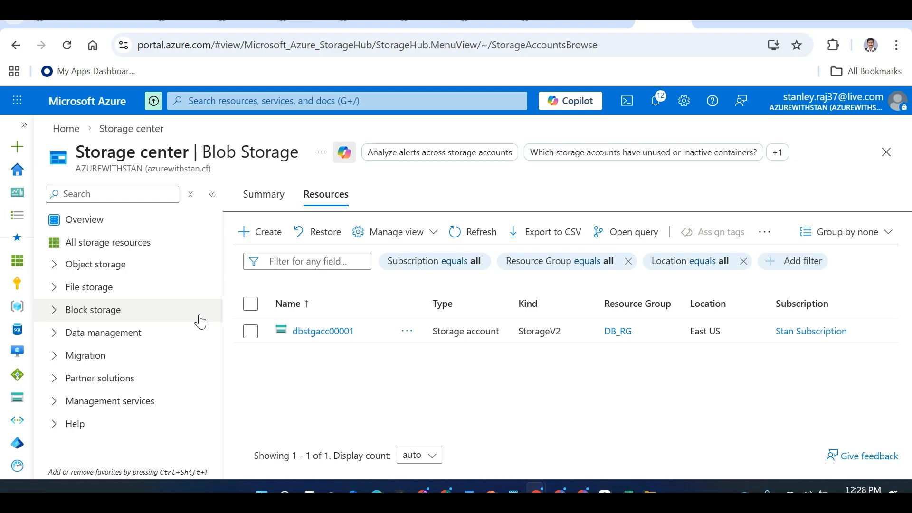
key("alt+Tab")
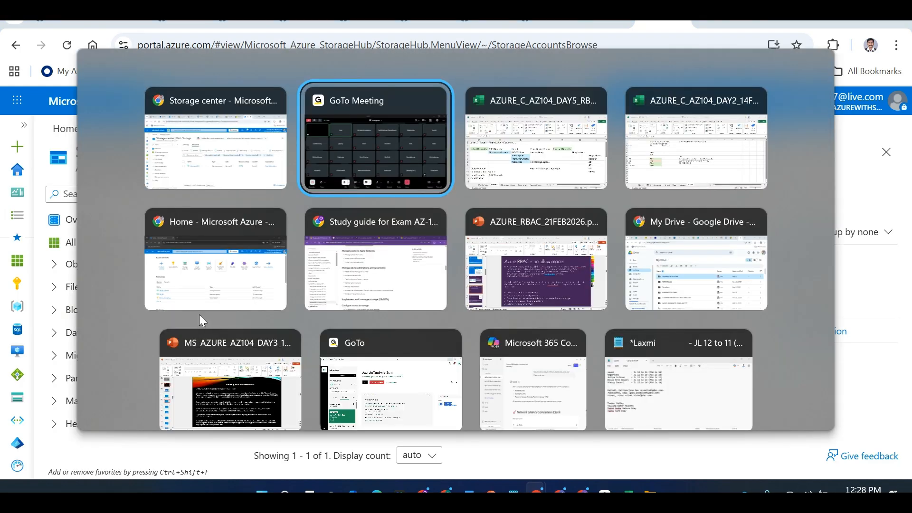